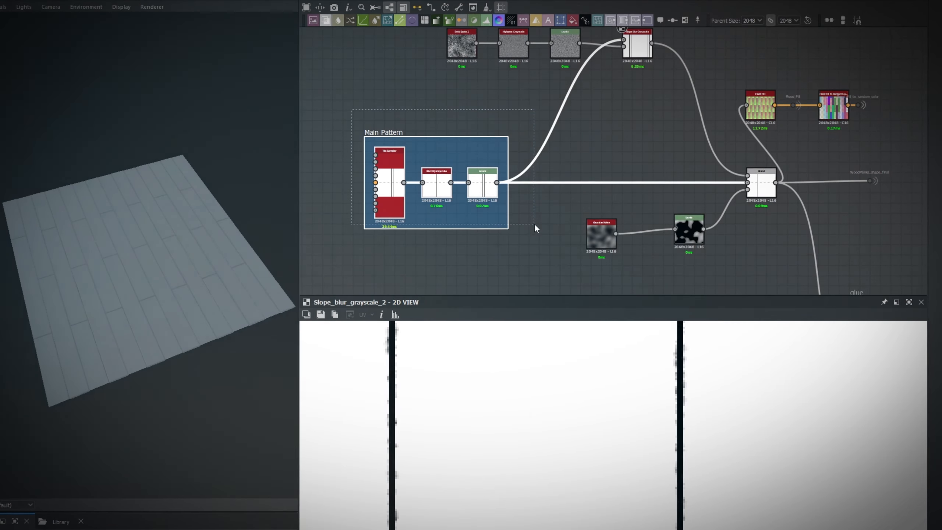
# Examine the plank edge nodes beside Main Pattern, the Gaussian Noise mask, and the wood color Blend output
pyautogui.moveTo(640, 48)
pyautogui.mouseDown()
pyautogui.moveTo(627, 188)
pyautogui.moveTo(655, 77)
pyautogui.moveTo(630, 47)
pyautogui.mouseUp()
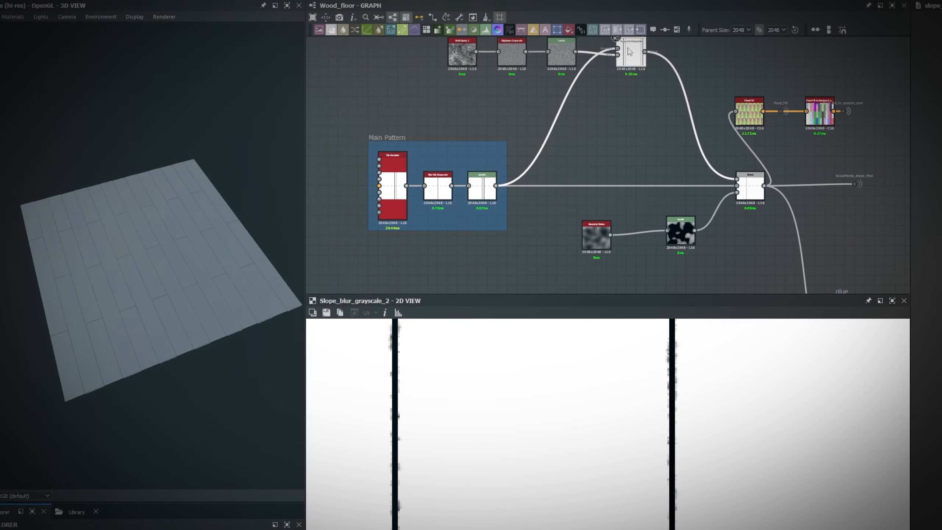
pyautogui.moveTo(548, 189); pyautogui.dragTo(476, 225, button='middle')
pyautogui.moveTo(315, 147); pyautogui.dragTo(343, 139, button='middle')
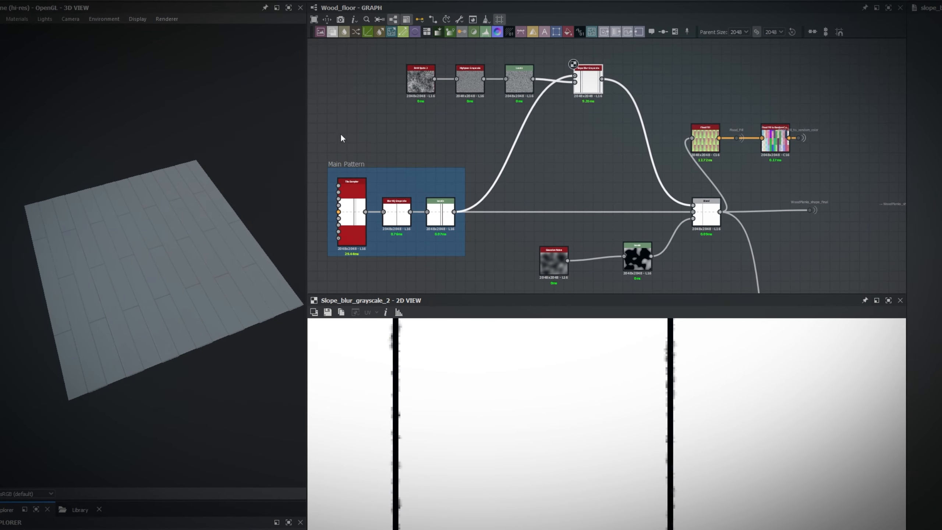
pyautogui.moveTo(619, 181); pyautogui.dragTo(539, 121, button='middle')
pyautogui.scroll(4, 551, 203)
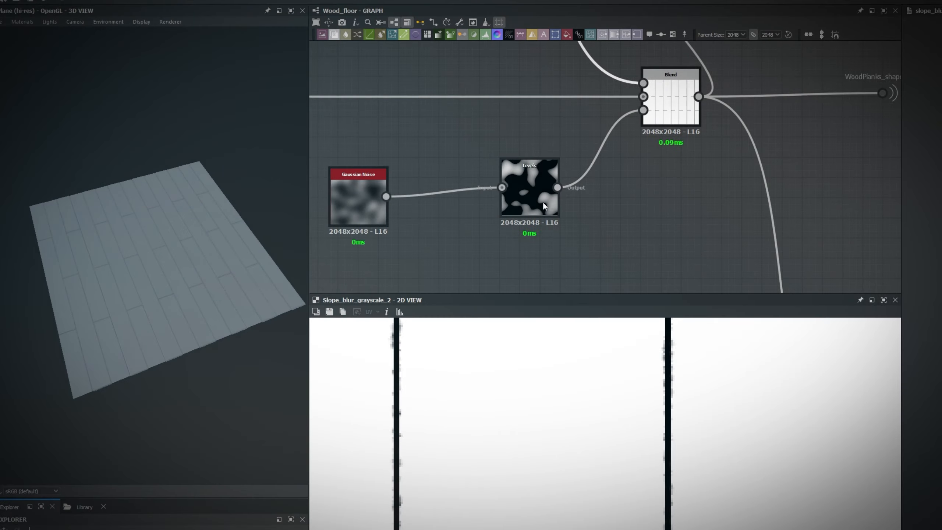
pyautogui.doubleClick(533, 219)
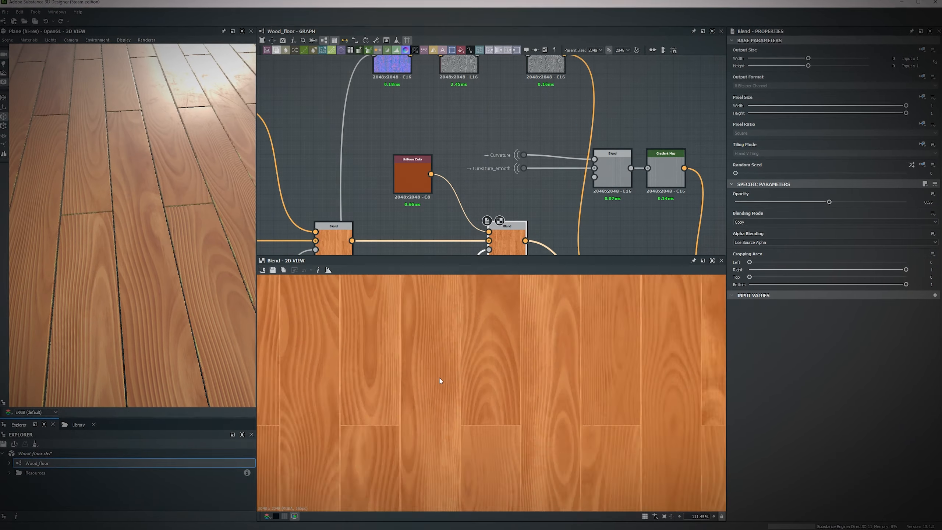
pyautogui.scroll(8, 466, 367)
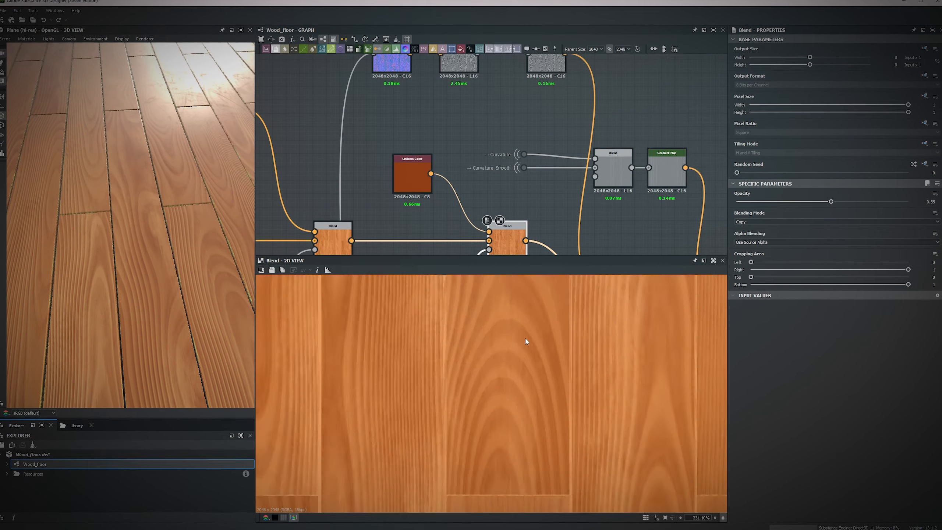
pyautogui.moveTo(451, 160); pyautogui.dragTo(426, 130, button='middle')
pyautogui.scroll(-5, 423, 142)
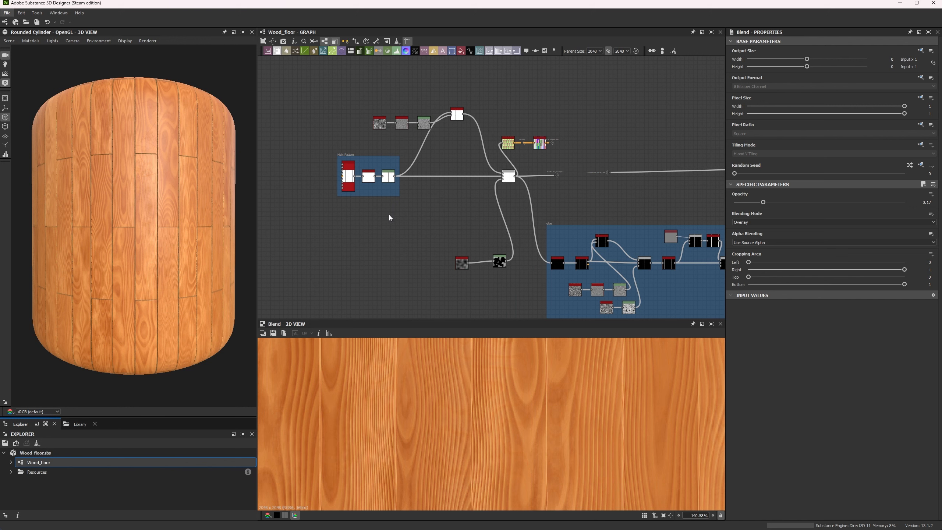
# Look over the whole Wood_floor graph layout, from the Main Pattern frame to the output nodes
pyautogui.scroll(-6, 435, 212)
pyautogui.moveTo(505, 123); pyautogui.dragTo(467, 166, button='middle')
pyautogui.moveTo(523, 205); pyautogui.dragTo(543, 169, button='middle')
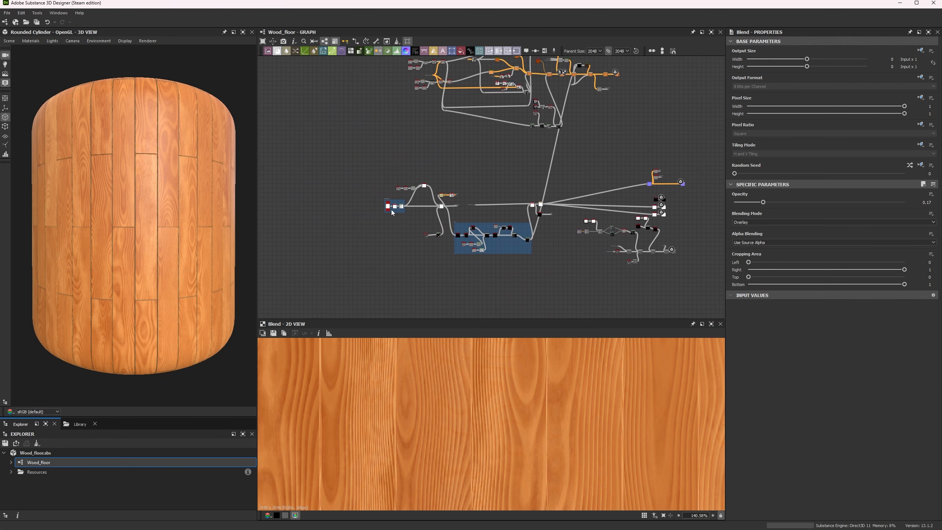
pyautogui.scroll(5, 392, 209)
pyautogui.moveTo(502, 228); pyautogui.dragTo(410, 221, button='middle')
pyautogui.scroll(-1, 430, 199)
pyautogui.scroll(-1, 431, 199)
pyautogui.scroll(-1, 419, 219)
pyautogui.scroll(-1, 419, 220)
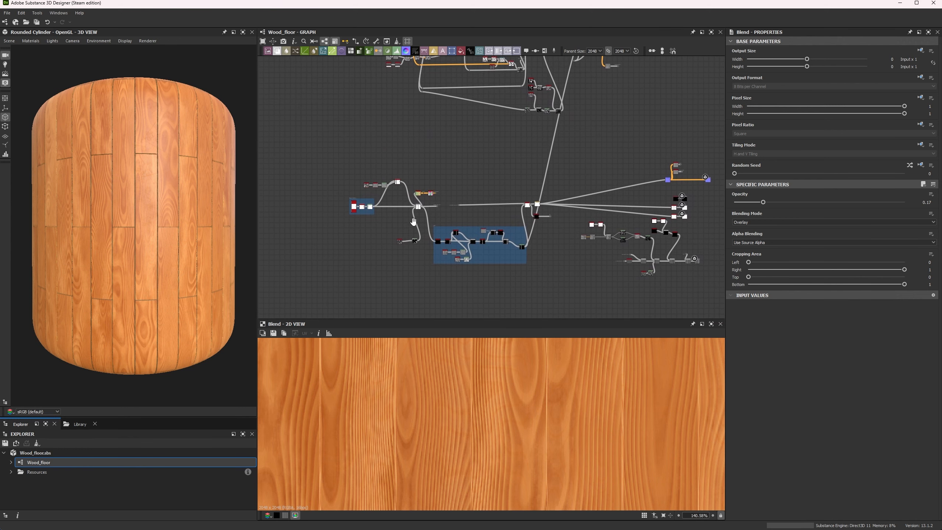
# Inspect the wood floor material on the rounded cylinder up close, from different angles and under different lighting
pyautogui.keyDown('alt'); pyautogui.moveTo(144, 227); pyautogui.dragTo(141, 292, button='right'); pyautogui.keyUp('alt')
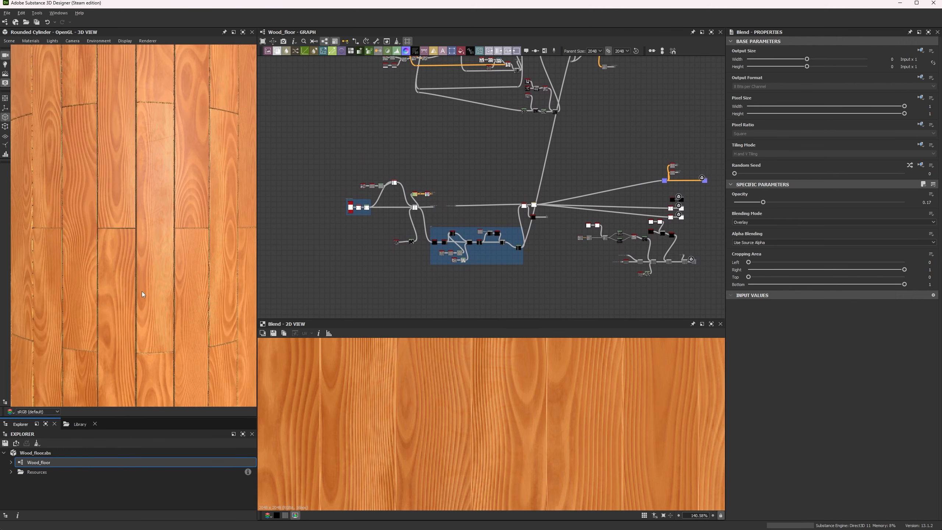
pyautogui.keyDown('ctrl'); pyautogui.keyDown('shift'); pyautogui.moveTo(141, 269); pyautogui.dragTo(123, 261); pyautogui.keyUp('shift'); pyautogui.keyUp('ctrl')
pyautogui.keyDown('alt'); pyautogui.moveTo(123, 261); pyautogui.dragTo(129, 263, button='right'); pyautogui.keyUp('alt')
pyautogui.keyDown('ctrl'); pyautogui.keyDown('shift'); pyautogui.moveTo(129, 264); pyautogui.dragTo(141, 234); pyautogui.keyUp('shift'); pyautogui.keyUp('ctrl')
pyautogui.keyDown('alt'); pyautogui.moveTo(141, 234); pyautogui.dragTo(140, 171, button='right'); pyautogui.keyUp('alt')
pyautogui.keyDown('alt'); pyautogui.moveTo(140, 171); pyautogui.dragTo(154, 151); pyautogui.keyUp('alt')
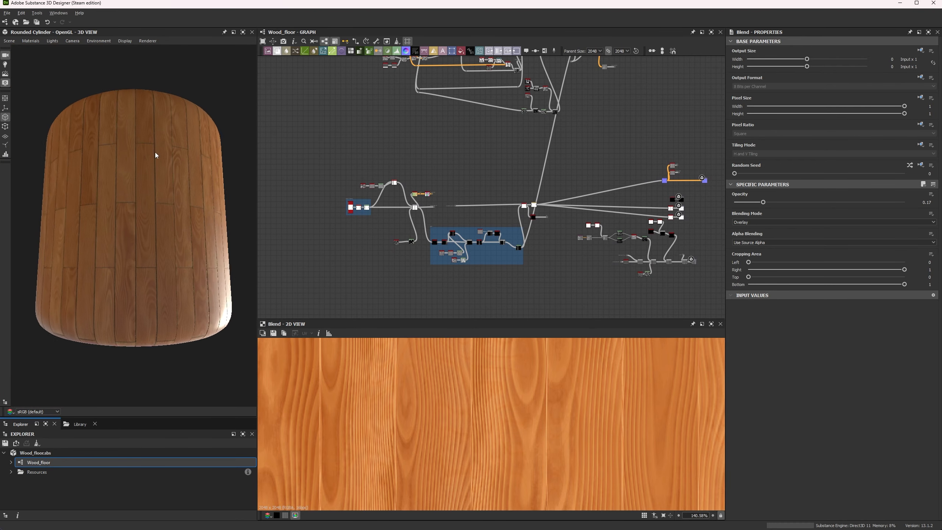
pyautogui.keyDown('alt'); pyautogui.moveTo(154, 152); pyautogui.dragTo(137, 308, button='right'); pyautogui.keyUp('alt')
pyautogui.keyDown('alt'); pyautogui.moveTo(138, 308); pyautogui.dragTo(128, 233); pyautogui.keyUp('alt')
pyautogui.keyDown('alt'); pyautogui.moveTo(128, 233); pyautogui.dragTo(107, 163, button='right'); pyautogui.keyUp('alt')
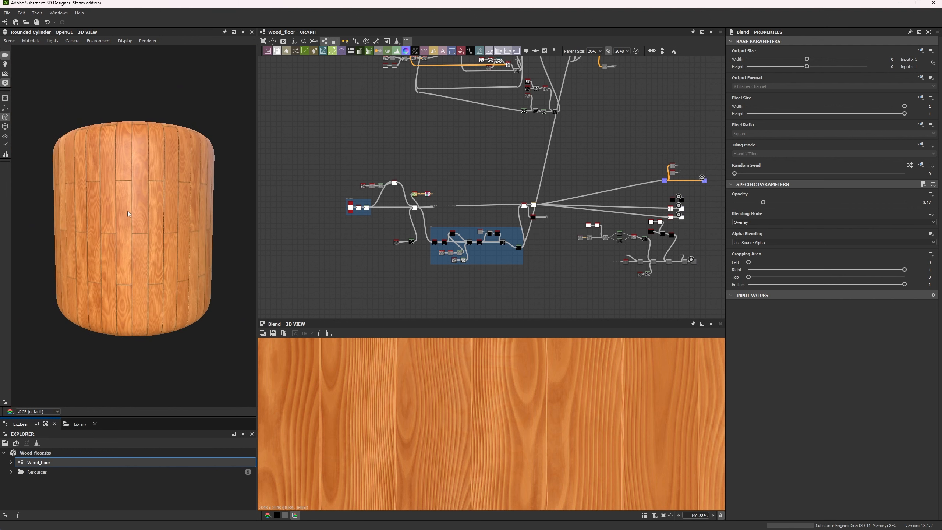
# Switch the 3D preview mesh to a plane and frame the planks at a low angle
pyautogui.click(3, 42)
pyautogui.click(40, 95)
pyautogui.keyDown('alt'); pyautogui.moveTo(187, 160); pyautogui.dragTo(138, 234); pyautogui.keyUp('alt')
pyautogui.keyDown('alt'); pyautogui.moveTo(139, 234); pyautogui.dragTo(258, 298, button='right'); pyautogui.keyUp('alt')
pyautogui.keyDown('alt'); pyautogui.moveTo(258, 298); pyautogui.dragTo(178, 268); pyautogui.keyUp('alt')
# Preview the Normal node's output in the 2D view and inspect the plank seams
pyautogui.doubleClick(664, 181)
pyautogui.scroll(-3, 429, 405)
pyautogui.scroll(6, 429, 405)
pyautogui.moveTo(430, 404); pyautogui.dragTo(518, 375, button='middle')
pyautogui.scroll(-5, 502, 399)
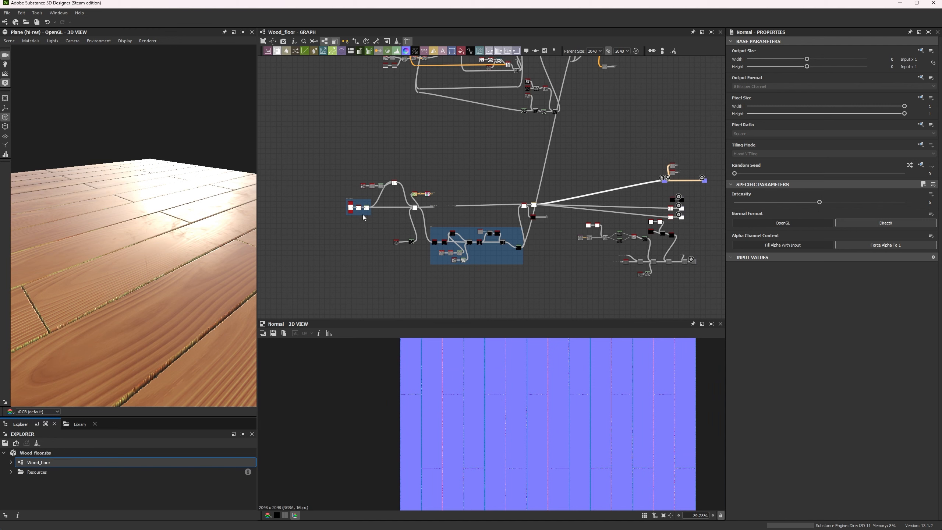
# Preview the Main Pattern's Tile Sampler in an enlarged 2D view and examine its plank layout
pyautogui.scroll(7, 371, 213)
pyautogui.moveTo(281, 176); pyautogui.dragTo(426, 143, button='middle')
pyautogui.scroll(3, 408, 146)
pyautogui.doubleClick(389, 157)
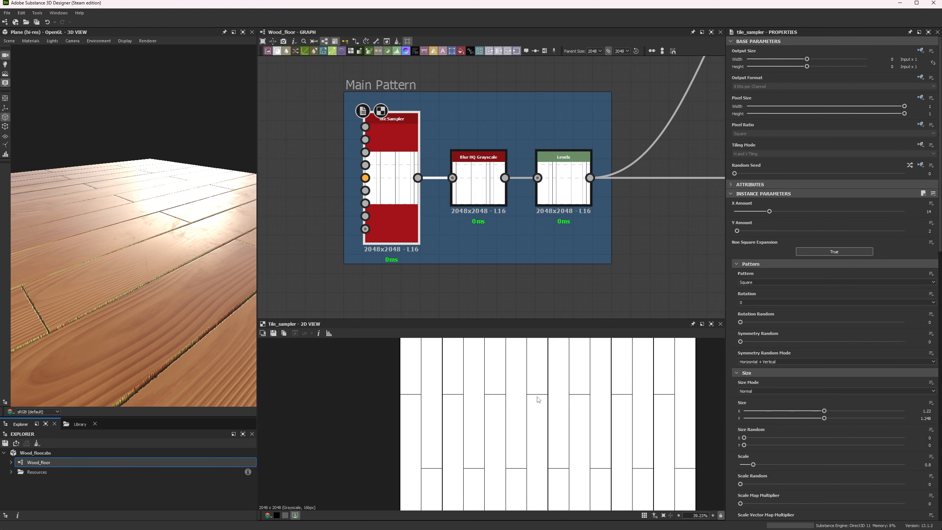
pyautogui.scroll(-3, 538, 400)
pyautogui.moveTo(549, 318); pyautogui.dragTo(549, 255)
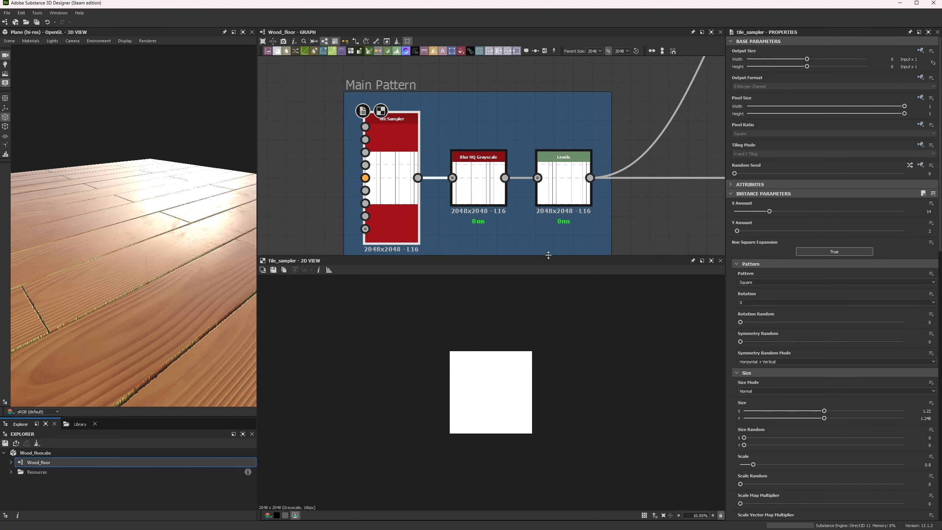
pyautogui.scroll(5, 490, 404)
pyautogui.scroll(-3, 511, 325)
pyautogui.moveTo(476, 353); pyautogui.dragTo(453, 442, button='middle')
pyautogui.scroll(3, 457, 382)
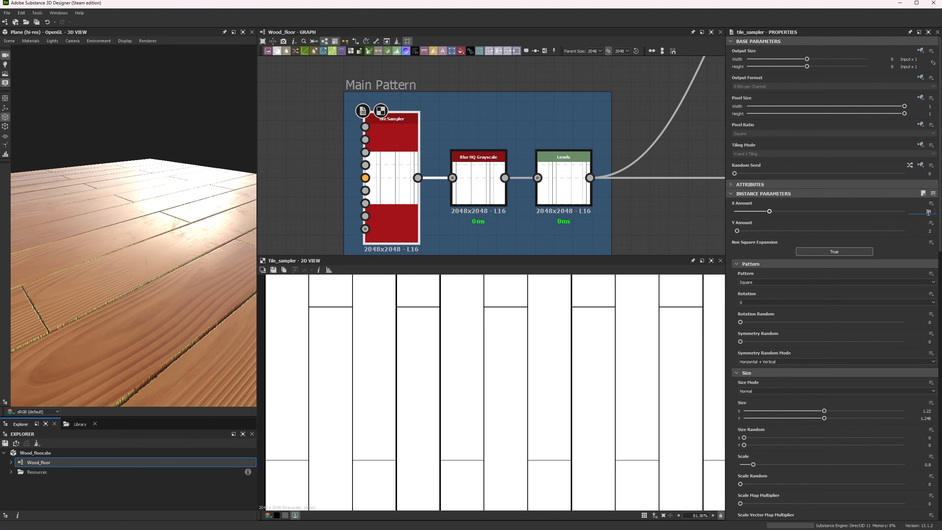
# Add a new Tile Sampler node in the empty area below the Main Pattern frame
pyautogui.moveTo(464, 236); pyautogui.dragTo(470, 146, button='middle')
pyautogui.scroll(-4, 454, 147)
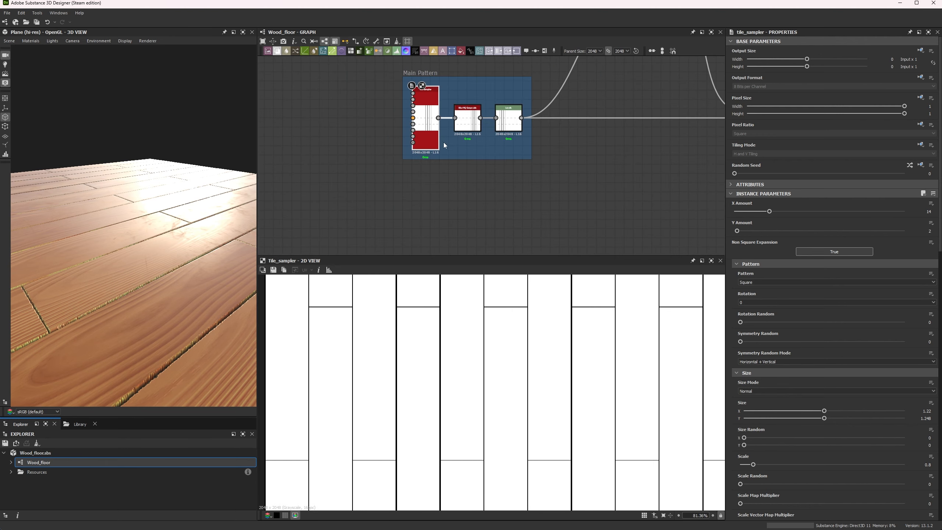
pyautogui.moveTo(429, 197); pyautogui.dragTo(426, 186, button='middle')
pyautogui.click(425, 187)
pyautogui.press('space')
pyautogui.write('tile')
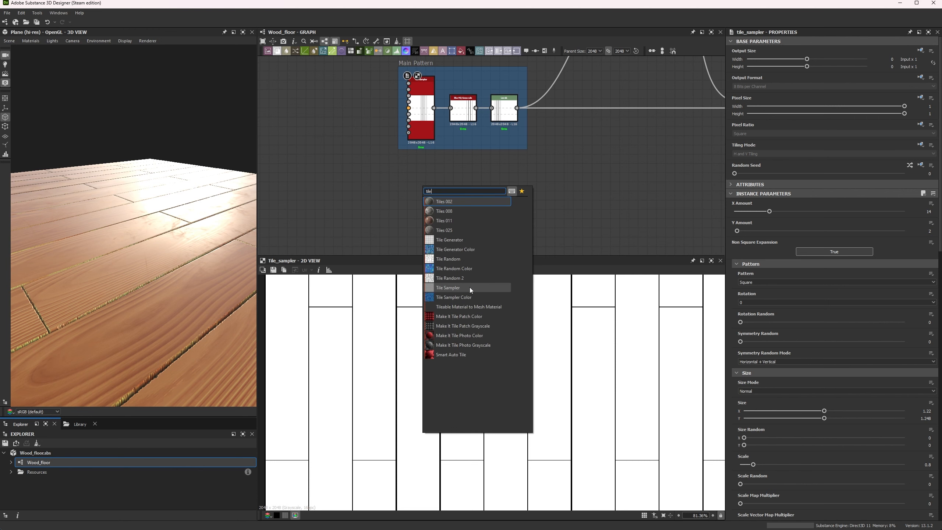
pyautogui.press('Escape')
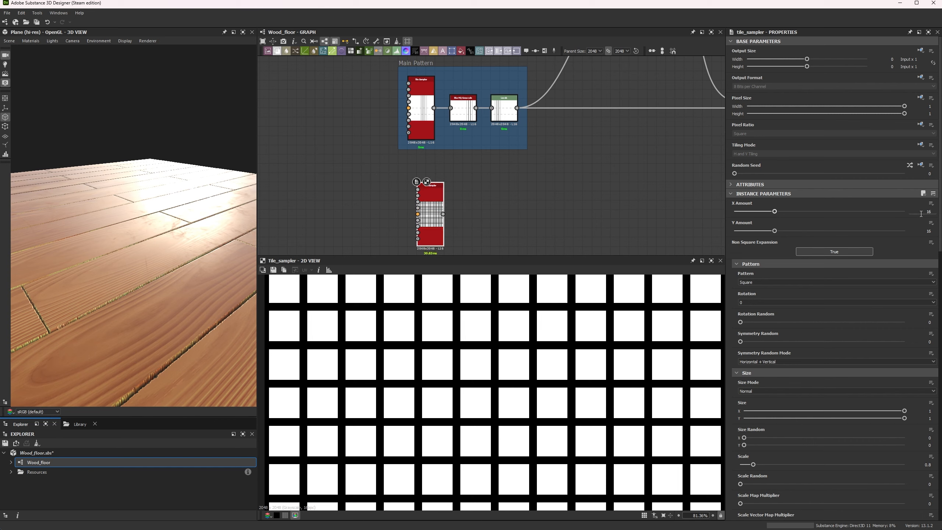
# Set the new Tile Sampler's X Amount to 14 and Y Amount to 2
pyautogui.doubleClick(921, 212)
pyautogui.write('14')
pyautogui.press('Return')
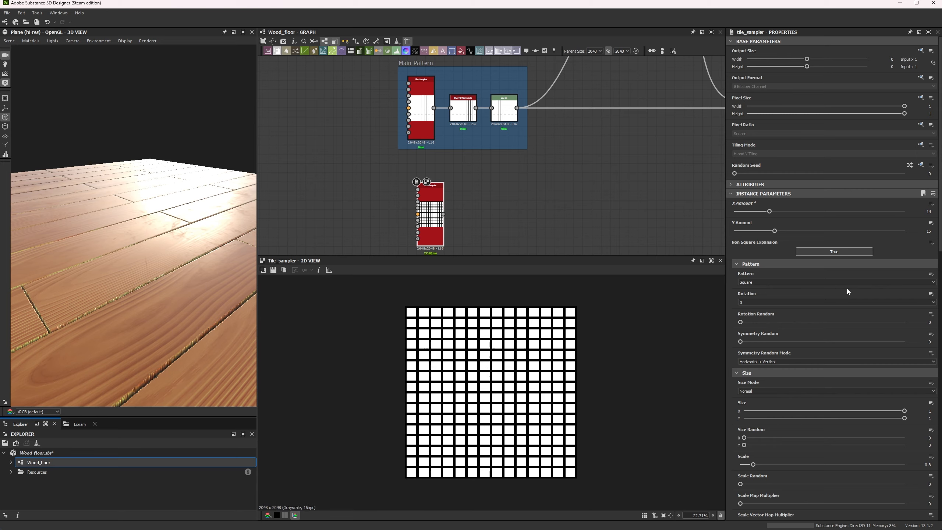
pyautogui.doubleClick(929, 231)
pyautogui.press('Return')
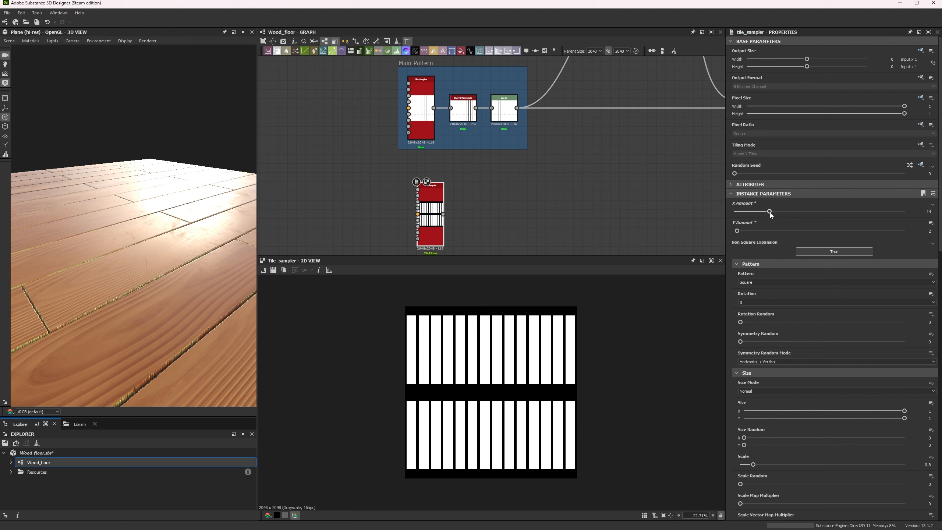
pyautogui.moveTo(780, 210)
pyautogui.mouseDown()
pyautogui.moveTo(836, 213)
pyautogui.moveTo(769, 211)
pyautogui.mouseUp()
# Try a higher X Amount on the Main Pattern's Tile Sampler, check the planks in 3D, and undo the change
pyautogui.doubleClick(420, 128)
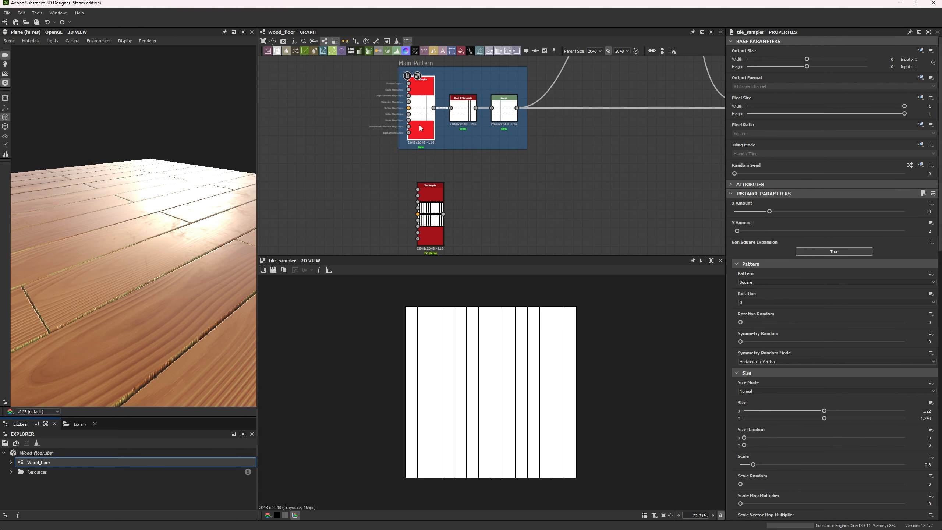
pyautogui.moveTo(200, 241); pyautogui.dragTo(148, 179)
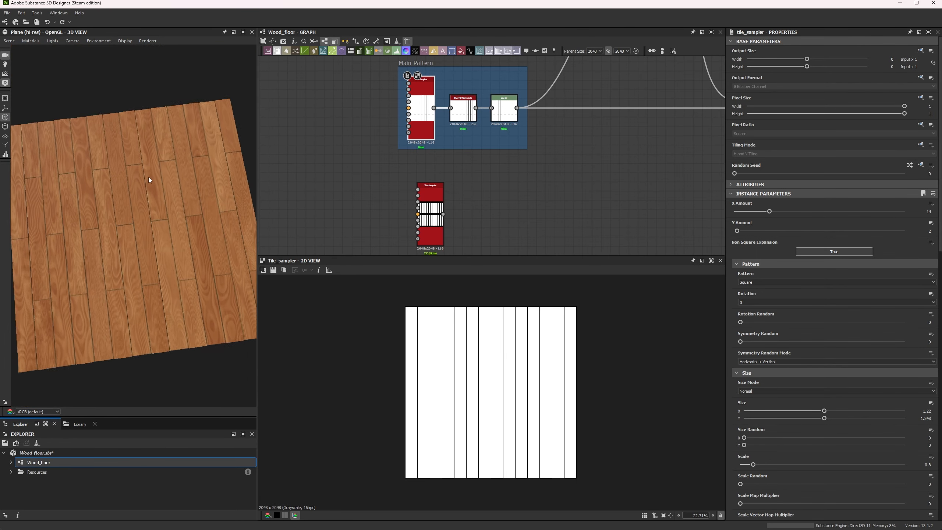
pyautogui.click(804, 211)
pyautogui.keyDown('alt'); pyautogui.moveTo(150, 280); pyautogui.dragTo(184, 241); pyautogui.keyUp('alt')
pyautogui.keyDown('alt'); pyautogui.moveTo(184, 241); pyautogui.dragTo(177, 259, button='right'); pyautogui.keyUp('alt')
pyautogui.keyDown('alt'); pyautogui.moveTo(176, 261); pyautogui.dragTo(147, 200); pyautogui.keyUp('alt')
pyautogui.keyDown('alt'); pyautogui.moveTo(147, 200); pyautogui.dragTo(155, 280, button='right'); pyautogui.keyUp('alt')
pyautogui.hotkey('ctrl', 'z')
pyautogui.moveTo(506, 207); pyautogui.dragTo(463, 158, button='middle')
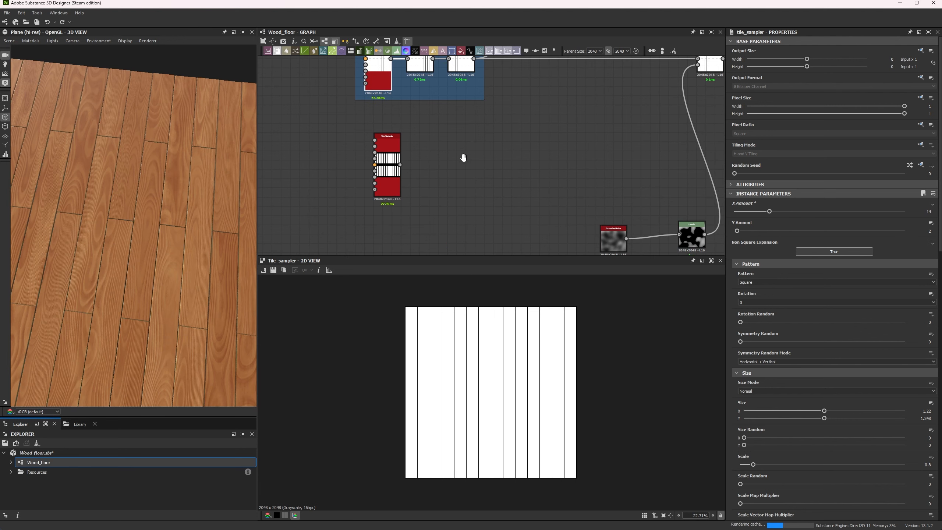
# Set the new Tile Sampler's Offset to 0.5 and its Offset Type to vertical quincux
pyautogui.doubleClick(389, 163)
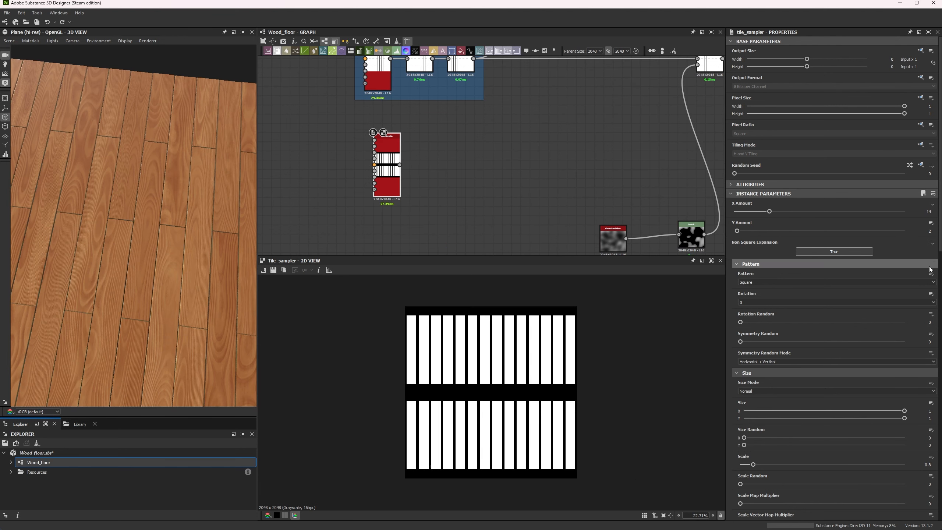
pyautogui.scroll(-7, 840, 336)
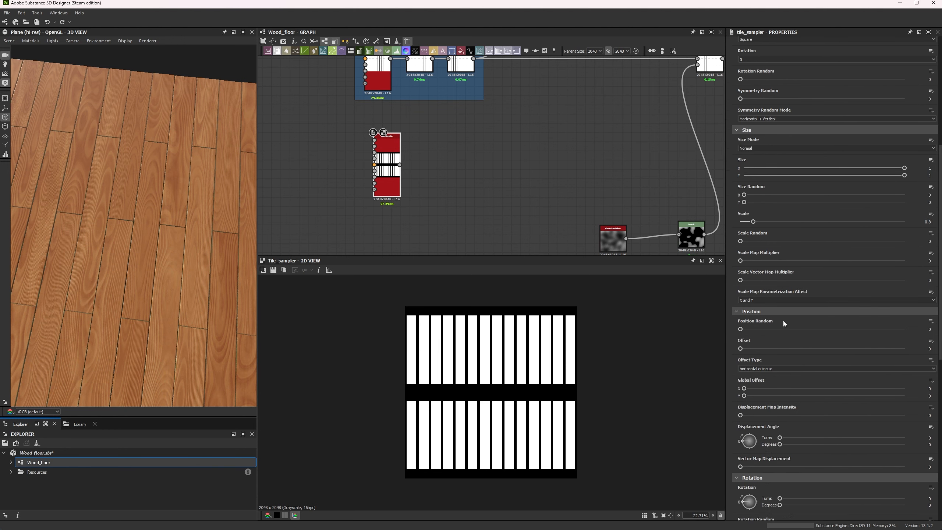
pyautogui.click(921, 351)
pyautogui.write('0.5')
pyautogui.press('Return')
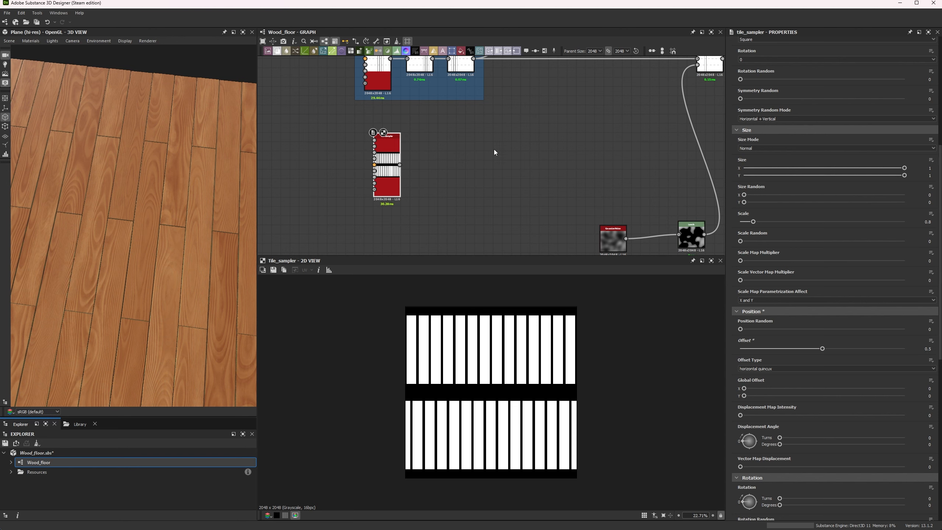
pyautogui.scroll(-1, 781, 390)
pyautogui.click(763, 324)
pyautogui.click(766, 335)
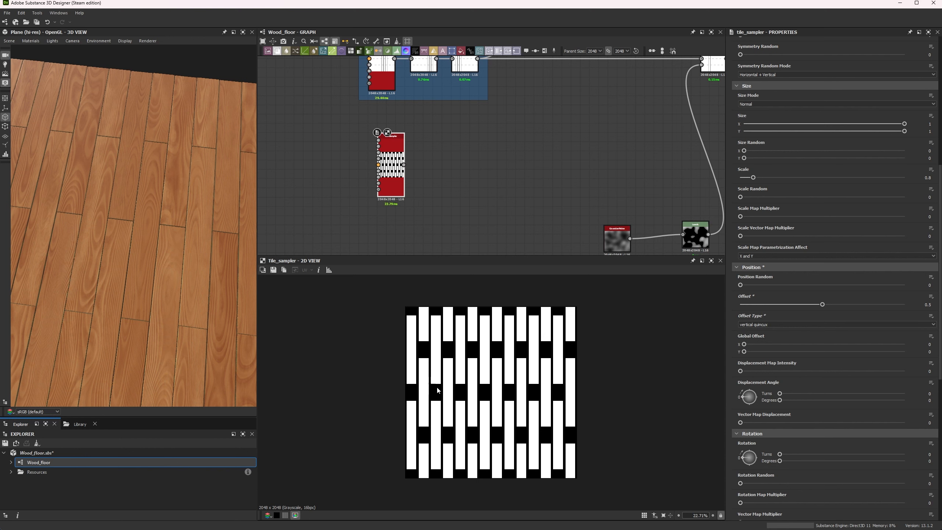
# Increase the new Tile Sampler's Scale in stages from 0.9 to 0.98 to narrow the gaps between planks
pyautogui.doubleClick(926, 178)
pyautogui.write('0.9')
pyautogui.press('Return')
pyautogui.scroll(8, 529, 350)
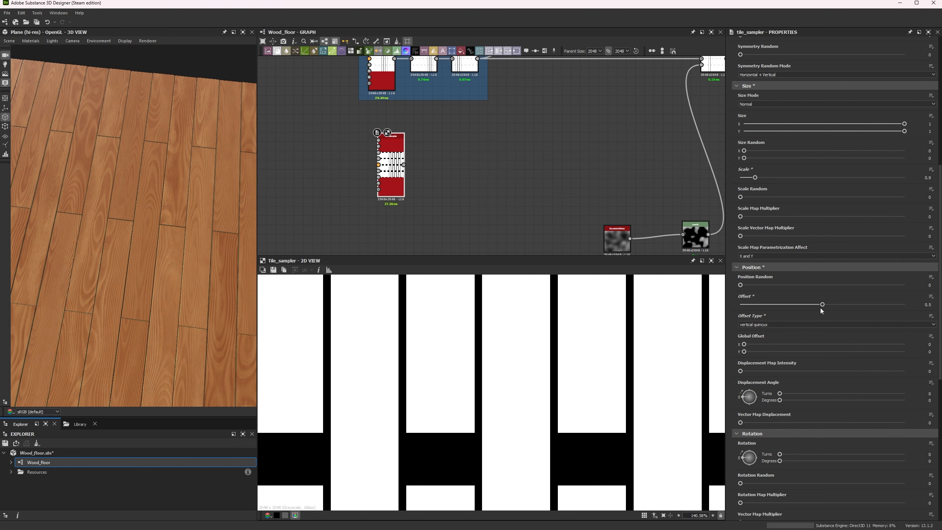
pyautogui.write('2')
pyautogui.press('Return')
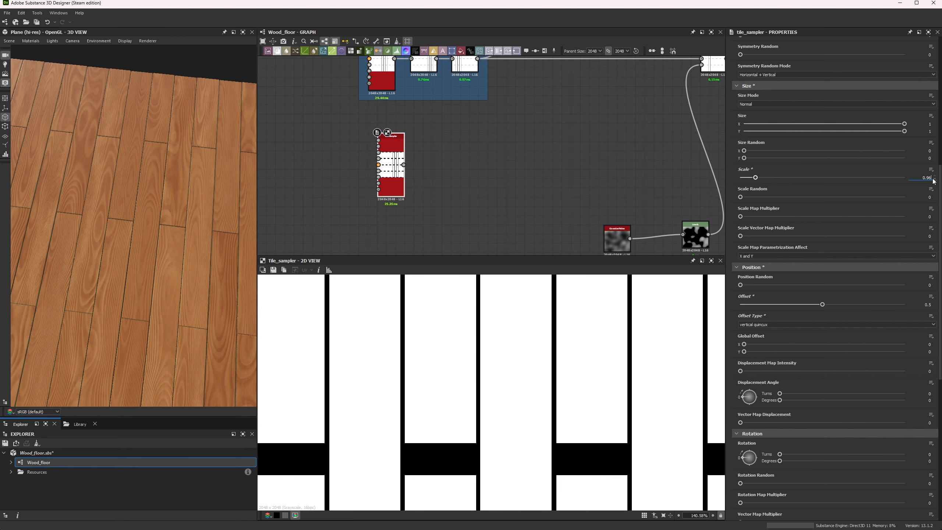
pyautogui.press('Return')
pyautogui.click(934, 179)
pyautogui.press('BackSpace')
pyautogui.write('8')
pyautogui.press('Return')
pyautogui.scroll(-11, 554, 422)
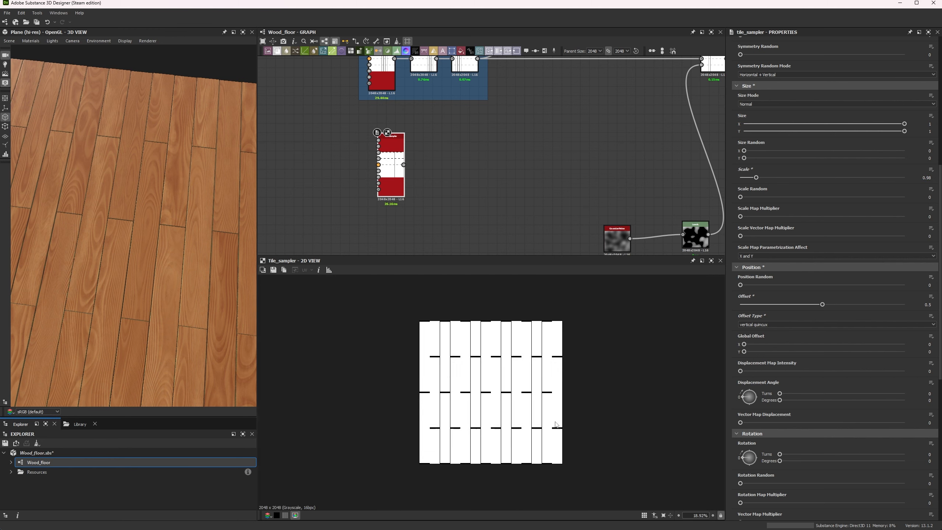
# Set the new Tile Sampler's Y Size to 1.018 with X Size at 1, matching the horizontal gaps to the vertical ones
pyautogui.scroll(14, 523, 437)
pyautogui.moveTo(496, 487); pyautogui.dragTo(492, 419, button='middle')
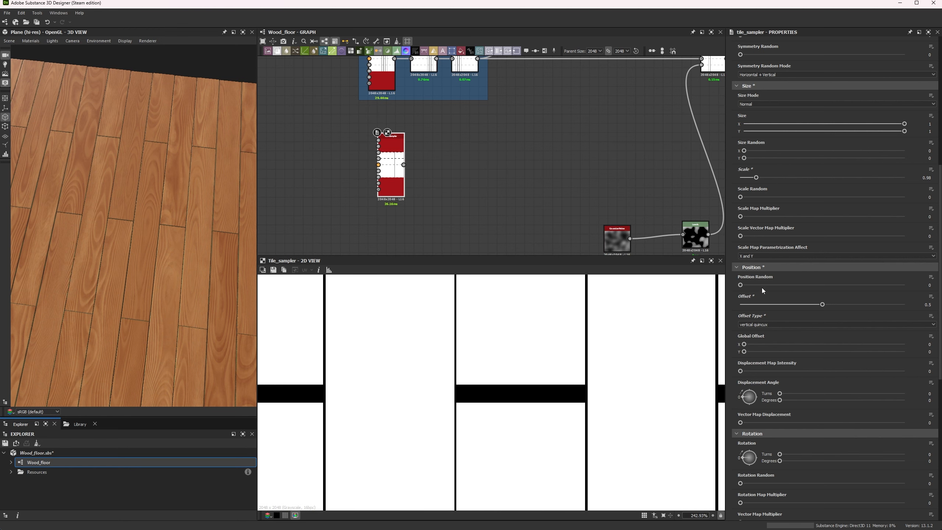
pyautogui.scroll(5, 762, 291)
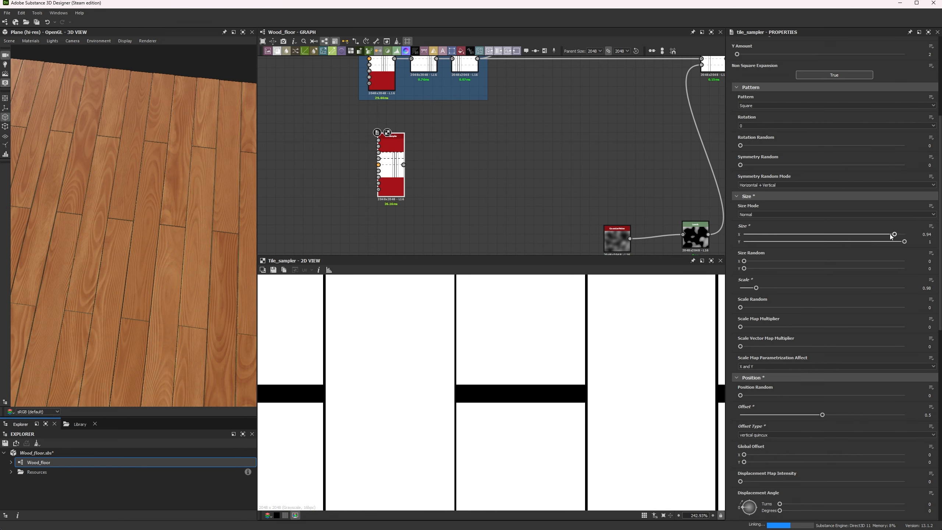
pyautogui.moveTo(892, 236); pyautogui.dragTo(941, 258)
pyautogui.write('1.1')
pyautogui.press('Return')
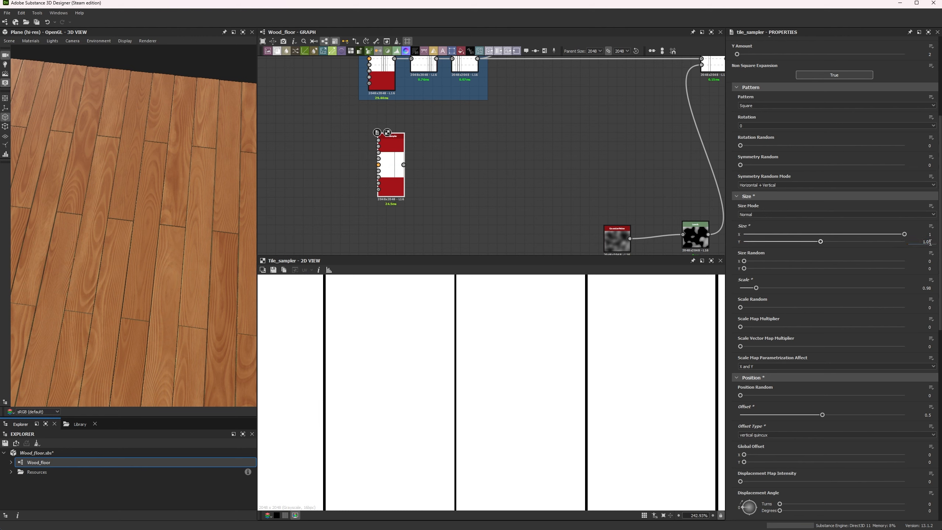
pyautogui.scroll(-1, 932, 241)
pyautogui.scroll(1, 932, 242)
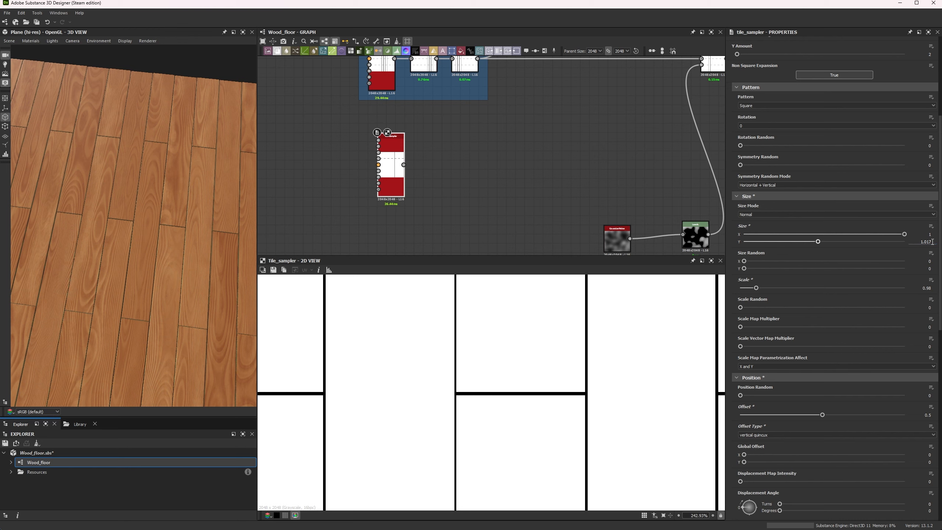
pyautogui.scroll(-4, 376, 400)
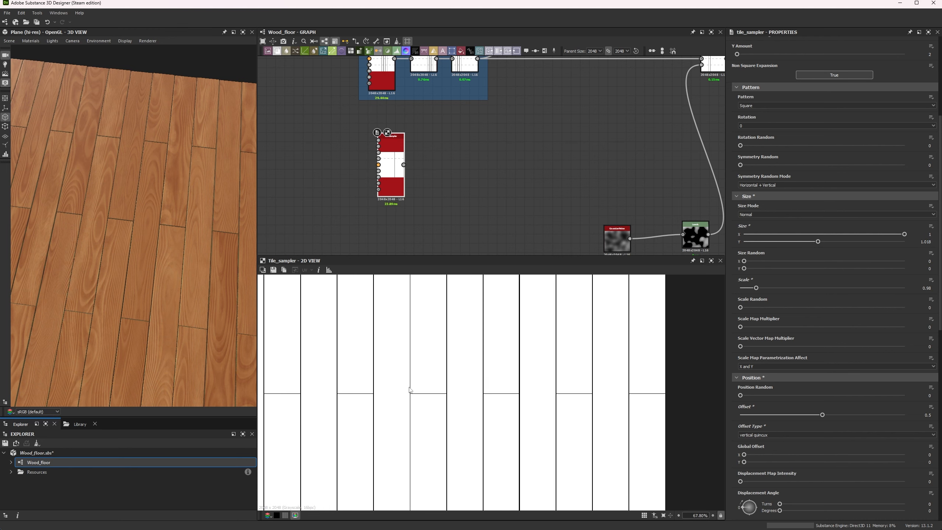
# Examine the plank gaps close up in the outputs of the Main Pattern's Tile Sampler, Blur HQ Grayscale and Levels nodes
pyautogui.scroll(4, 442, 434)
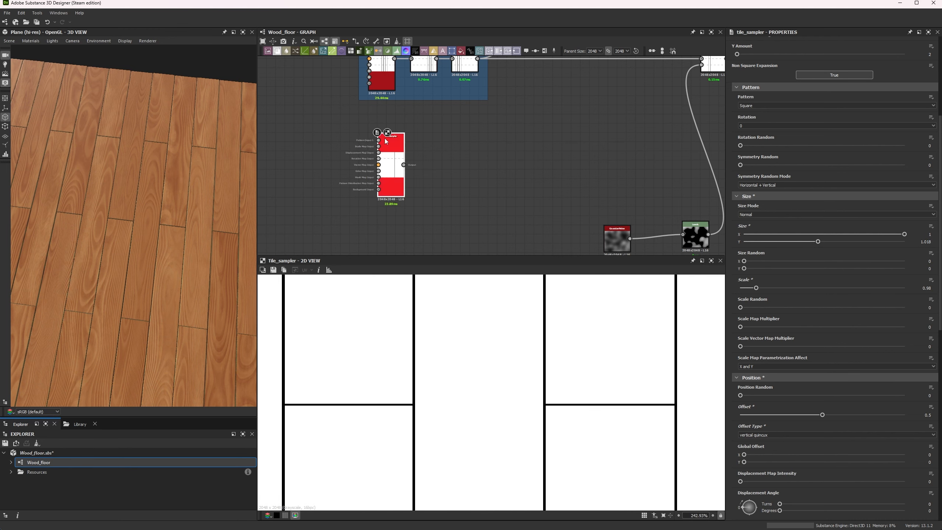
pyautogui.moveTo(346, 134); pyautogui.dragTo(343, 183, button='middle')
pyautogui.doubleClick(422, 103)
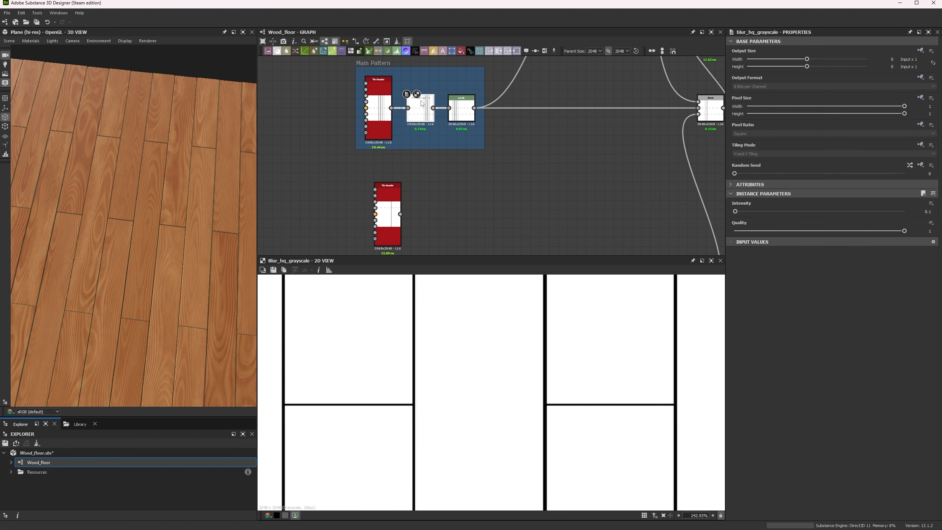
pyautogui.doubleClick(464, 121)
pyautogui.scroll(5, 389, 432)
pyautogui.scroll(6, 487, 339)
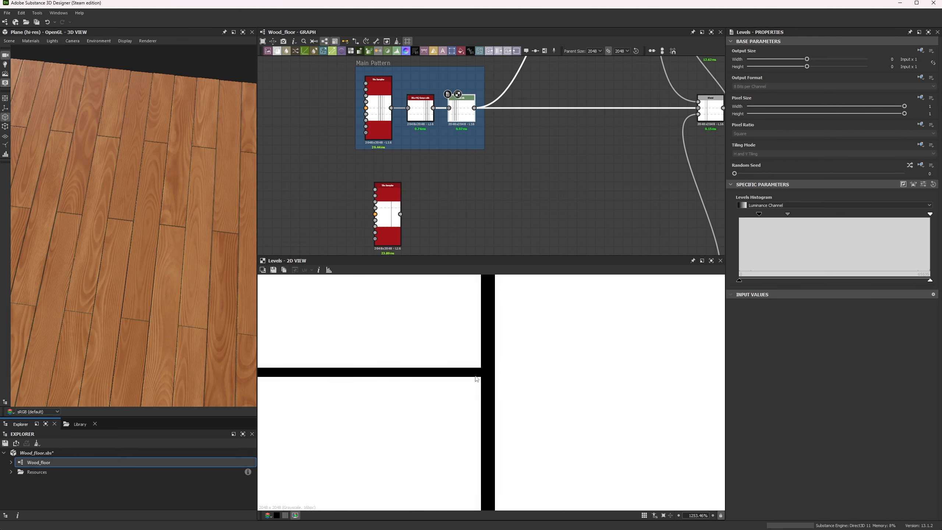
pyautogui.doubleClick(380, 107)
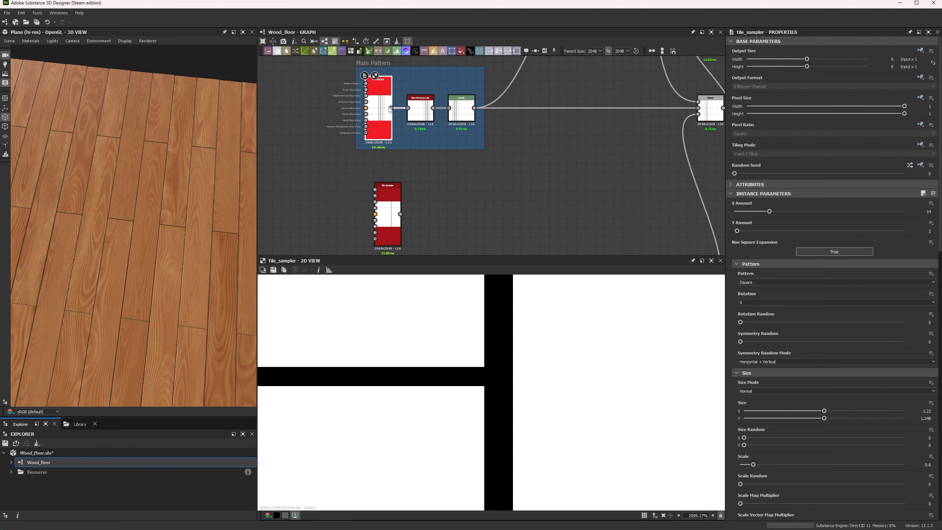
pyautogui.doubleClick(427, 117)
pyautogui.doubleClick(458, 118)
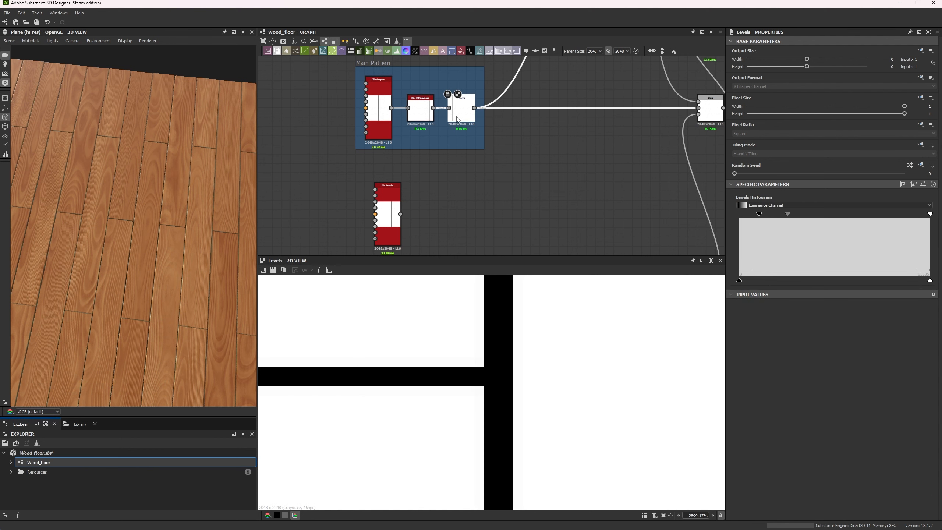
# Copy the Main Pattern's Blur HQ Grayscale and Levels nodes and connect the copies after the new Tile Sampler
pyautogui.moveTo(427, 87); pyautogui.dragTo(469, 131)
pyautogui.moveTo(473, 179); pyautogui.dragTo(480, 126, button='middle')
pyautogui.scroll(3, 440, 164)
pyautogui.hotkey('ctrl', 'v')
pyautogui.moveTo(407, 164)
pyautogui.mouseDown()
pyautogui.moveTo(445, 163)
pyautogui.moveTo(418, 158)
pyautogui.mouseUp()
# Raise the copied Blur HQ Grayscale's Intensity to about 0.35 and the copied Levels' black input point to widen the plank gaps
pyautogui.doubleClick(441, 181)
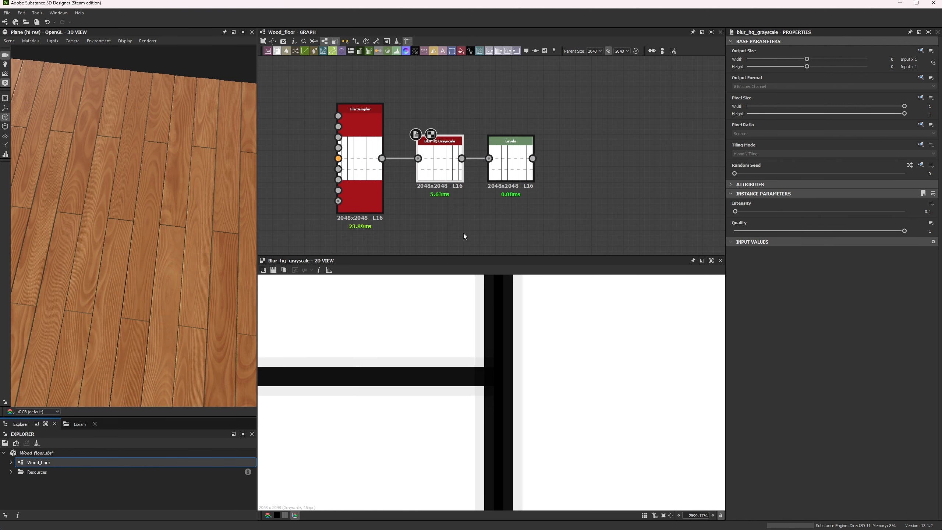
pyautogui.moveTo(736, 212); pyautogui.dragTo(742, 212)
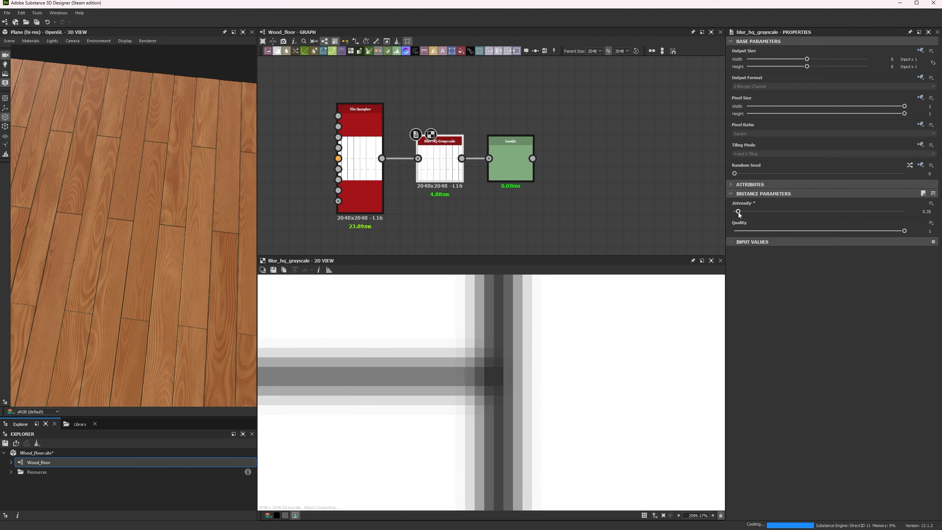
pyautogui.scroll(-5, 531, 373)
pyautogui.hotkey('ctrl', 'z')
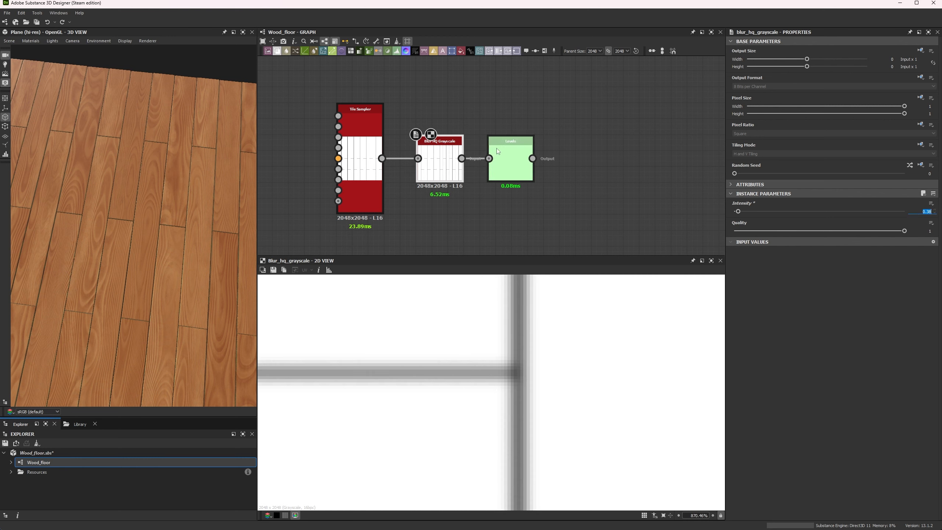
pyautogui.click(510, 159)
pyautogui.moveTo(760, 217); pyautogui.dragTo(878, 217)
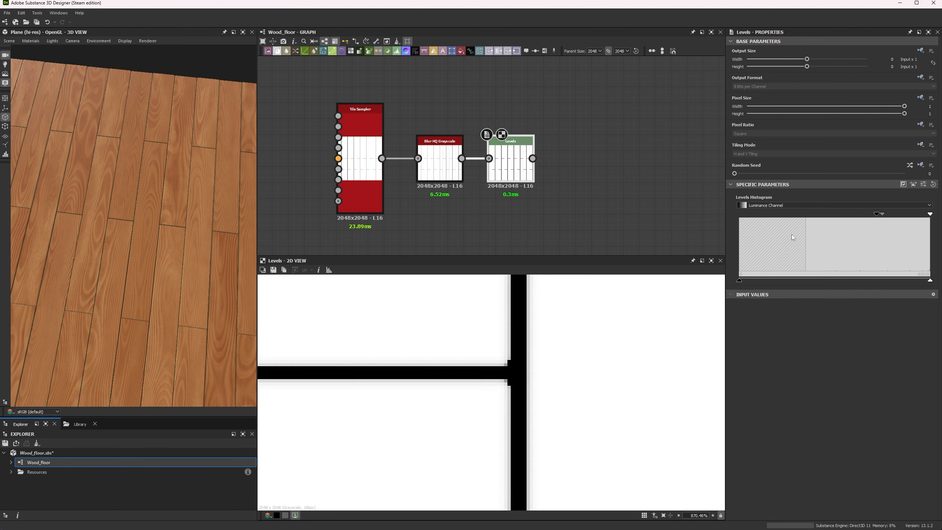
# Compare the new Tile Sampler's raw output with the copied Levels' output, examining the plank corners and edges up close
pyautogui.scroll(-8, 484, 379)
pyautogui.moveTo(454, 86); pyautogui.dragTo(449, 133, button='middle')
pyautogui.scroll(4, 359, 221)
pyautogui.scroll(6, 546, 367)
pyautogui.click(368, 180)
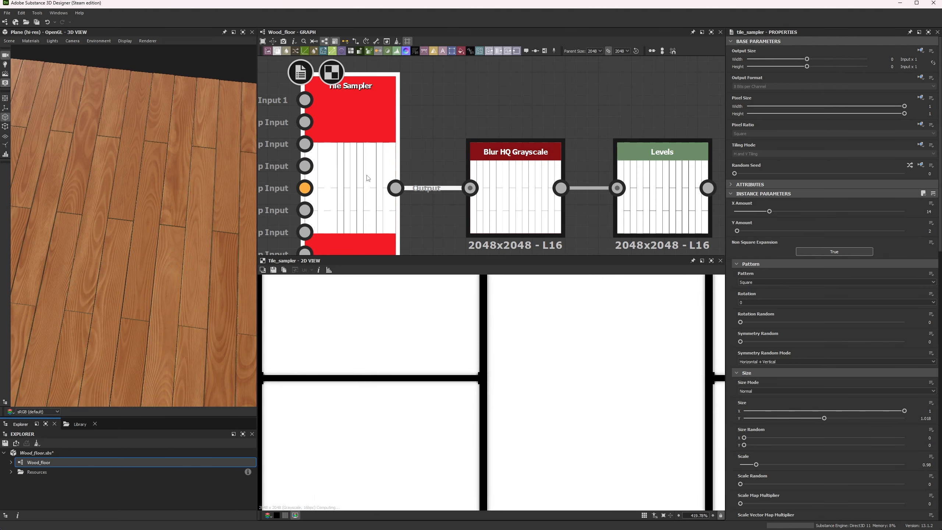
pyautogui.doubleClick(368, 178)
pyautogui.doubleClick(662, 197)
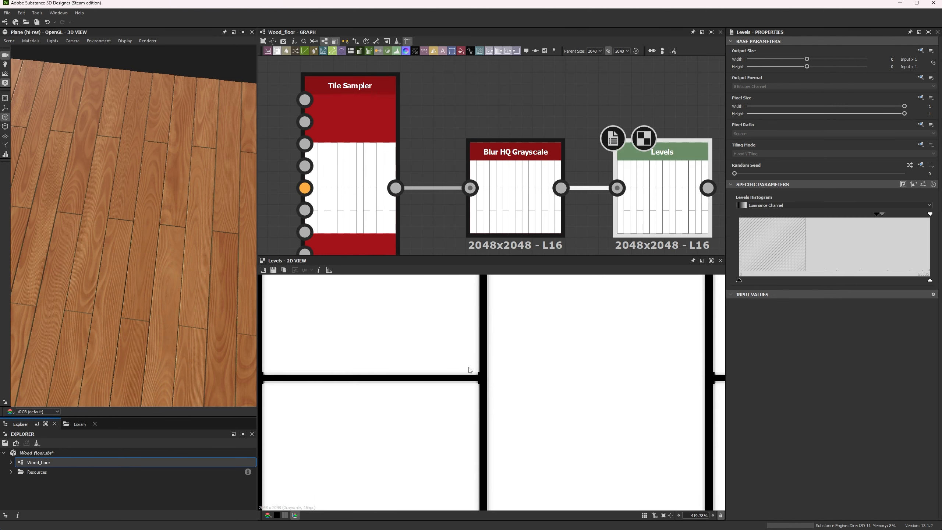
pyautogui.scroll(6, 496, 354)
pyautogui.scroll(-6, 514, 364)
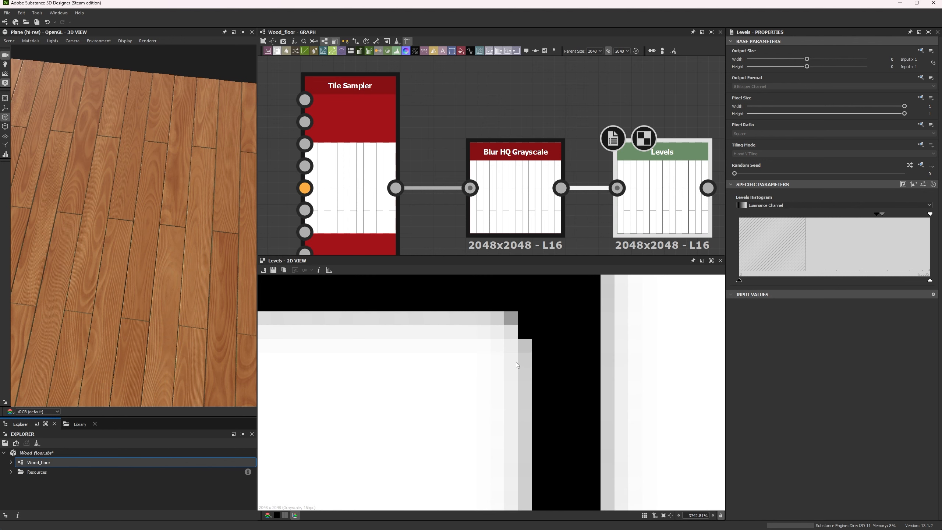
pyautogui.scroll(-6, 558, 98)
pyautogui.scroll(3, 556, 98)
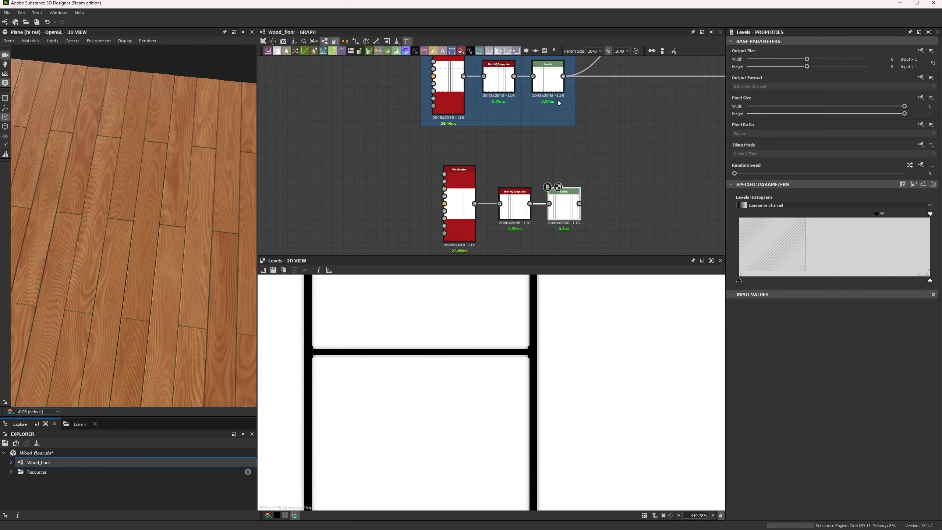
# Move the links leaving the Main Pattern's Levels onto the copied Levels and check the plank gaps in 3D
pyautogui.keyDown('shift'); pyautogui.moveTo(563, 77); pyautogui.dragTo(579, 204); pyautogui.keyUp('shift')
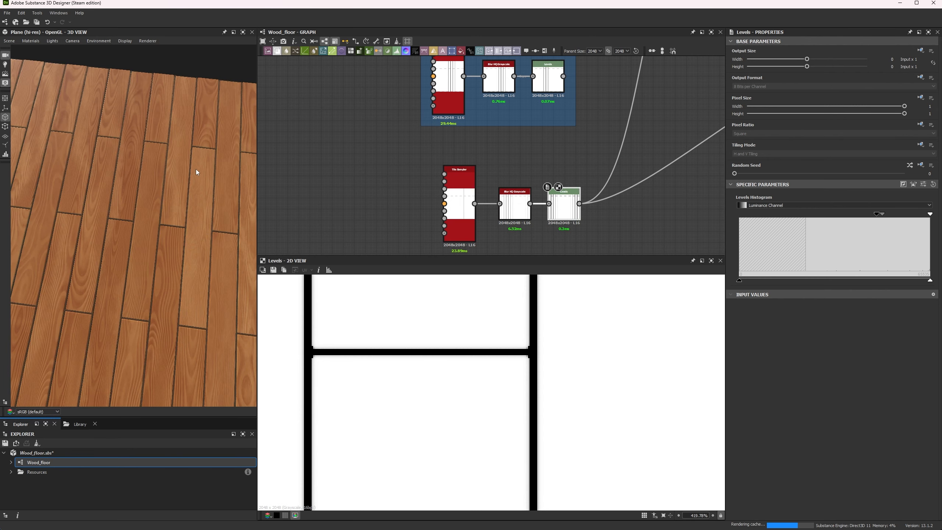
pyautogui.scroll(8, 150, 173)
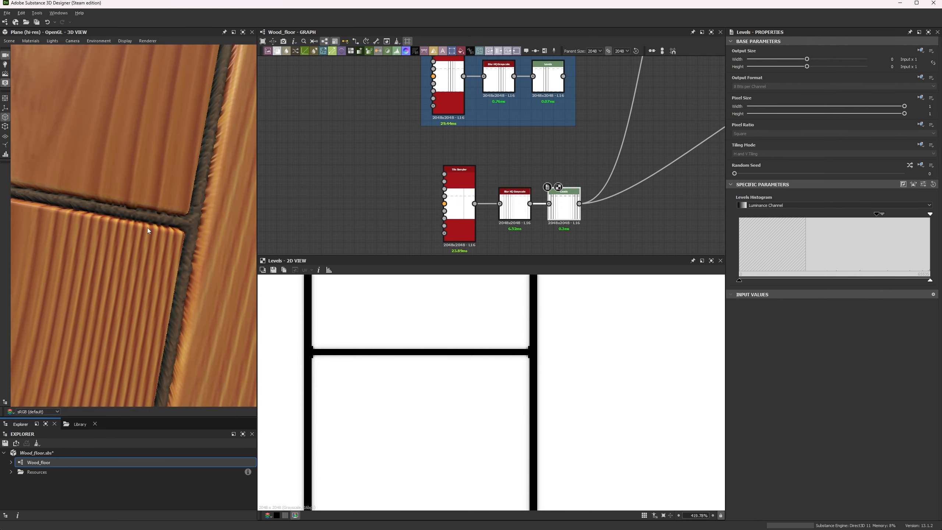
pyautogui.moveTo(143, 227); pyautogui.dragTo(114, 219)
# Add a Uniform Color node with a value of 0.5 and connect it to the base color output
pyautogui.scroll(-8, 440, 155)
pyautogui.moveTo(556, 144); pyautogui.dragTo(395, 219, button='middle')
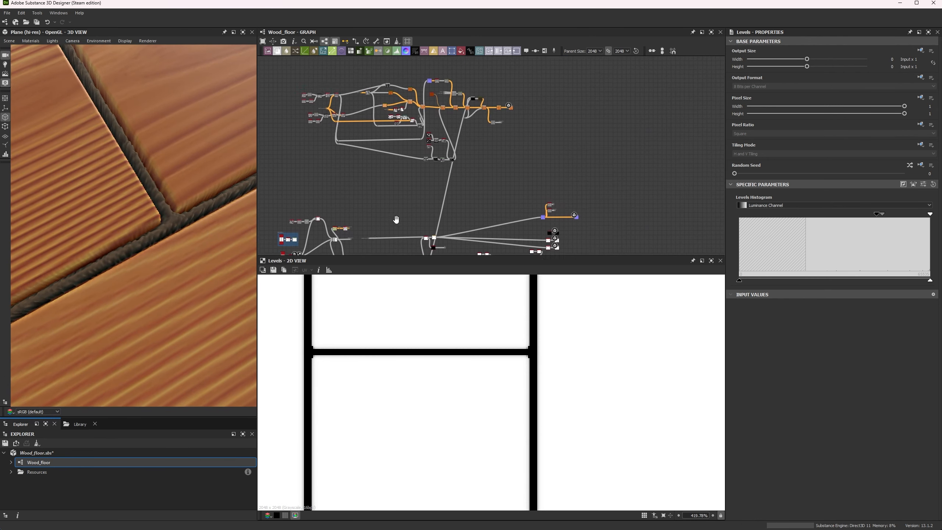
pyautogui.scroll(7, 499, 194)
pyautogui.press('space')
pyautogui.write('u')
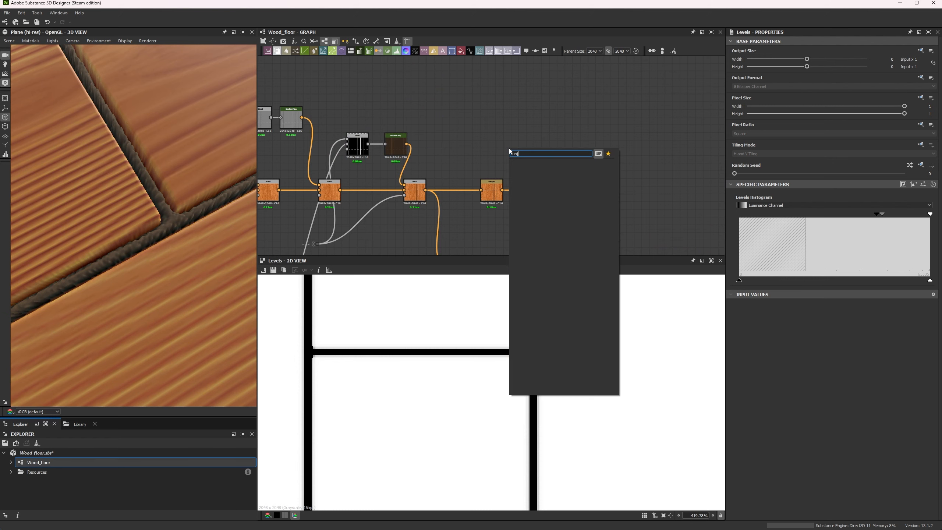
pyautogui.press('Return')
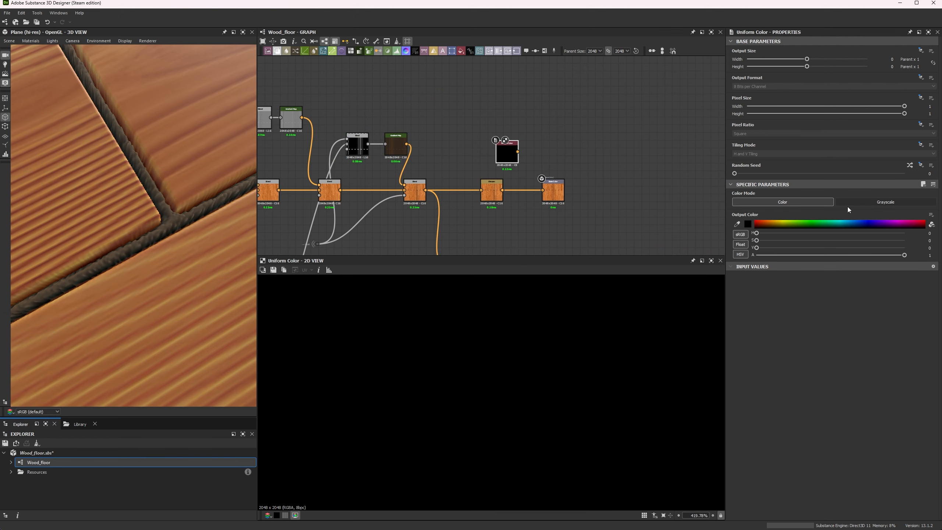
pyautogui.write('0.5')
pyautogui.press('Return')
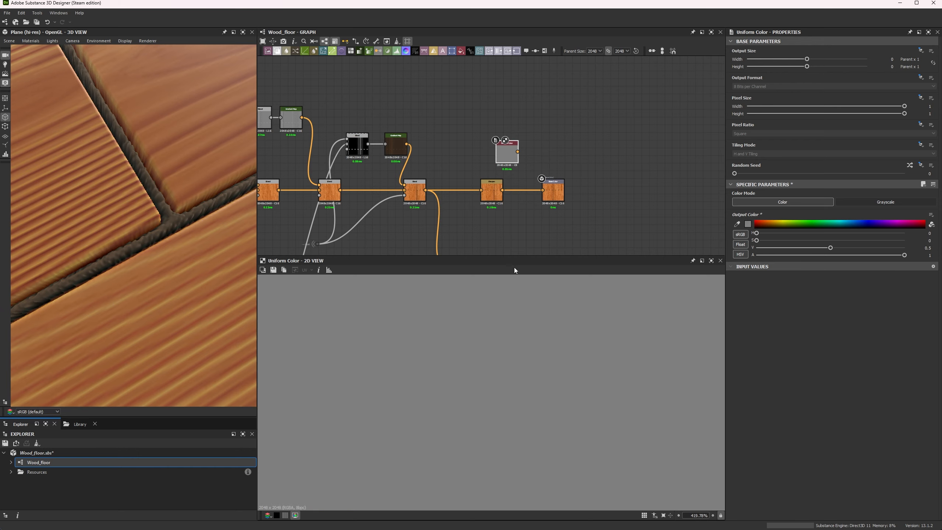
pyautogui.moveTo(530, 175); pyautogui.dragTo(518, 152)
# Examine the plank gaps and edges of the plain grey material in 3D, from afar and up close
pyautogui.scroll(-5, 144, 128)
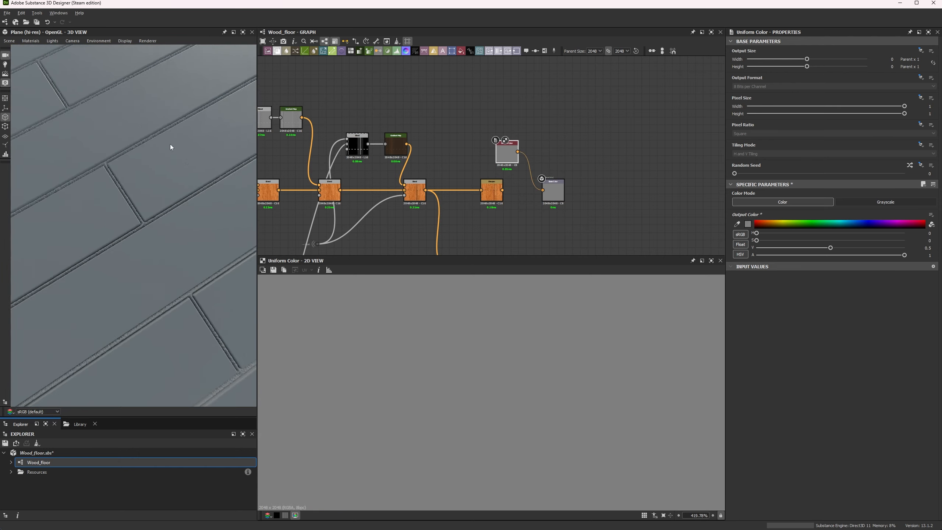
pyautogui.moveTo(170, 145); pyautogui.dragTo(205, 157)
pyautogui.scroll(-10, 430, 176)
pyautogui.scroll(10, 413, 202)
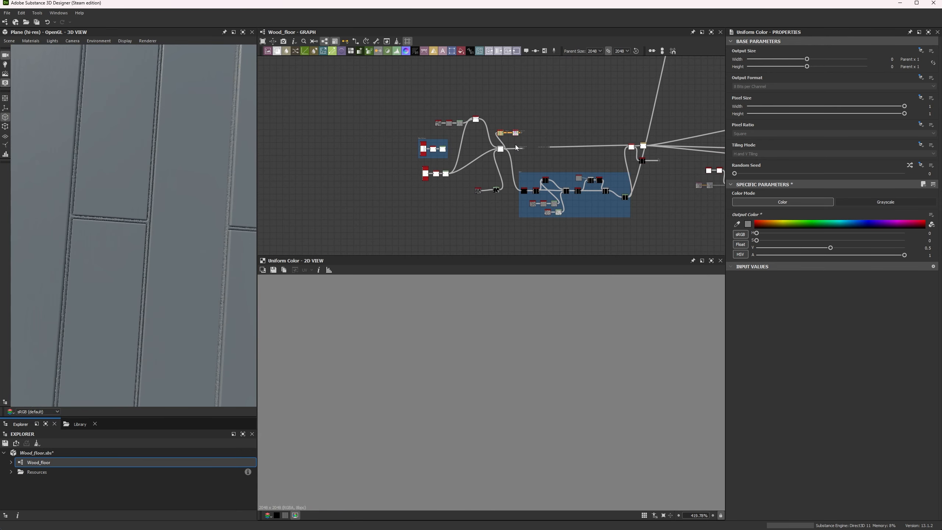
pyautogui.moveTo(404, 157); pyautogui.dragTo(473, 124, button='middle')
pyautogui.scroll(8, 154, 268)
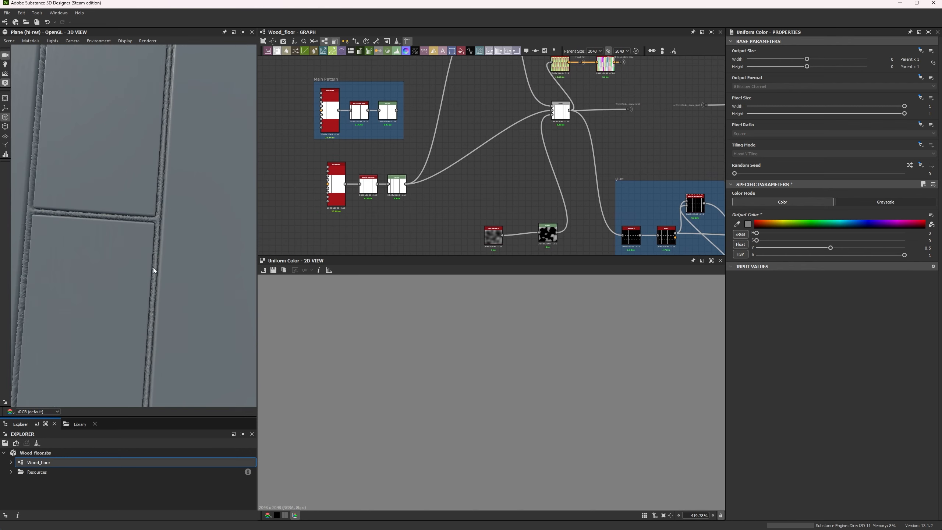
pyautogui.moveTo(159, 225); pyautogui.dragTo(146, 293)
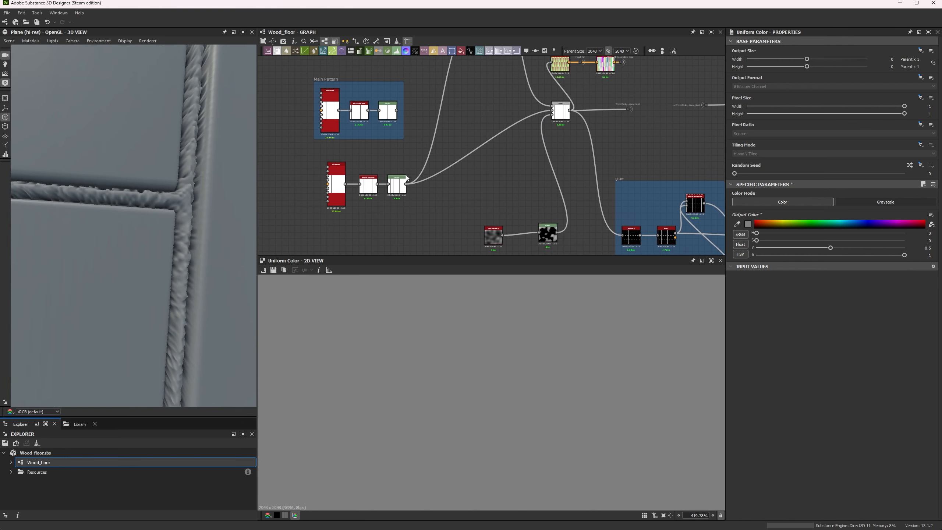
# Move the links back to the Main Pattern's Levels to compare the gaps, undo that, and inspect the planks in 3D
pyautogui.keyDown('shift'); pyautogui.moveTo(407, 184); pyautogui.dragTo(396, 110); pyautogui.keyUp('shift')
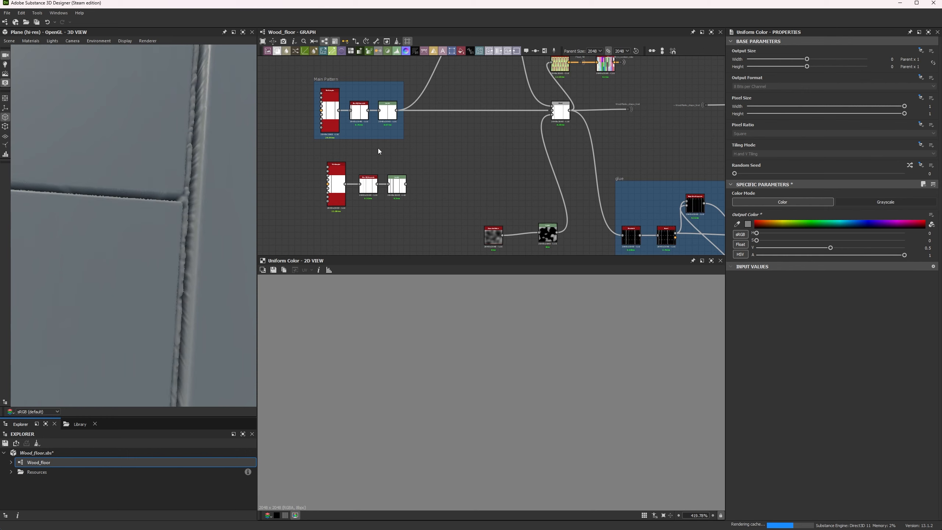
pyautogui.hotkey('ctrl', 'z')
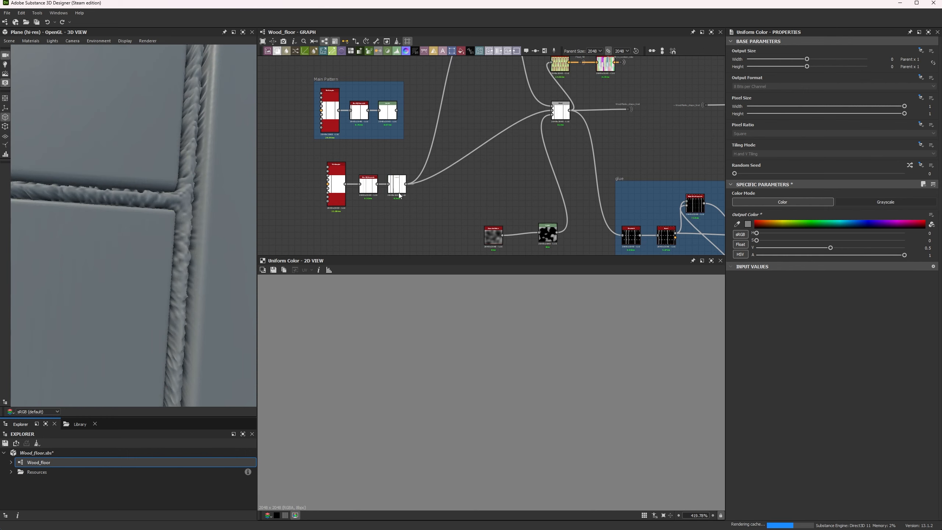
pyautogui.scroll(-8, 174, 187)
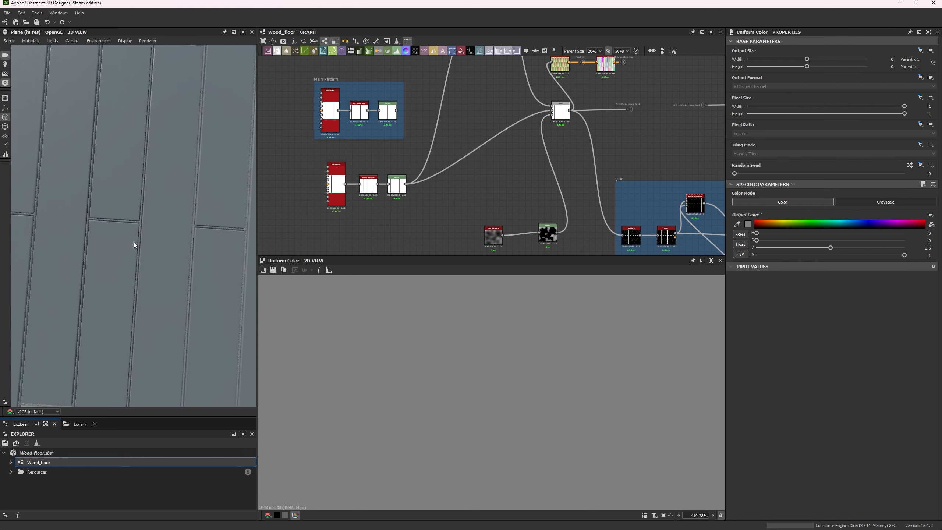
pyautogui.scroll(8, 67, 240)
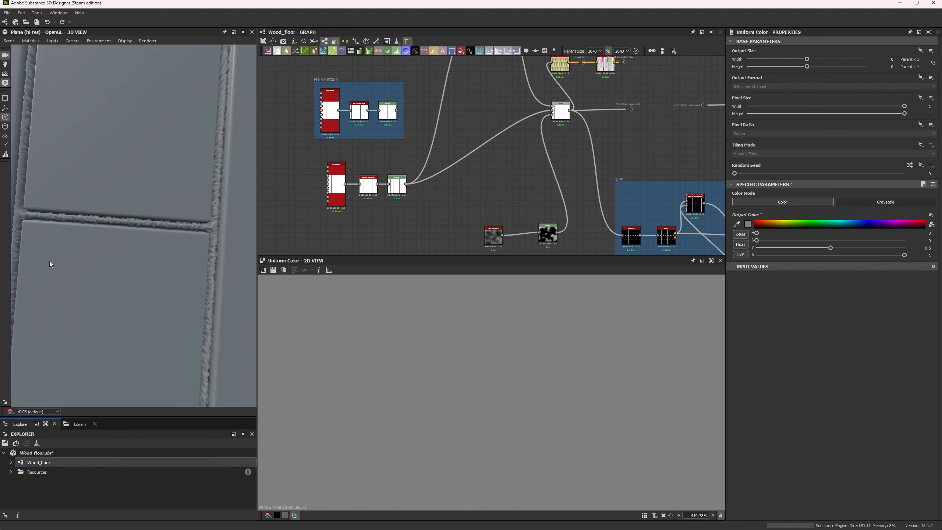
pyautogui.scroll(-8, 115, 201)
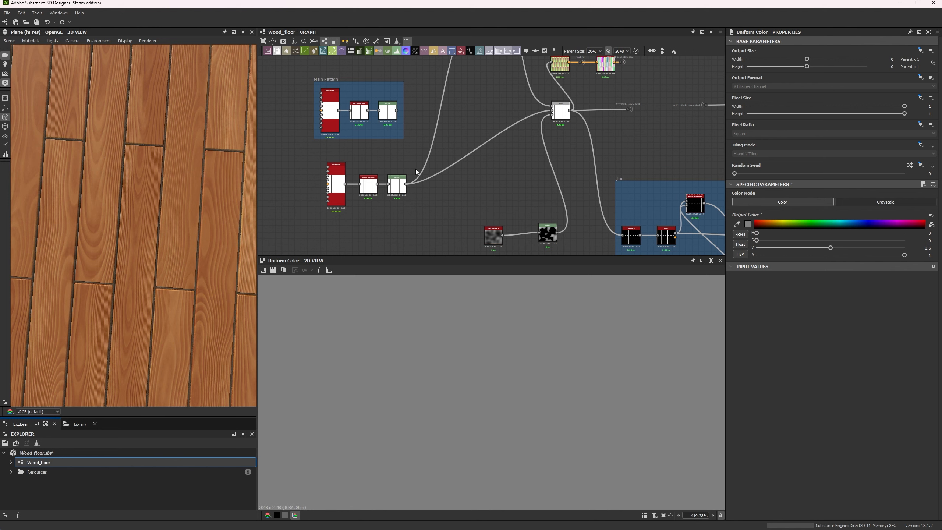
# Undo the Uniform Color addition and the rewiring, and delete the new Tile Sampler, Blur HQ Grayscale and Levels chain
pyautogui.hotkey('ctrl', 'z')
pyautogui.hotkey('ctrl', 'z')
pyautogui.hotkey('ctrl', 'z')
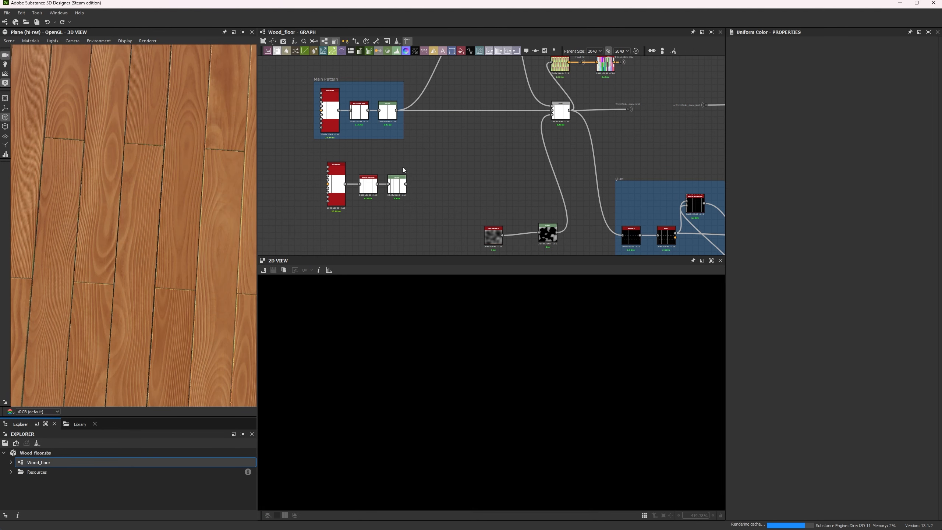
pyautogui.moveTo(314, 158); pyautogui.dragTo(450, 205)
pyautogui.press('Delete')
# Add a grey Uniform Color node with a value of 0.5 and feed it into the base color output
pyautogui.scroll(-8, 450, 197)
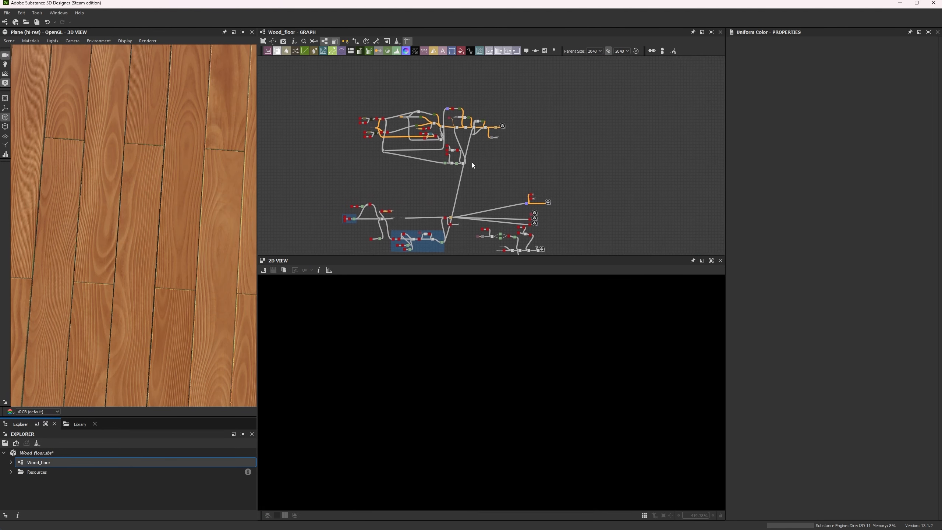
pyautogui.scroll(8, 506, 138)
pyautogui.press('space')
pyautogui.write('uniform')
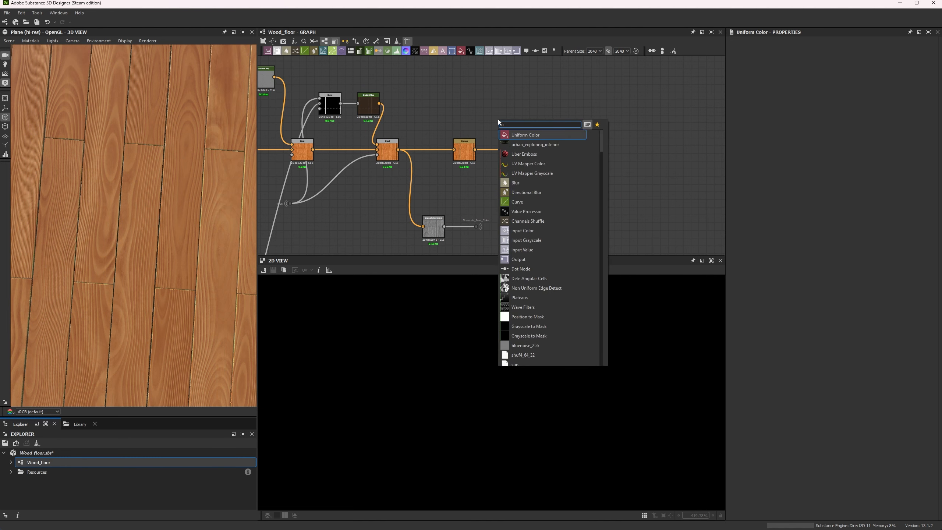
pyautogui.press('Return')
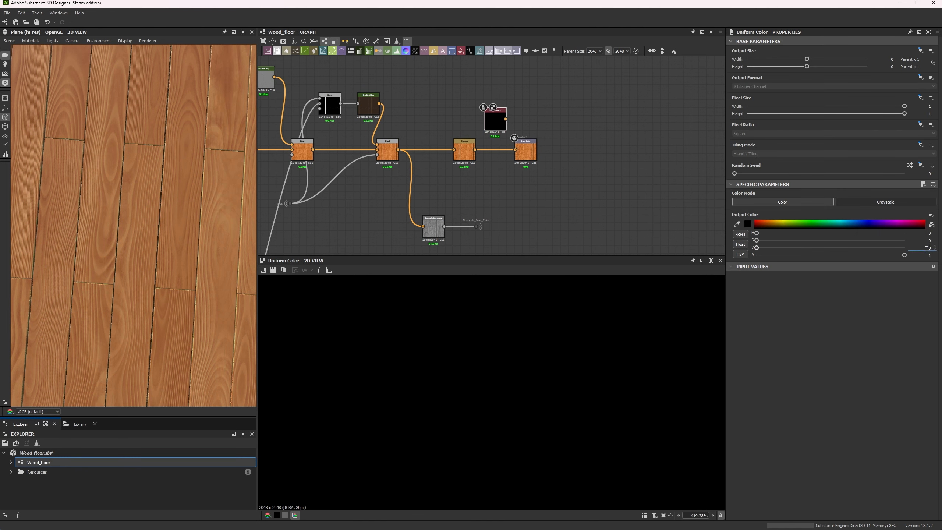
pyautogui.moveTo(515, 150); pyautogui.dragTo(496, 128)
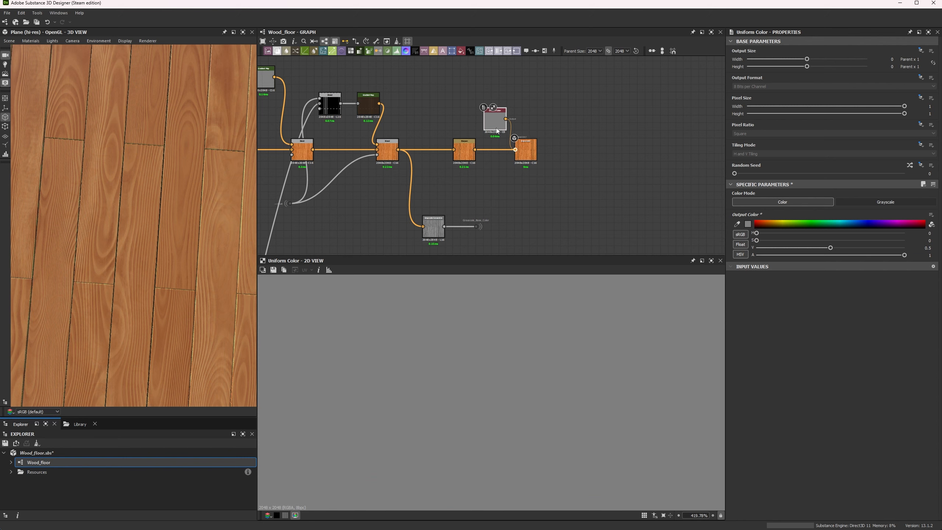
# Display the output and settings of the Slope Blur Grayscale node that follows the Main Pattern
pyautogui.scroll(-8, 503, 184)
pyautogui.moveTo(460, 204); pyautogui.dragTo(531, 73, button='middle')
pyautogui.scroll(8, 419, 153)
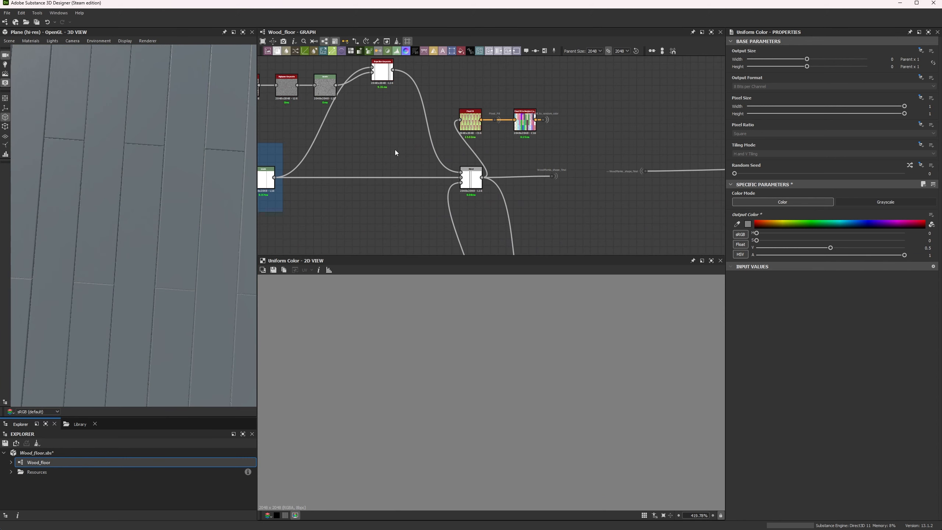
pyautogui.moveTo(381, 152); pyautogui.dragTo(420, 143, button='middle')
pyautogui.moveTo(427, 87); pyautogui.dragTo(428, 119, button='middle')
pyautogui.scroll(4, 423, 95)
pyautogui.doubleClick(422, 95)
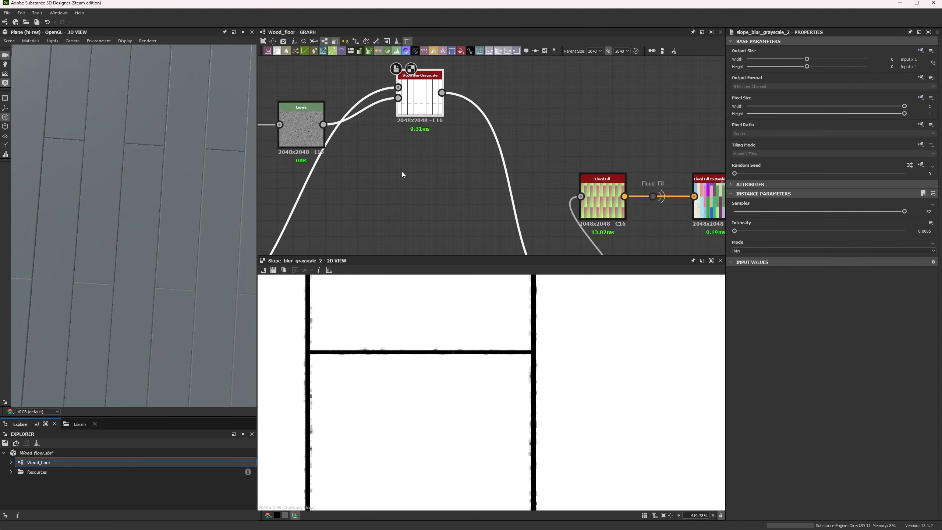
# Move the Gaussian Noise node and its Levels up beside the Blend they mask, and orbit the 3D floor preview
pyautogui.scroll(-4, 401, 213)
pyautogui.scroll(-5, 377, 343)
pyautogui.moveTo(379, 242); pyautogui.dragTo(389, 91, button='middle')
pyautogui.scroll(-4, 404, 156)
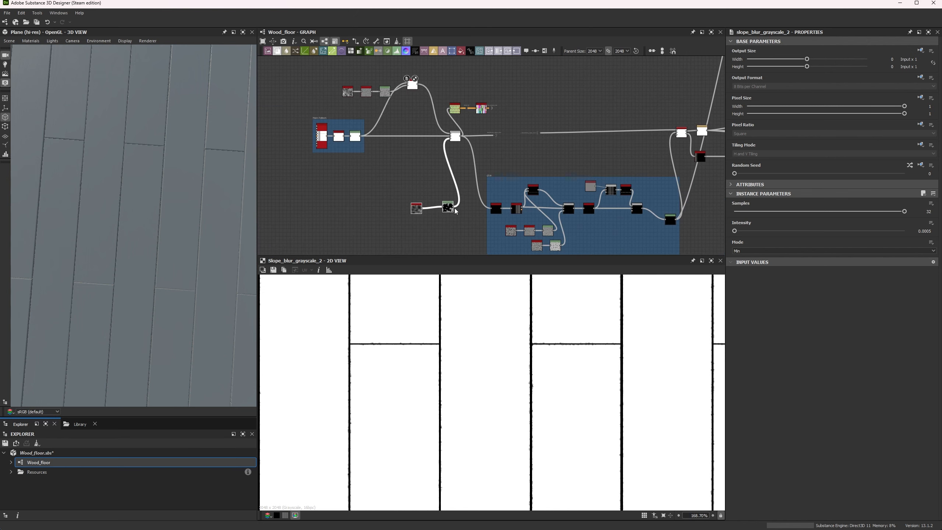
pyautogui.moveTo(446, 210); pyautogui.dragTo(429, 157)
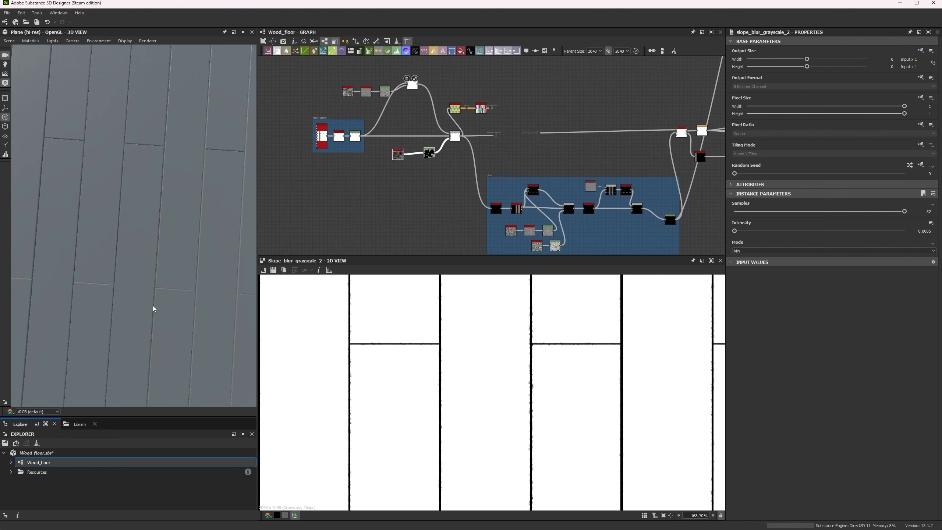
pyautogui.moveTo(154, 309); pyautogui.dragTo(132, 234)
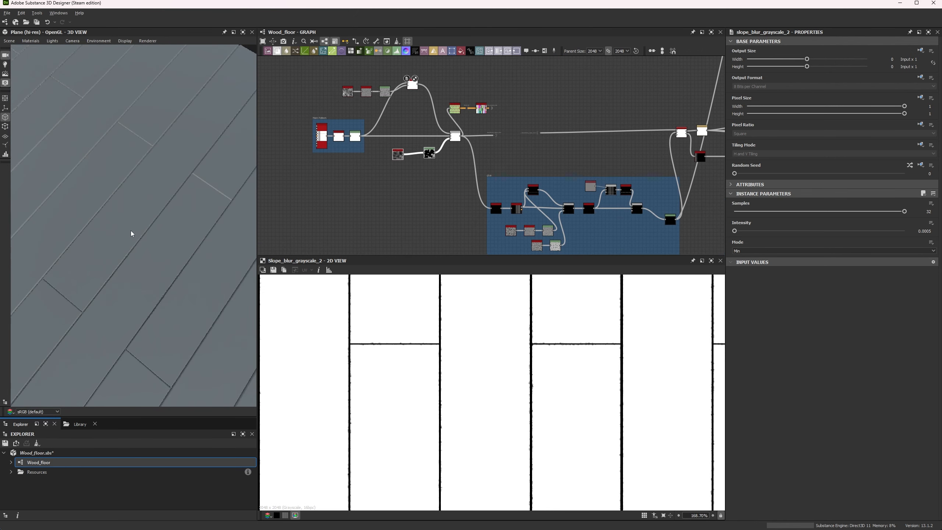
pyautogui.moveTo(131, 231); pyautogui.dragTo(149, 164, button='middle')
# Add a Slope Blur Grayscale node fed by the Main Pattern's final Levels, in the empty area below it
pyautogui.scroll(5, 325, 171)
pyautogui.moveTo(454, 84); pyautogui.dragTo(384, 107, button='middle')
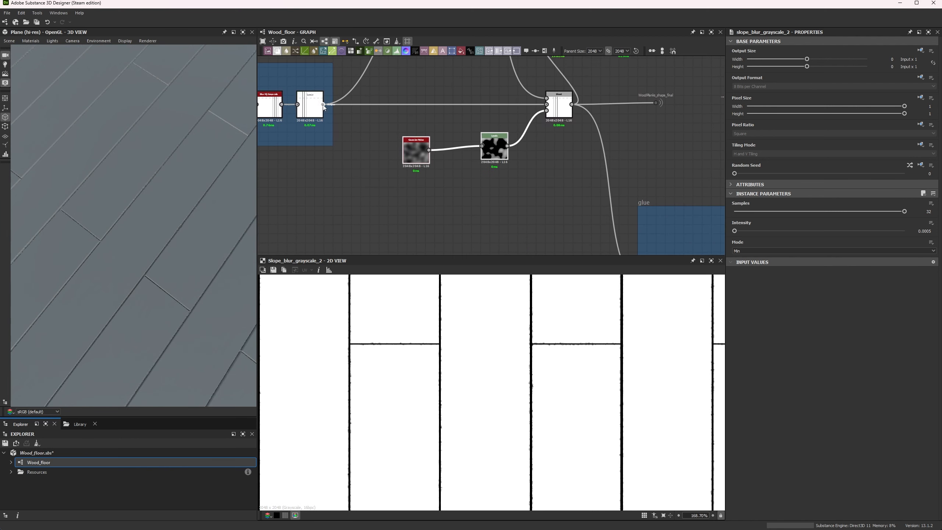
pyautogui.moveTo(323, 104); pyautogui.dragTo(362, 203)
pyautogui.write('slo')
pyautogui.press('Return')
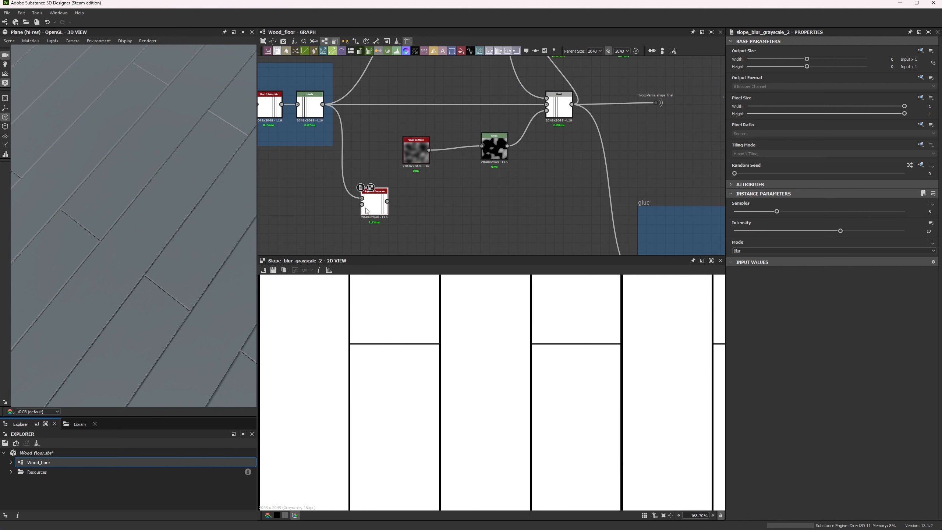
# Add a Clouds 2 noise and connect it to the slope input of the new Slope Blur Grayscale node
pyautogui.moveTo(345, 211); pyautogui.dragTo(431, 177, button='middle')
pyautogui.press('space')
pyautogui.write('perl')
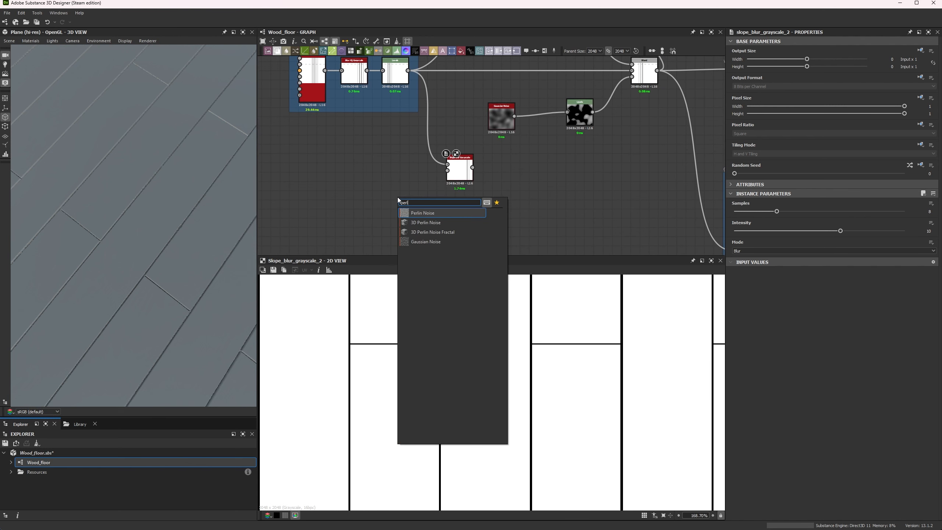
pyautogui.press('BackSpace')
pyautogui.press('BackSpace')
pyautogui.press('BackSpace')
pyautogui.press('BackSpace')
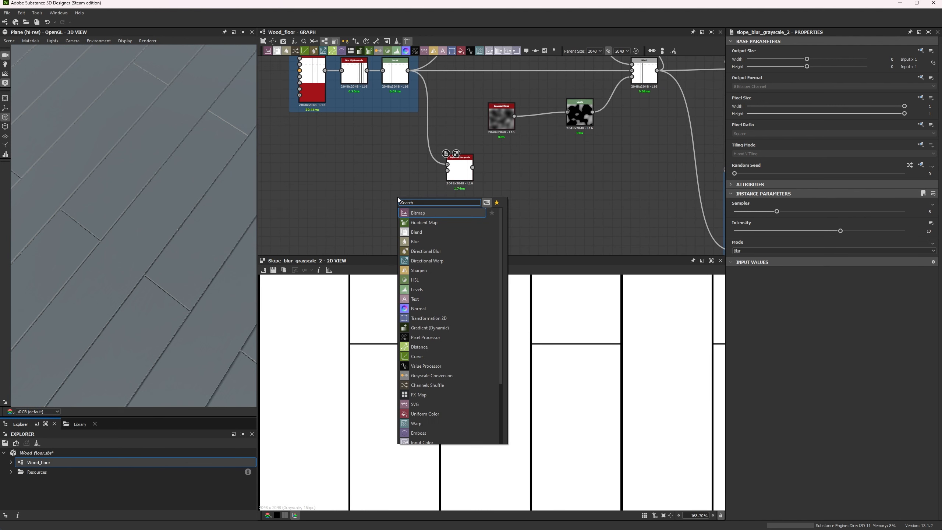
pyautogui.write('clou')
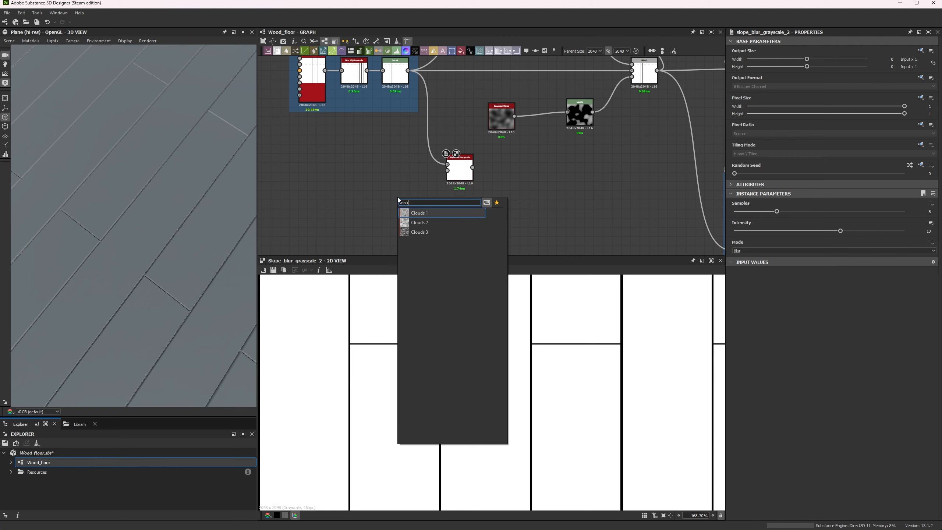
pyautogui.press('Down')
pyautogui.press('Return')
pyautogui.click(450, 177)
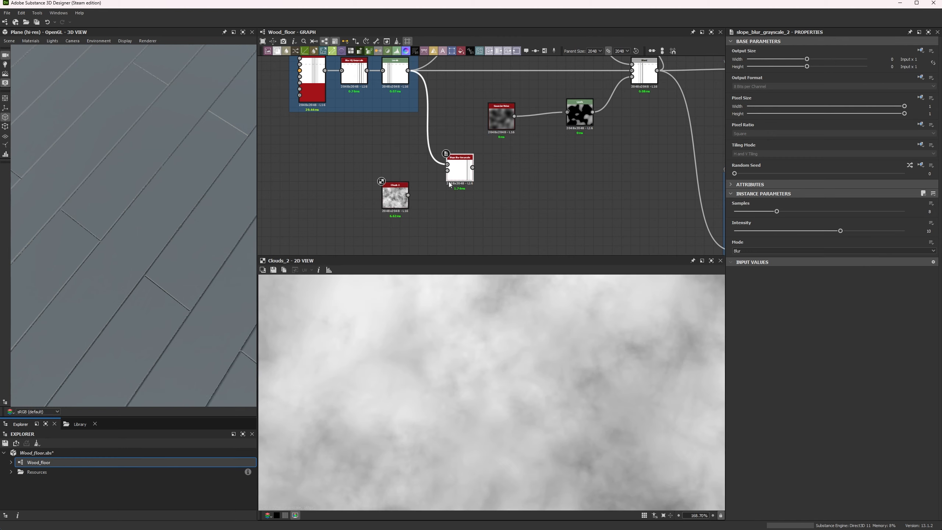
pyautogui.moveTo(409, 216); pyautogui.dragTo(408, 194)
# Display the new Slope Blur Grayscale and set its Samples to 32 and Intensity to 0.1
pyautogui.doubleClick(460, 169)
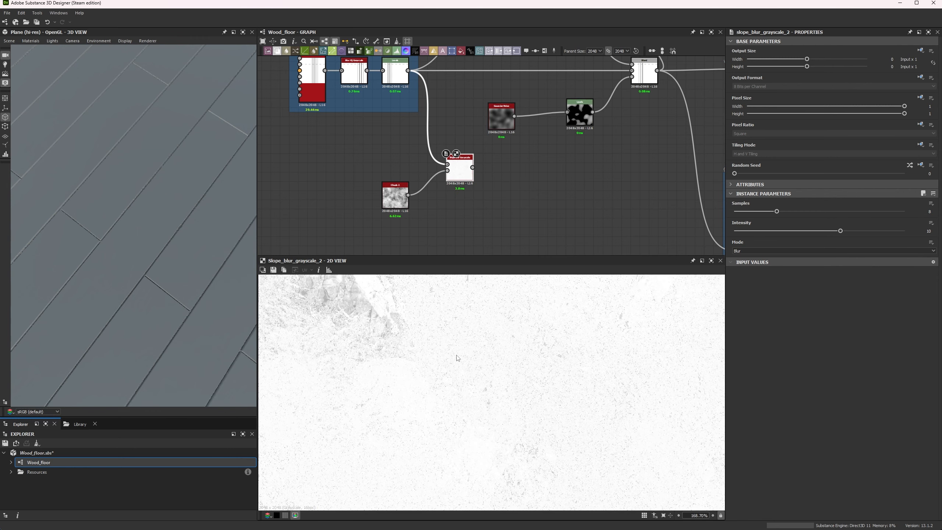
pyautogui.moveTo(847, 213); pyautogui.dragTo(905, 212)
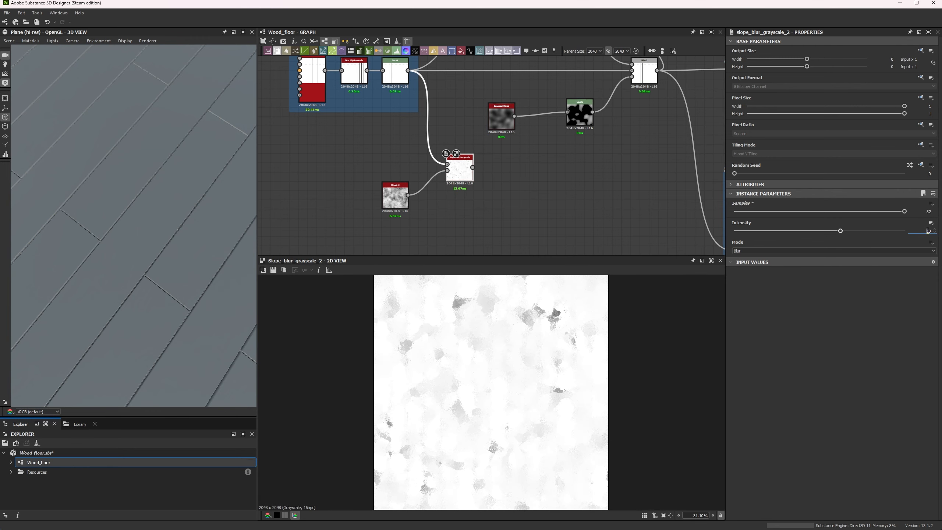
pyautogui.scroll(5, 486, 399)
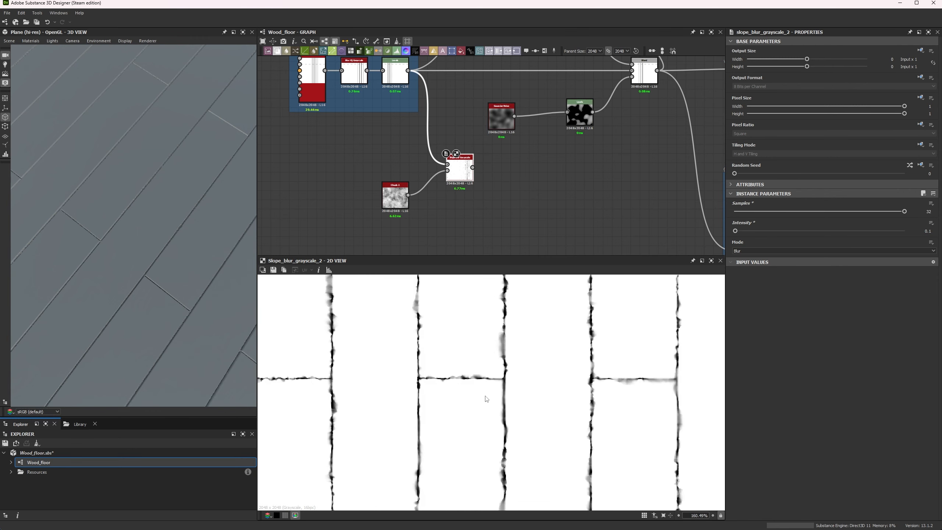
# Move the Blend's outgoing links to the new Slope Blur Grayscale and inspect the plank edges in 3D
pyautogui.scroll(1, 527, 99)
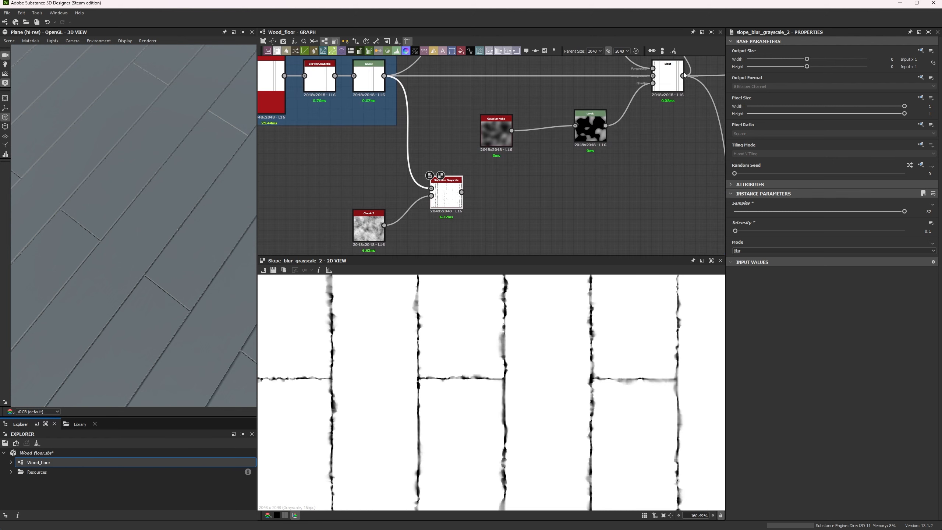
pyautogui.scroll(-2, 621, 113)
pyautogui.keyDown('shift'); pyautogui.moveTo(616, 84); pyautogui.dragTo(462, 165); pyautogui.keyUp('shift')
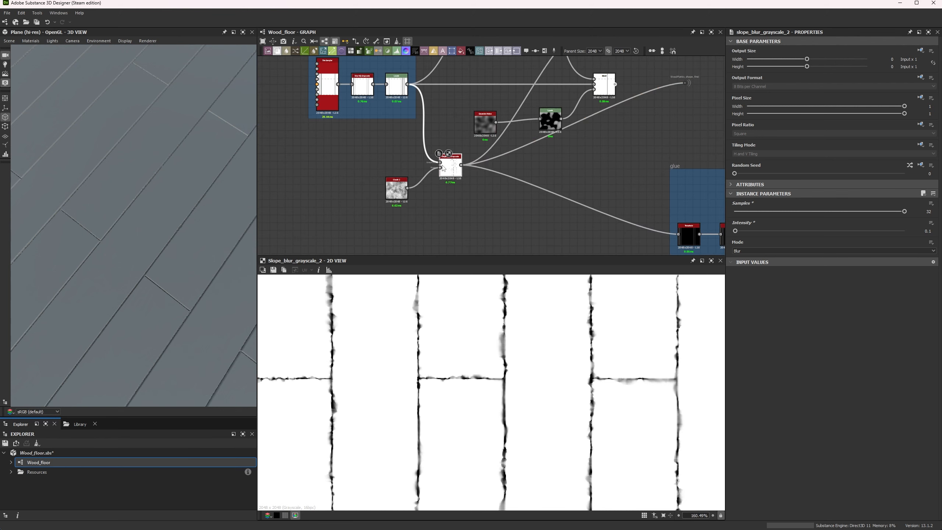
pyautogui.scroll(-5, 169, 260)
pyautogui.keyDown('alt'); pyautogui.moveTo(169, 262); pyautogui.dragTo(146, 242); pyautogui.keyUp('alt')
pyautogui.scroll(8, 146, 240)
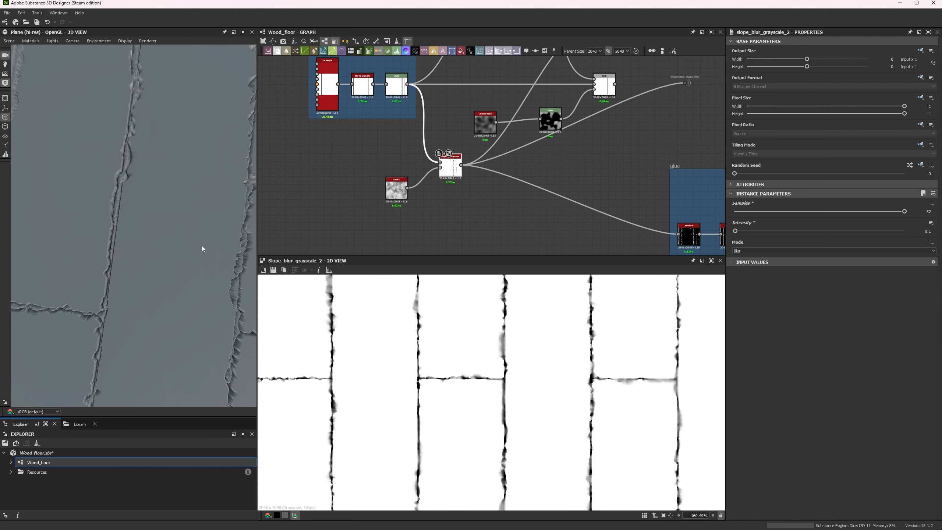
pyautogui.scroll(-5, 212, 236)
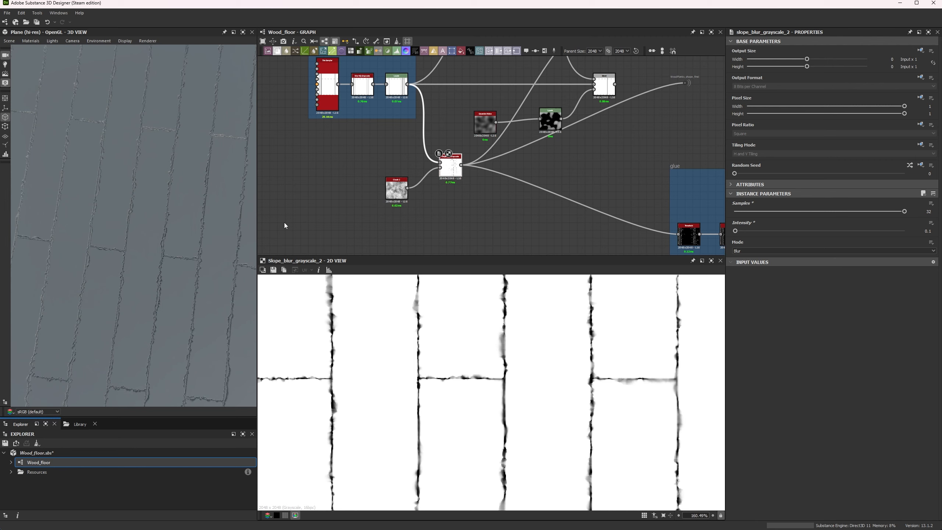
# Set the new Slope Blur Grayscale's Mode to Min and view the whole plank pattern in 2D
pyautogui.click(747, 252)
pyautogui.click(747, 259)
pyautogui.scroll(-4, 431, 369)
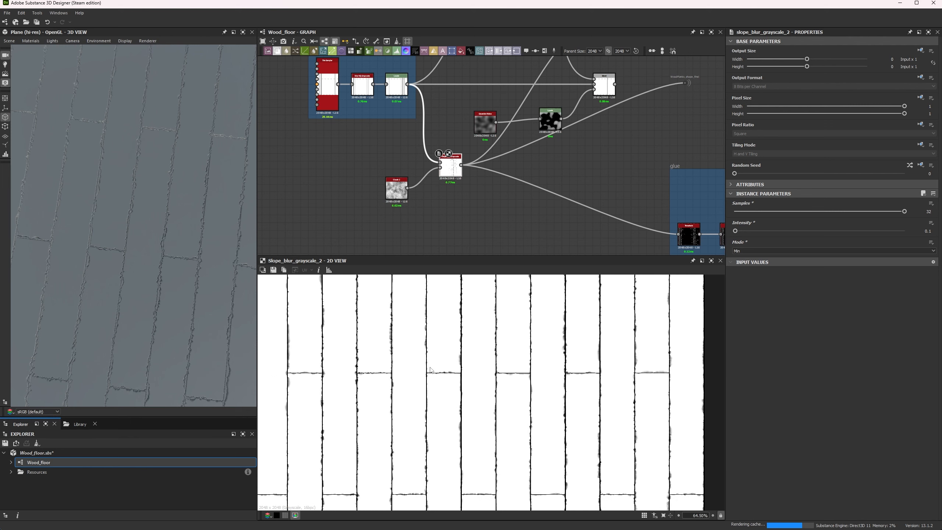
pyautogui.scroll(-1, 430, 370)
# Undo the mode change and the rewiring, and delete the Clouds 2 and new Slope Blur Grayscale nodes
pyautogui.moveTo(473, 137); pyautogui.dragTo(454, 158, button='middle')
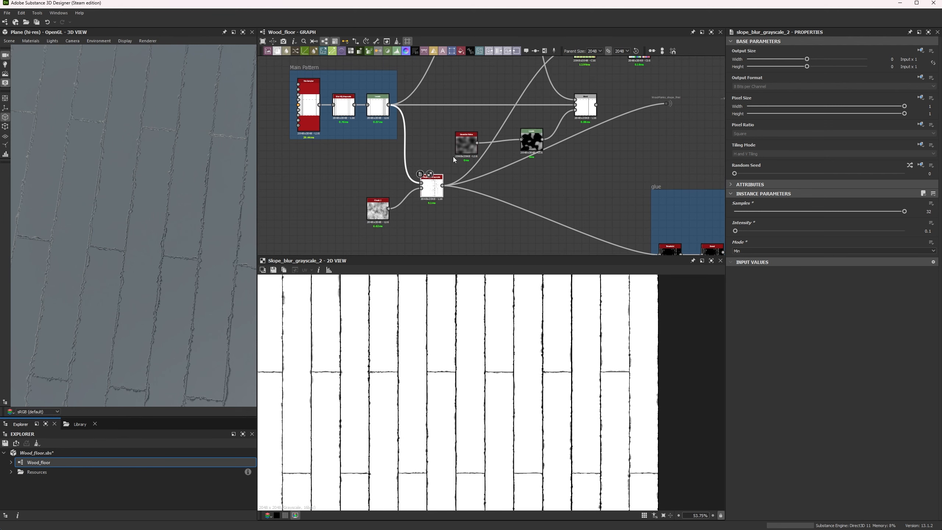
pyautogui.hotkey('ctrl', 'z')
pyautogui.hotkey('ctrl', 'z')
pyautogui.moveTo(352, 166); pyautogui.dragTo(455, 214)
pyautogui.press('Delete')
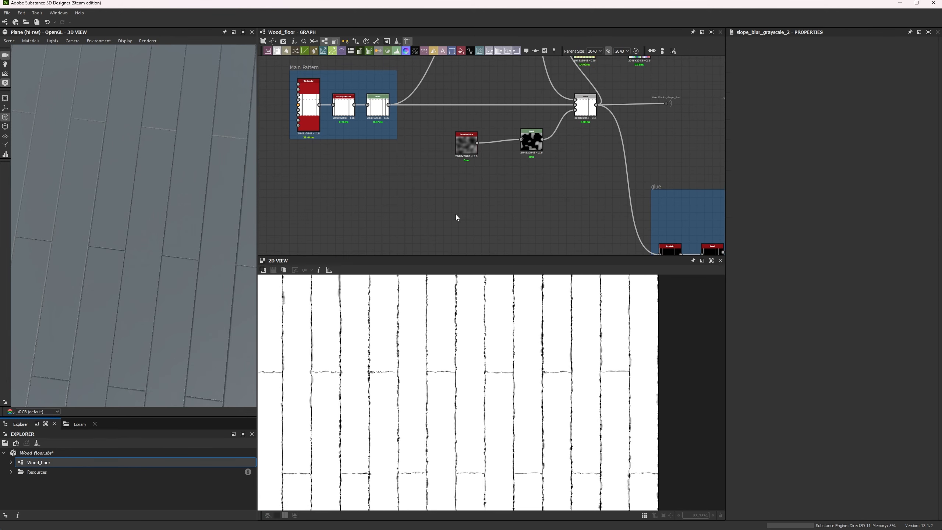
# Display the output and settings of the Blend node that combines the plank patterns, and examine the gaps closely
pyautogui.scroll(-2, 449, 197)
pyautogui.moveTo(423, 150); pyautogui.dragTo(418, 171, button='middle')
pyautogui.scroll(-1, 418, 171)
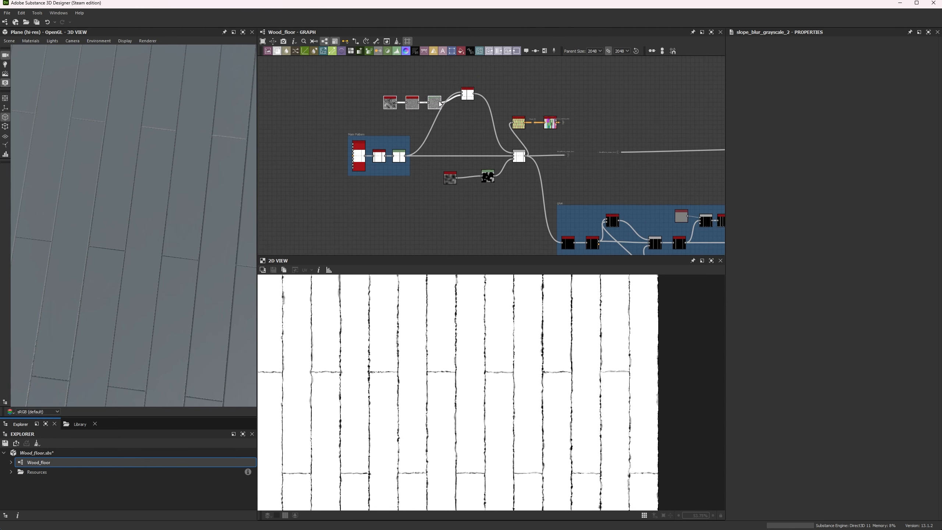
pyautogui.doubleClick(520, 158)
pyautogui.scroll(8, 421, 372)
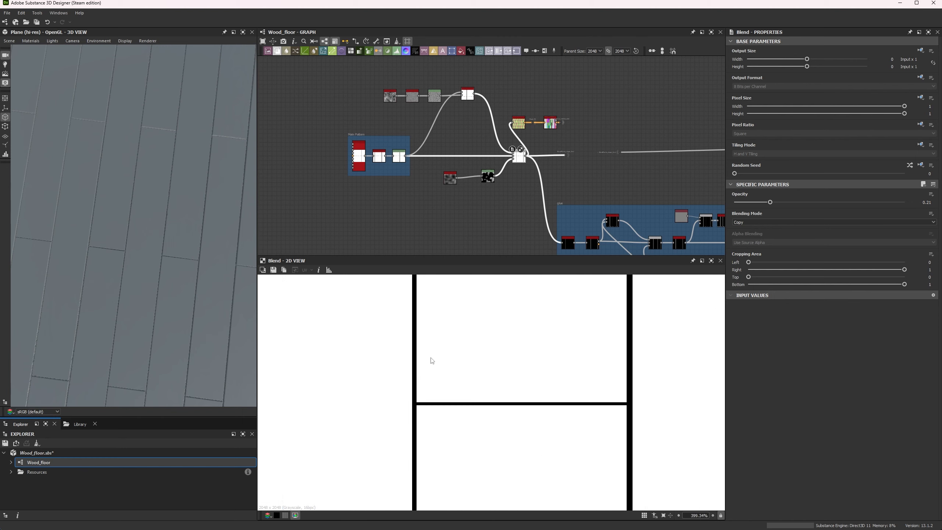
# Nudge the original Slope Blur Grayscale into line with its noise chain and display its output
pyautogui.scroll(5, 508, 161)
pyautogui.moveTo(463, 145); pyautogui.dragTo(521, 197, button='middle')
pyautogui.moveTo(439, 75); pyautogui.dragTo(445, 89, button='middle')
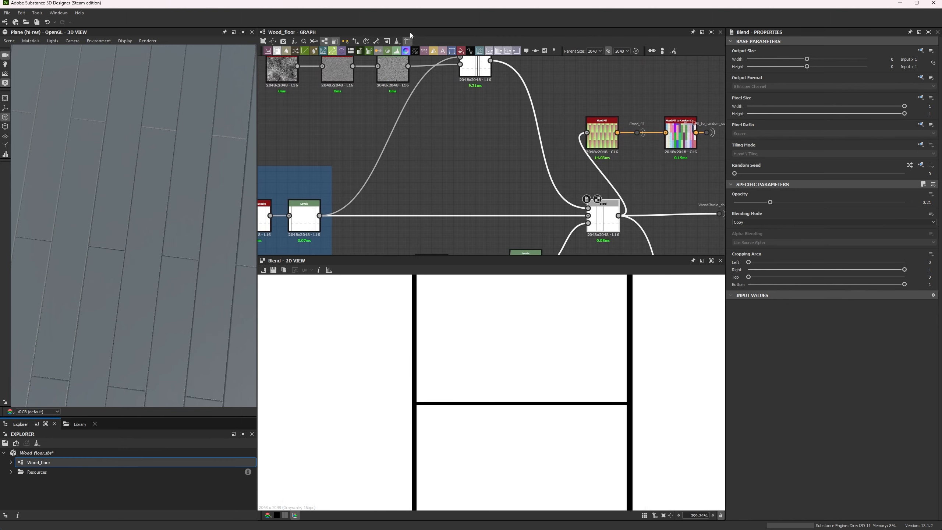
pyautogui.scroll(-4, 429, 160)
pyautogui.scroll(2, 430, 161)
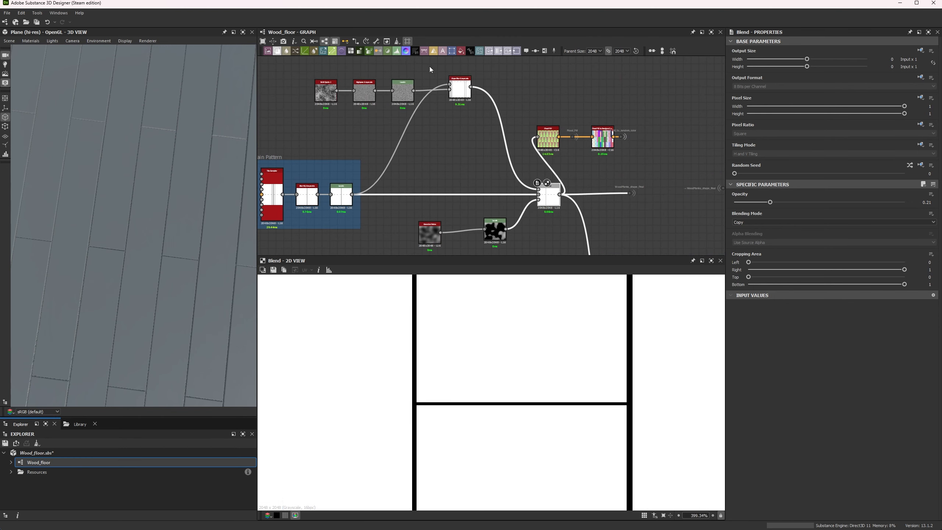
pyautogui.moveTo(460, 88); pyautogui.dragTo(459, 90)
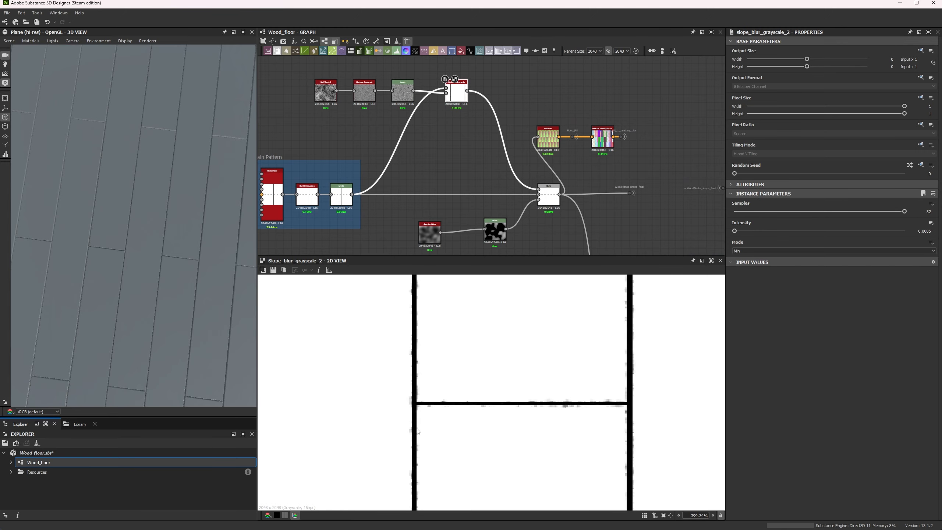
# Display the BnW Spots 2 noise that starts the slope blur's input chain
pyautogui.scroll(4, 361, 111)
pyautogui.click(373, 112)
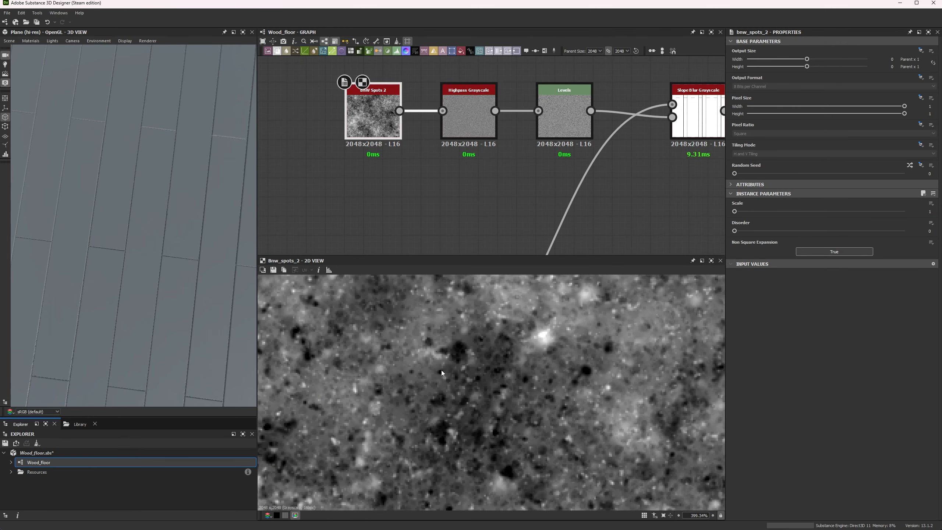
pyautogui.moveTo(565, 95); pyautogui.dragTo(448, 113, button='middle')
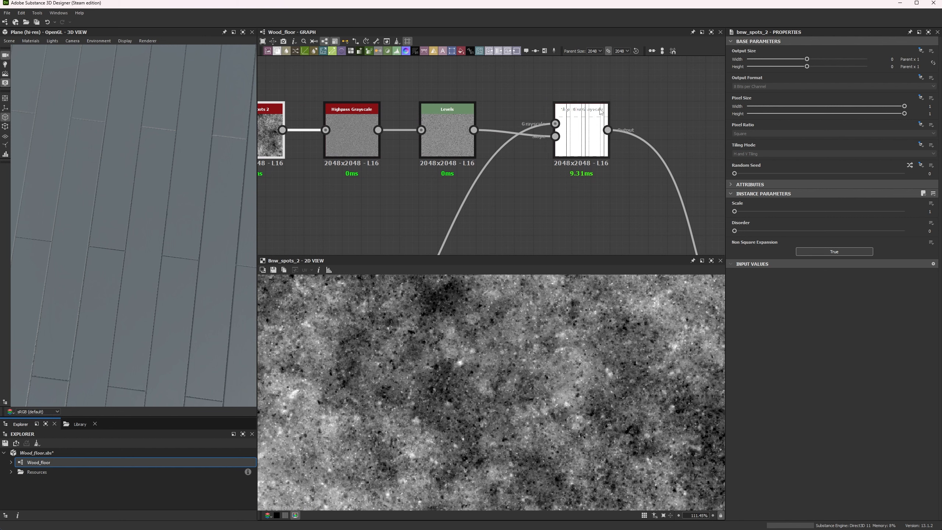
# Duplicate the Slope Blur Grayscale node with its input links and set the copy's Intensity to 0.59
pyautogui.doubleClick(596, 126)
pyautogui.moveTo(553, 140); pyautogui.dragTo(493, 119, button='middle')
pyautogui.scroll(6, 447, 389)
pyautogui.press('f')
pyautogui.hotkey('ctrl', 'd')
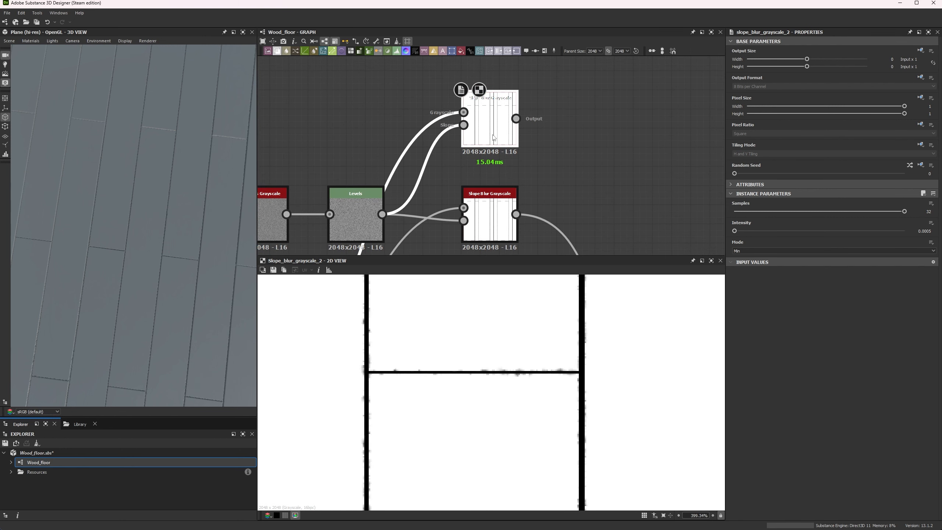
pyautogui.click(528, 127)
pyautogui.moveTo(734, 229); pyautogui.dragTo(741, 230)
# Add a Perlin Noise node and connect it to the slope input of the duplicated Slope Blur Grayscale
pyautogui.moveTo(369, 85); pyautogui.dragTo(387, 113, button='middle')
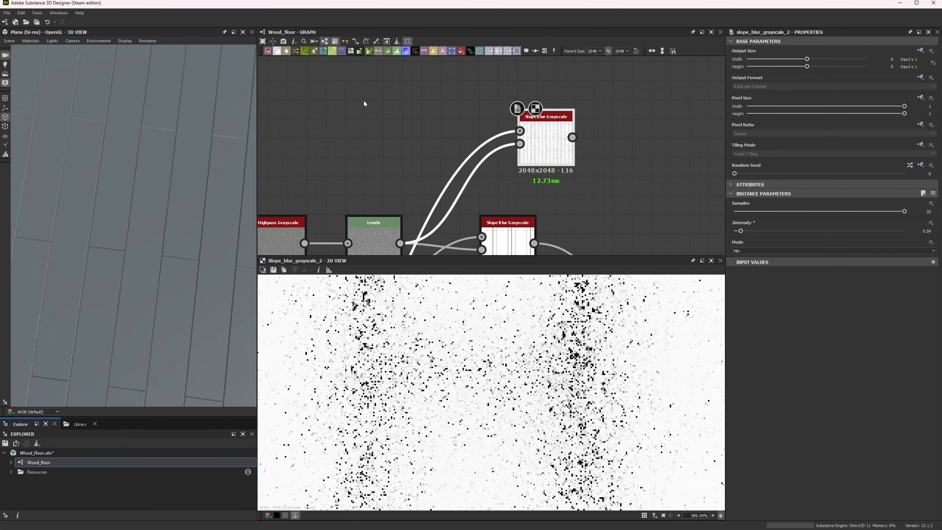
pyautogui.press('space')
pyautogui.write('perlin')
pyautogui.press('Return')
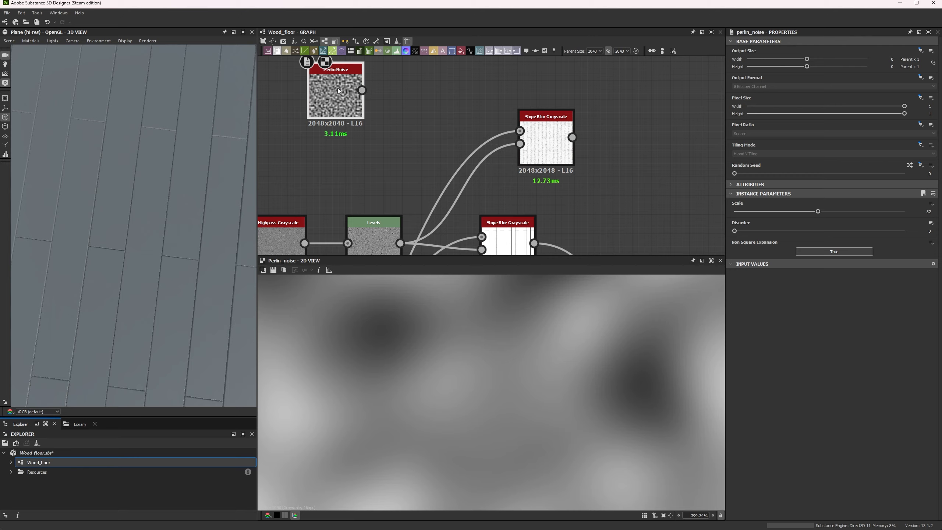
pyautogui.doubleClick(547, 143)
pyautogui.moveTo(520, 143); pyautogui.dragTo(362, 90)
pyautogui.scroll(-6, 462, 347)
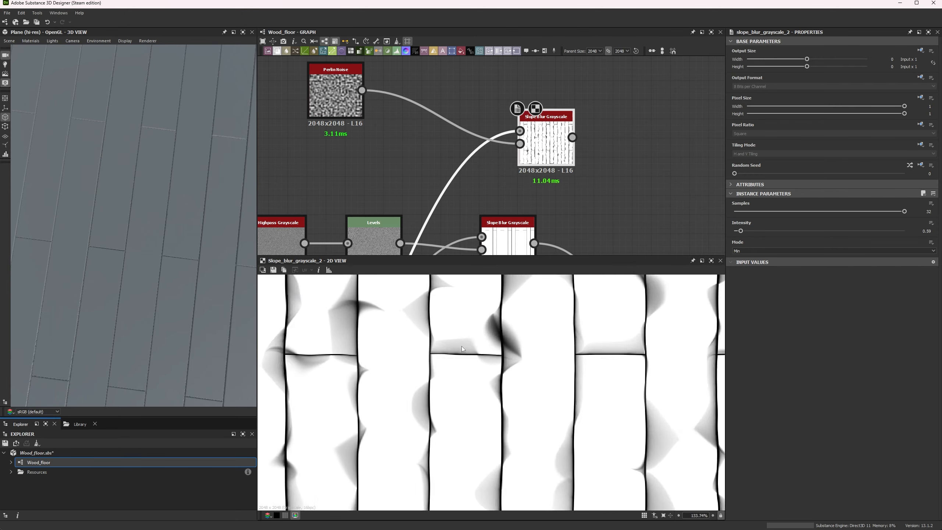
# Set the duplicate's Intensity to 0.17 and Mode to Max, and try a higher intensity
pyautogui.scroll(-1, 461, 346)
pyautogui.moveTo(741, 230); pyautogui.dragTo(737, 231)
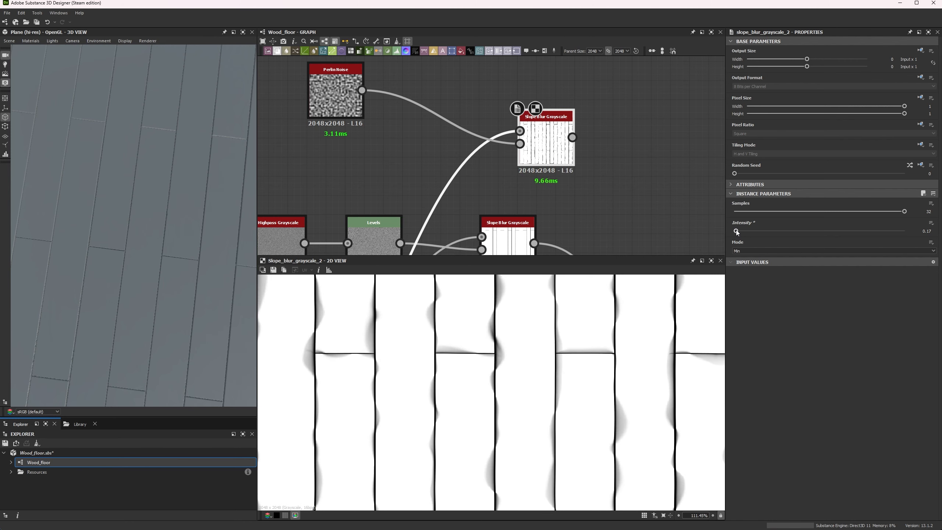
pyautogui.click(741, 253)
pyautogui.click(741, 260)
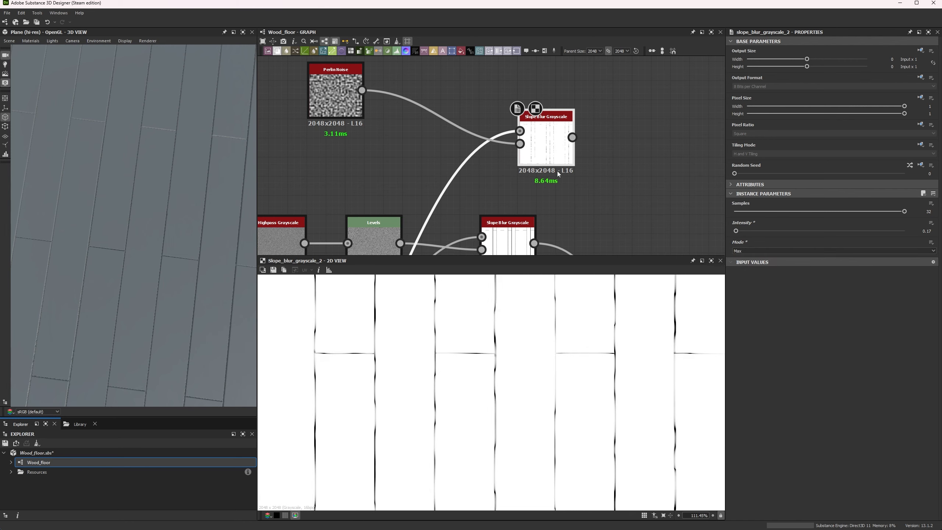
pyautogui.moveTo(736, 231); pyautogui.dragTo(795, 244)
# Display the Perlin Noise node's output and settings and examine its pattern in the 2D view
pyautogui.doubleClick(328, 99)
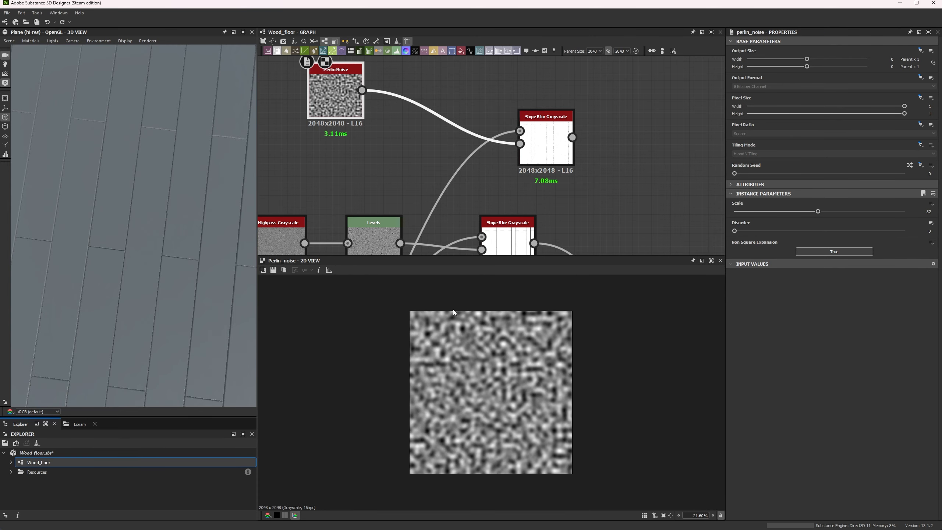
pyautogui.scroll(5, 463, 397)
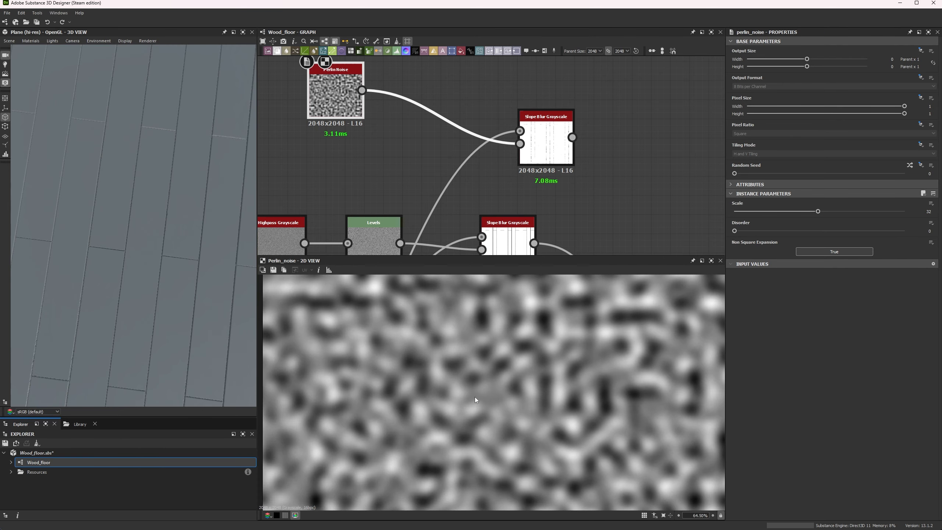
pyautogui.scroll(-6, 471, 305)
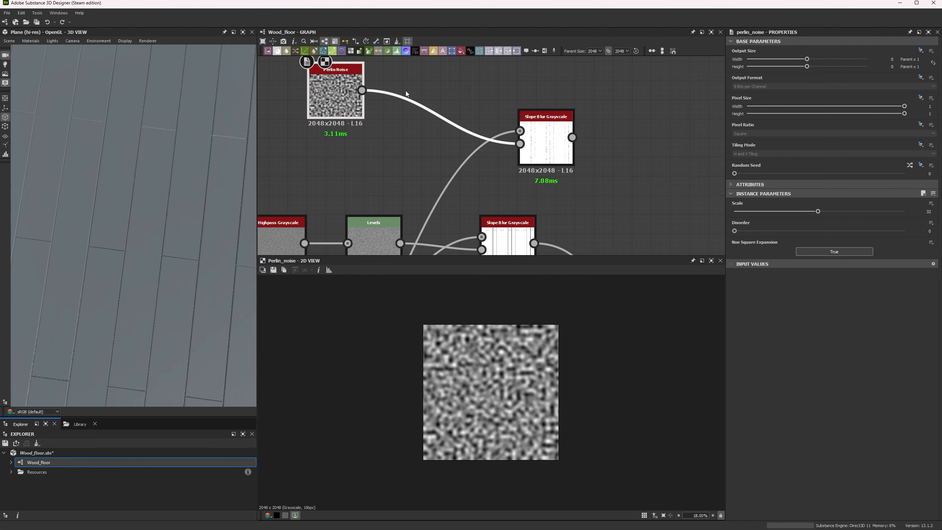
# Delete the Perlin Noise node and the duplicated Slope Blur Grayscale it feeds
pyautogui.moveTo(297, 96); pyautogui.dragTo(557, 168)
pyautogui.press('Delete')
# Examine the BnW Spots 2 pattern up close in the 2D view and compare it with the Highpass Grayscale output
pyautogui.moveTo(578, 81); pyautogui.dragTo(630, 63, button='middle')
pyautogui.moveTo(553, 134); pyautogui.dragTo(665, 75, button='middle')
pyautogui.click(367, 156)
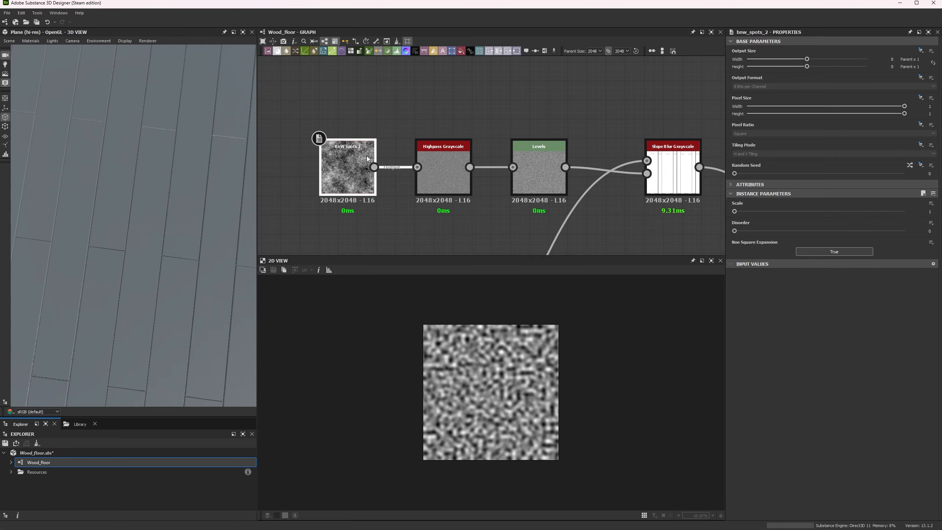
pyautogui.doubleClick(366, 156)
pyautogui.scroll(10, 392, 348)
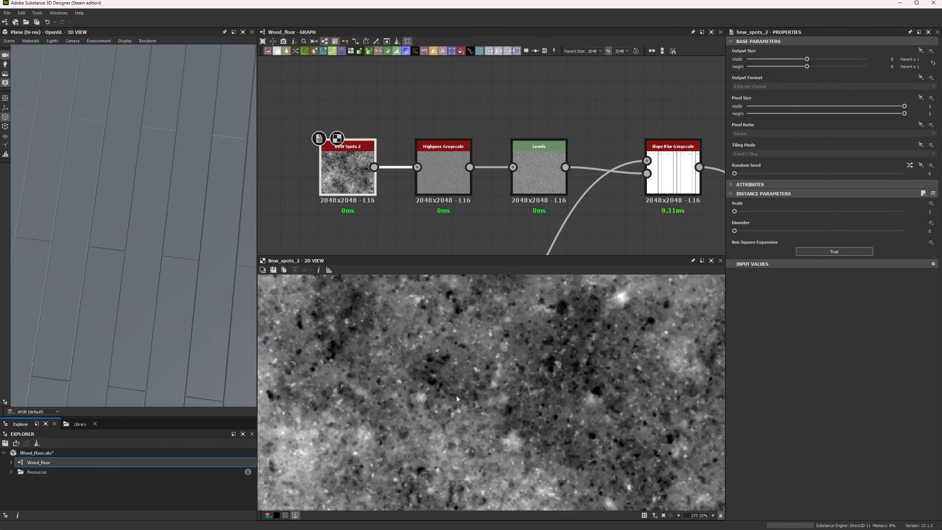
pyautogui.moveTo(391, 348); pyautogui.dragTo(452, 381, button='middle')
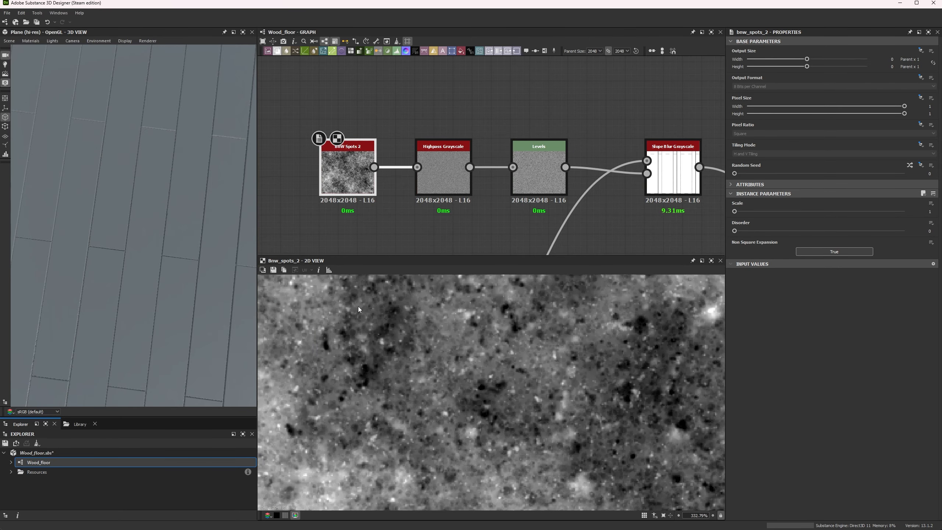
pyautogui.scroll(4, 500, 390)
pyautogui.scroll(-9, 501, 357)
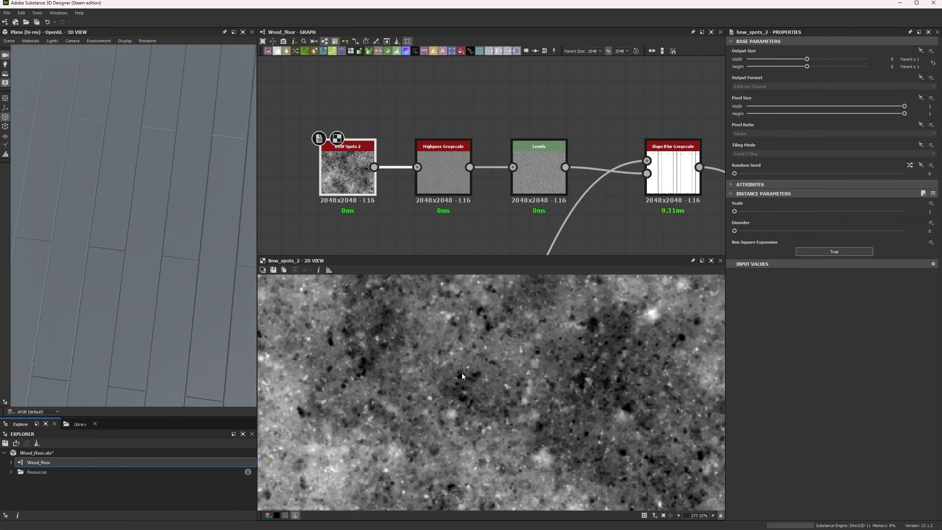
pyautogui.scroll(-3, 453, 401)
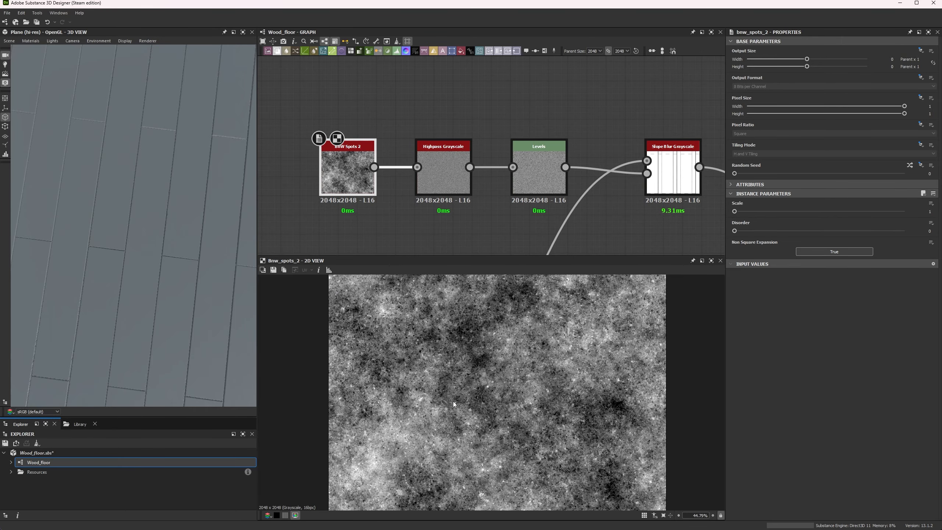
pyautogui.scroll(6, 487, 356)
pyautogui.scroll(-8, 497, 410)
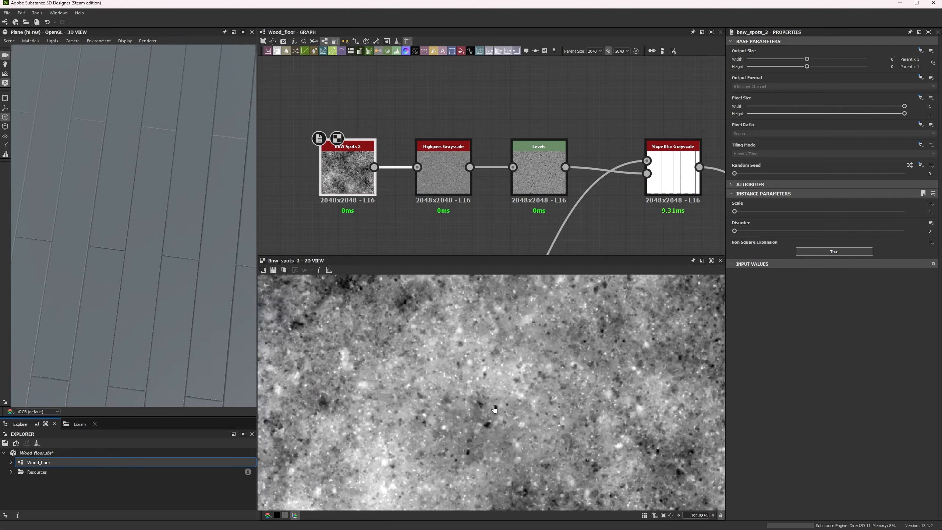
pyautogui.scroll(7, 462, 326)
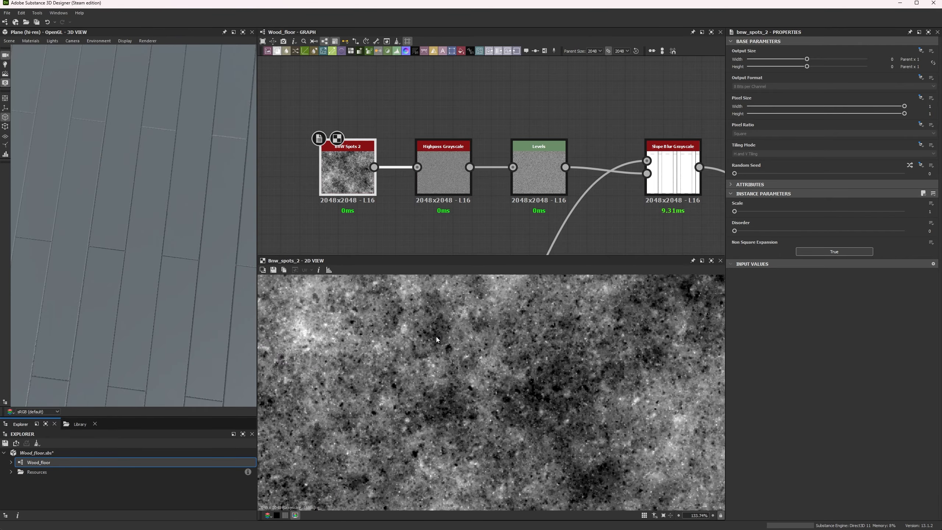
pyautogui.doubleClick(429, 184)
pyautogui.scroll(1, 454, 387)
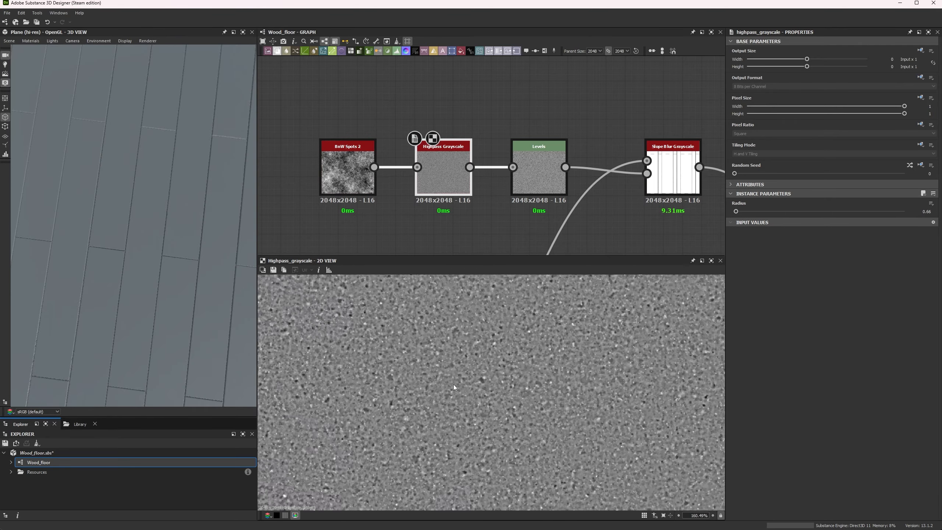
# Try a second Highpass Grayscale fed by BnW Spots 2 with a Radius of 0.46, and delete it
pyautogui.moveTo(406, 241); pyautogui.dragTo(416, 158, button='middle')
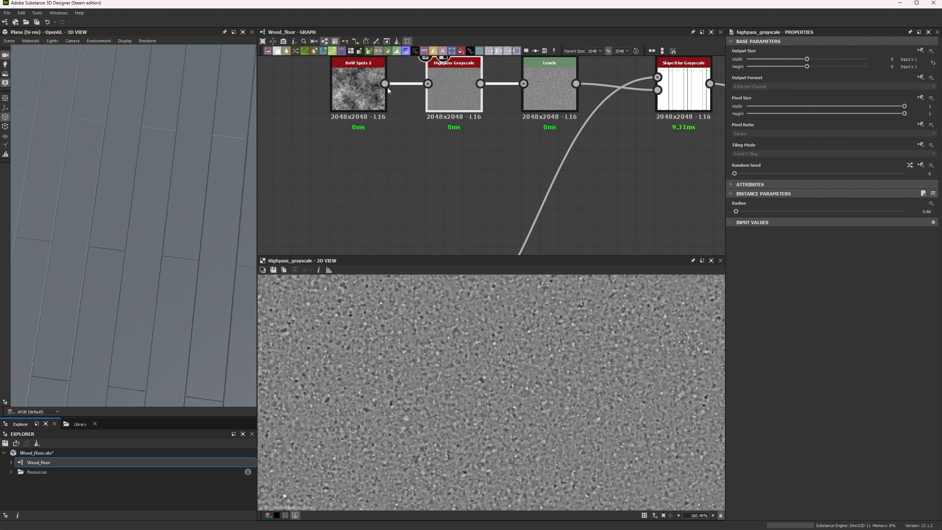
pyautogui.moveTo(385, 84); pyautogui.dragTo(430, 231)
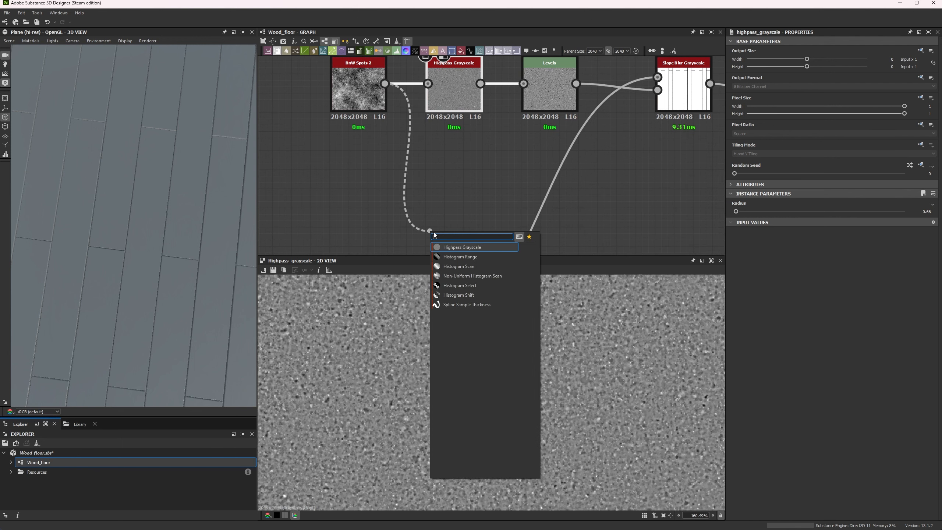
pyautogui.press('Return')
pyautogui.moveTo(739, 211); pyautogui.dragTo(736, 211)
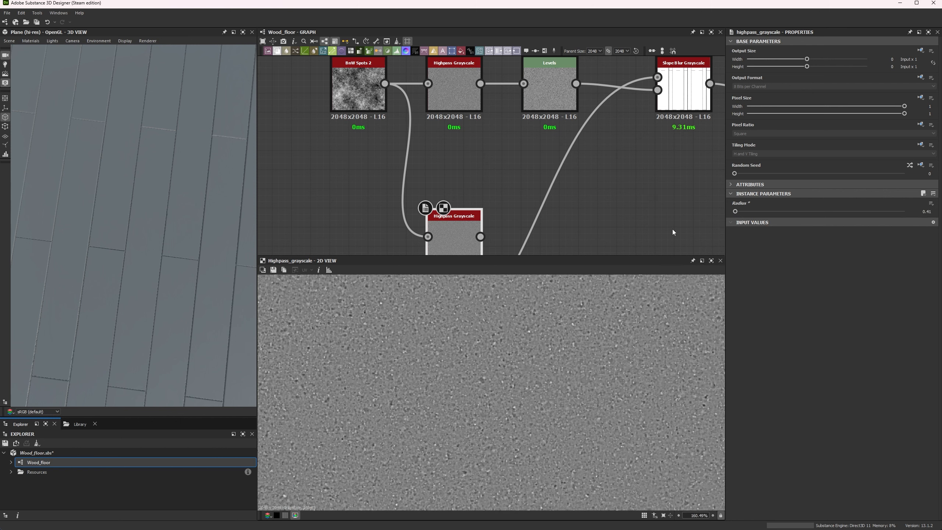
pyautogui.scroll(-5, 438, 329)
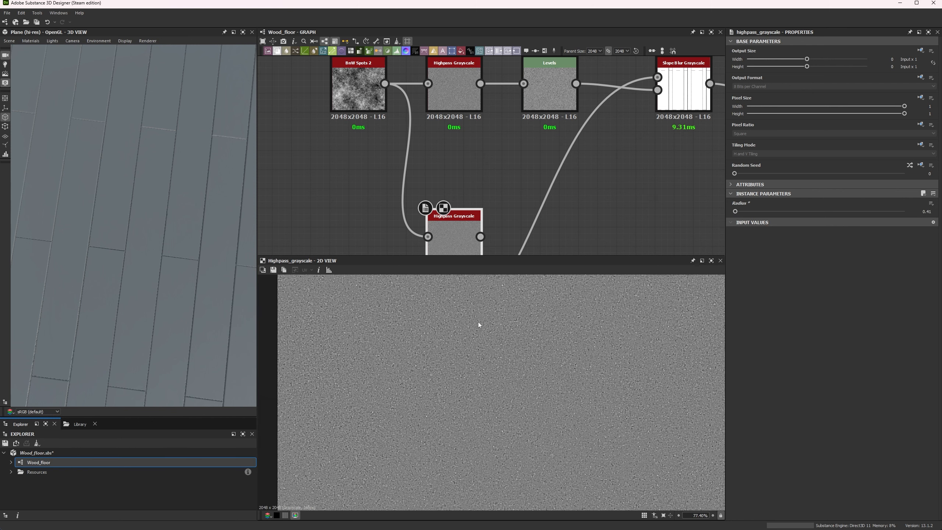
pyautogui.press('Delete')
# Display the output and histogram of the Levels node after Highpass Grayscale and inspect its grain in the 2D view
pyautogui.click(546, 90)
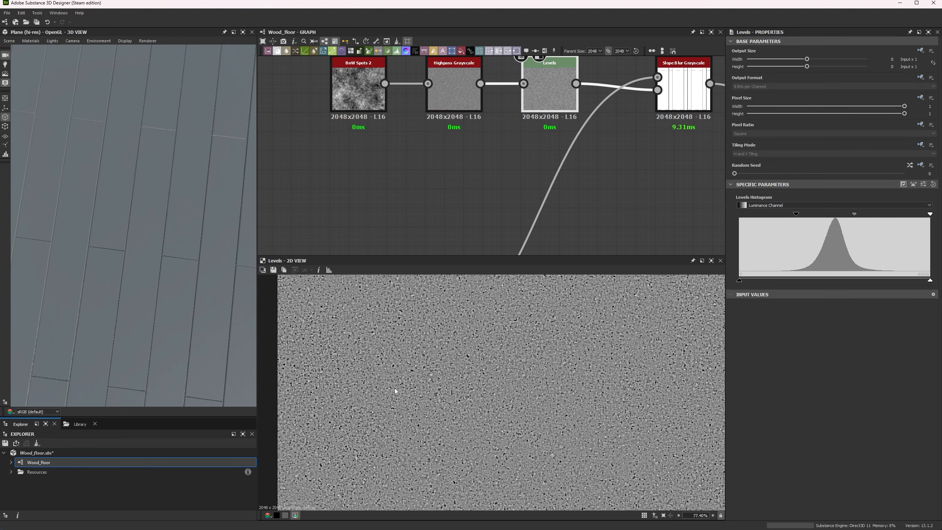
pyautogui.scroll(6, 395, 388)
pyautogui.moveTo(497, 225); pyautogui.dragTo(386, 243, button='middle')
pyautogui.scroll(-6, 367, 386)
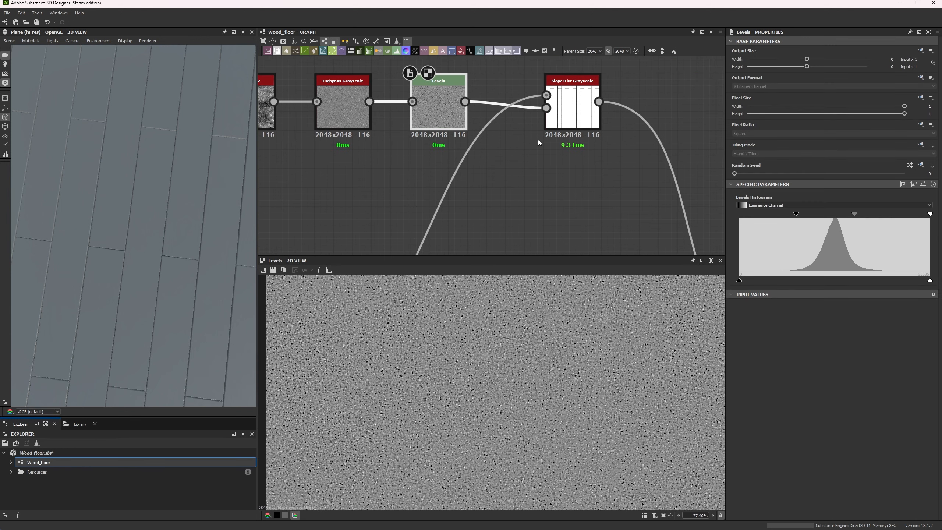
# Duplicate the Slope Blur Grayscale node with its input links and set the copy's Intensity to 0.1
pyautogui.click(573, 116)
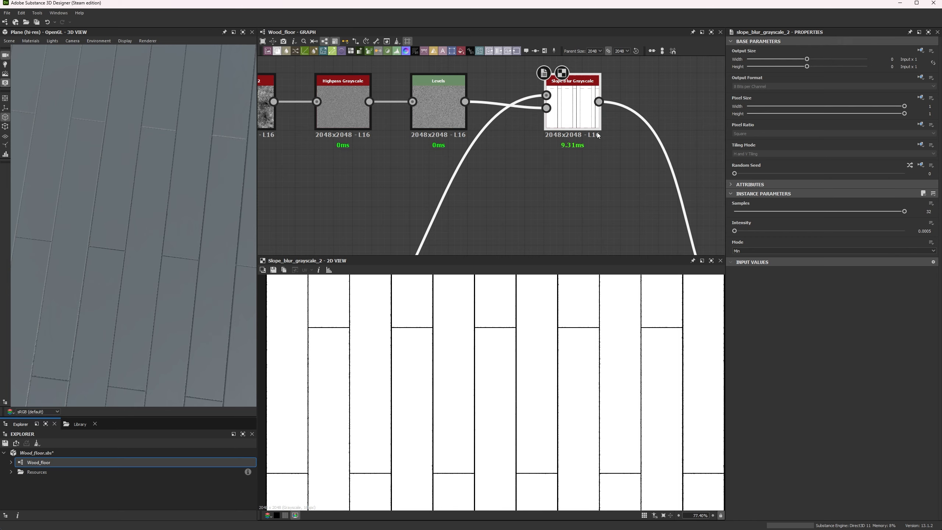
pyautogui.moveTo(496, 132); pyautogui.dragTo(466, 122, button='middle')
pyautogui.hotkey('ctrl', 'shift', 'd')
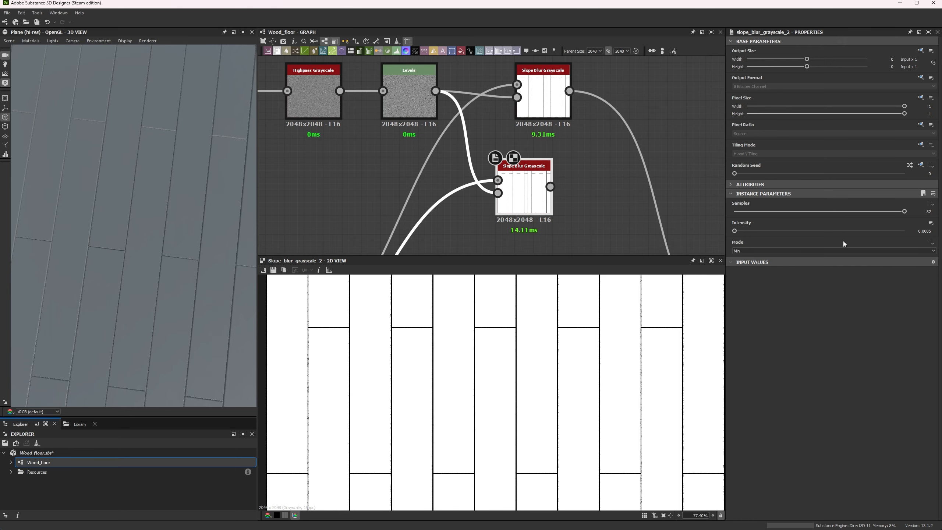
pyautogui.write('0.1')
pyautogui.press('Return')
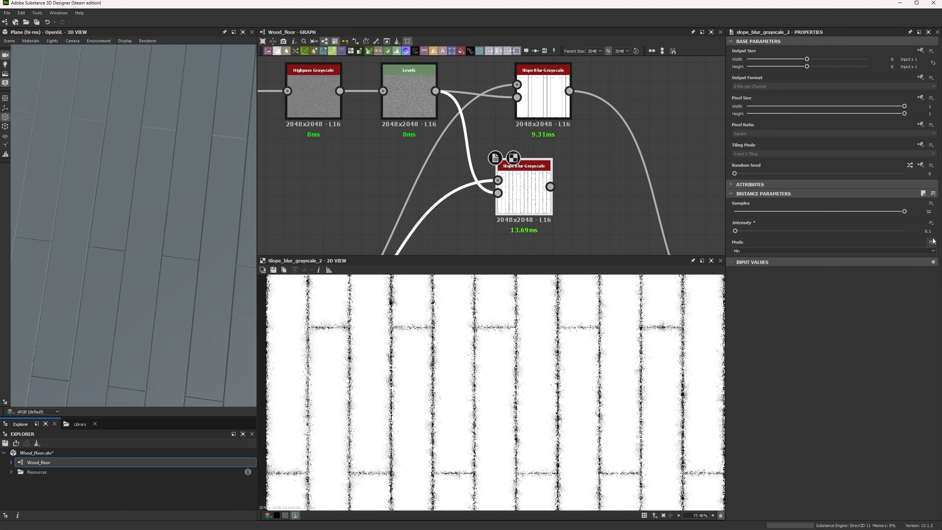
pyautogui.scroll(6, 510, 355)
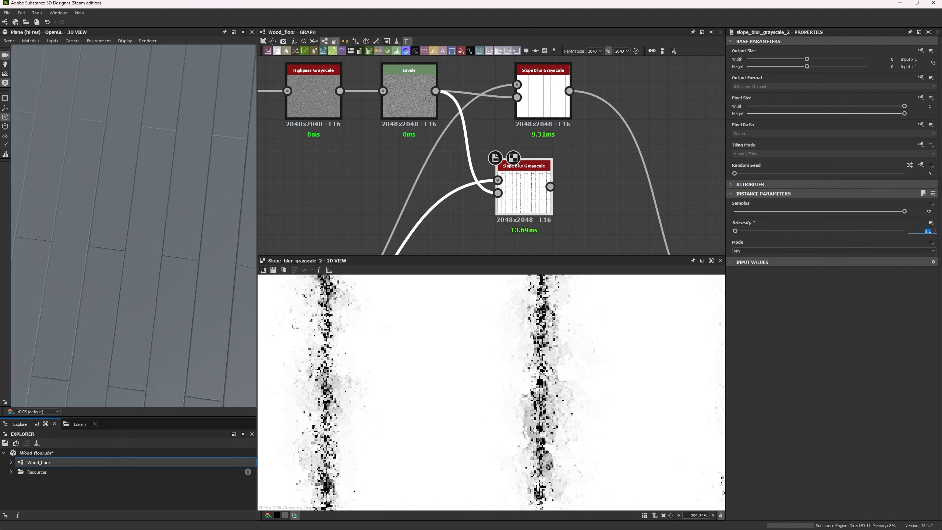
# Try an Intensity of 0.005 on the original Slope Blur Grayscale and inspect the plank edges in the 3D view
pyautogui.write('0005')
pyautogui.press('Return')
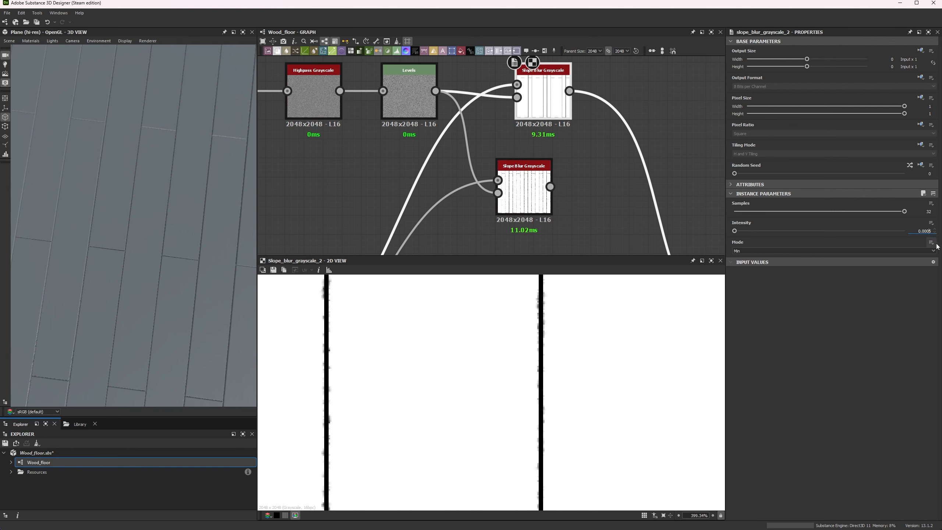
pyautogui.press('Return')
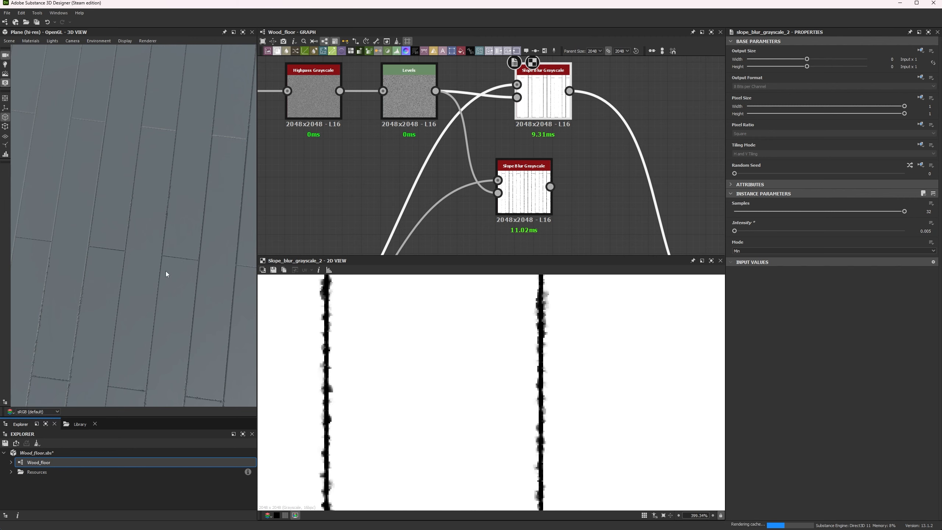
pyautogui.moveTo(158, 168); pyautogui.dragTo(162, 339, button='right')
pyautogui.moveTo(162, 339); pyautogui.dragTo(160, 259)
# Undo the last Intensity change and delete the duplicated Slope Blur Grayscale node
pyautogui.hotkey('ctrl', 'z')
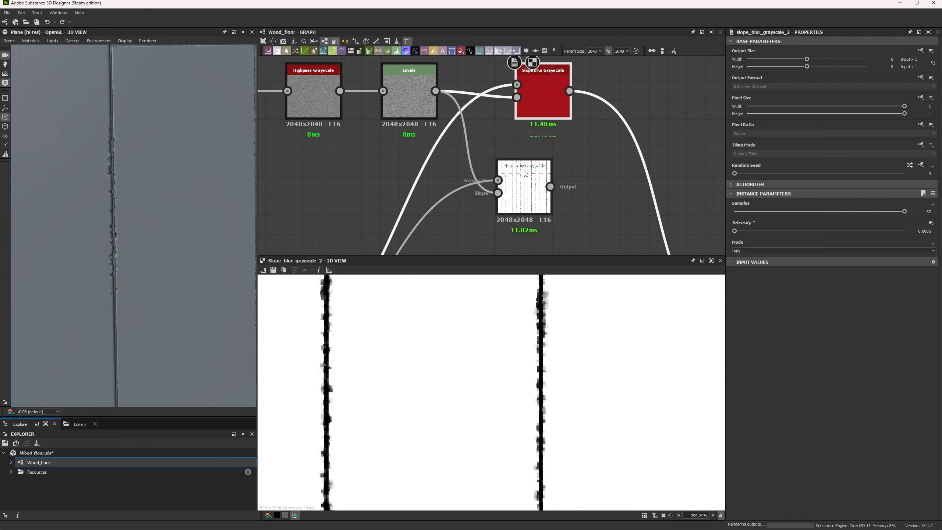
pyautogui.click(527, 193)
pyautogui.press('Delete')
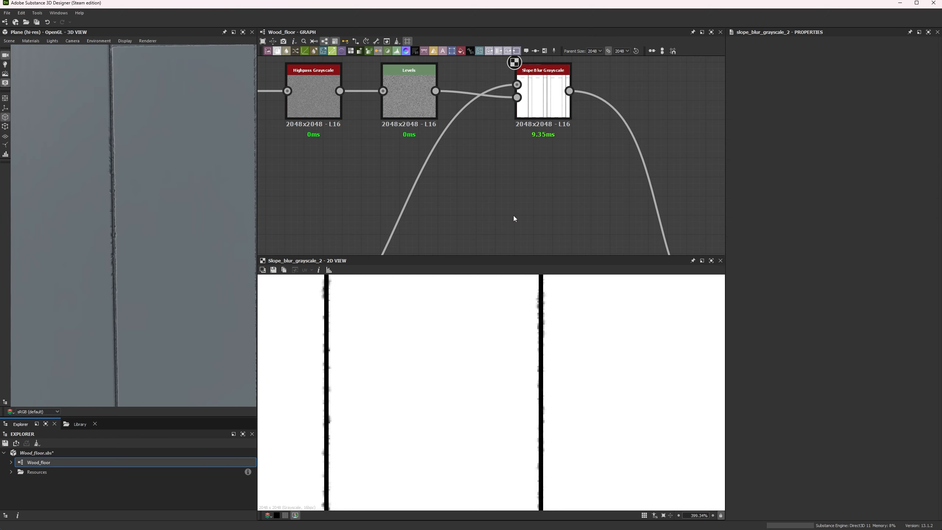
# Try a different preview mesh in the 3D view and return to the plane showing the whole floor
pyautogui.moveTo(169, 244); pyautogui.dragTo(103, 157)
pyautogui.click(9, 40)
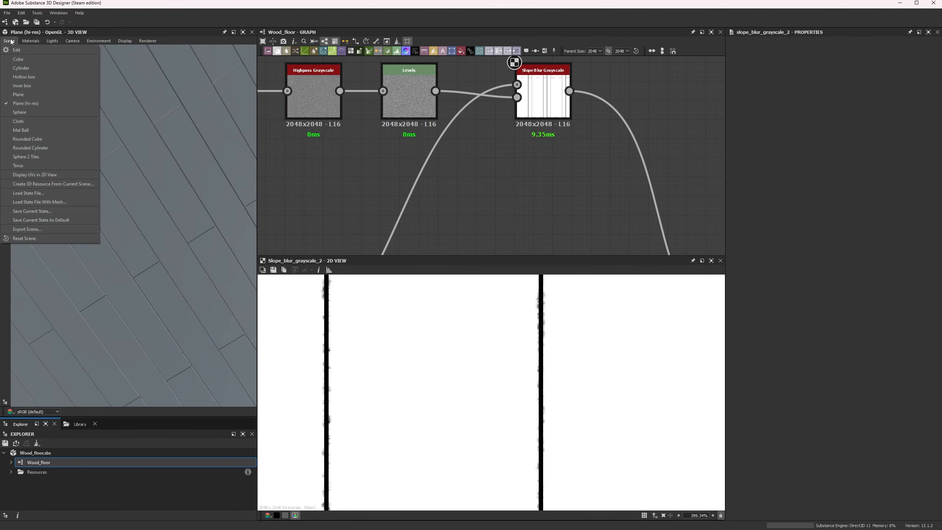
pyautogui.click(51, 152)
pyautogui.moveTo(127, 254); pyautogui.dragTo(141, 319)
pyautogui.moveTo(141, 315); pyautogui.dragTo(112, 217, button='right')
pyautogui.click(47, 110)
pyautogui.moveTo(112, 204); pyautogui.dragTo(84, 214)
pyautogui.scroll(-5, 423, 220)
# Examine how the Main Pattern frame and the Slope Blur Grayscale branch feed into the Blend node
pyautogui.moveTo(424, 220); pyautogui.dragTo(456, 161, button='middle')
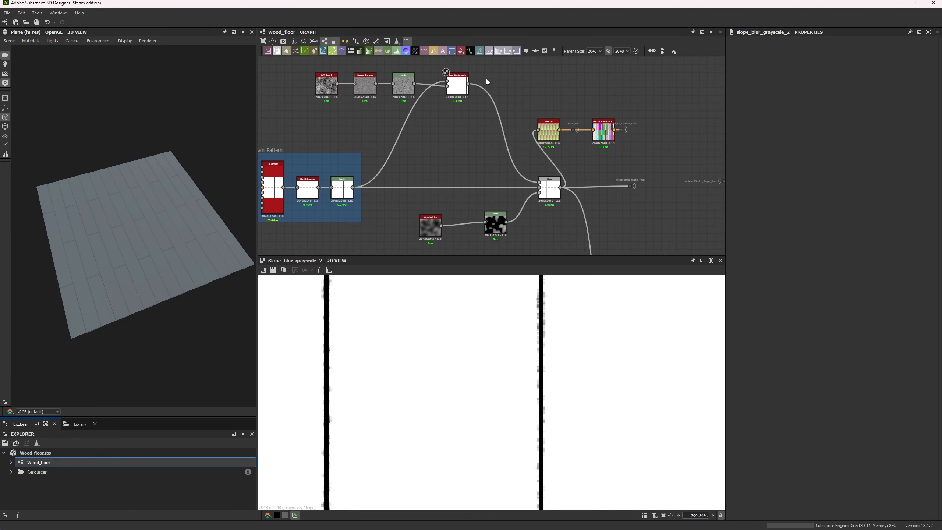
pyautogui.moveTo(318, 138); pyautogui.dragTo(370, 122, button='middle')
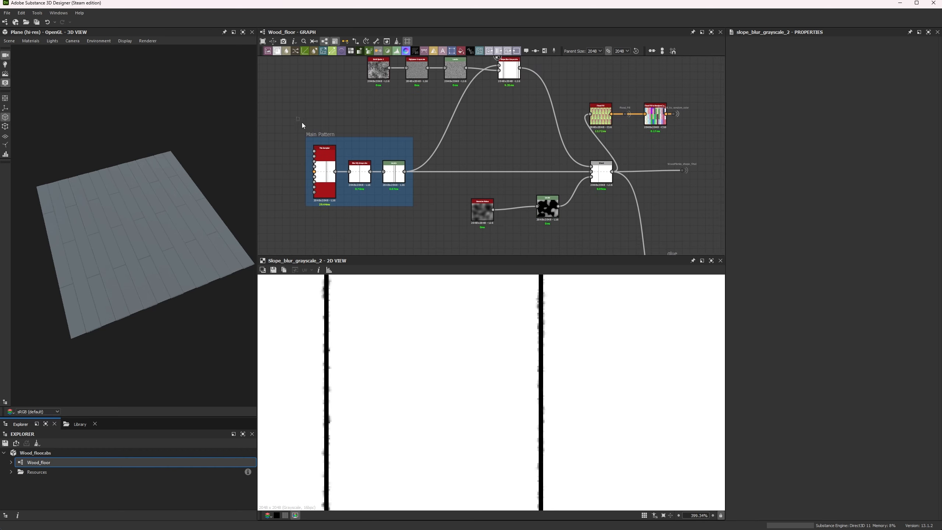
pyautogui.moveTo(302, 122); pyautogui.dragTo(433, 203)
pyautogui.moveTo(517, 74)
pyautogui.mouseDown()
pyautogui.moveTo(502, 177)
pyautogui.moveTo(527, 83)
pyautogui.moveTo(511, 69)
pyautogui.mouseUp()
pyautogui.moveTo(440, 175); pyautogui.dragTo(384, 203, button='middle')
pyautogui.moveTo(335, 155); pyautogui.dragTo(357, 148, button='middle')
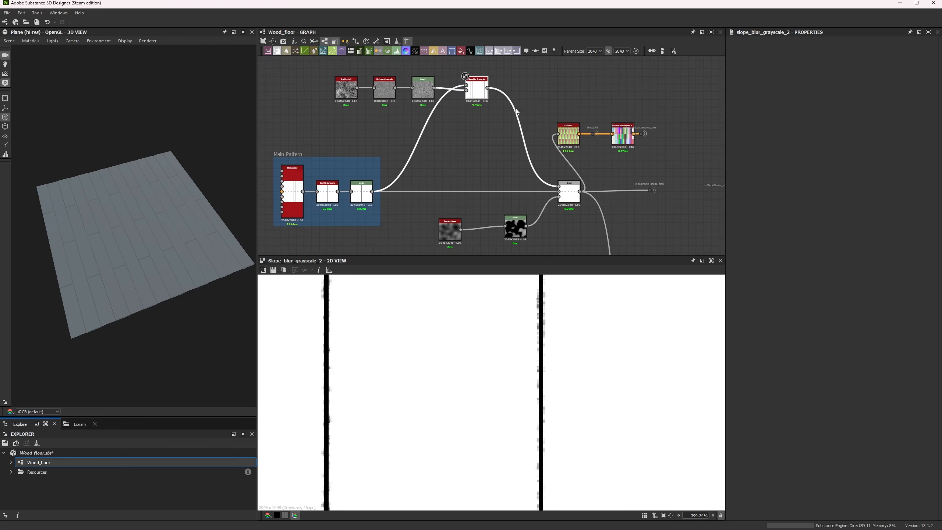
# Display the output of the Levels node masking the Blend, and the Blend node's result and settings
pyautogui.moveTo(501, 164); pyautogui.dragTo(445, 126, button='middle')
pyautogui.scroll(3, 467, 186)
pyautogui.click(435, 176)
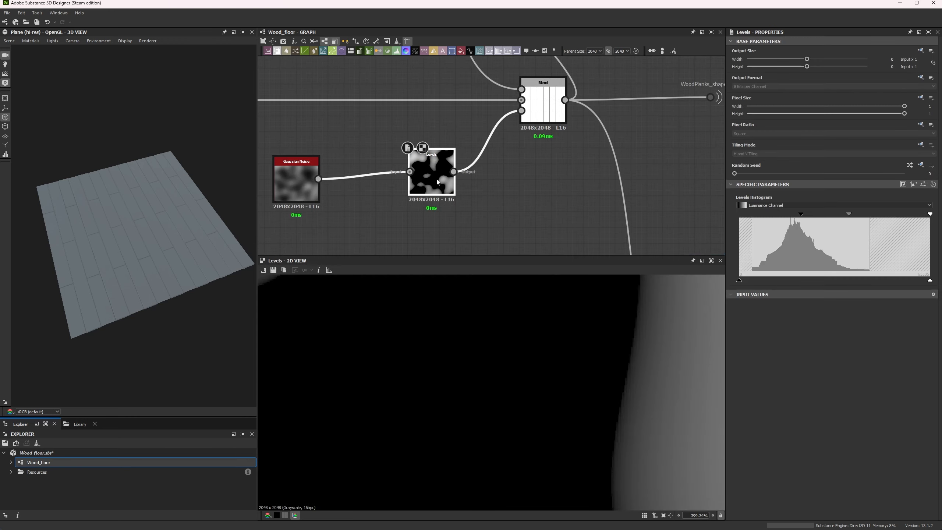
pyautogui.click(543, 106)
pyautogui.scroll(5, 460, 391)
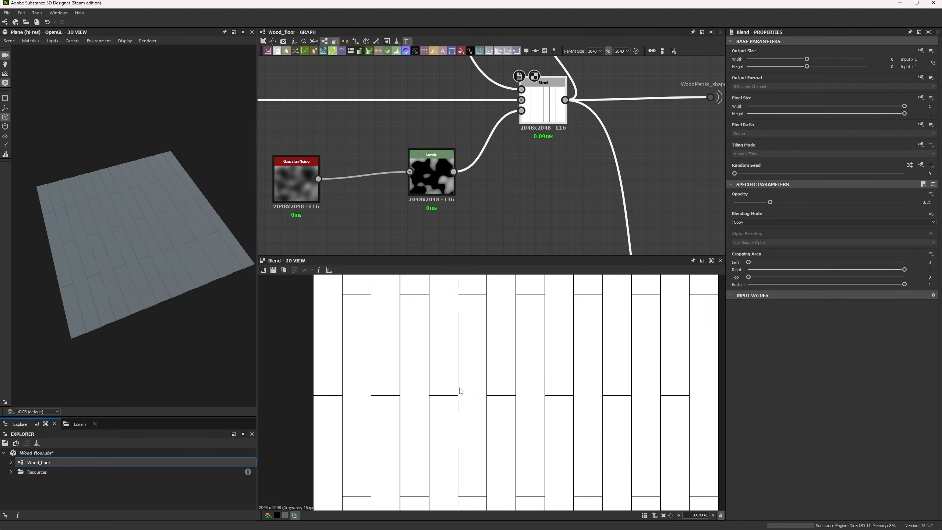
pyautogui.scroll(2, 462, 396)
# Add a new Gaussian Noise node below the existing one and connect it to the Blend node's mask input
pyautogui.moveTo(358, 250); pyautogui.dragTo(371, 193, button='middle')
pyautogui.press('space')
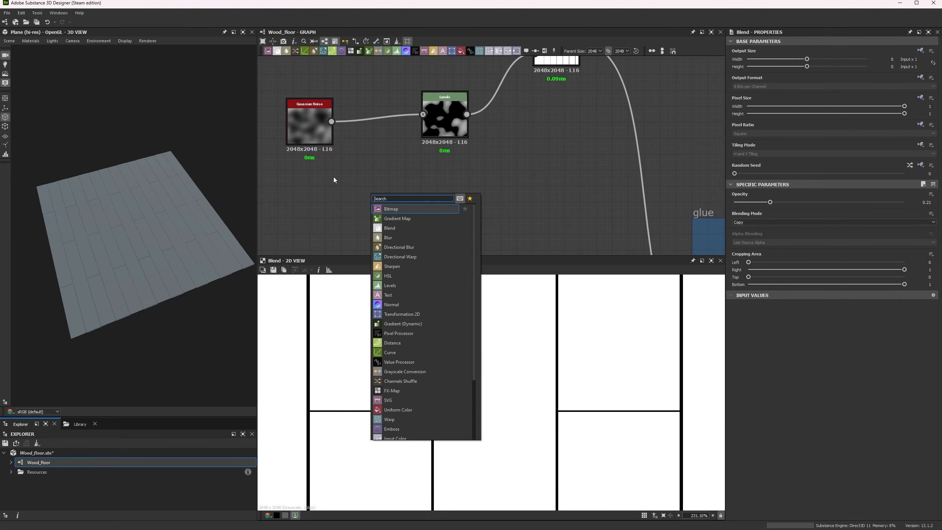
pyautogui.write('gau')
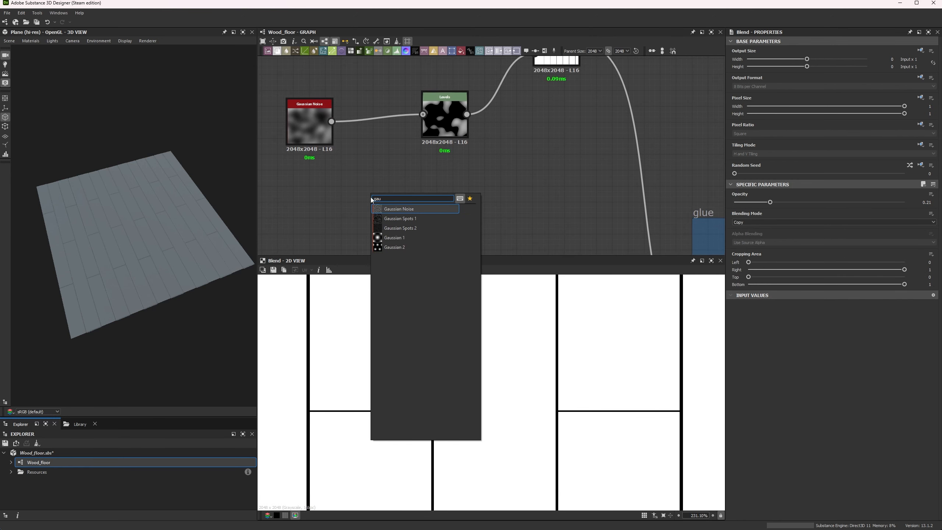
pyautogui.click(393, 209)
pyautogui.moveTo(512, 109); pyautogui.dragTo(514, 135, button='middle')
pyautogui.scroll(-2, 514, 135)
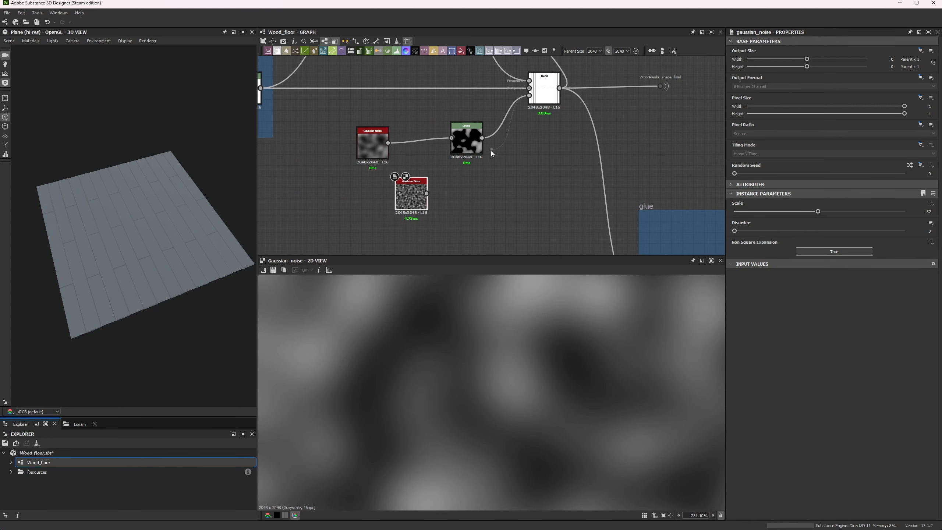
# Inspect the plank edges in the 3D view with the new Gaussian Noise as the blend mask
pyautogui.moveTo(178, 170); pyautogui.dragTo(151, 323)
pyautogui.scroll(3, 159, 194)
pyautogui.moveTo(159, 194); pyautogui.dragTo(149, 225)
pyautogui.scroll(-2, 149, 223)
pyautogui.click(512, 188)
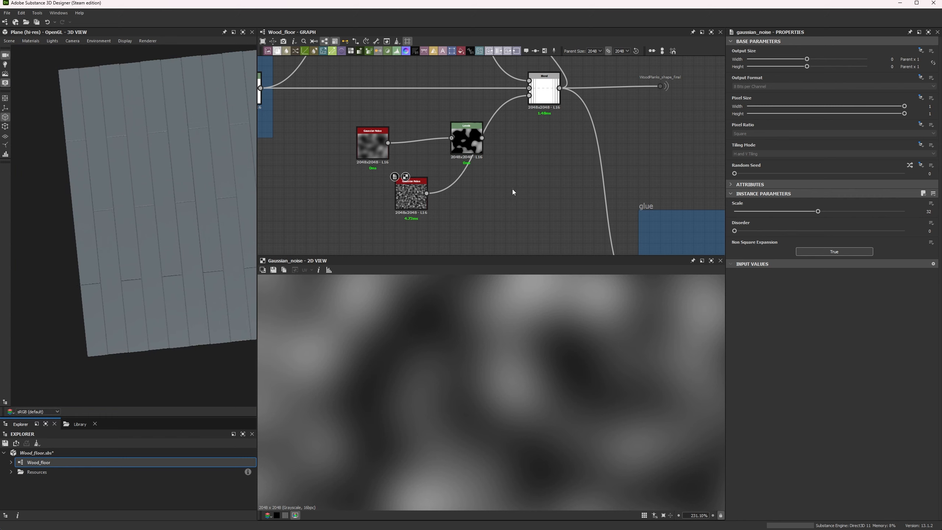
# Save the package and delete the old Gaussian Noise and its Levels node below the Blend
pyautogui.hotkey('ctrl', 's')
pyautogui.moveTo(564, 174); pyautogui.dragTo(474, 200, button='middle')
pyautogui.scroll(-2, 474, 200)
pyautogui.moveTo(407, 184); pyautogui.dragTo(353, 167)
pyautogui.press('Delete')
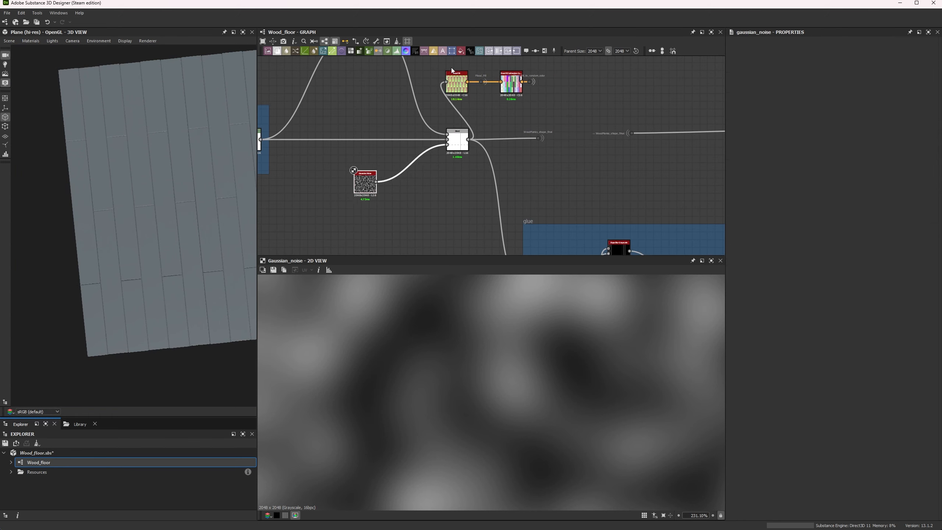
# Examine the glue frame's place in the graph and the plank seams up close in the 3D view
pyautogui.scroll(-1, 545, 104)
pyautogui.moveTo(544, 107); pyautogui.dragTo(501, 108, button='middle')
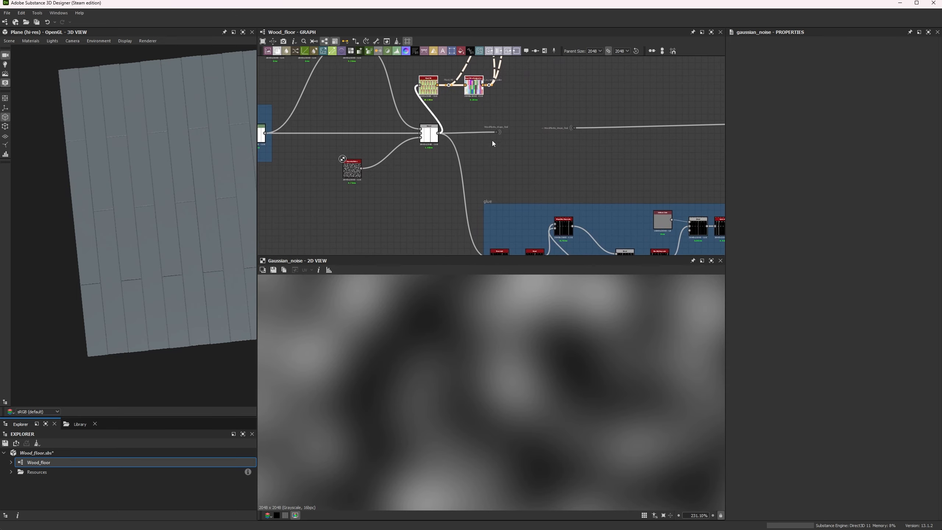
pyautogui.moveTo(483, 191); pyautogui.dragTo(463, 120, button='middle')
pyautogui.scroll(-4, 422, 140)
pyautogui.scroll(3, 144, 212)
pyautogui.scroll(3, 144, 212)
pyautogui.moveTo(141, 248); pyautogui.dragTo(128, 229)
pyautogui.moveTo(176, 173); pyautogui.dragTo(193, 228)
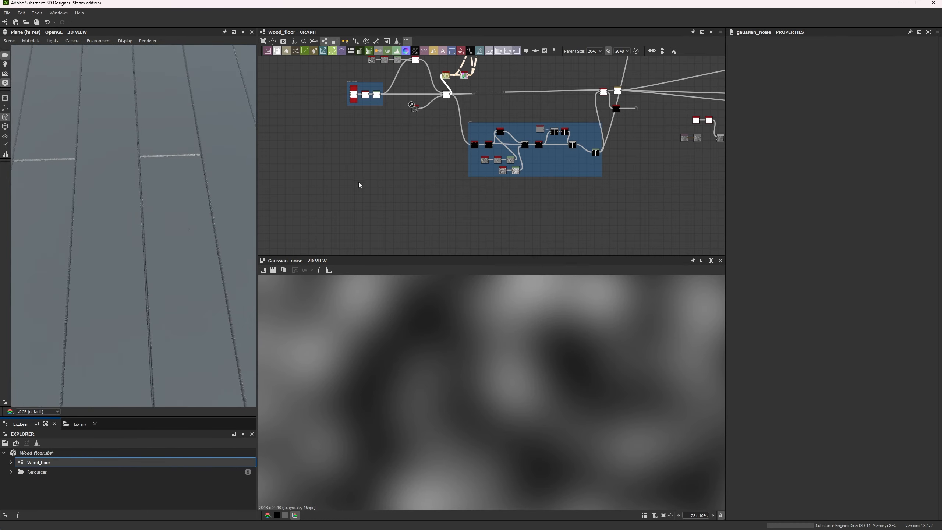
# Examine a plank seam up close in the 3D view and preview the final Levels node of the glue frame
pyautogui.scroll(3, 495, 125)
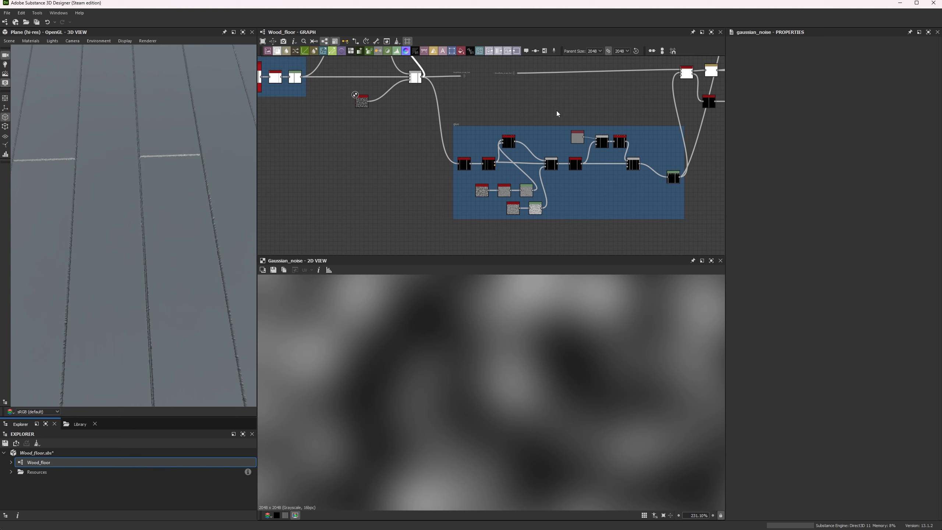
pyautogui.moveTo(557, 110); pyautogui.dragTo(487, 105, button='middle')
pyautogui.moveTo(160, 196); pyautogui.dragTo(139, 174)
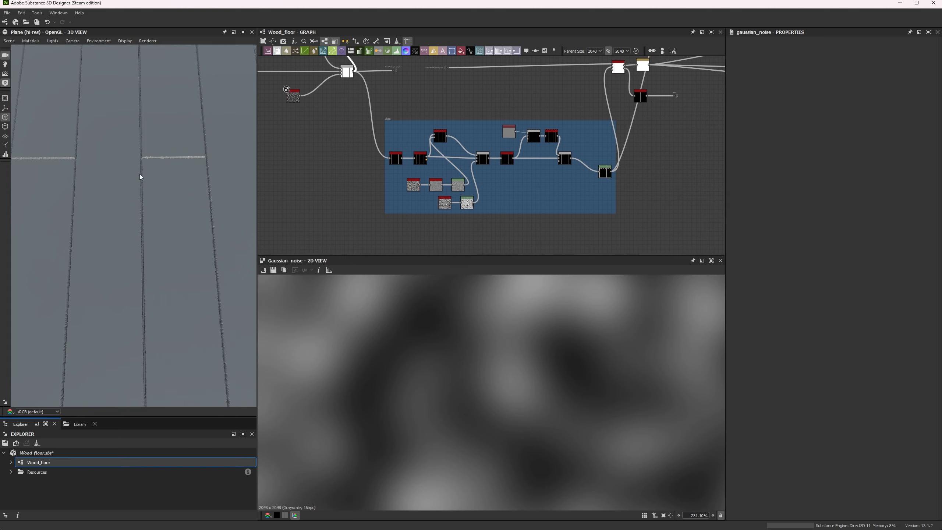
pyautogui.moveTo(140, 173); pyautogui.dragTo(177, 291, button='right')
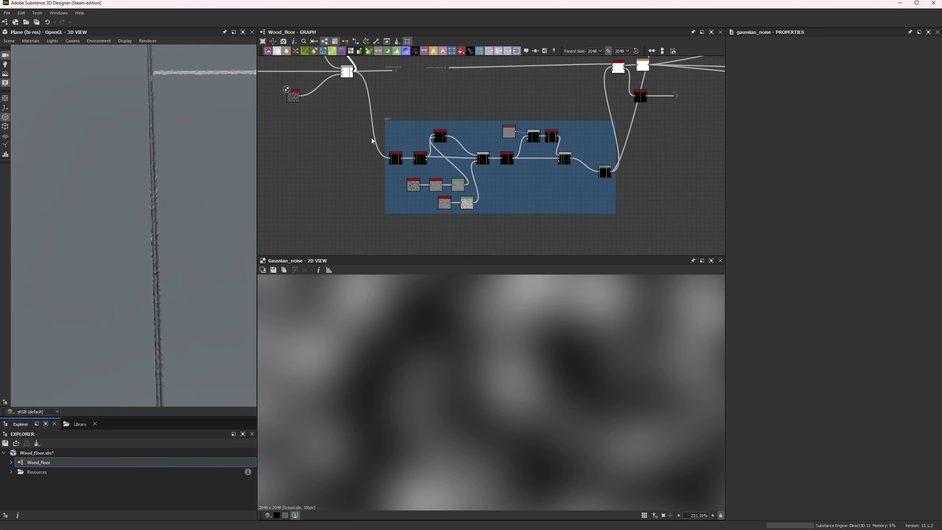
pyautogui.doubleClick(606, 173)
pyautogui.scroll(4, 404, 162)
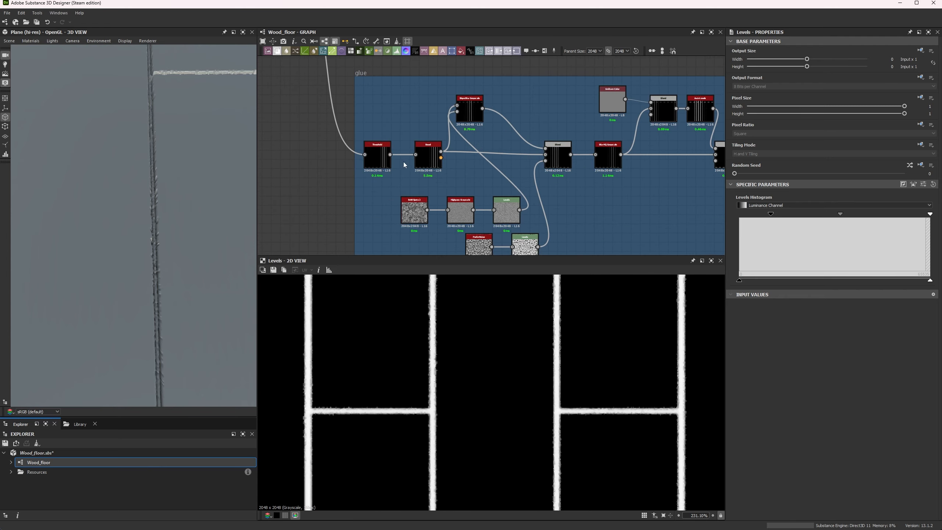
# Preview the Threshold node at the start of the glue frame and the plank Blend node that feeds it
pyautogui.doubleClick(384, 153)
pyautogui.scroll(-3, 408, 131)
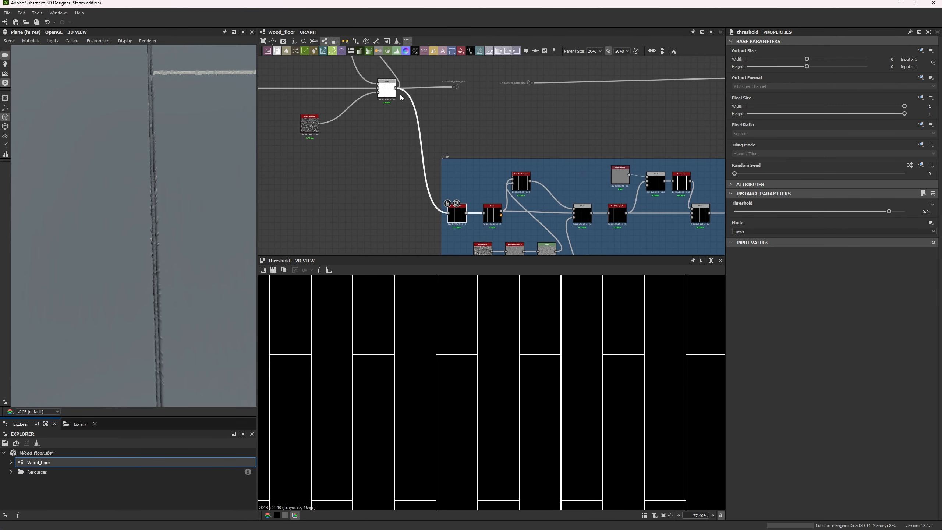
pyautogui.scroll(2, 401, 94)
pyautogui.doubleClick(391, 101)
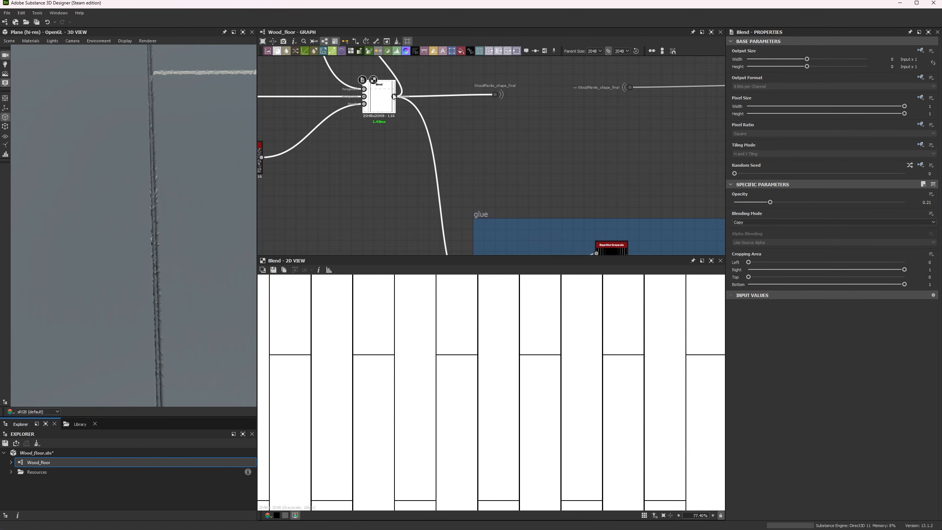
# Add a Threshold node fed by the plank Blend's output and set its threshold to 0.4
pyautogui.moveTo(394, 96); pyautogui.dragTo(390, 218)
pyautogui.write('thr')
pyautogui.click(417, 234)
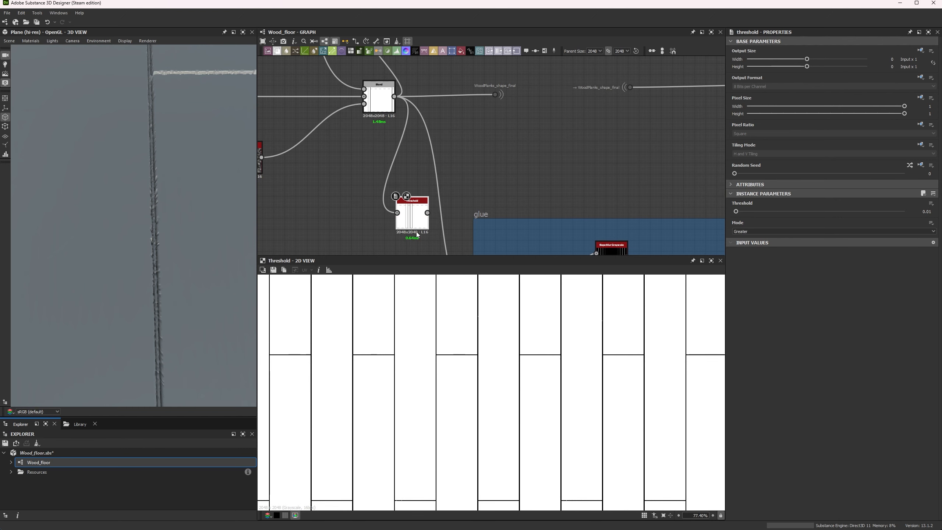
pyautogui.moveTo(417, 232); pyautogui.dragTo(433, 191, button='middle')
pyautogui.moveTo(434, 180); pyautogui.dragTo(412, 213)
pyautogui.press('f')
pyautogui.scroll(5, 453, 354)
pyautogui.moveTo(795, 214); pyautogui.dragTo(804, 214)
pyautogui.scroll(1, 411, 207)
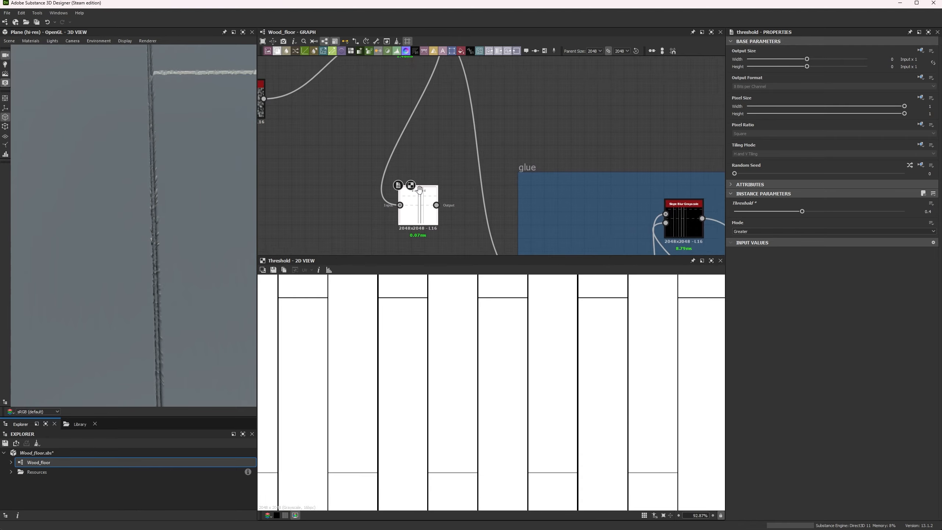
# Feed the Gaussian Noise into the test Threshold node instead and set the threshold to 0.25
pyautogui.moveTo(419, 206); pyautogui.dragTo(446, 189, button='middle')
pyautogui.moveTo(292, 83); pyautogui.dragTo(448, 192)
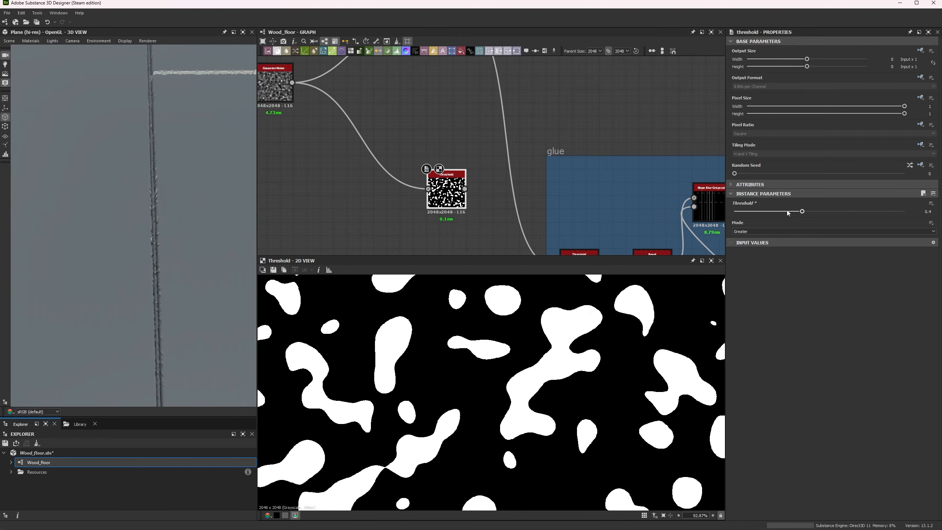
pyautogui.moveTo(787, 210)
pyautogui.mouseDown()
pyautogui.moveTo(750, 212)
pyautogui.moveTo(828, 214)
pyautogui.moveTo(777, 211)
pyautogui.mouseUp()
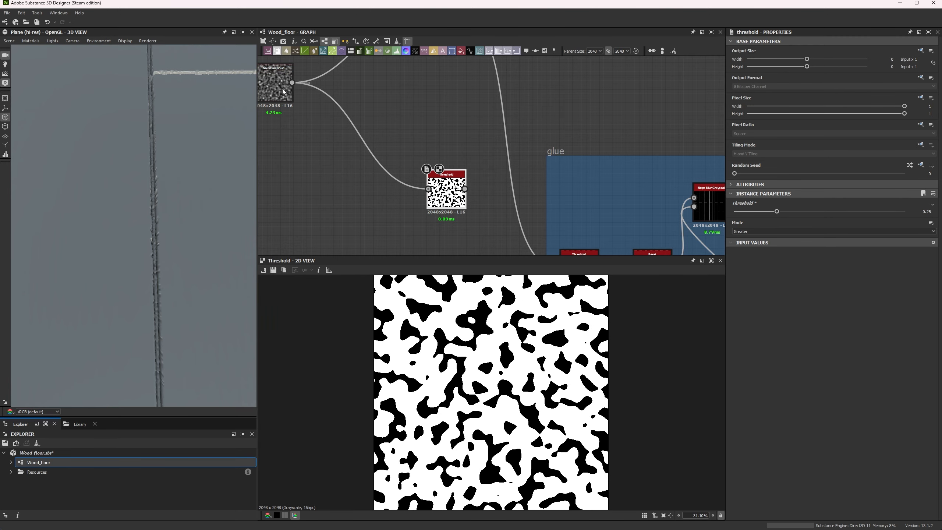
pyautogui.scroll(-3, 395, 199)
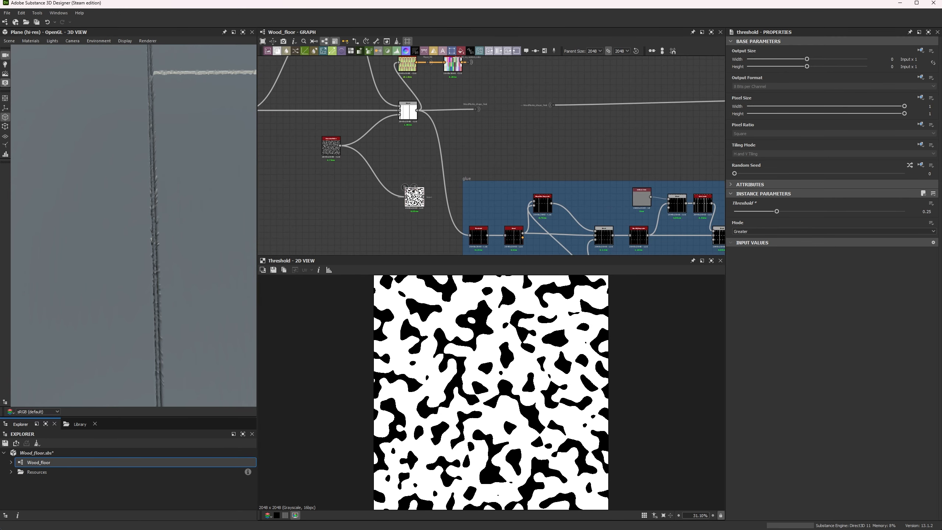
# Delete the test Threshold node and add a fresh one connected to the plank Blend's output
pyautogui.press('Delete')
pyautogui.moveTo(417, 110); pyautogui.dragTo(399, 181)
pyautogui.write('th')
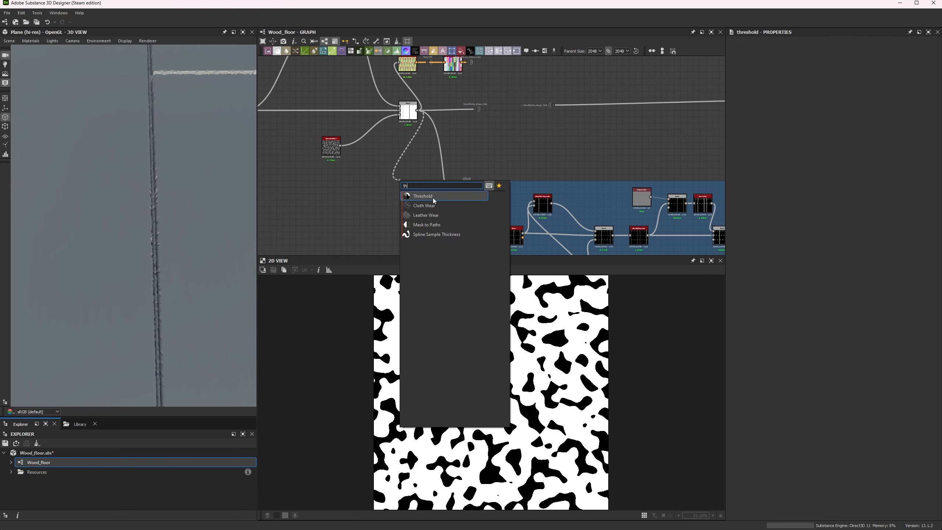
pyautogui.click(434, 198)
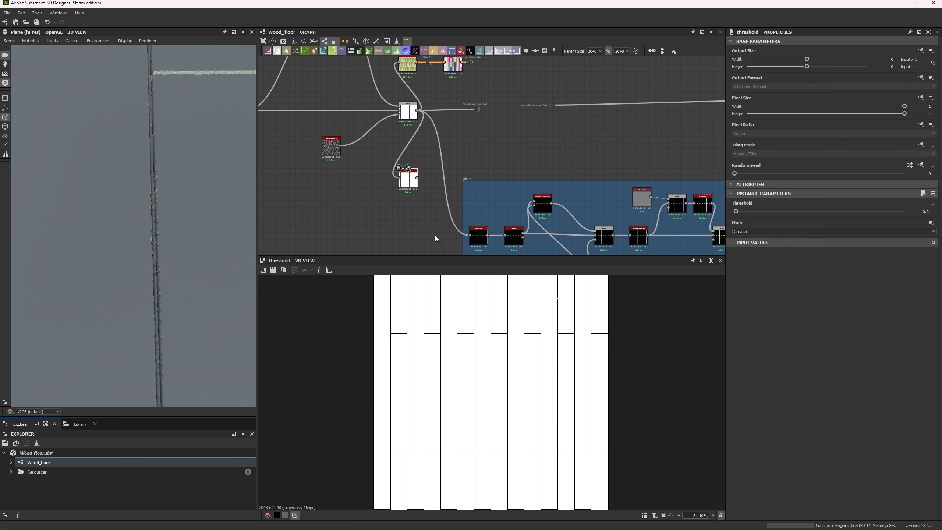
# Set the new Threshold node's mode to Lower and check the isolated plank seams in the 2D view
pyautogui.scroll(4, 428, 353)
pyautogui.scroll(4, 418, 325)
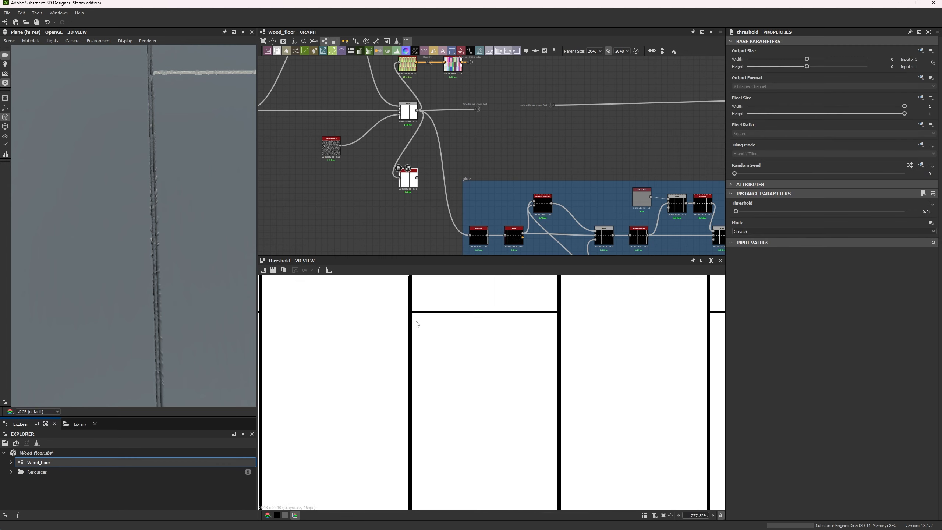
pyautogui.moveTo(415, 307); pyautogui.dragTo(433, 356, button='middle')
pyautogui.scroll(3, 434, 357)
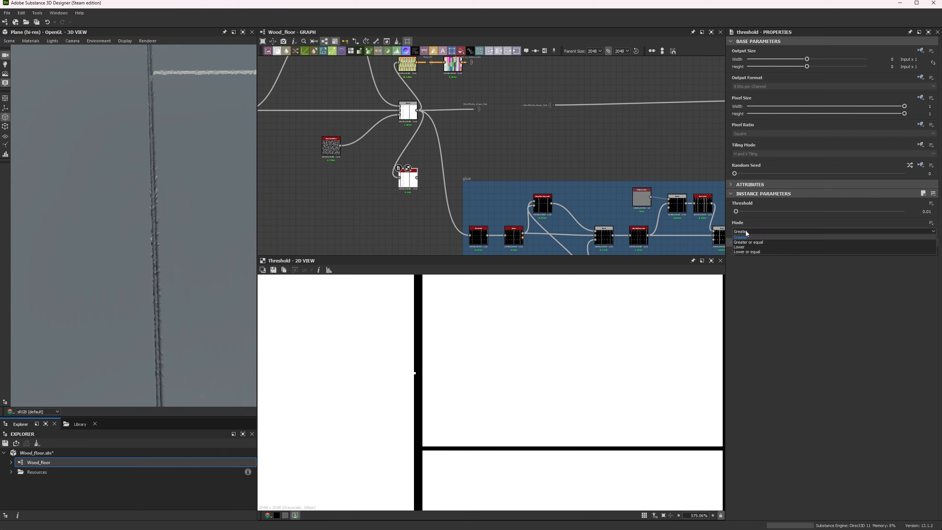
pyautogui.click(745, 245)
pyautogui.scroll(-5, 461, 345)
pyautogui.scroll(-2, 460, 348)
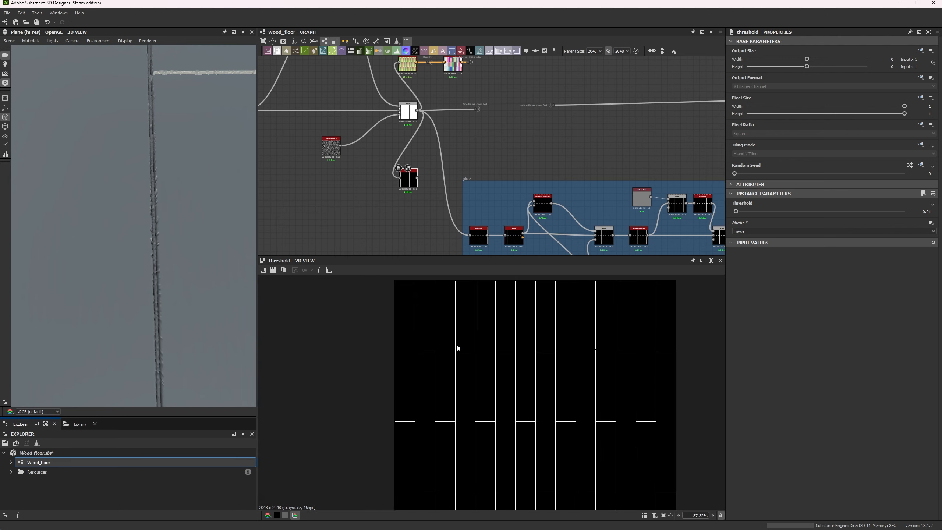
pyautogui.scroll(6, 414, 374)
pyautogui.scroll(5, 446, 371)
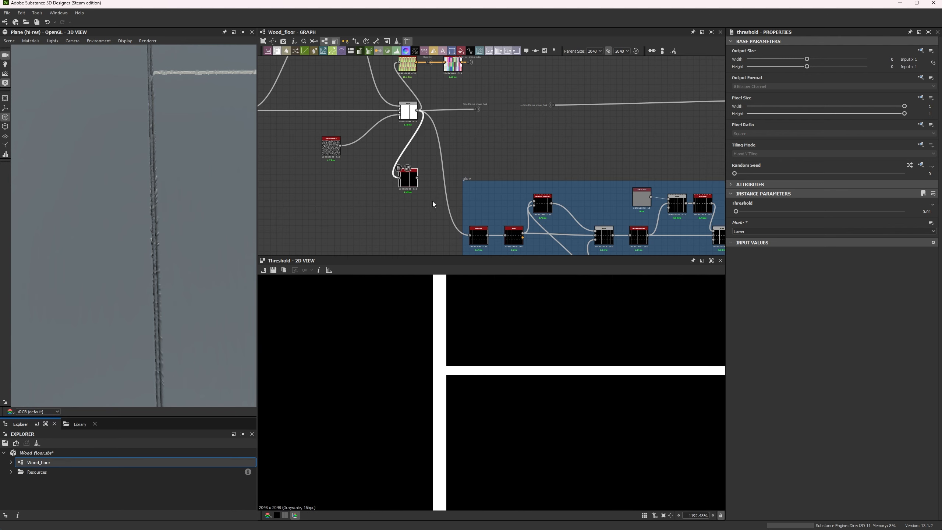
# Move the new Threshold node slightly further below the plank Blend and bring the Main Pattern frame into view
pyautogui.moveTo(406, 188); pyautogui.dragTo(448, 134, button='middle')
pyautogui.moveTo(450, 125); pyautogui.dragTo(460, 142)
pyautogui.moveTo(348, 160); pyautogui.dragTo(407, 179, button='middle')
pyautogui.moveTo(332, 84); pyautogui.dragTo(351, 93)
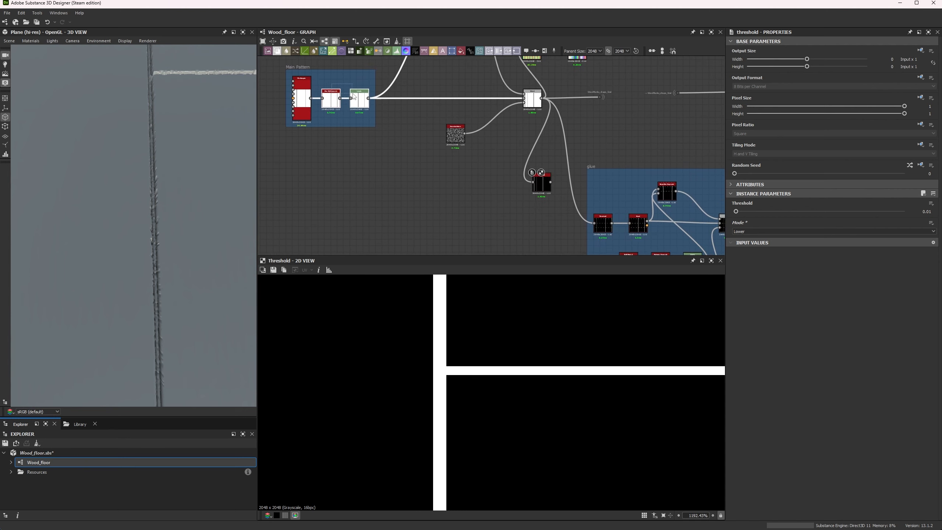
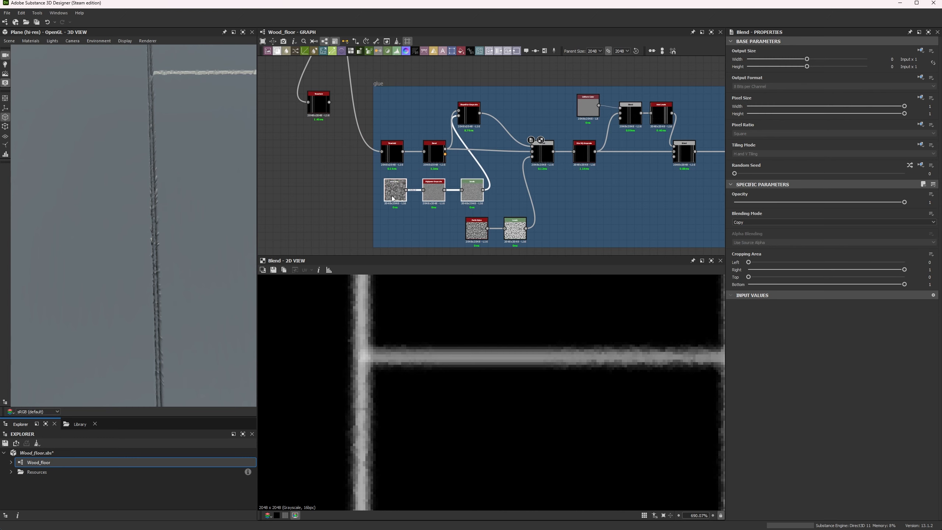
# Preview the glue frame's BnW Spots 2 noise and the Blend node that mixes in the slope-blurred edges
pyautogui.doubleClick(392, 195)
pyautogui.moveTo(579, 189); pyautogui.dragTo(543, 174, button='middle')
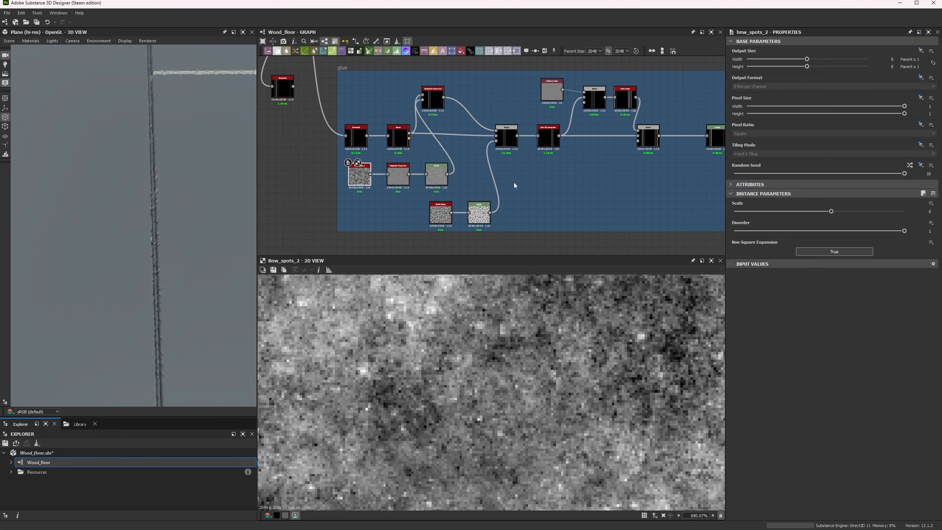
pyautogui.scroll(4, 493, 188)
pyautogui.scroll(-1, 556, 154)
pyautogui.moveTo(530, 130); pyautogui.dragTo(520, 143, button='middle')
pyautogui.doubleClick(518, 116)
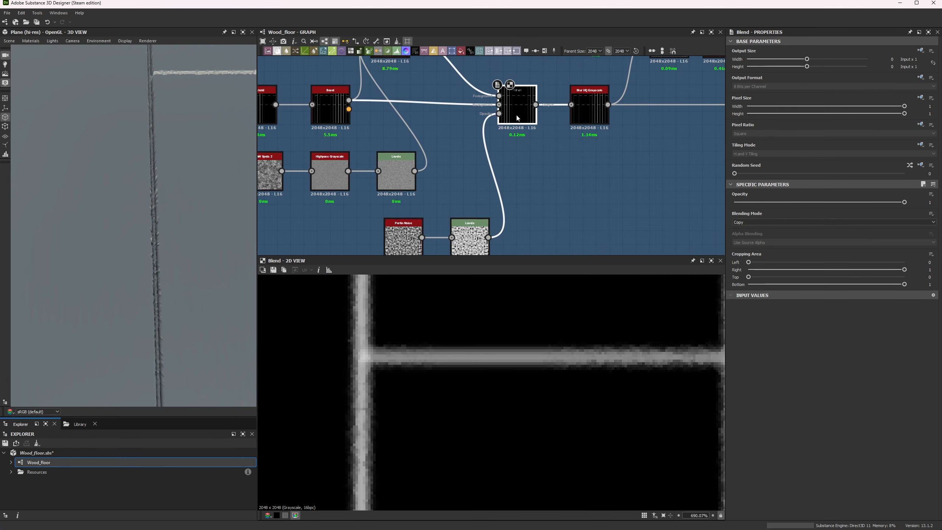
# Preview the glue frame's Blur HQ Grayscale, its last Blend node and the closing Levels node in turn
pyautogui.moveTo(618, 186); pyautogui.dragTo(466, 244, button='middle')
pyautogui.doubleClick(433, 174)
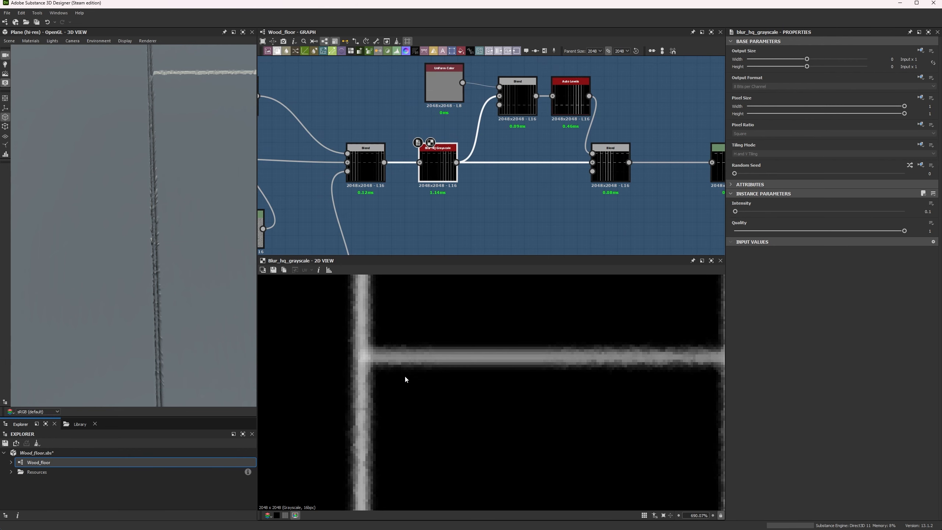
pyautogui.scroll(-5, 406, 378)
pyautogui.moveTo(579, 181); pyautogui.dragTo(501, 185, button='middle')
pyautogui.click(534, 177)
pyautogui.doubleClick(533, 175)
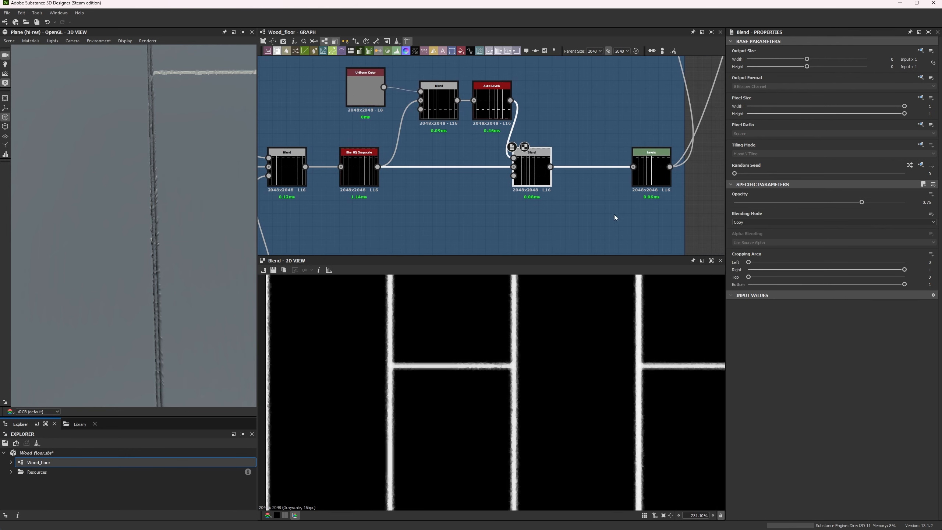
pyautogui.doubleClick(650, 174)
# Preview the Height Blend node that combines planks and glue, and examine its height inputs, outputs and mask branch
pyautogui.scroll(-9, 522, 303)
pyautogui.moveTo(541, 147); pyautogui.dragTo(521, 225, button='middle')
pyautogui.scroll(-4, 546, 185)
pyautogui.moveTo(546, 186); pyautogui.dragTo(494, 242, button='middle')
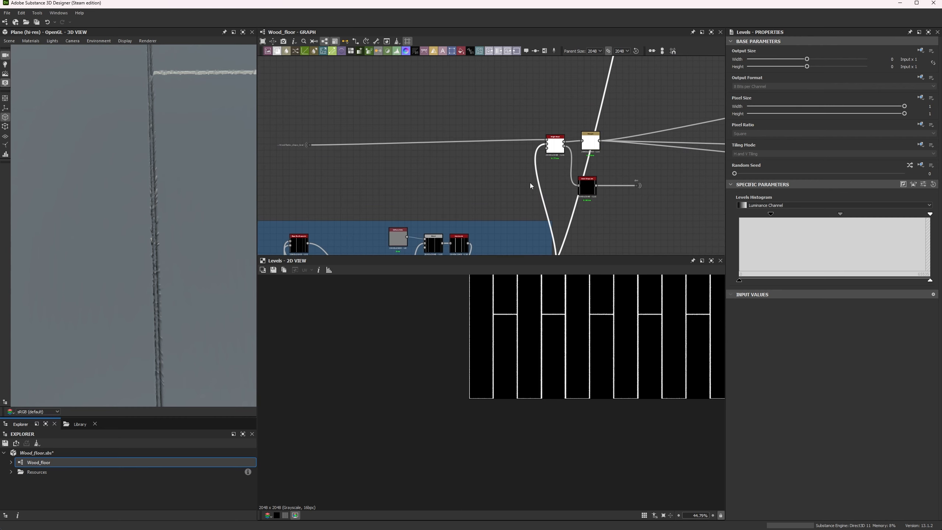
pyautogui.scroll(4, 554, 158)
pyautogui.doubleClick(552, 137)
pyautogui.scroll(8, 551, 356)
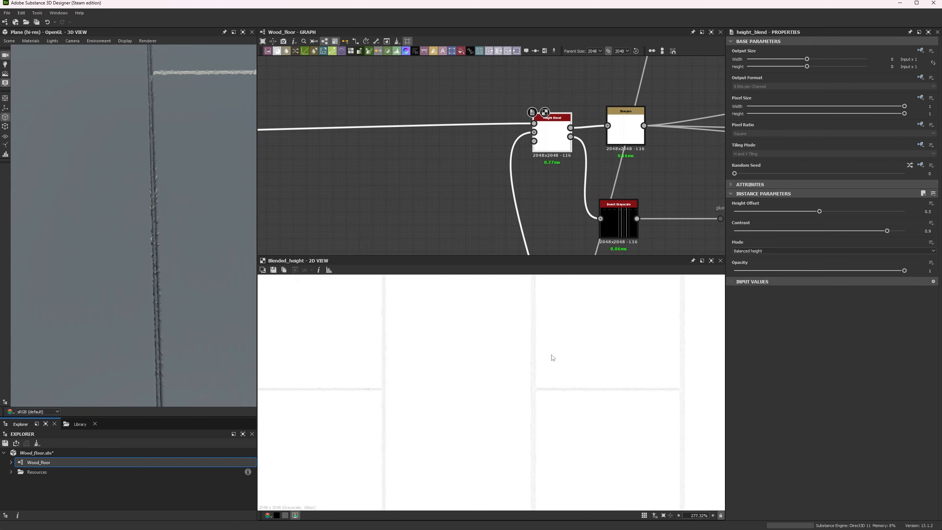
pyautogui.scroll(5, 550, 132)
pyautogui.scroll(-1, 550, 132)
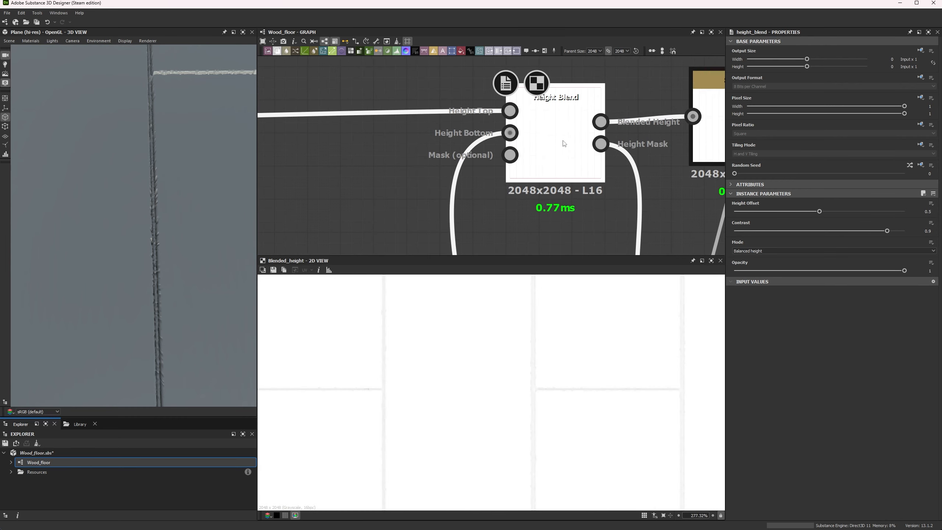
pyautogui.scroll(-5, 564, 143)
pyautogui.scroll(3, 534, 187)
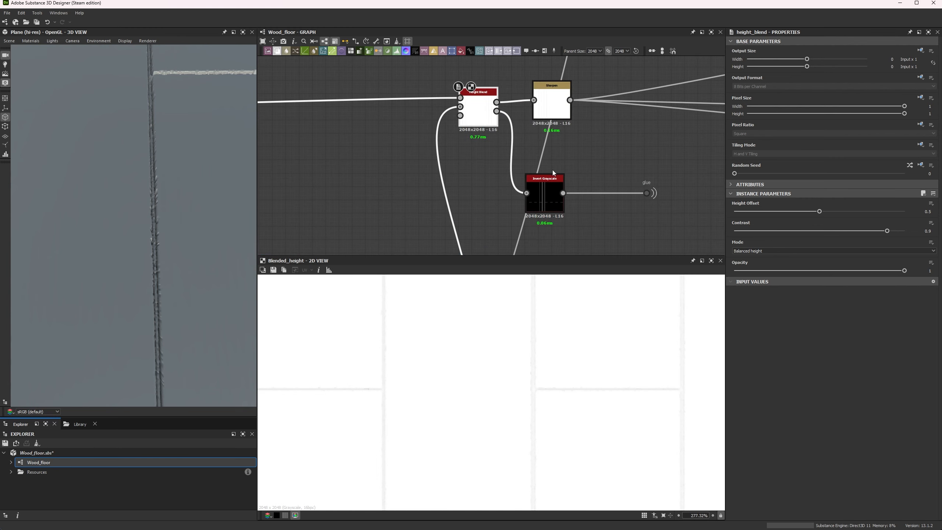
# Inspect the plank seams and glue in the 3D view from close up, from above and at a grazing angle
pyautogui.scroll(-6, 211, 175)
pyautogui.moveTo(164, 197); pyautogui.dragTo(108, 291)
pyautogui.scroll(4, 98, 137)
pyautogui.scroll(-6, 464, 178)
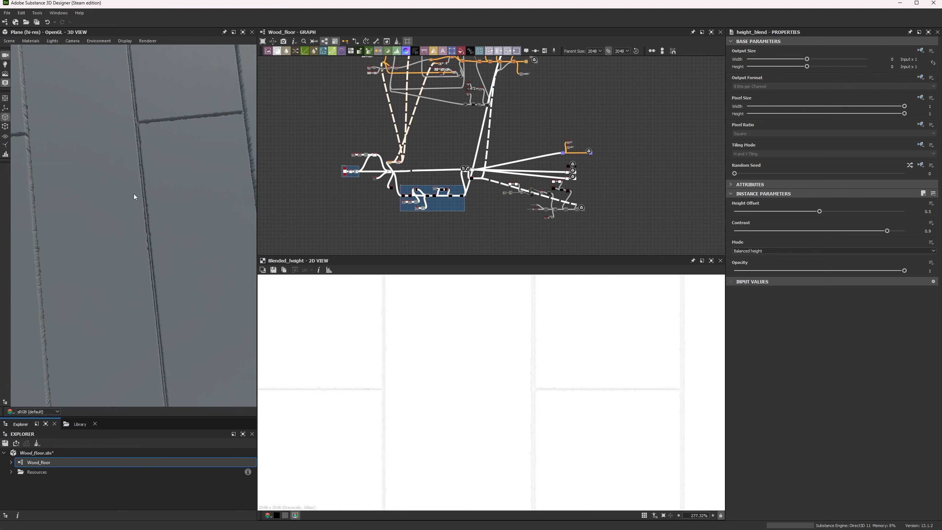
pyautogui.moveTo(140, 182); pyautogui.dragTo(45, 34, button='right')
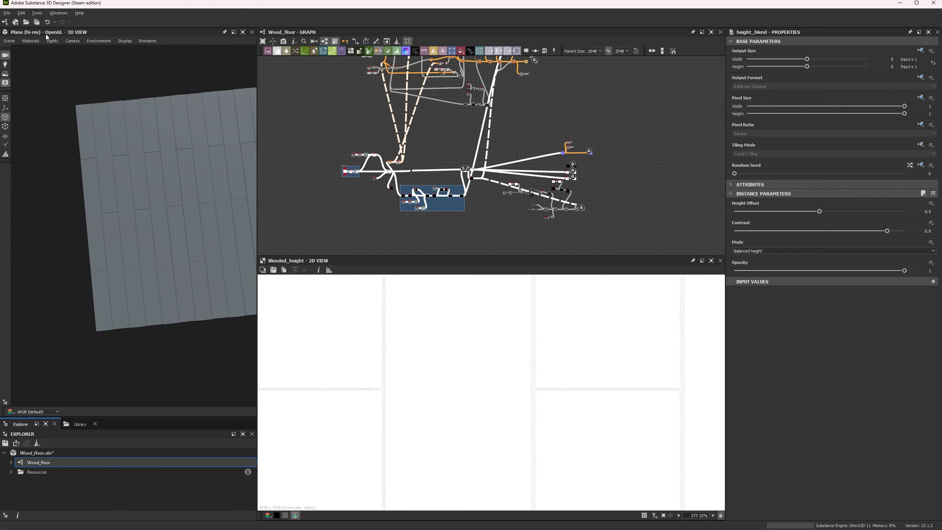
pyautogui.moveTo(74, 96); pyautogui.dragTo(78, 128)
pyautogui.moveTo(78, 128); pyautogui.dragTo(122, 228, button='right')
pyautogui.moveTo(122, 228); pyautogui.dragTo(284, 197)
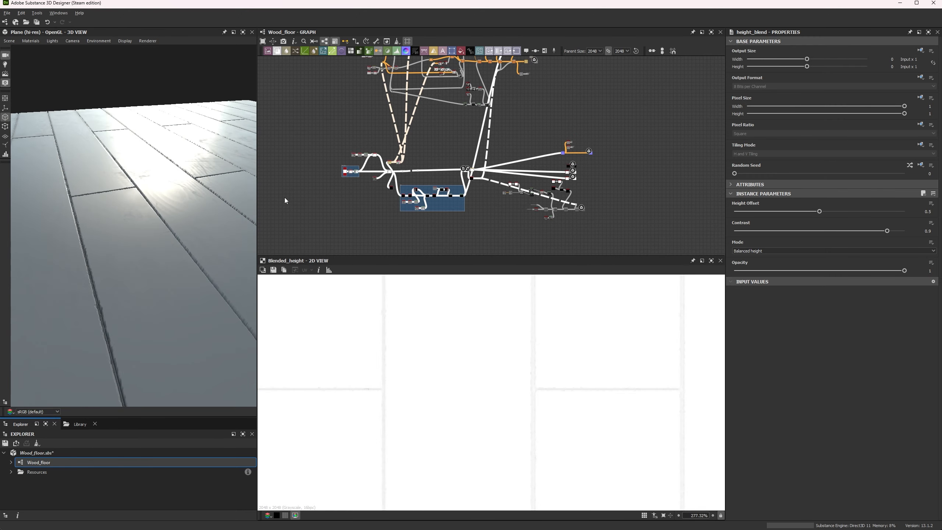
pyautogui.moveTo(167, 186); pyautogui.dragTo(126, 209)
pyautogui.scroll(-1, 126, 206)
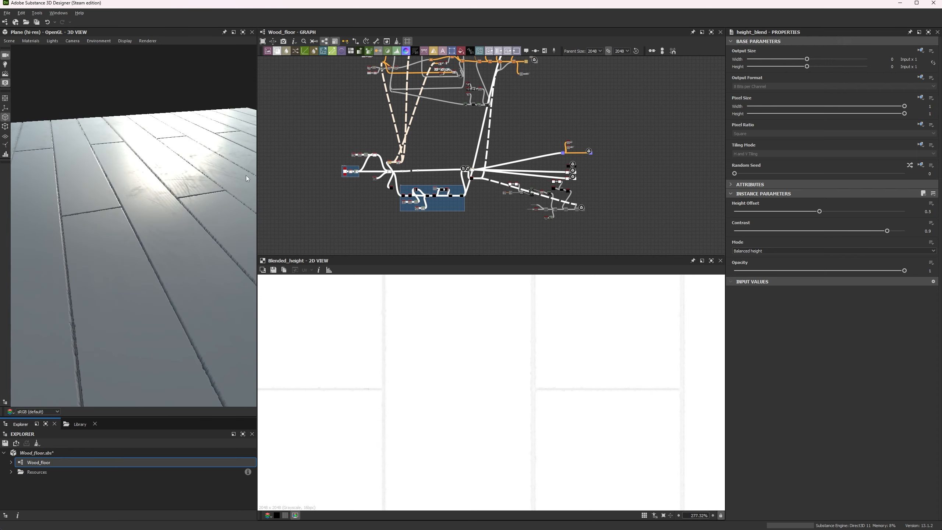
# Save the package and look over the colour node network above the plank and glue nodes
pyautogui.moveTo(388, 133); pyautogui.dragTo(398, 162, button='middle')
pyautogui.click(393, 150)
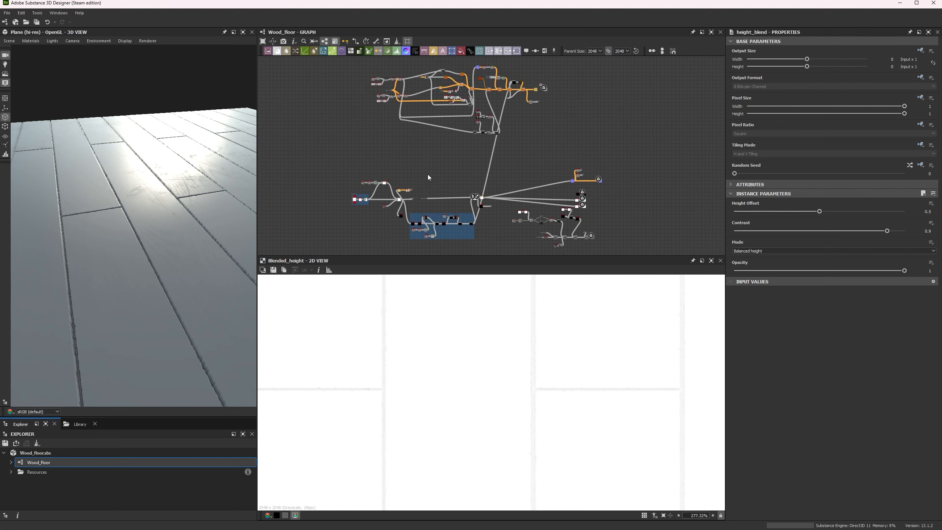
pyautogui.scroll(5, 421, 183)
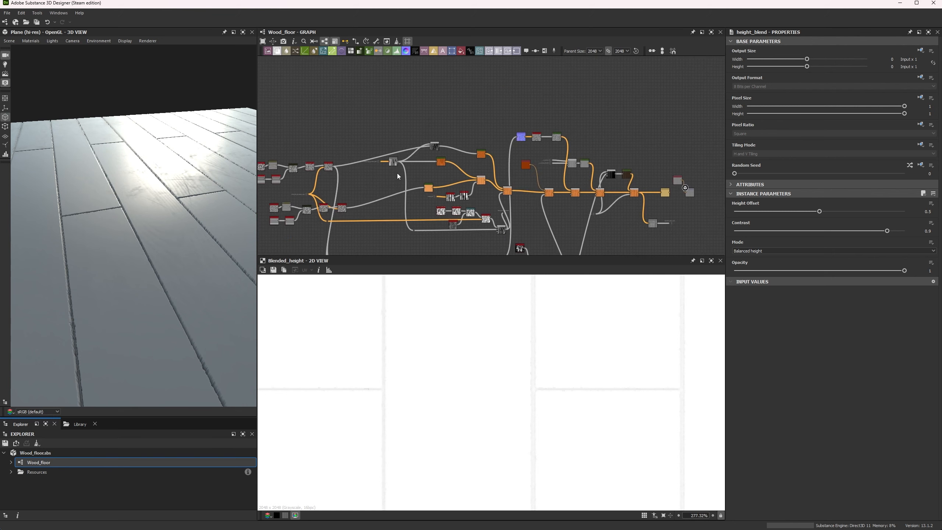
pyautogui.scroll(-4, 400, 179)
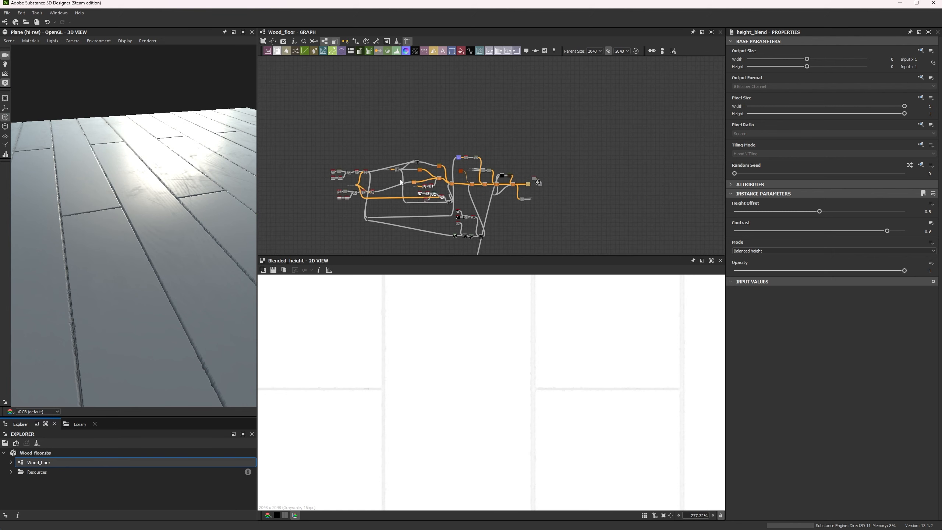
pyautogui.scroll(4, 378, 178)
pyautogui.moveTo(377, 177); pyautogui.dragTo(403, 112, button='middle')
pyautogui.scroll(-2, 404, 112)
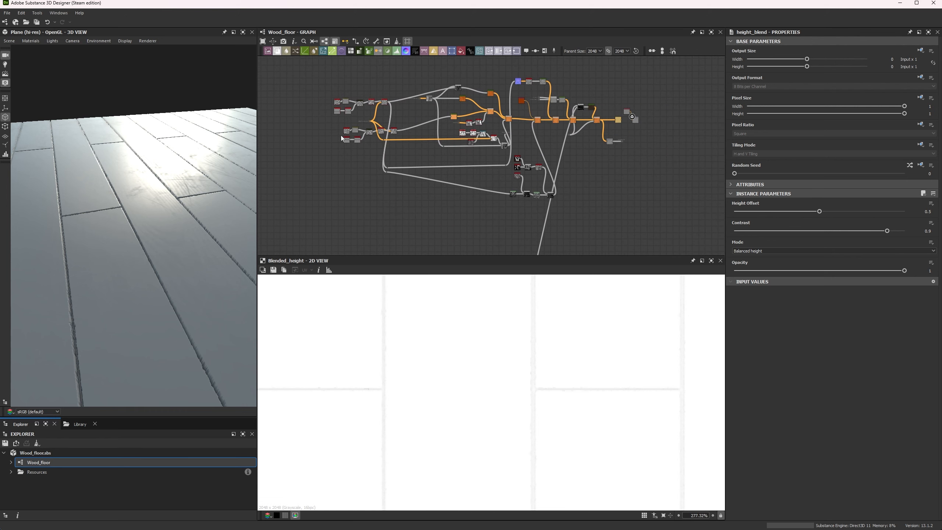
# Tidy the long graph links by moving the lower dot down and adding a dot to the link leaving the lower Vector Warp Grayscale
pyautogui.scroll(3, 390, 172)
pyautogui.moveTo(384, 174); pyautogui.dragTo(390, 213)
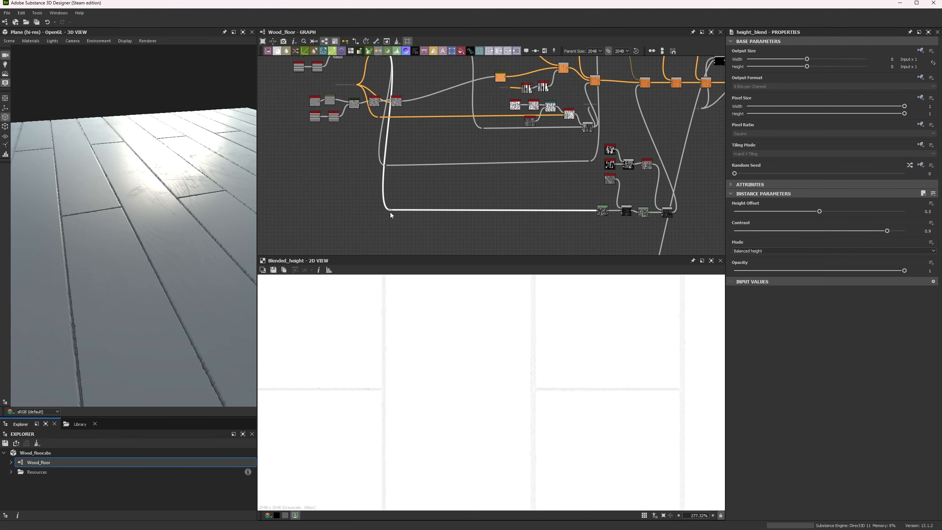
pyautogui.click(424, 171)
pyautogui.scroll(-4, 396, 210)
pyautogui.moveTo(423, 171); pyautogui.dragTo(404, 207, button='middle')
pyautogui.scroll(5, 412, 168)
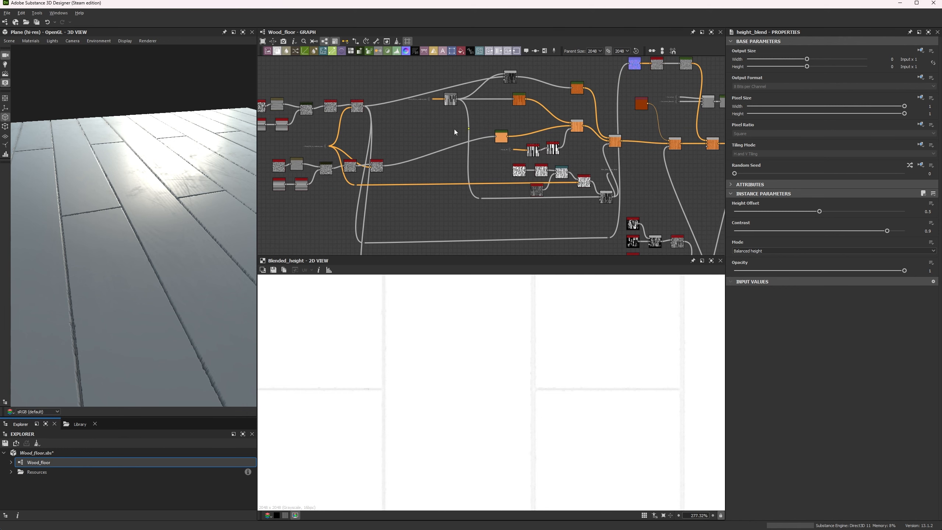
pyautogui.doubleClick(457, 146)
pyautogui.moveTo(457, 145); pyautogui.dragTo(390, 139)
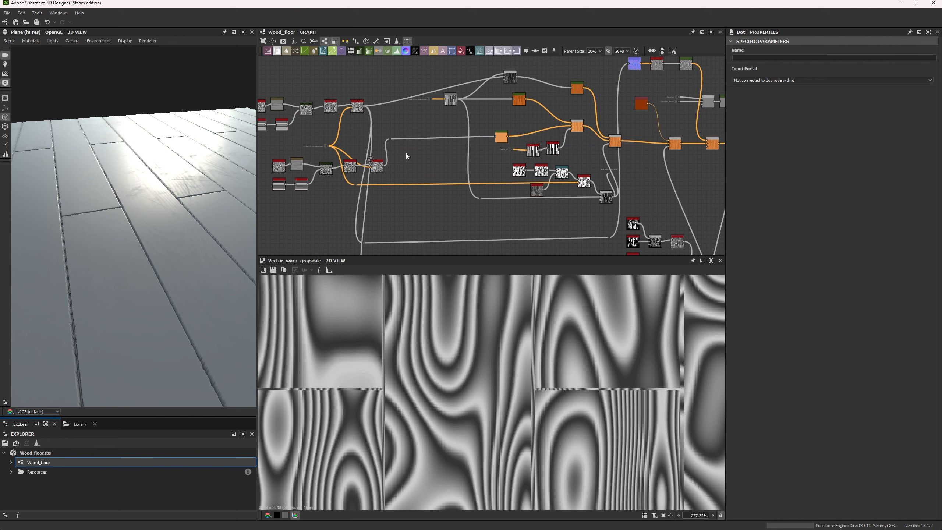
# Fit the whole texture in the 2D view and preview the upper grain chain's Gradient (Dynamic) node
pyautogui.moveTo(407, 154); pyautogui.dragTo(544, 158, button='middle')
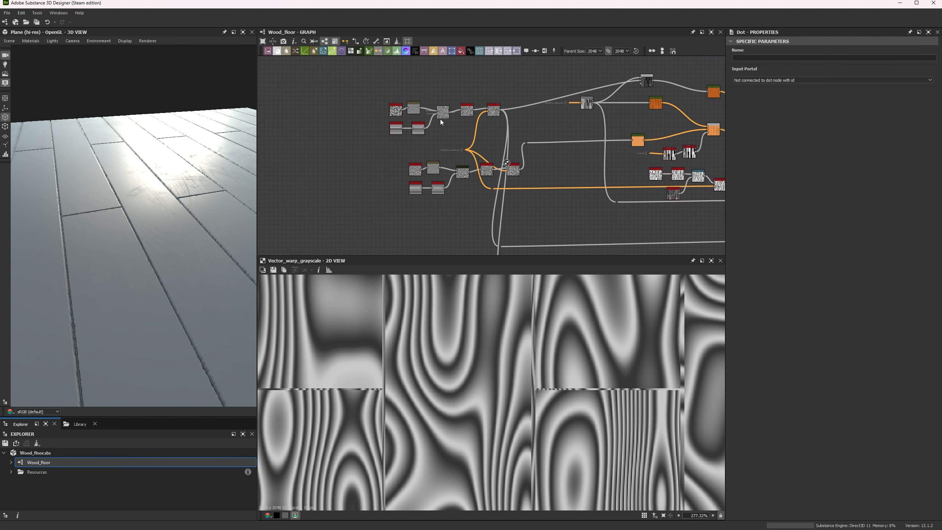
pyautogui.press('f')
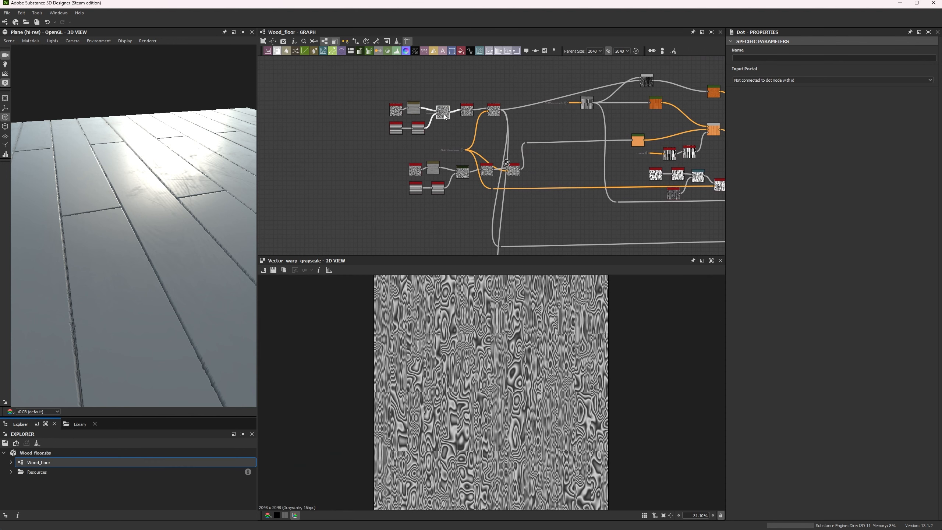
pyautogui.doubleClick(443, 114)
# Duplicate the upper grain chain from Perlin Noise and Gradient Linear 1 through Gradient (Dynamic) into the empty space above the graph
pyautogui.moveTo(424, 80); pyautogui.dragTo(430, 150, button='middle')
pyautogui.scroll(4, 427, 131)
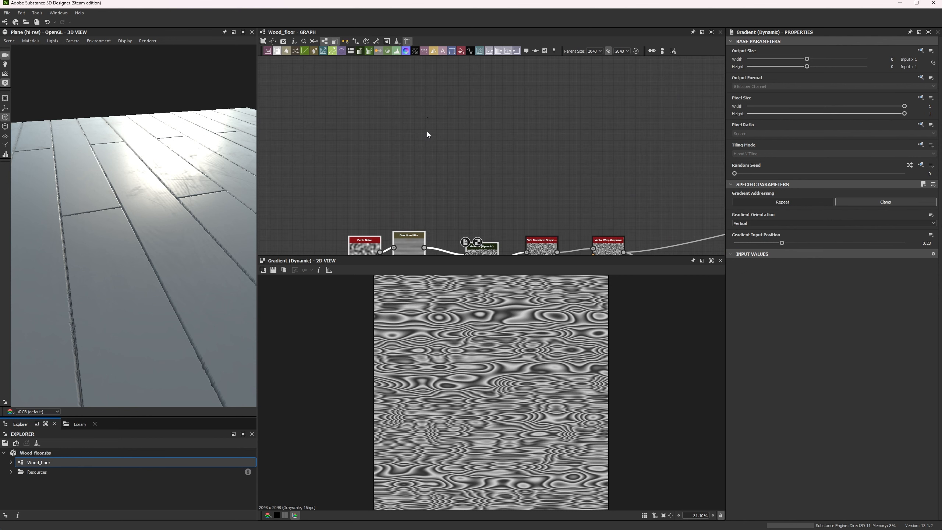
pyautogui.moveTo(429, 116); pyautogui.dragTo(442, 82, button='middle')
pyautogui.scroll(-3, 434, 163)
pyautogui.moveTo(425, 117); pyautogui.dragTo(419, 188, button='middle')
pyautogui.hotkey('ctrl', 'v')
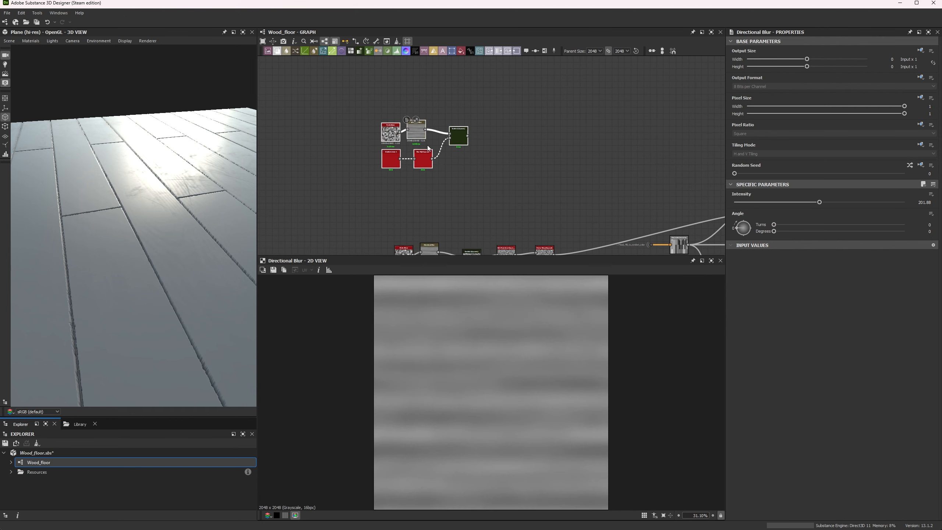
pyautogui.scroll(4, 428, 145)
# Preview the copied Gradient (Dynamic) node and inspect its ring pattern up close and as a whole
pyautogui.doubleClick(492, 135)
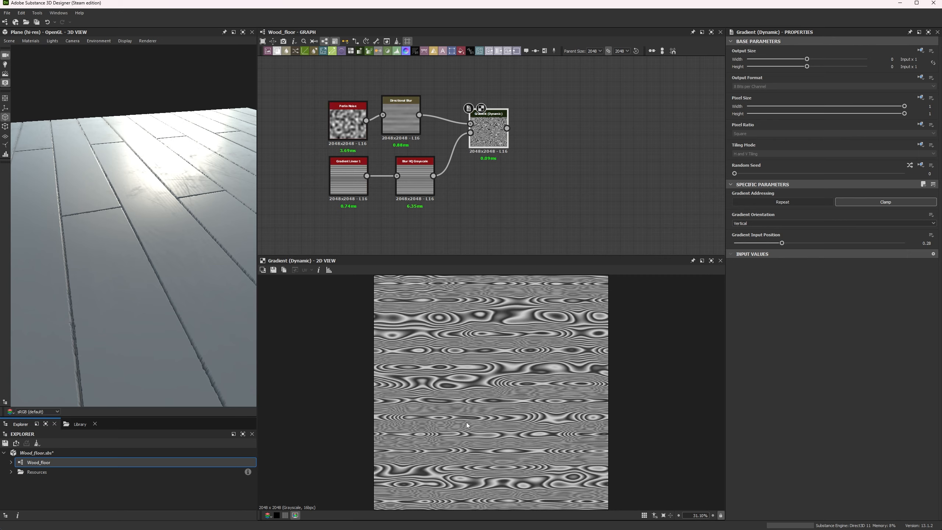
pyautogui.scroll(5, 455, 383)
pyautogui.scroll(5, 400, 372)
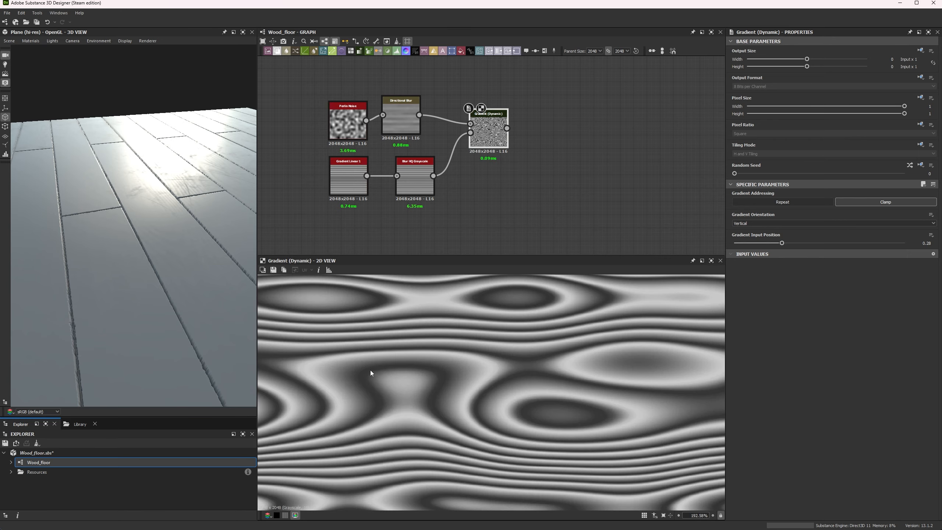
pyautogui.scroll(-12, 363, 395)
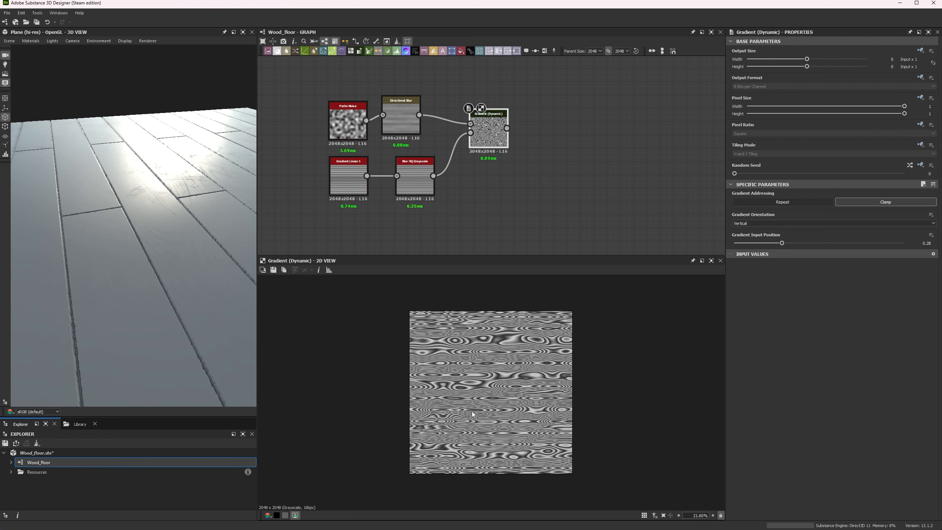
pyautogui.scroll(6, 472, 412)
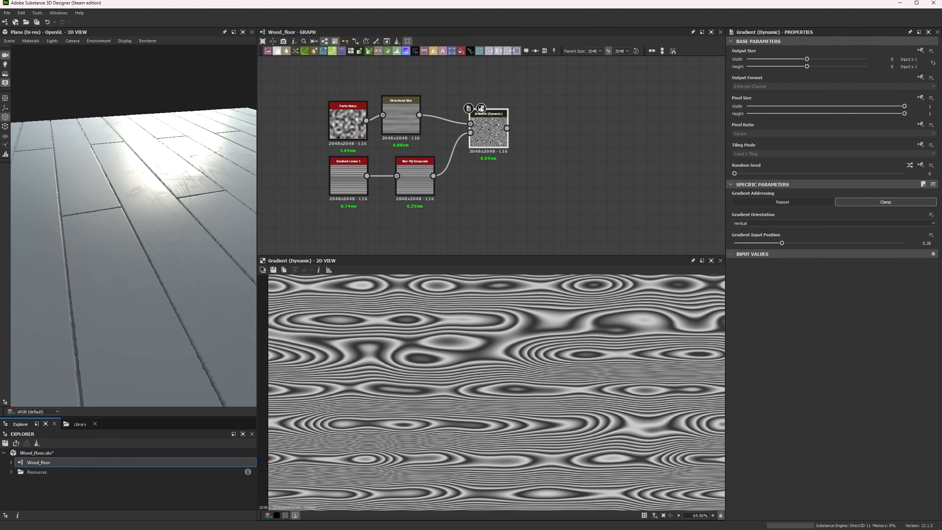
# Align the copied Gradient (Dynamic) with Directional Blur, space out the lower nodes and preview the copied Blur HQ Grayscale
pyautogui.moveTo(490, 131)
pyautogui.mouseDown()
pyautogui.moveTo(486, 117)
pyautogui.moveTo(495, 119)
pyautogui.mouseUp()
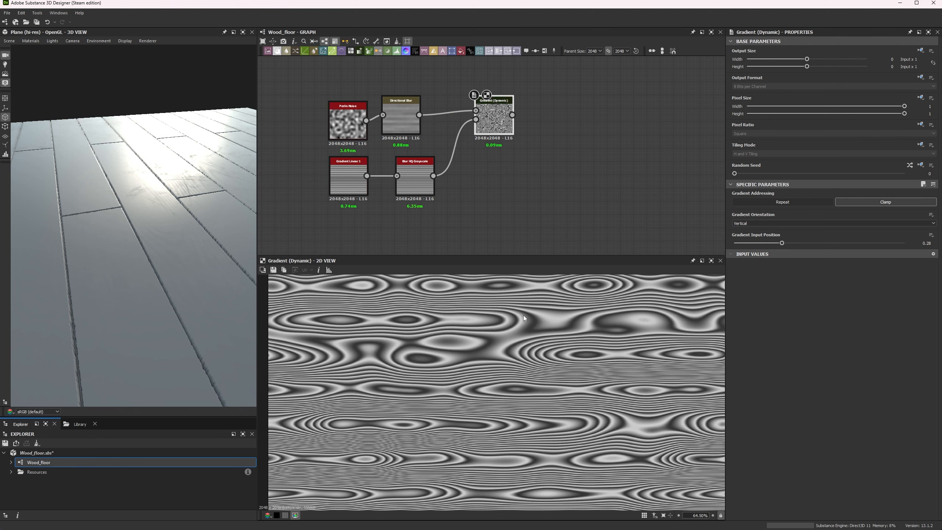
pyautogui.moveTo(430, 146); pyautogui.dragTo(434, 143, button='middle')
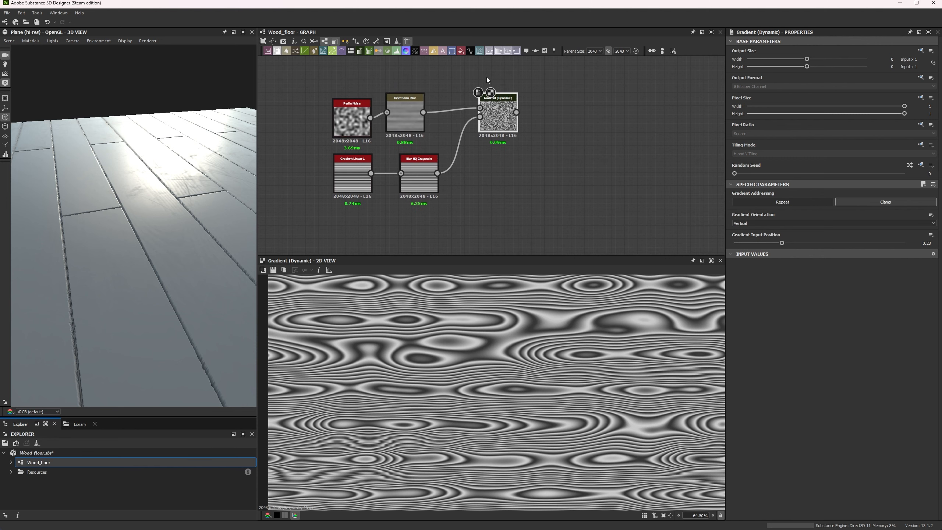
pyautogui.moveTo(475, 70); pyautogui.dragTo(545, 150)
pyautogui.click(513, 187)
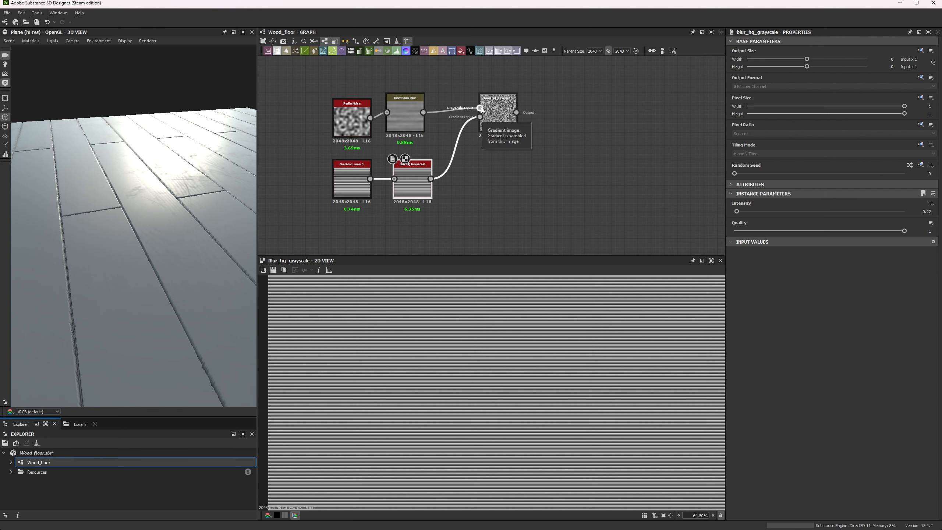
# Preview the copied Perlin Noise, Directional Blur and Gradient (Dynamic) nodes in turn
pyautogui.click(333, 115)
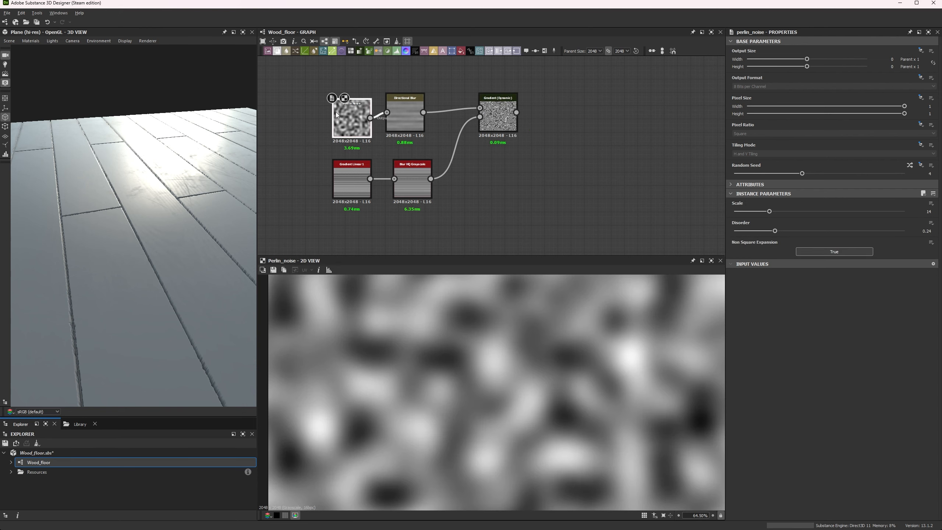
pyautogui.click(404, 107)
pyautogui.scroll(-5, 458, 332)
pyautogui.scroll(4, 458, 332)
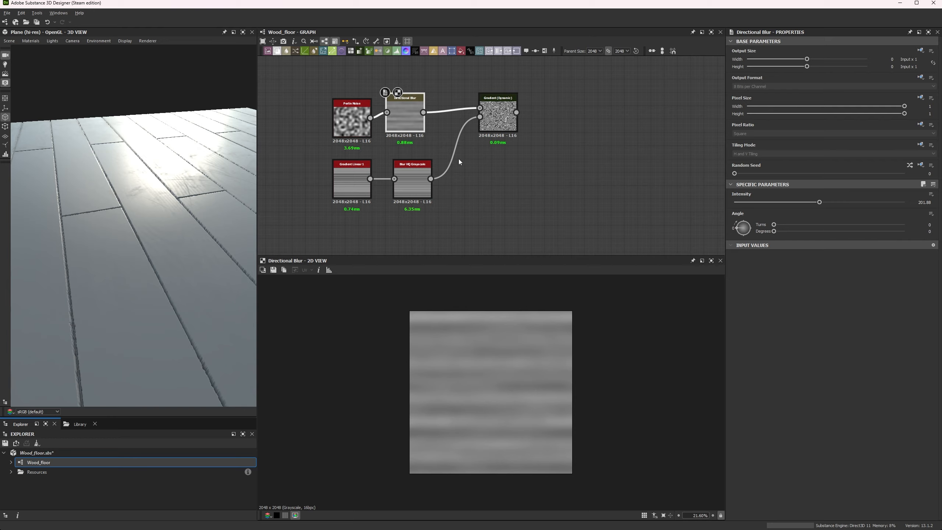
pyautogui.doubleClick(493, 118)
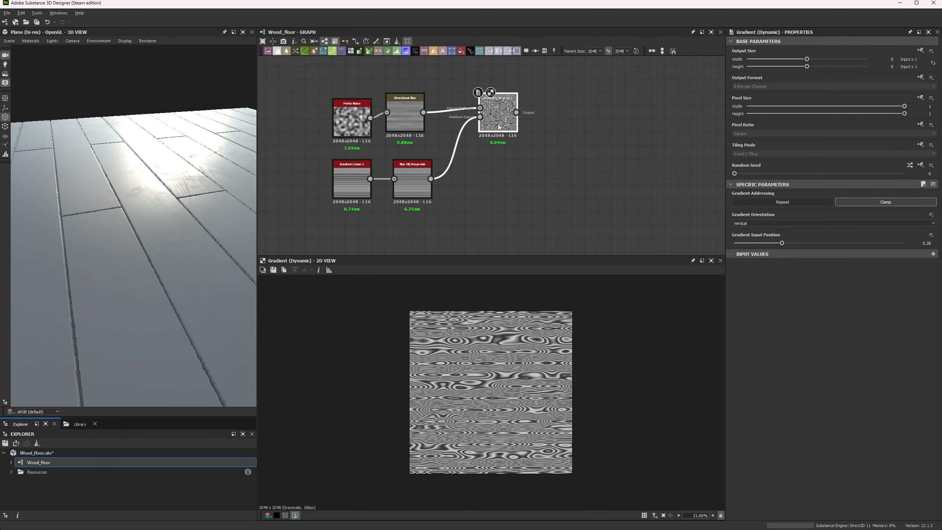
# Set the copied Perlin Noise's Scale to 18 and inspect the grain pattern on the Gradient (Dynamic) preview
pyautogui.click(362, 108)
pyautogui.scroll(3, 413, 297)
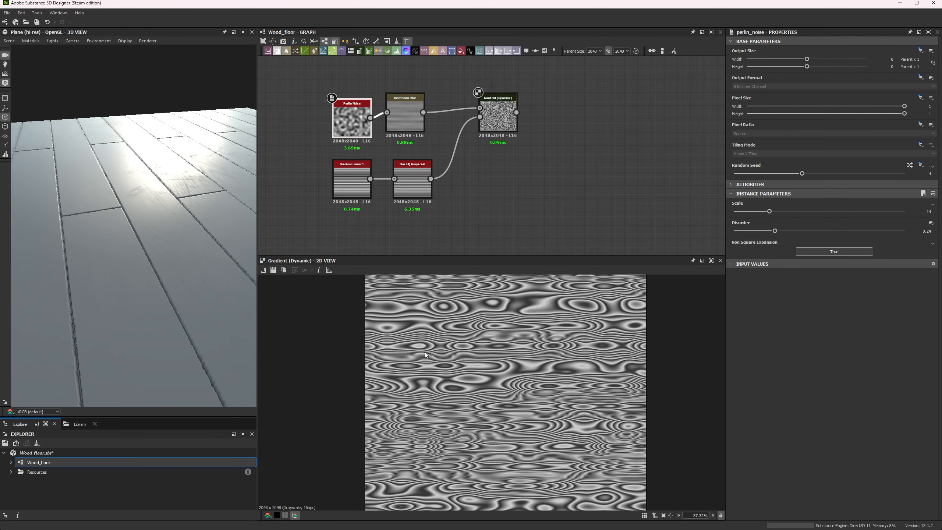
pyautogui.moveTo(764, 211)
pyautogui.mouseDown()
pyautogui.moveTo(795, 211)
pyautogui.moveTo(780, 215)
pyautogui.mouseUp()
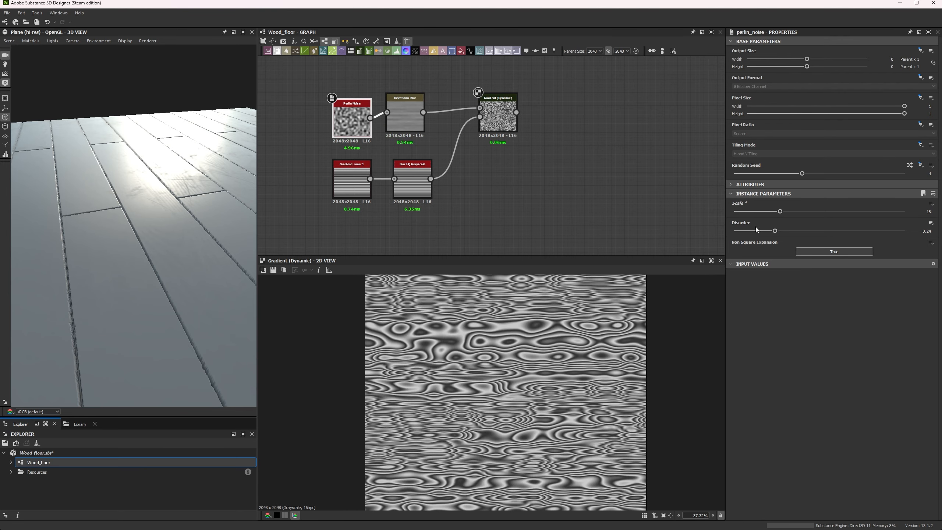
pyautogui.scroll(5, 555, 387)
pyautogui.scroll(4, 565, 386)
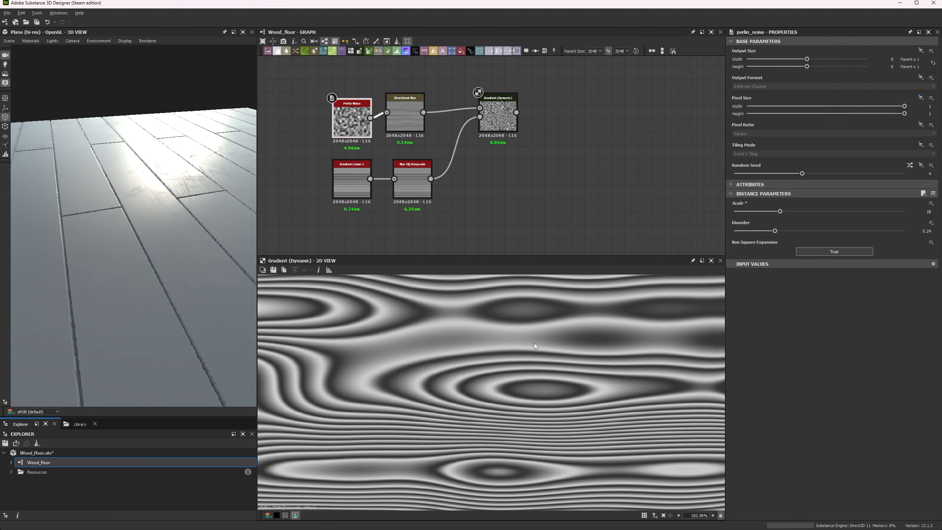
pyautogui.scroll(-5, 549, 391)
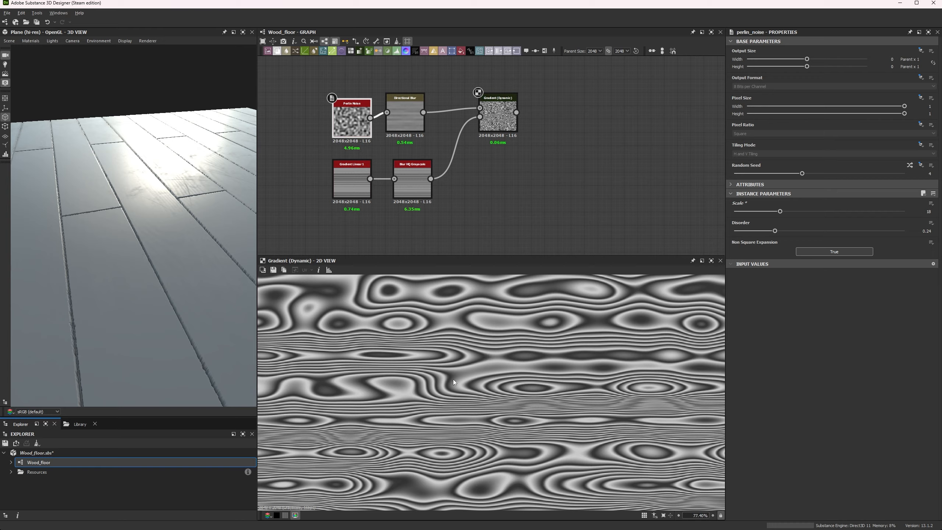
pyautogui.scroll(4, 457, 391)
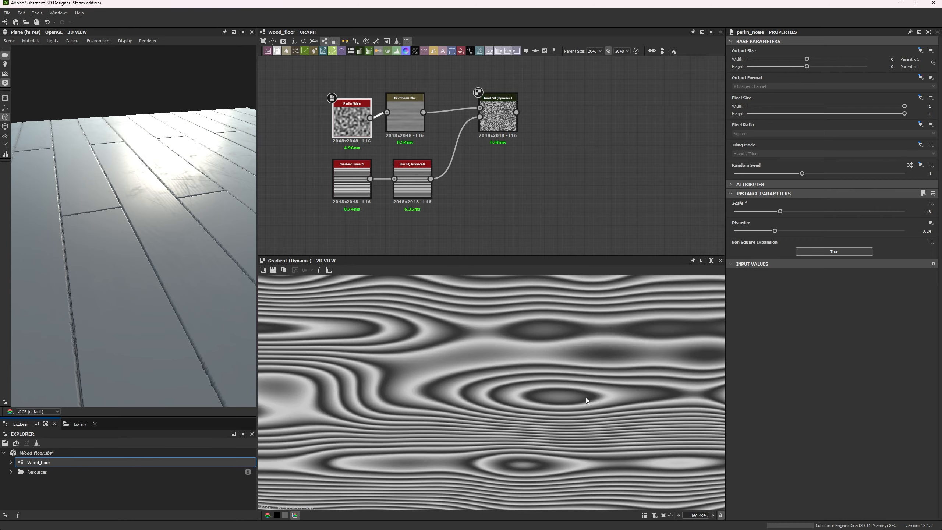
pyautogui.scroll(-5, 499, 371)
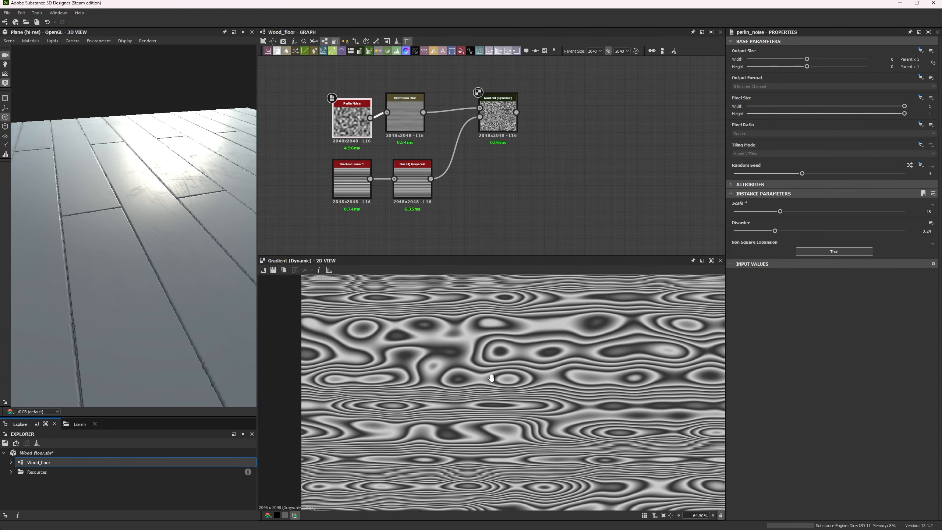
# Try a Directional Blur intensity of about 300 on the copied chain and undo the change
pyautogui.click(417, 127)
pyautogui.moveTo(819, 208)
pyautogui.mouseDown()
pyautogui.moveTo(861, 203)
pyautogui.moveTo(807, 204)
pyautogui.moveTo(862, 203)
pyautogui.mouseUp()
pyautogui.scroll(-5, 569, 365)
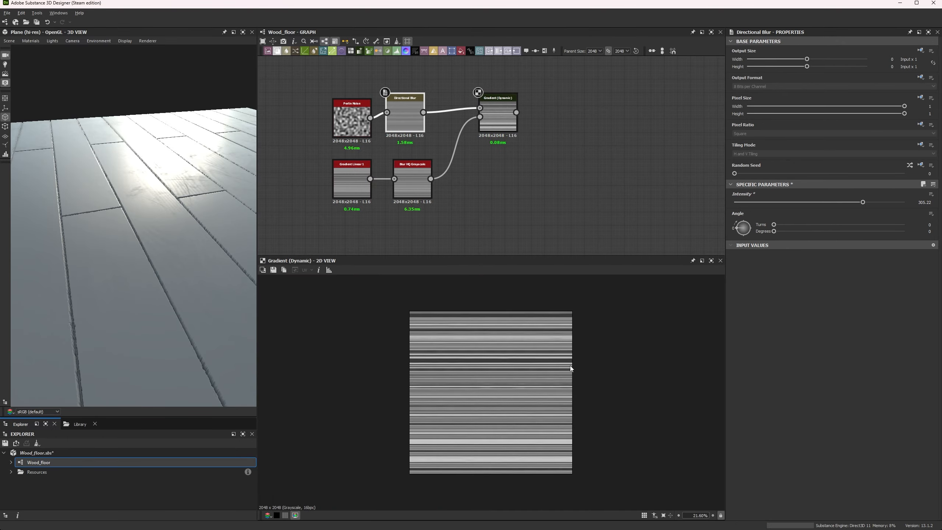
pyautogui.hotkey('ctrl', 'z')
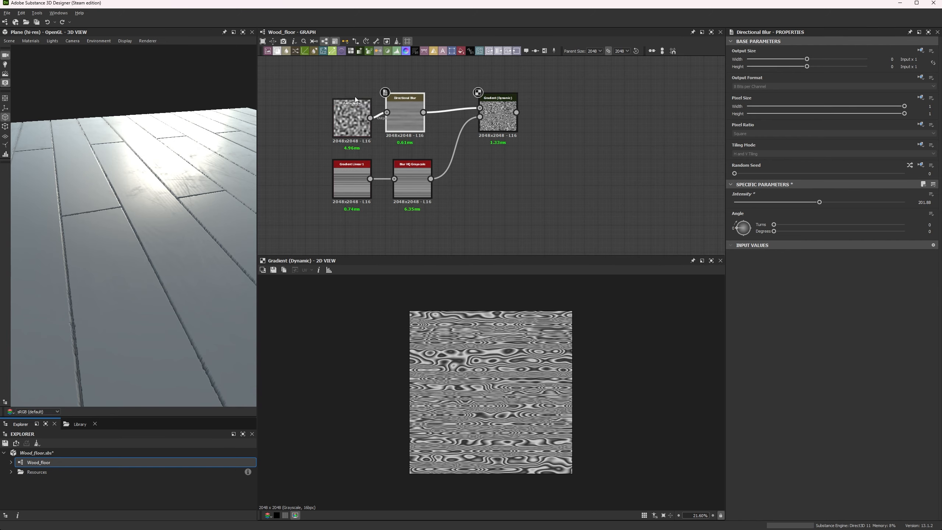
# Compare the copied Directional Blur with the Gradient (Dynamic) output, looking closely at the knots and rings
pyautogui.scroll(7, 363, 343)
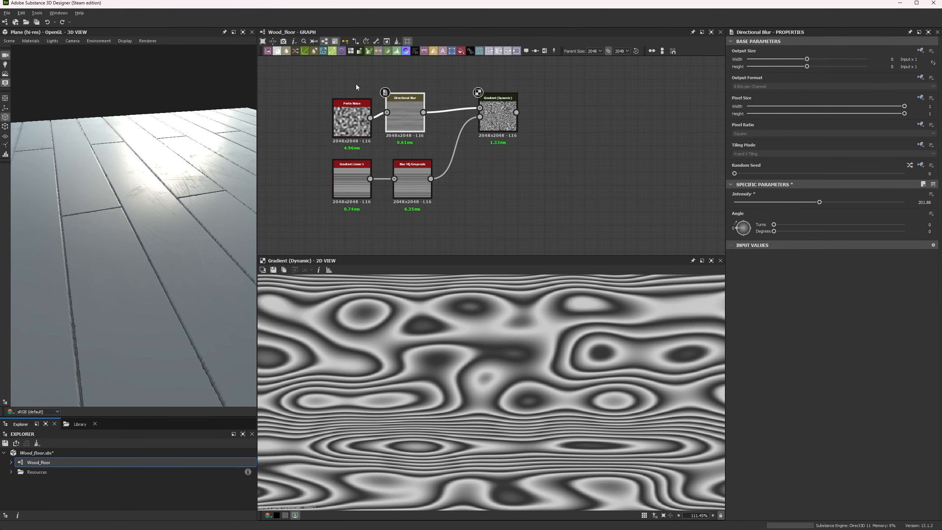
pyautogui.doubleClick(407, 127)
pyautogui.doubleClick(512, 120)
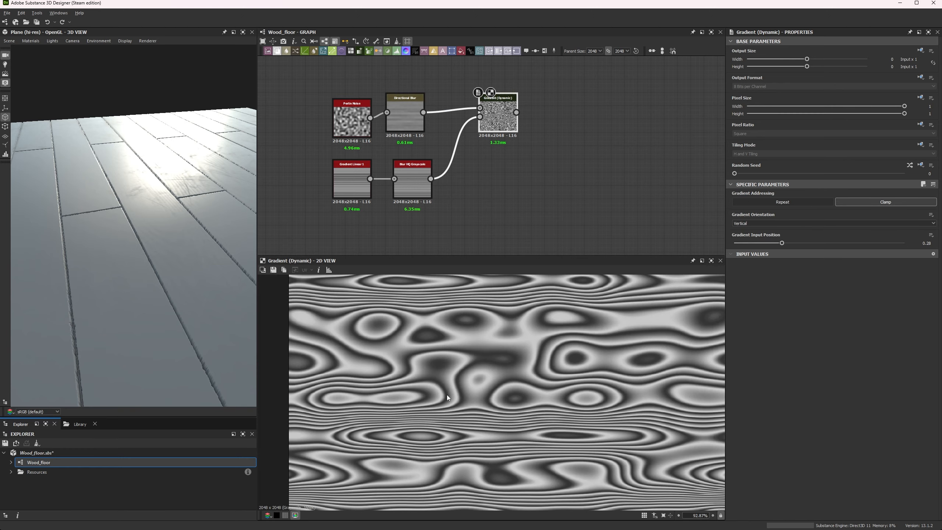
pyautogui.scroll(-1, 448, 397)
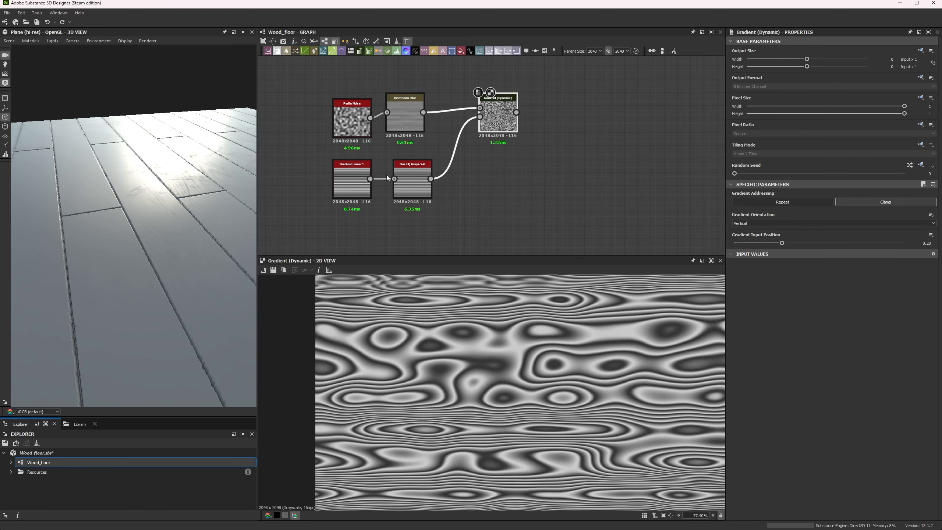
# Try a Tiling of 295 on the copied Gradient Linear 1, inspect the denser rings and undo the change
pyautogui.click(352, 180)
pyautogui.scroll(-3, 456, 391)
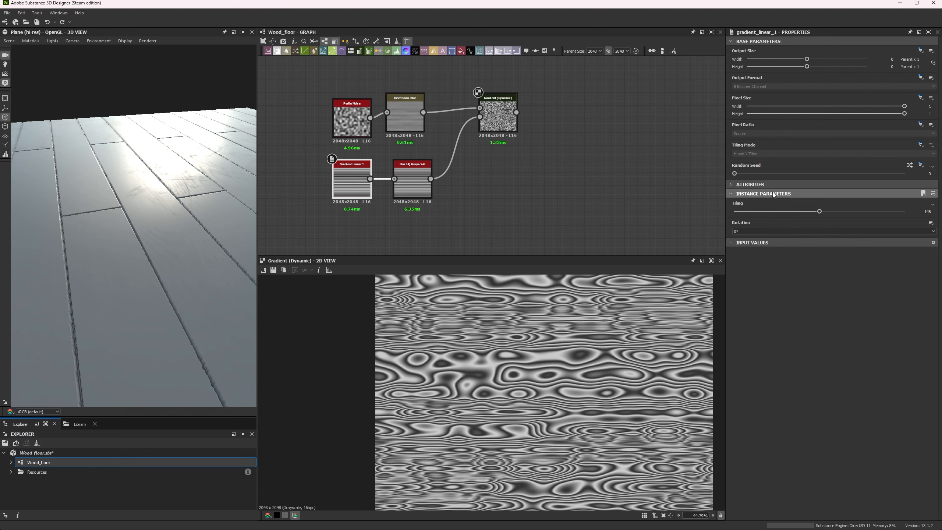
pyautogui.moveTo(819, 212); pyautogui.dragTo(909, 227)
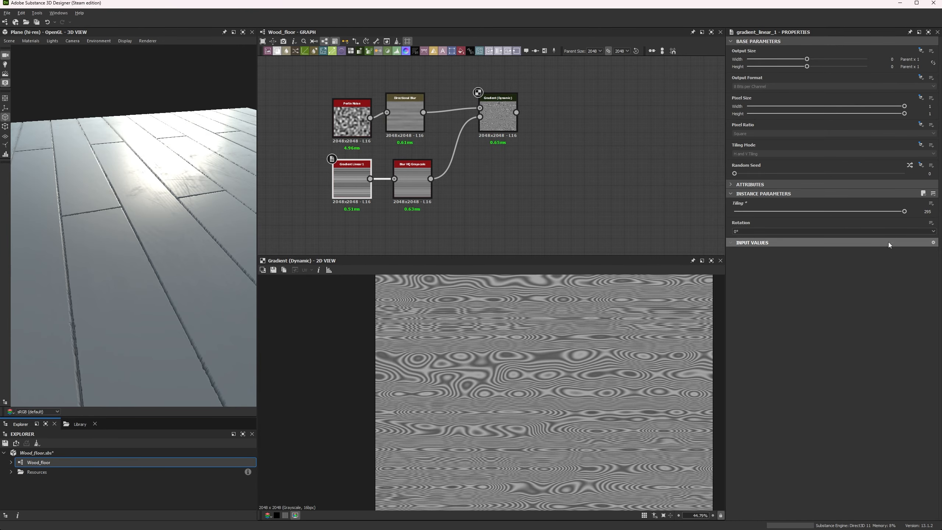
pyautogui.scroll(7, 537, 397)
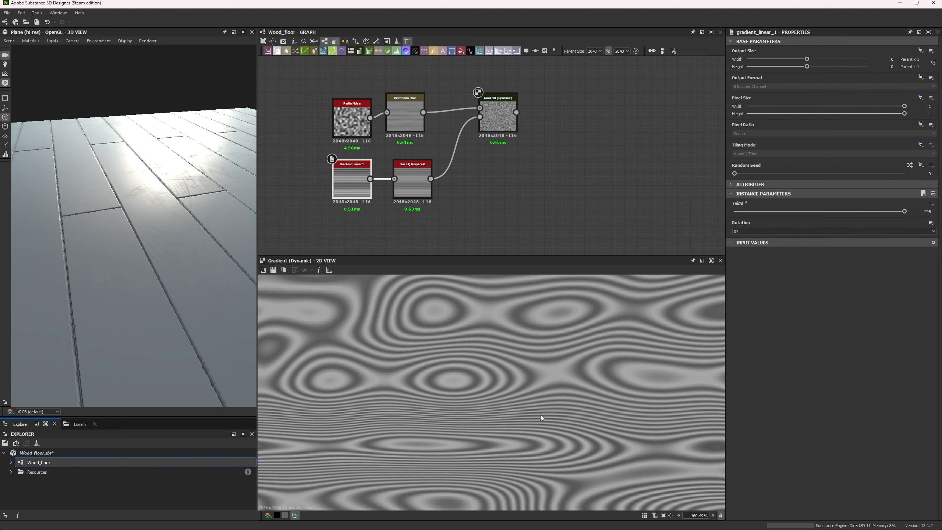
pyautogui.scroll(5, 547, 405)
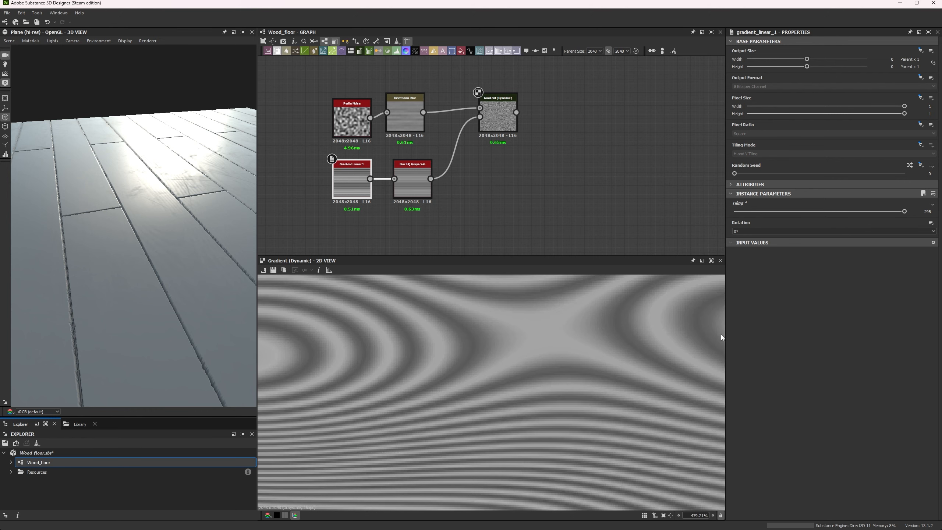
pyautogui.hotkey('ctrl', 'z')
pyautogui.scroll(-9, 451, 341)
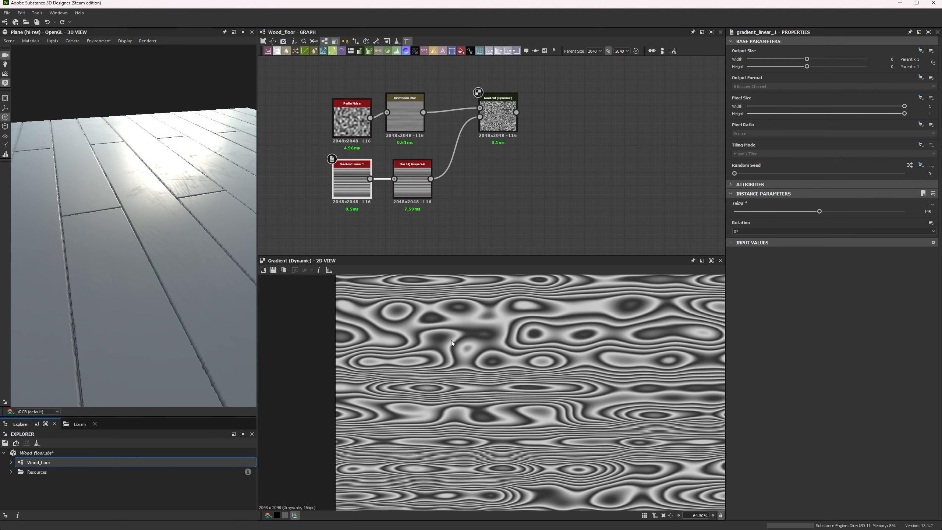
# Test Tiling values of 10 and 1 on the copied Gradient Linear 1 and restore the Tiling to 148
pyautogui.click(923, 212)
pyautogui.write('10')
pyautogui.press('Return')
pyautogui.click(930, 213)
pyautogui.write('1')
pyautogui.press('Return')
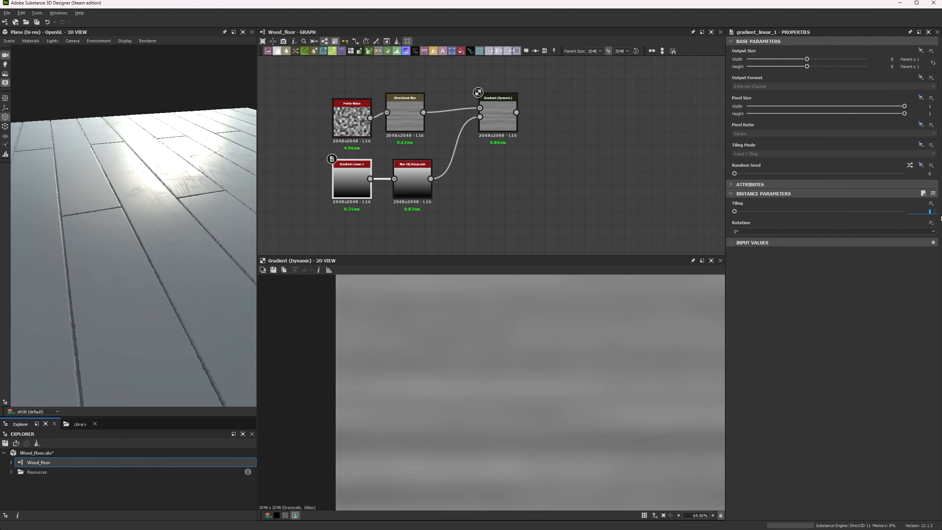
pyautogui.write('48')
pyautogui.press('Return')
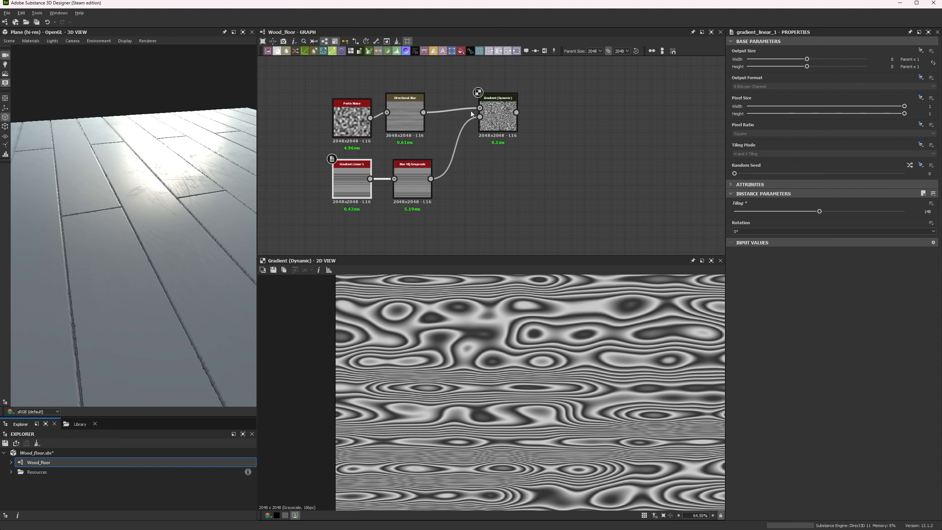
# Test an Intensity of 0 on the copied Blur HQ Grayscale, compare the Gradient (Dynamic) output and undo the change
pyautogui.click(496, 114)
pyautogui.doubleClick(418, 174)
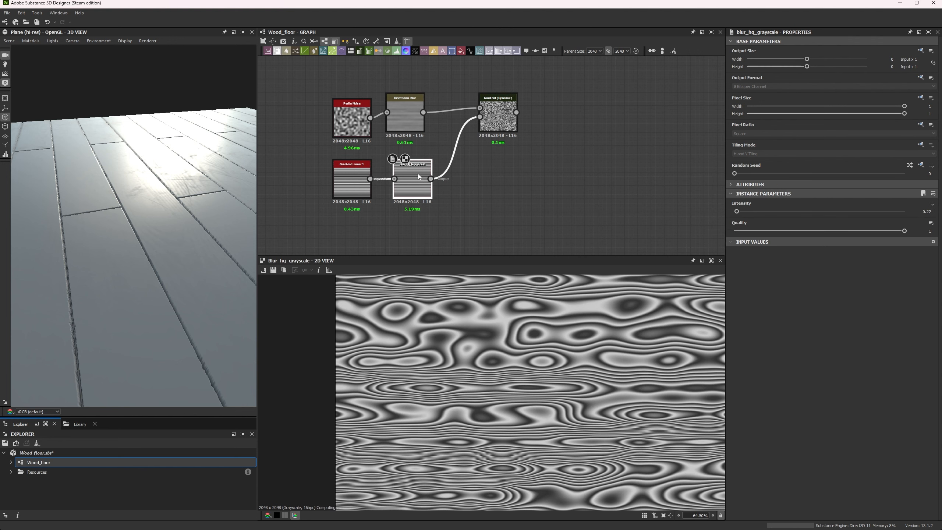
pyautogui.doubleClick(500, 128)
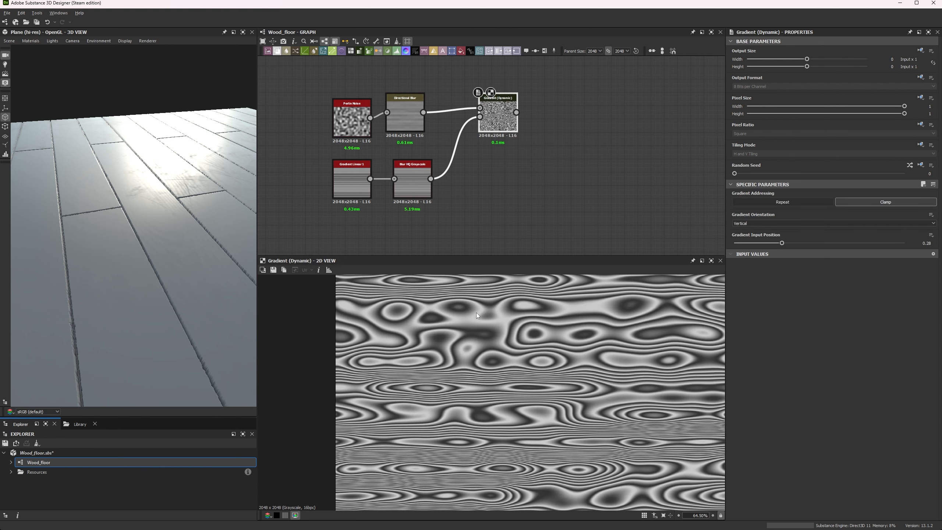
pyautogui.scroll(8, 477, 313)
pyautogui.click(423, 184)
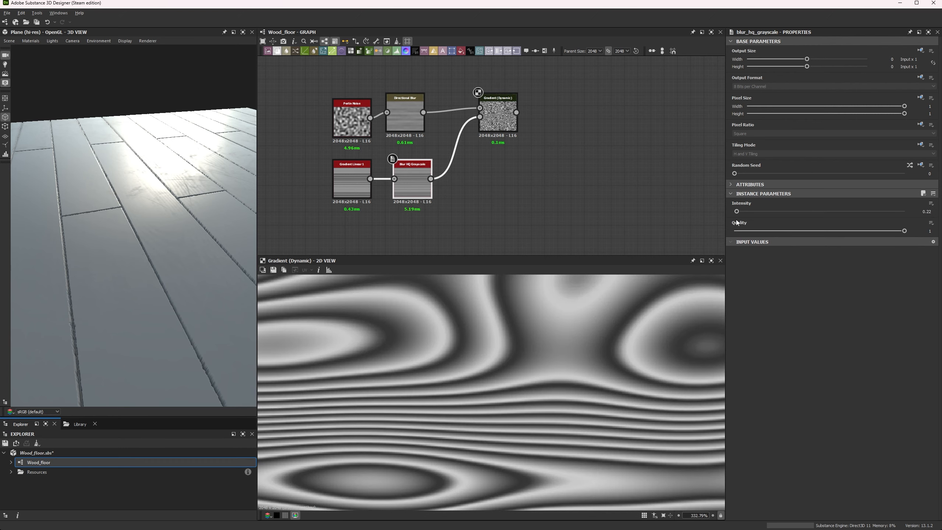
pyautogui.click(736, 212)
pyautogui.scroll(-10, 451, 365)
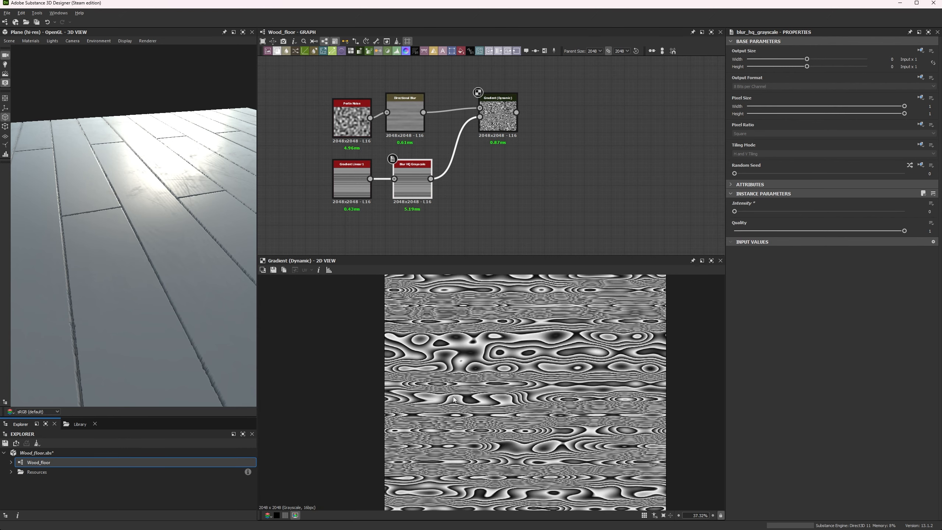
pyautogui.hotkey('ctrl', 'z')
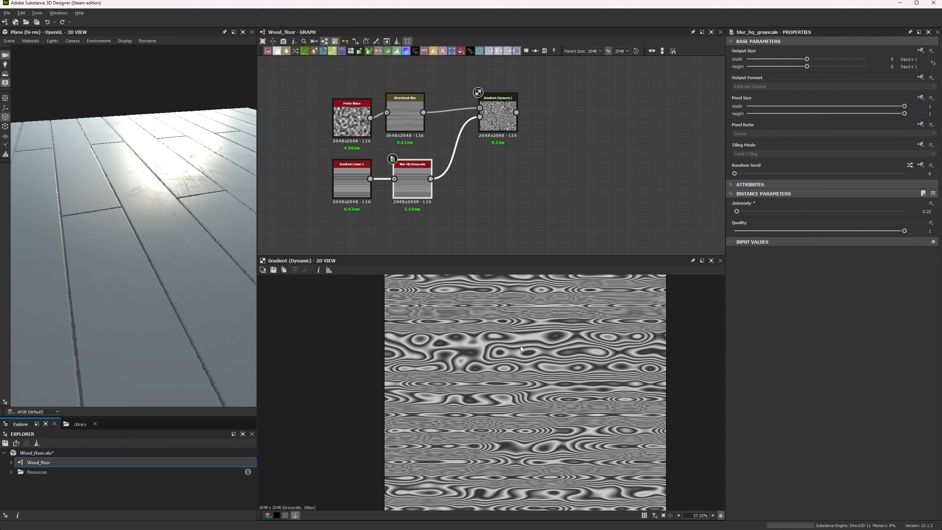
pyautogui.scroll(4, 449, 340)
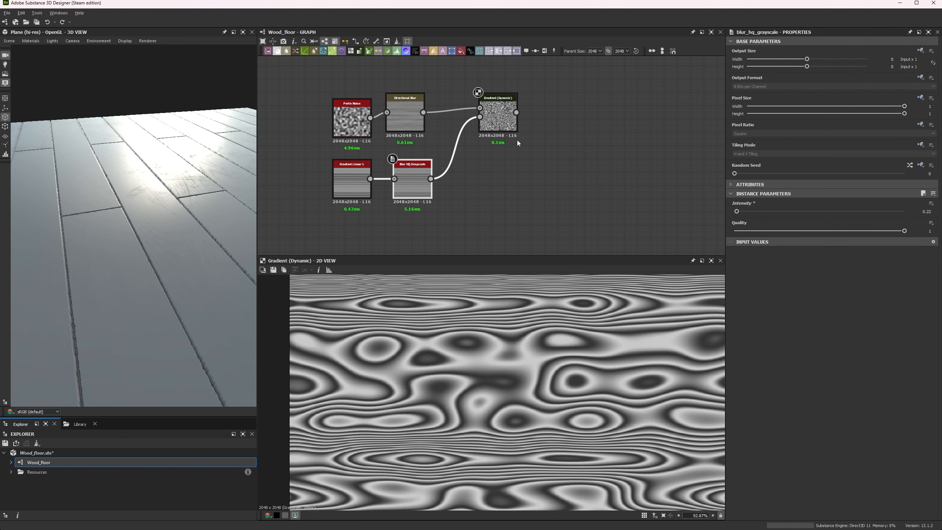
# Test the Gradient Input Position and the Horizontal orientation on the copied Gradient (Dynamic), restoring the orientation to Vertical
pyautogui.click(493, 126)
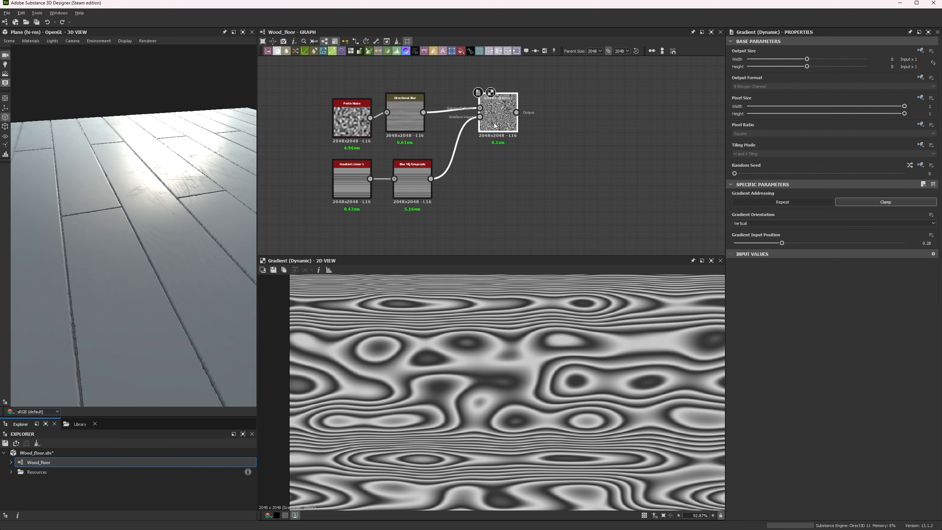
pyautogui.moveTo(782, 243)
pyautogui.mouseDown()
pyautogui.moveTo(765, 242)
pyautogui.moveTo(920, 246)
pyautogui.moveTo(771, 236)
pyautogui.mouseUp()
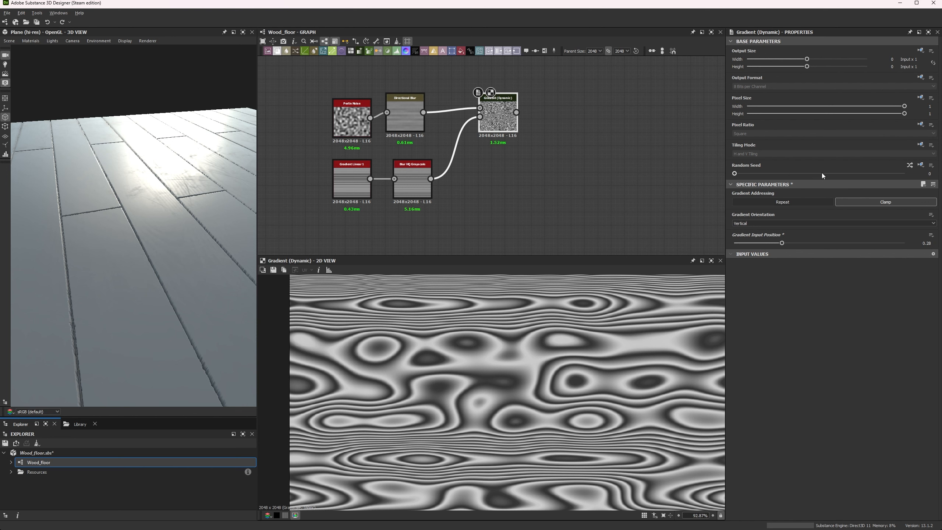
pyautogui.click(757, 224)
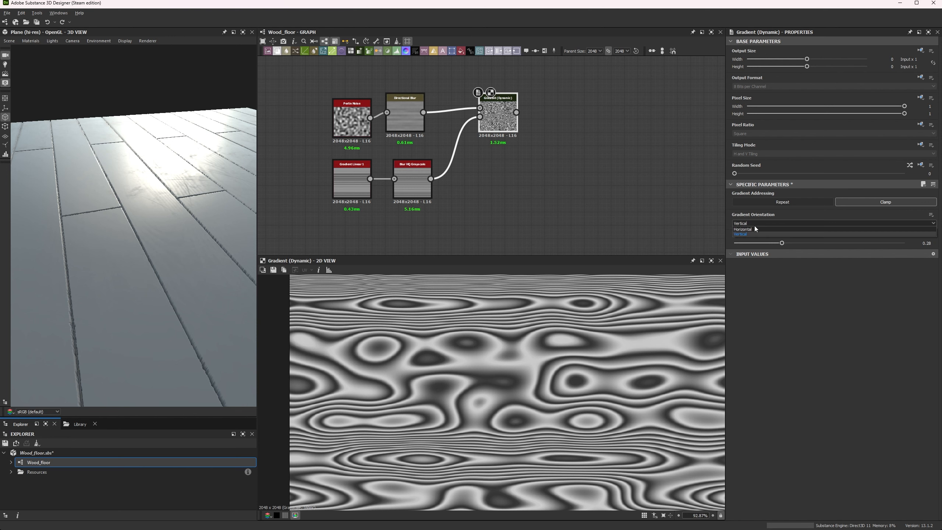
pyautogui.click(752, 229)
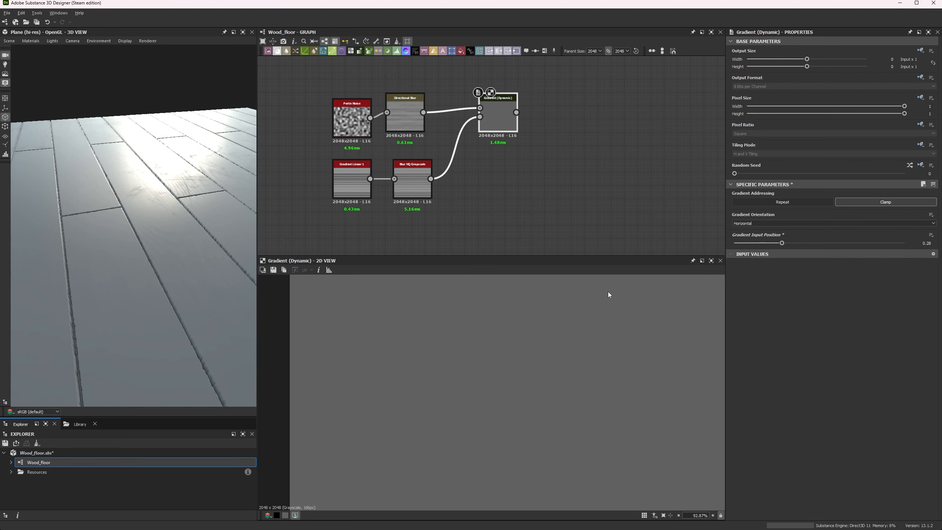
pyautogui.scroll(-5, 590, 312)
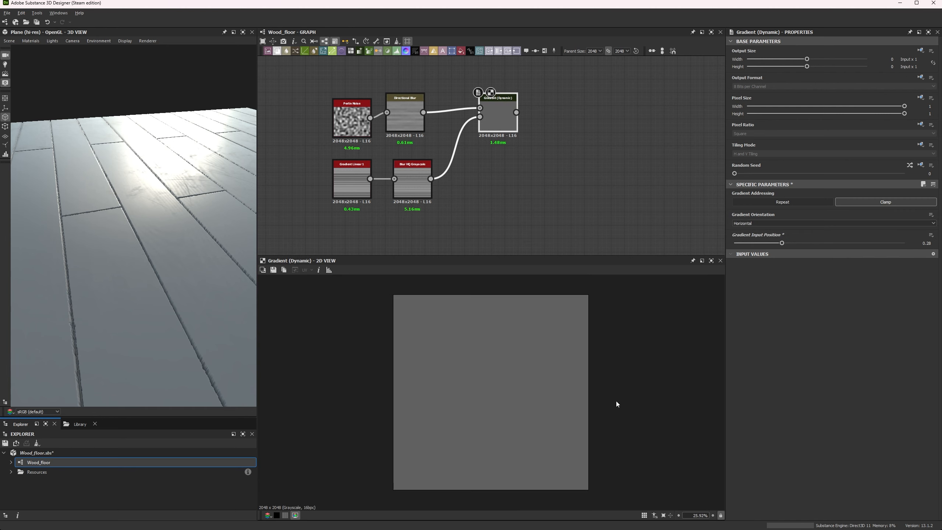
pyautogui.click(751, 222)
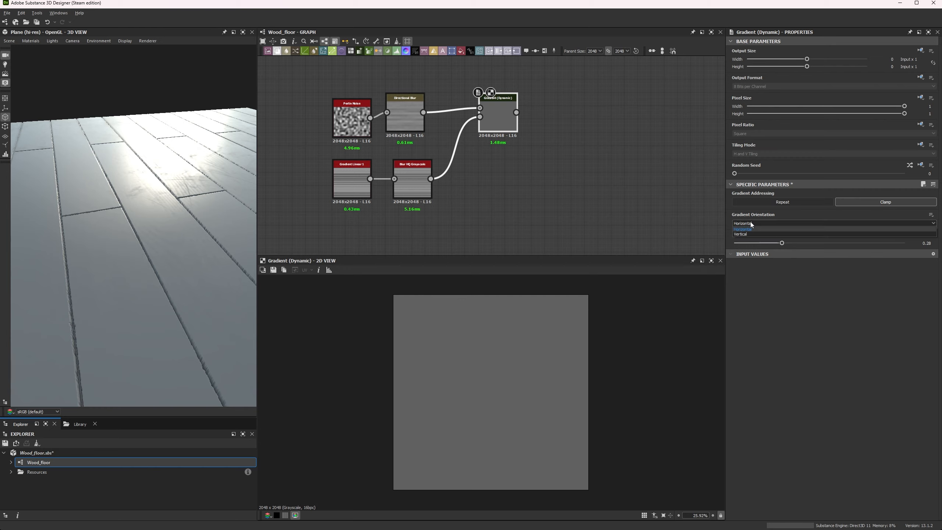
pyautogui.click(742, 235)
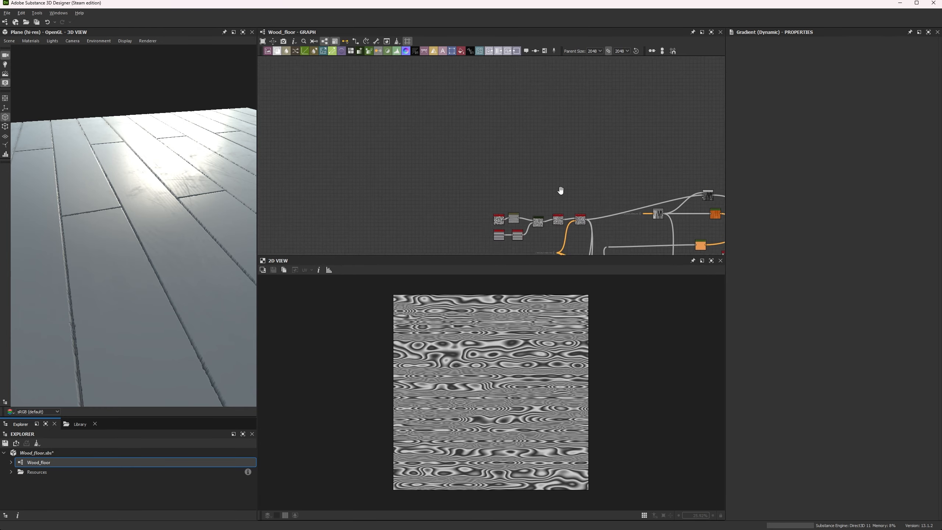
# Go back to the original wood-grain chain and inspect its Gradient (Dynamic) output
pyautogui.moveTo(561, 191); pyautogui.dragTo(522, 94, button='middle')
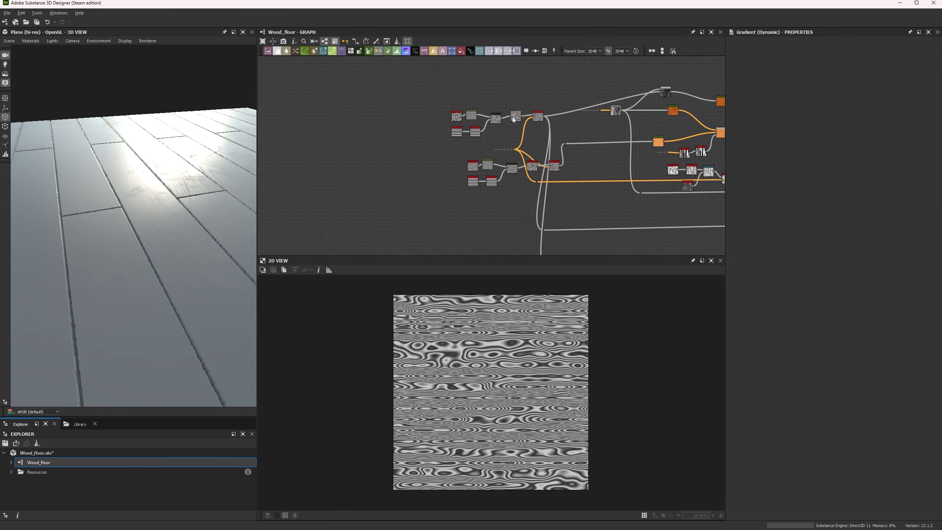
pyautogui.scroll(5, 496, 130)
pyautogui.doubleClick(469, 115)
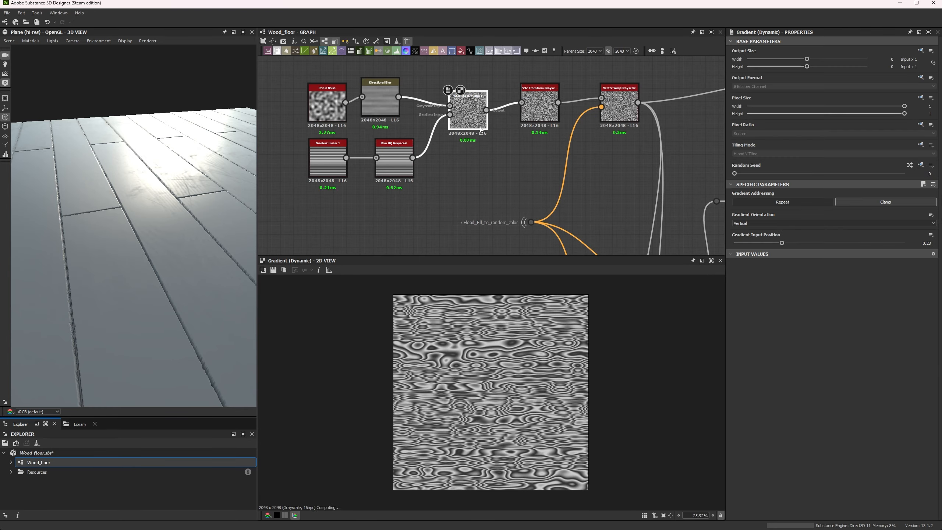
pyautogui.scroll(6, 441, 414)
pyautogui.scroll(-5, 415, 410)
pyautogui.scroll(-1, 415, 409)
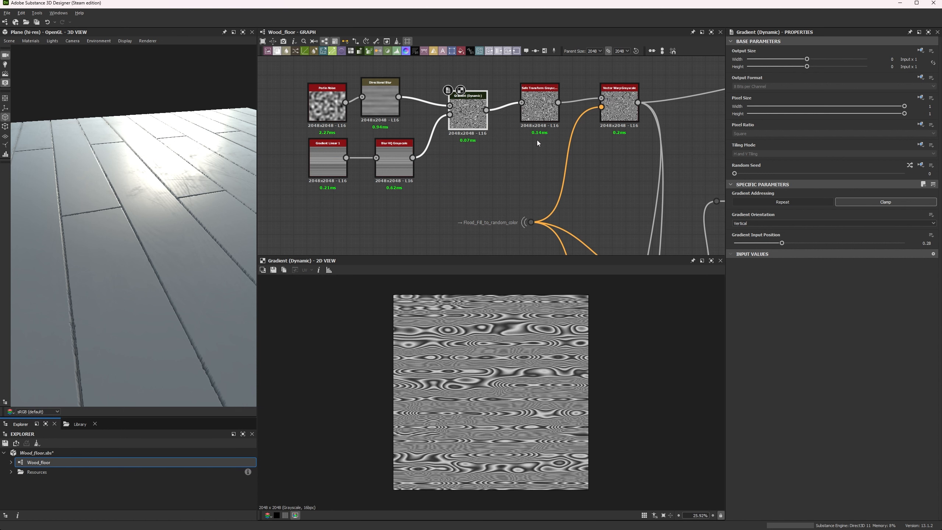
# View the Safe Transform Grayscale output and examine the direction and tiling of its grain
pyautogui.doubleClick(539, 109)
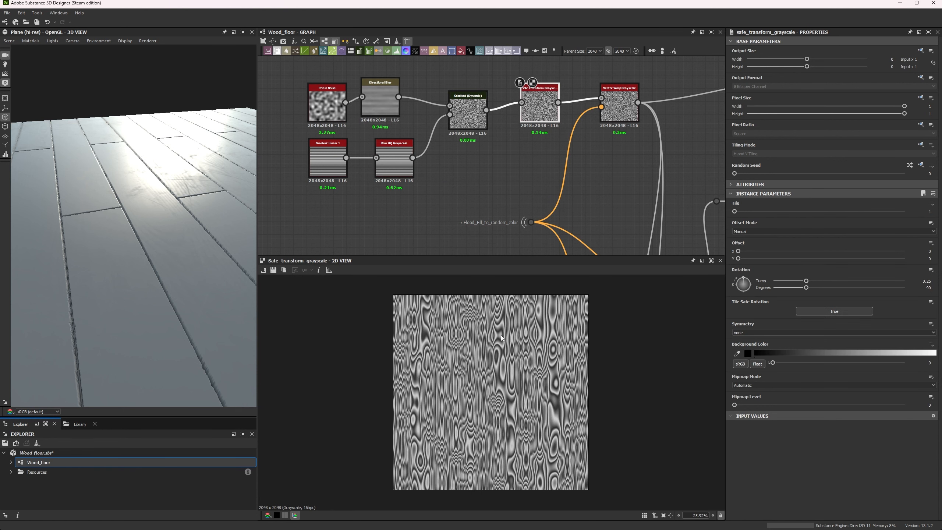
pyautogui.scroll(-3, 501, 338)
pyautogui.scroll(11, 427, 338)
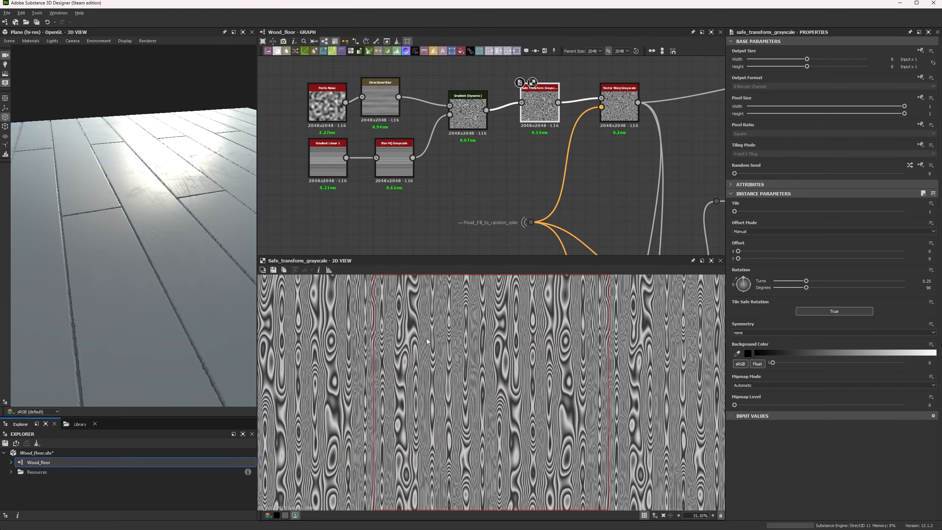
pyautogui.scroll(-10, 353, 366)
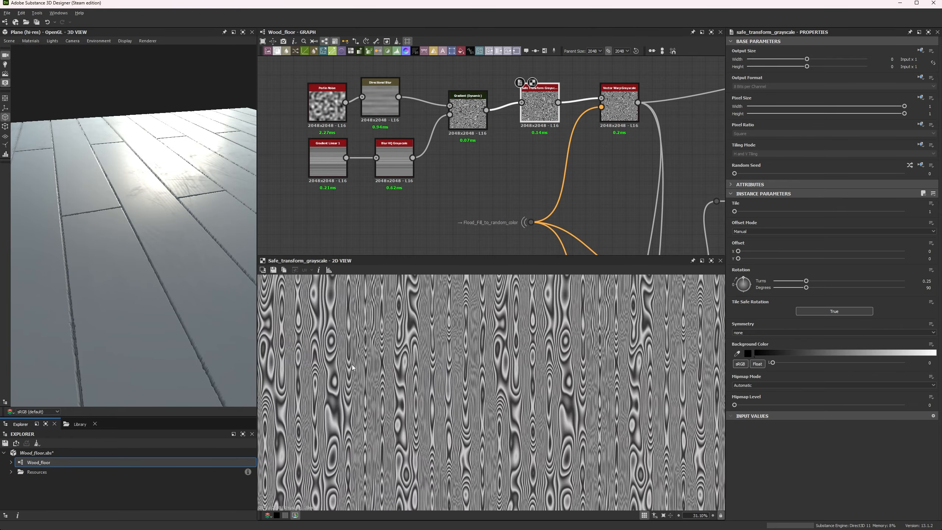
pyautogui.scroll(-7, 593, 143)
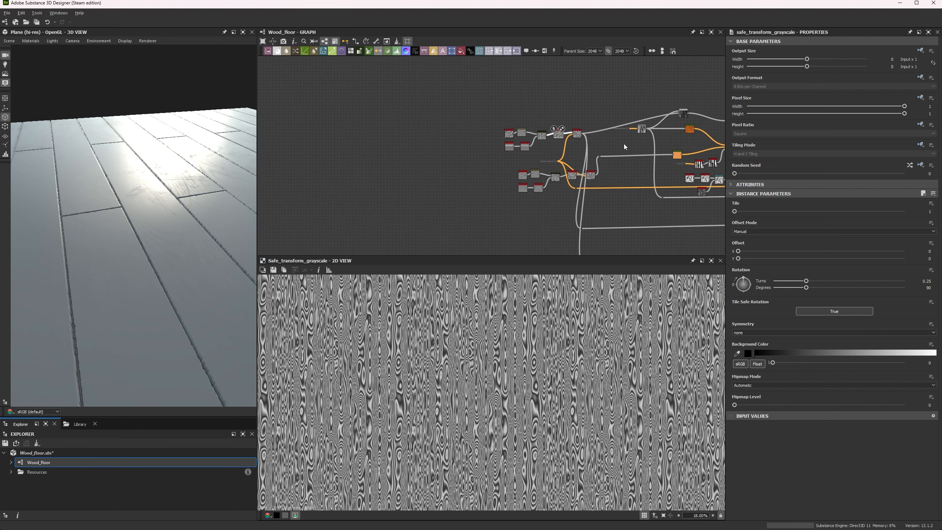
# Connect the Sharpen node at the end of the colour network to the material's colour output node
pyautogui.moveTo(624, 144); pyautogui.dragTo(282, 167, button='middle')
pyautogui.scroll(4, 558, 174)
pyautogui.moveTo(542, 184); pyautogui.dragTo(583, 183)
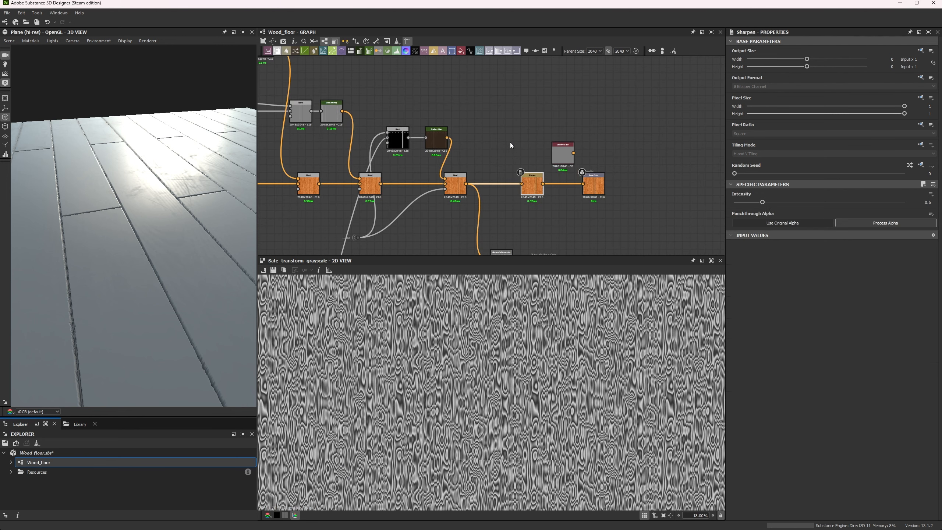
# Try a Tile of 2 on the original Safe Transform Grayscale, inspect the grain on the planks and undo the change
pyautogui.scroll(-7, 503, 153)
pyautogui.moveTo(403, 191); pyautogui.dragTo(600, 200, button='middle')
pyautogui.scroll(4, 489, 157)
pyautogui.scroll(8, 470, 141)
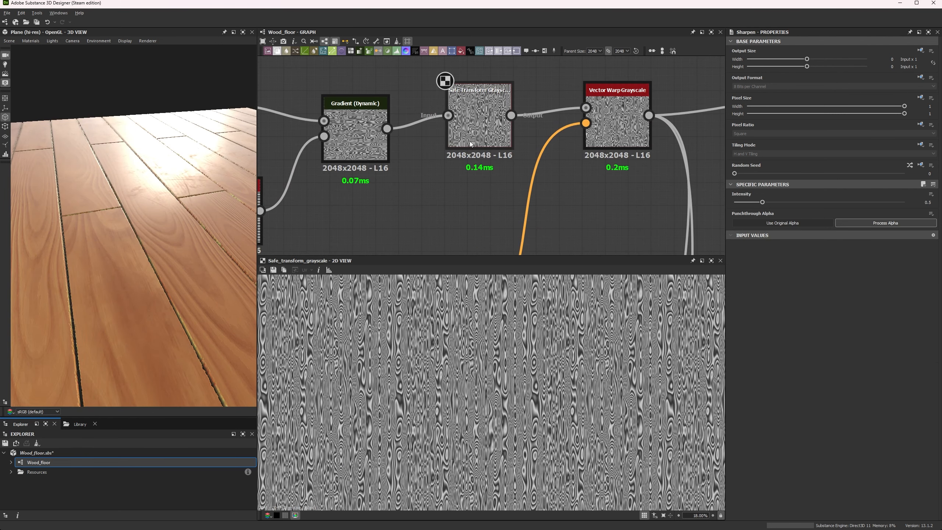
pyautogui.click(479, 129)
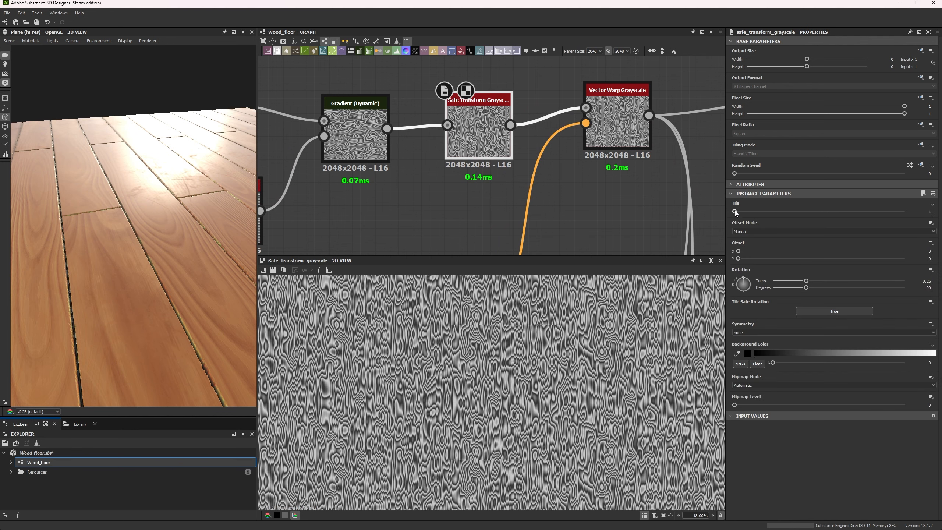
pyautogui.moveTo(735, 212); pyautogui.dragTo(744, 212)
pyautogui.scroll(-4, 159, 125)
pyautogui.moveTo(160, 125); pyautogui.dragTo(186, 156)
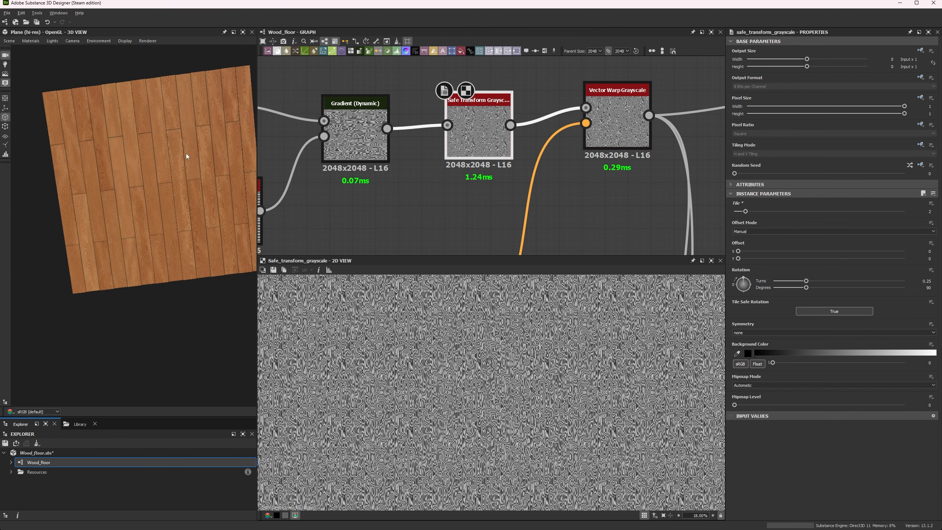
pyautogui.keyDown('alt'); pyautogui.moveTo(186, 156); pyautogui.dragTo(167, 330, button='right'); pyautogui.keyUp('alt')
pyautogui.scroll(-8, 412, 220)
pyautogui.moveTo(402, 225); pyautogui.dragTo(396, 184, button='middle')
pyautogui.hotkey('ctrl', 'z')
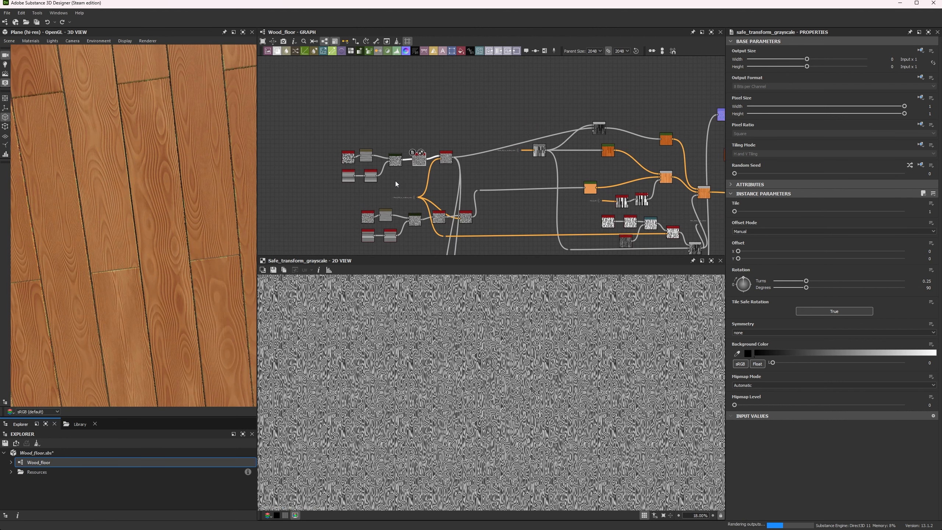
# Try an X Amount of 26 on the Main Pattern's Tile Sampler and inspect the floor's plank layout
pyautogui.scroll(8, 393, 183)
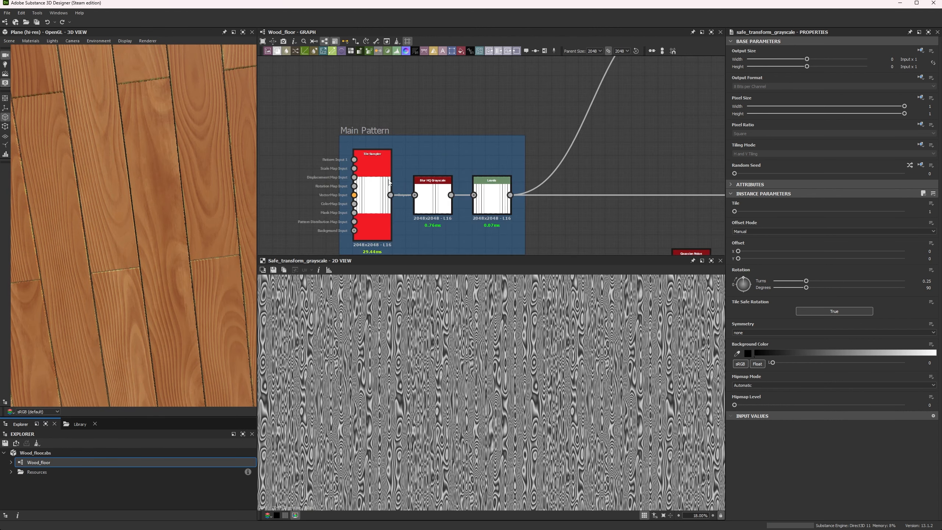
pyautogui.click(389, 182)
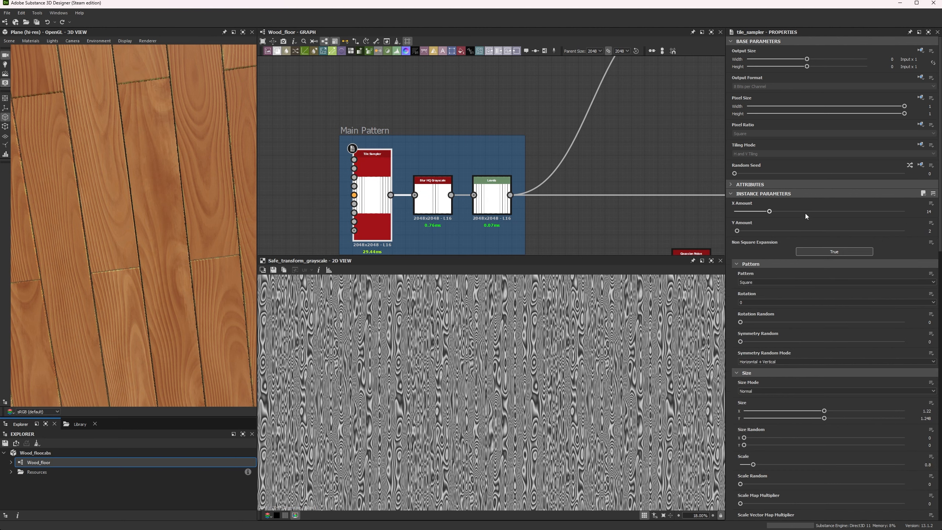
pyautogui.click(801, 211)
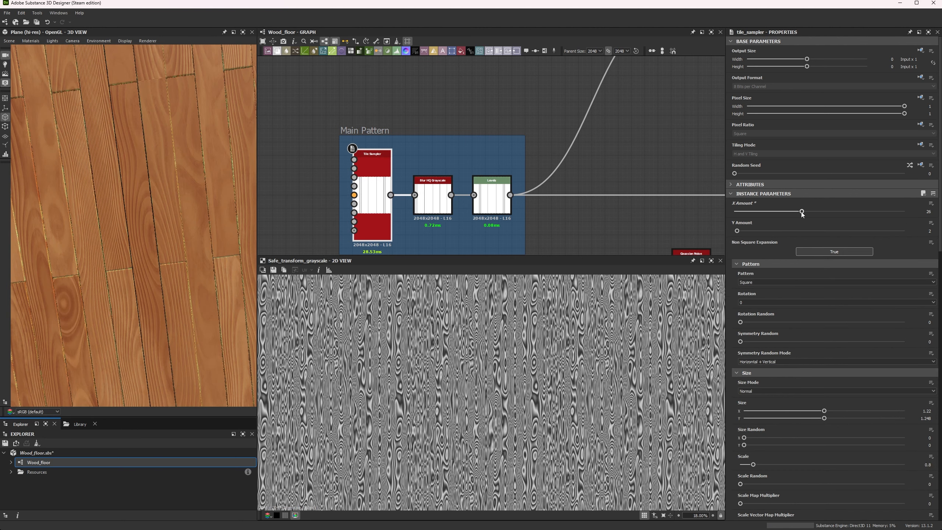
pyautogui.scroll(-5, 161, 143)
pyautogui.moveTo(160, 143); pyautogui.dragTo(152, 201, button='middle')
pyautogui.scroll(-8, 347, 163)
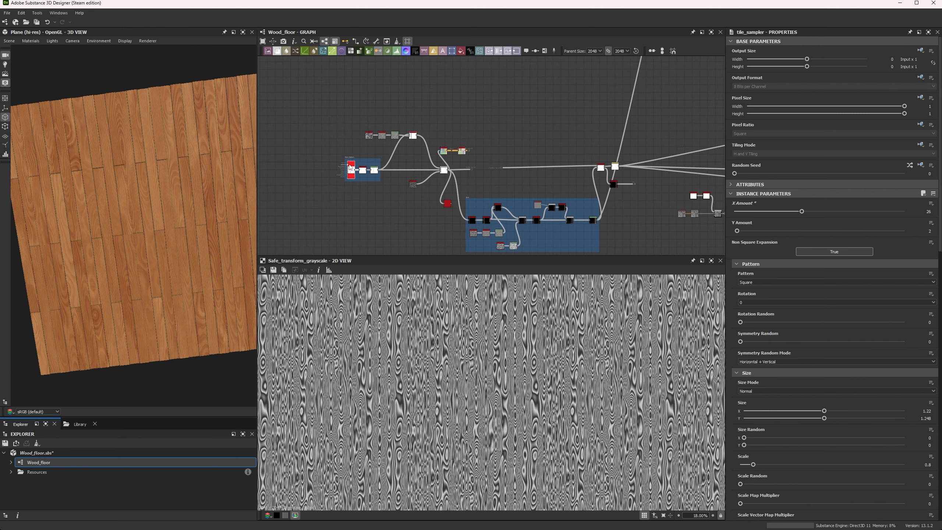
# Try the Random Offset Mode and a higher Tile on Safe Transform Grayscale, undo the tests and save the graph
pyautogui.scroll(5, 384, 128)
pyautogui.scroll(-5, 402, 113)
pyautogui.scroll(6, 443, 84)
pyautogui.click(463, 91)
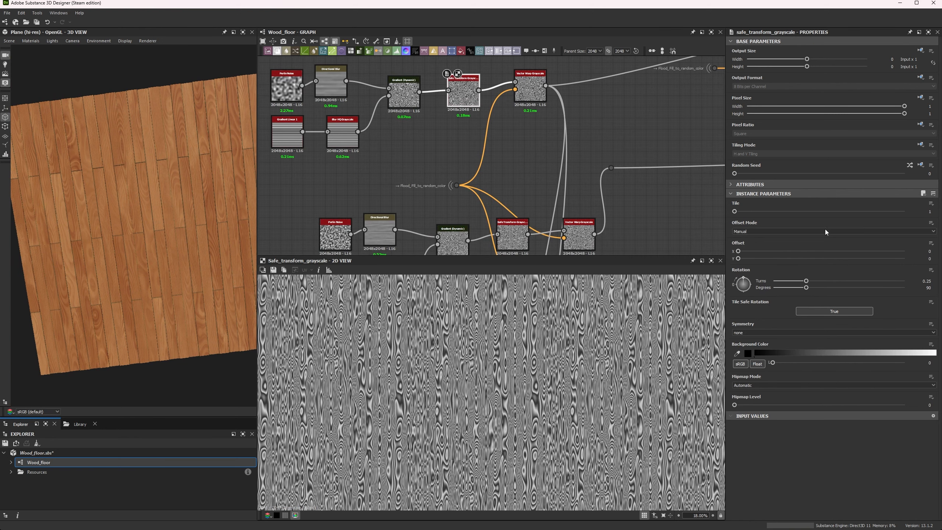
pyautogui.click(742, 230)
pyautogui.click(742, 240)
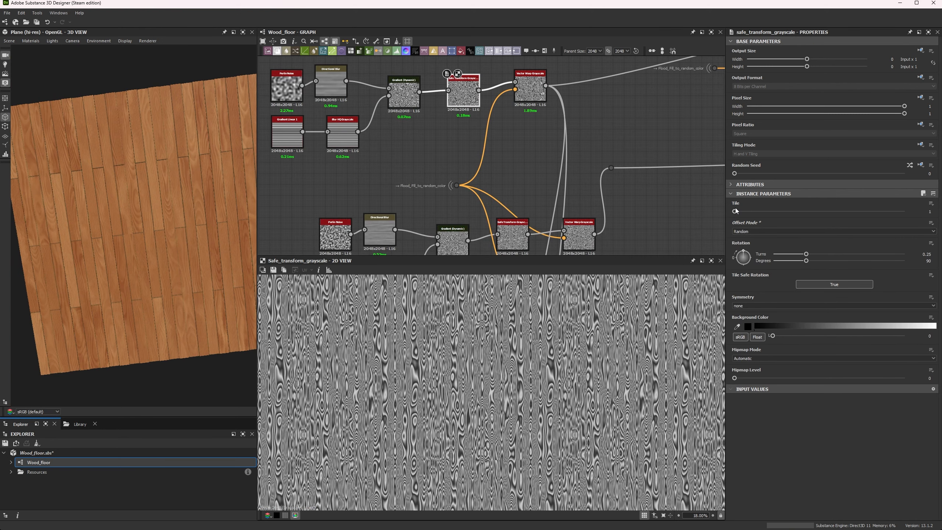
pyautogui.moveTo(735, 212); pyautogui.dragTo(744, 212)
pyautogui.scroll(5, 115, 139)
pyautogui.moveTo(115, 139); pyautogui.dragTo(120, 199)
pyautogui.hotkey('ctrl', 'z')
pyautogui.hotkey('ctrl', 'z')
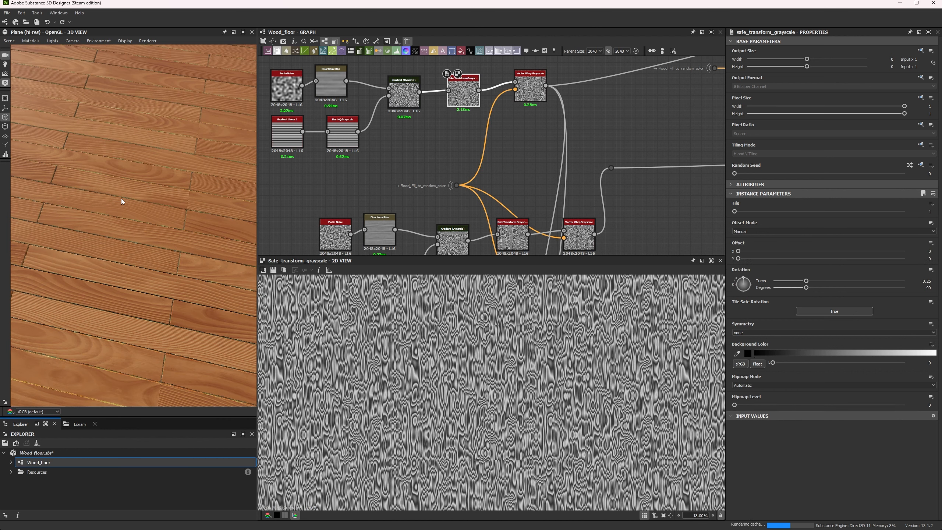
pyautogui.hotkey('ctrl', 's')
# Compare the two wood-grain node chains and view the Gradient (Dynamic) output of the second one
pyautogui.scroll(-1, 524, 117)
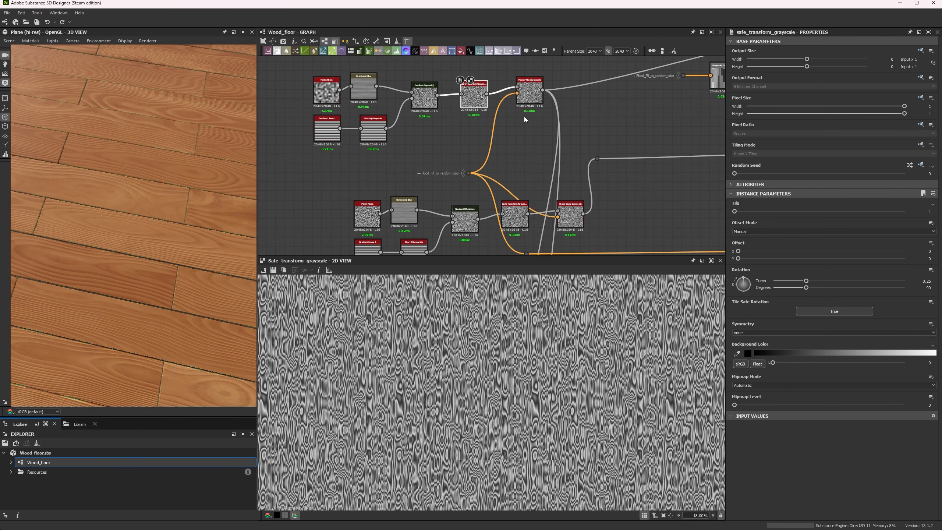
pyautogui.moveTo(524, 116); pyautogui.dragTo(559, 135, button='middle')
pyautogui.moveTo(362, 74); pyautogui.dragTo(490, 98)
pyautogui.scroll(-3, 488, 102)
pyautogui.moveTo(447, 131); pyautogui.dragTo(425, 107, button='middle')
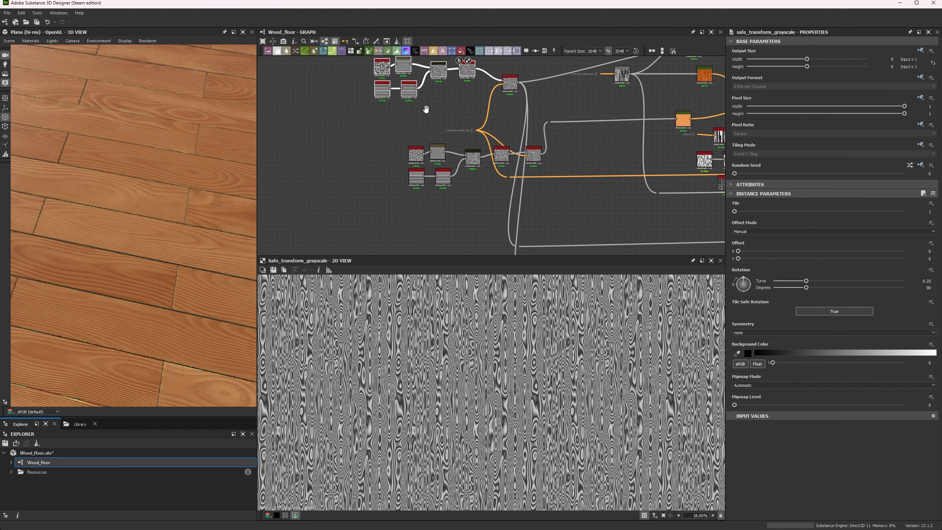
pyautogui.scroll(4, 421, 165)
pyautogui.doubleClick(526, 157)
pyautogui.moveTo(336, 137); pyautogui.dragTo(513, 195)
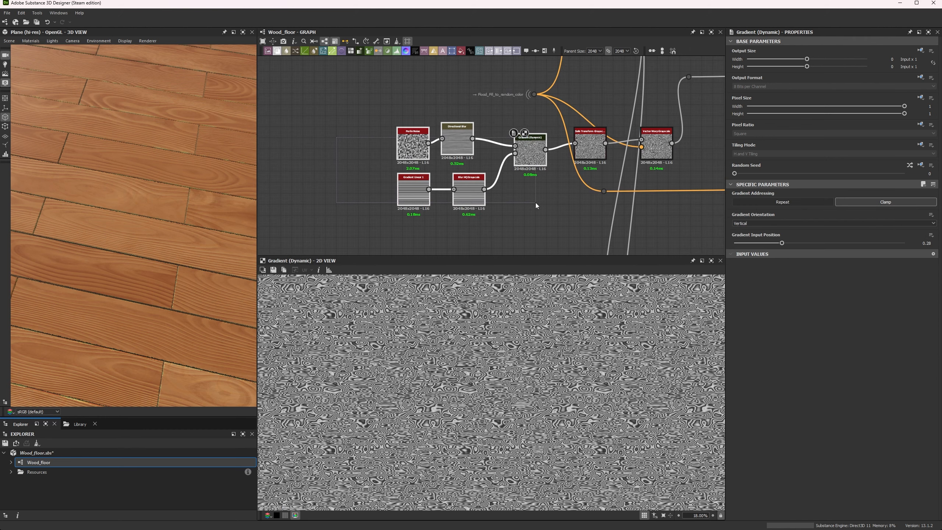
# Compare the Gradient (Dynamic) outputs of the two wood-grain node chains and examine the grain pattern up close
pyautogui.moveTo(530, 156); pyautogui.dragTo(486, 161)
pyautogui.scroll(5, 471, 356)
pyautogui.scroll(-3, 471, 355)
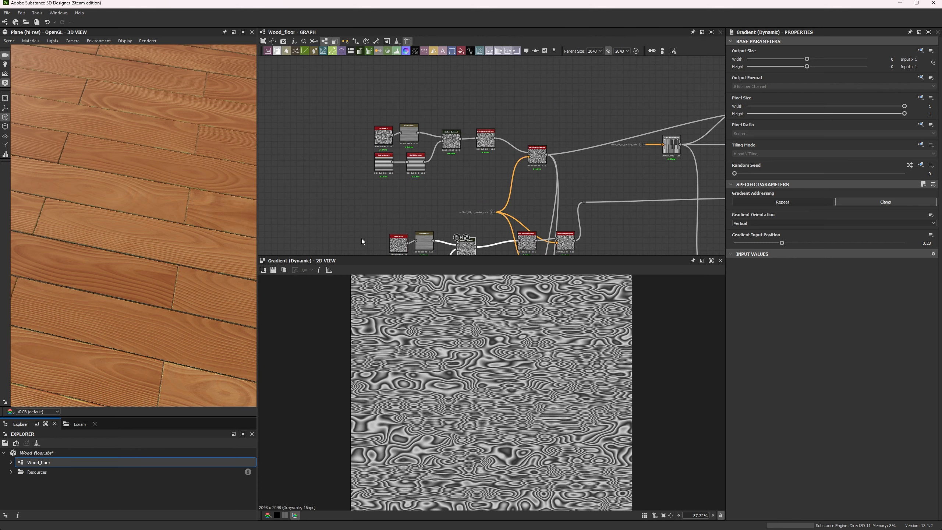
pyautogui.moveTo(431, 224); pyautogui.dragTo(414, 137, button='middle')
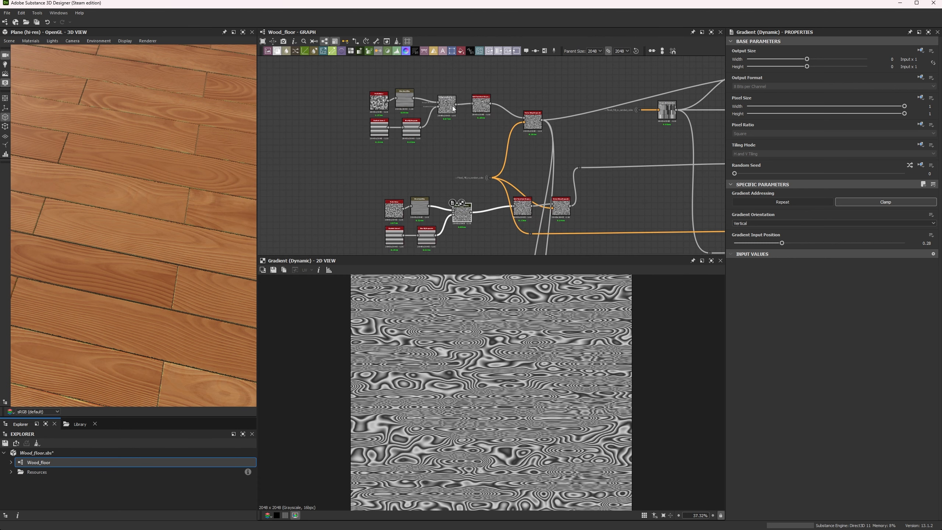
pyautogui.doubleClick(449, 107)
pyautogui.doubleClick(468, 211)
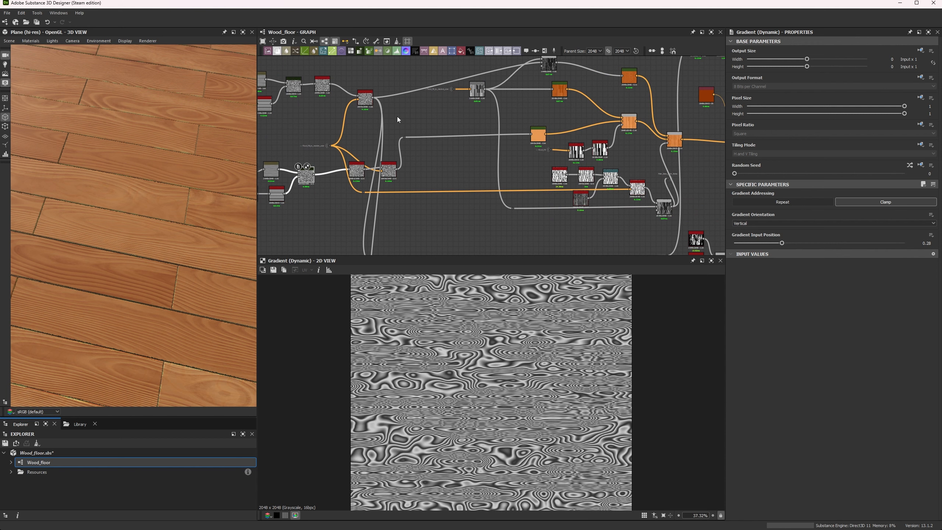
# View the light orange Gradient Map fed by the second grain chain and inspect its subtle grain and the Blend it enters
pyautogui.moveTo(418, 103); pyautogui.dragTo(418, 114, button='middle')
pyautogui.moveTo(498, 126); pyautogui.dragTo(424, 127, button='middle')
pyautogui.scroll(3, 493, 141)
pyautogui.doubleClick(402, 191)
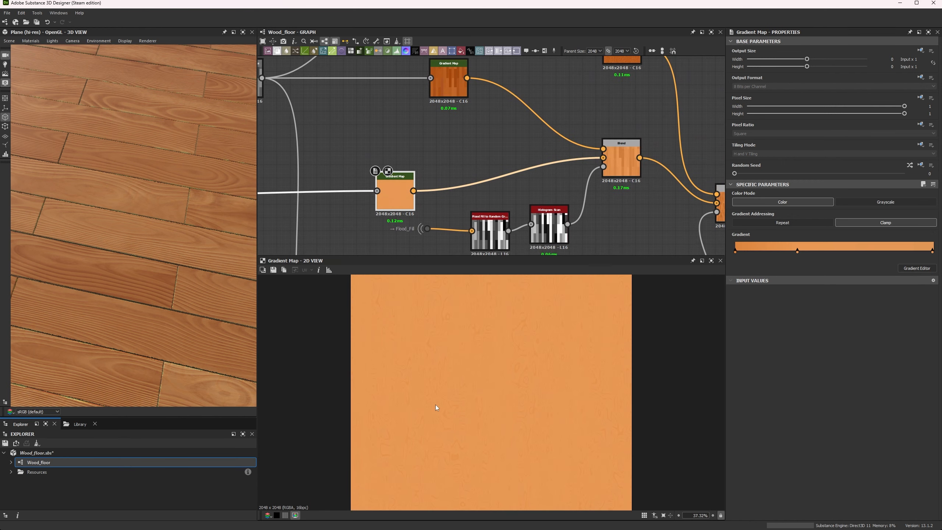
pyautogui.scroll(5, 611, 351)
pyautogui.scroll(-4, 312, 156)
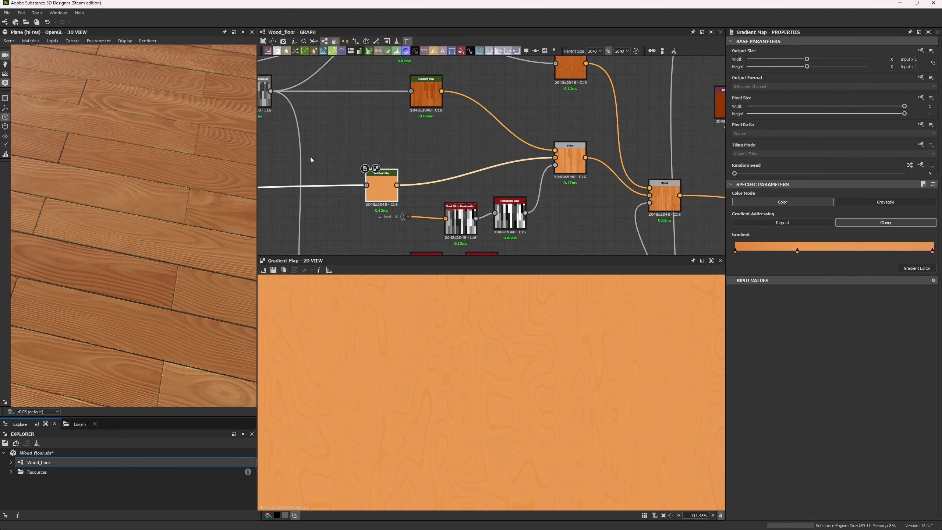
pyautogui.scroll(4, 460, 191)
pyautogui.scroll(-3, 461, 194)
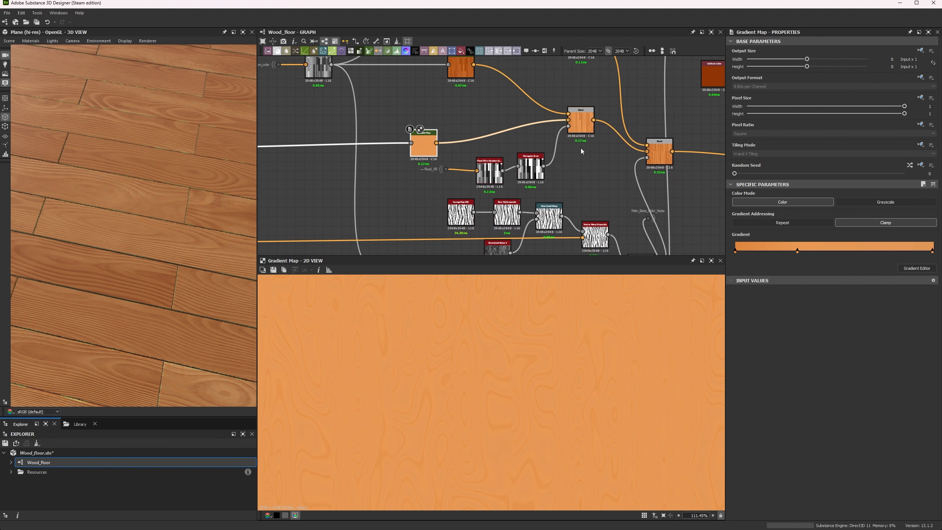
pyautogui.scroll(3, 580, 148)
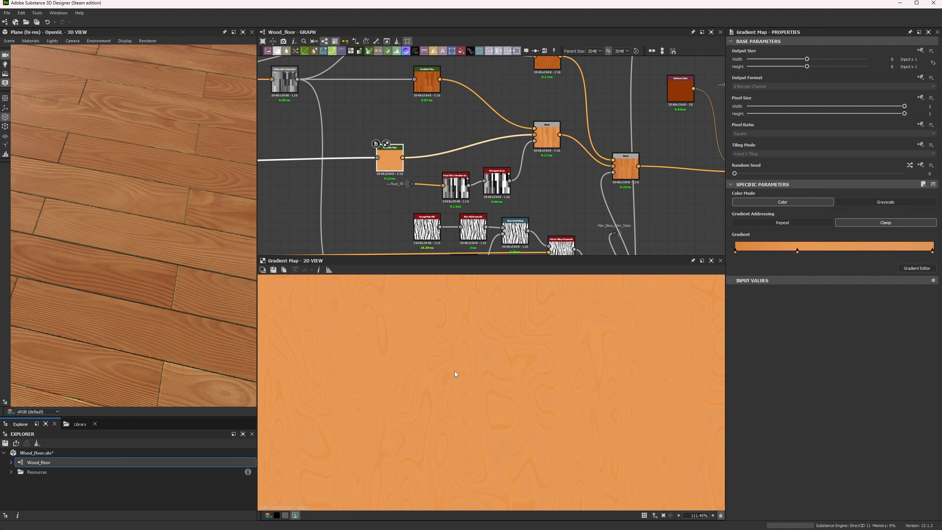
# View the Gradient Map that colours the individual planks and examine the grain nodes in the surrounding colour network
pyautogui.doubleClick(426, 82)
pyautogui.scroll(-5, 387, 377)
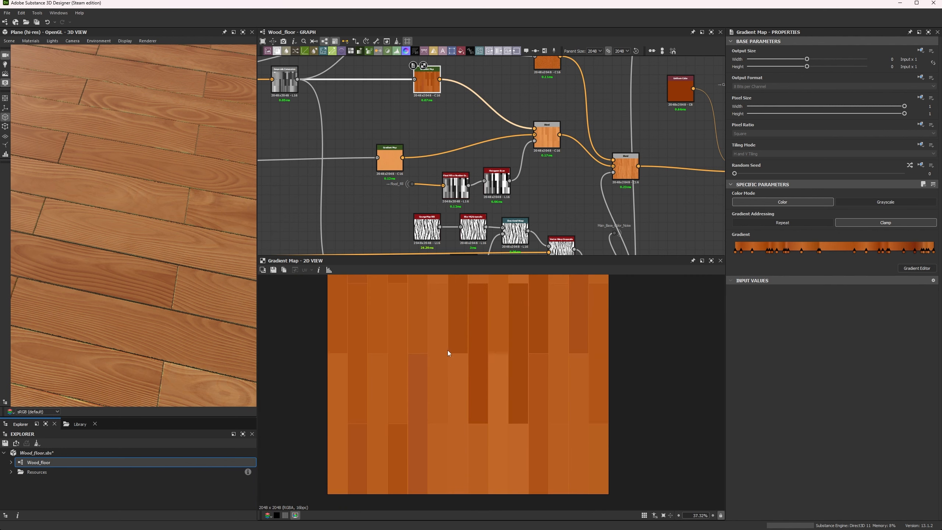
pyautogui.scroll(-2, 429, 315)
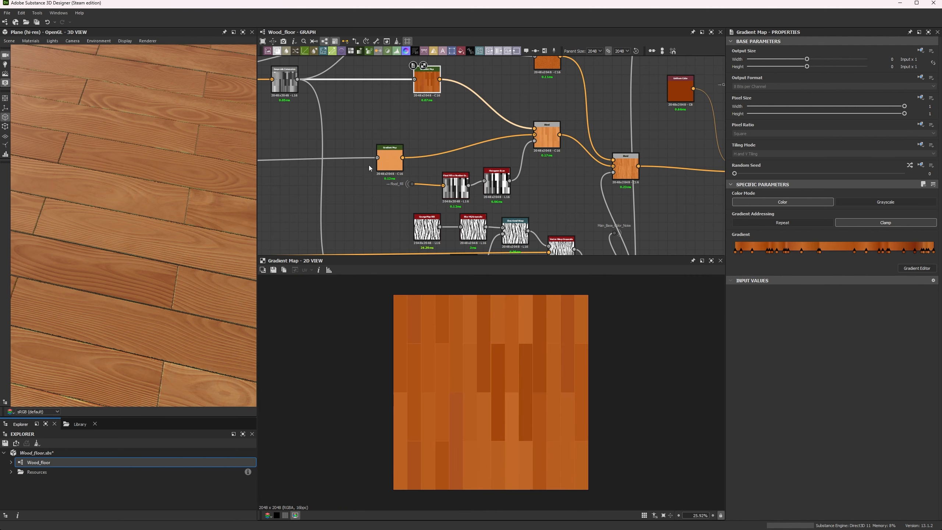
pyautogui.scroll(-4, 337, 177)
pyautogui.moveTo(286, 189); pyautogui.dragTo(461, 170, button='middle')
pyautogui.scroll(5, 339, 178)
pyautogui.doubleClick(379, 184)
pyautogui.scroll(-2, 440, 288)
pyautogui.scroll(-1, 441, 267)
pyautogui.scroll(-2, 501, 167)
# Compare the Grayscale Conversion's plank values with the output of the Gradient Map it feeds
pyautogui.moveTo(541, 118); pyautogui.dragTo(401, 171, button='middle')
pyautogui.moveTo(512, 144); pyautogui.dragTo(387, 129, button='middle')
pyautogui.moveTo(384, 97); pyautogui.dragTo(322, 156, button='middle')
pyautogui.scroll(3, 312, 151)
pyautogui.doubleClick(309, 149)
pyautogui.scroll(-1, 431, 210)
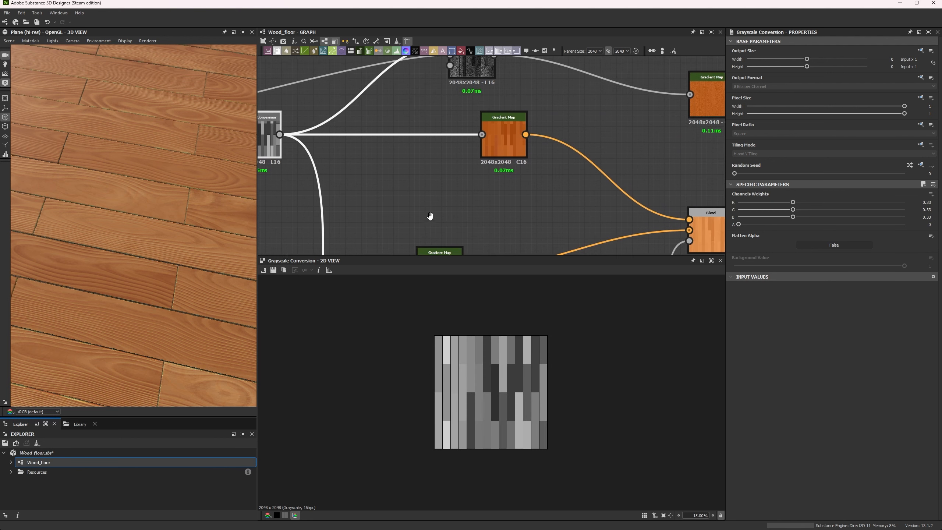
pyautogui.doubleClick(519, 143)
pyautogui.scroll(1, 503, 149)
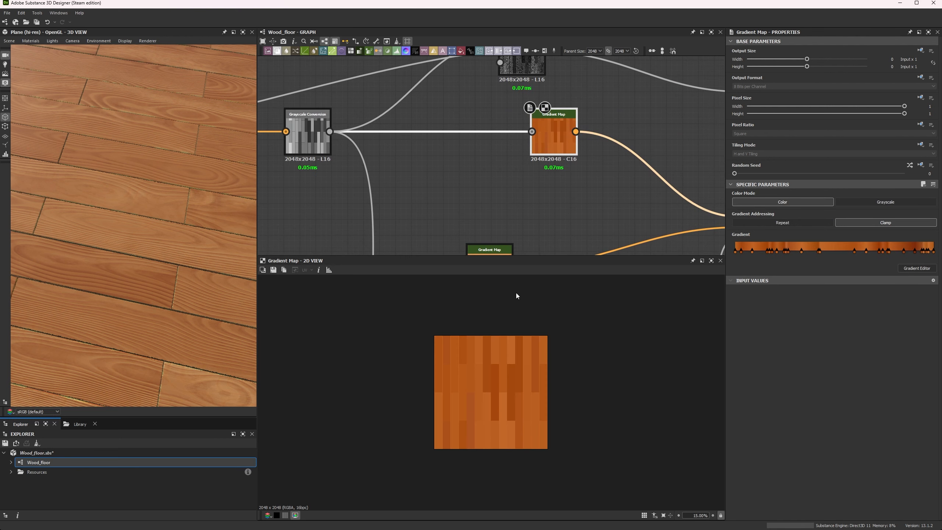
# Move the second grain chain's Safe Transform Grayscale node closer to its Gradient (Dynamic) node
pyautogui.moveTo(585, 218); pyautogui.dragTo(551, 192, button='middle')
pyautogui.scroll(-3, 382, 164)
pyautogui.moveTo(389, 168); pyautogui.dragTo(516, 118, button='middle')
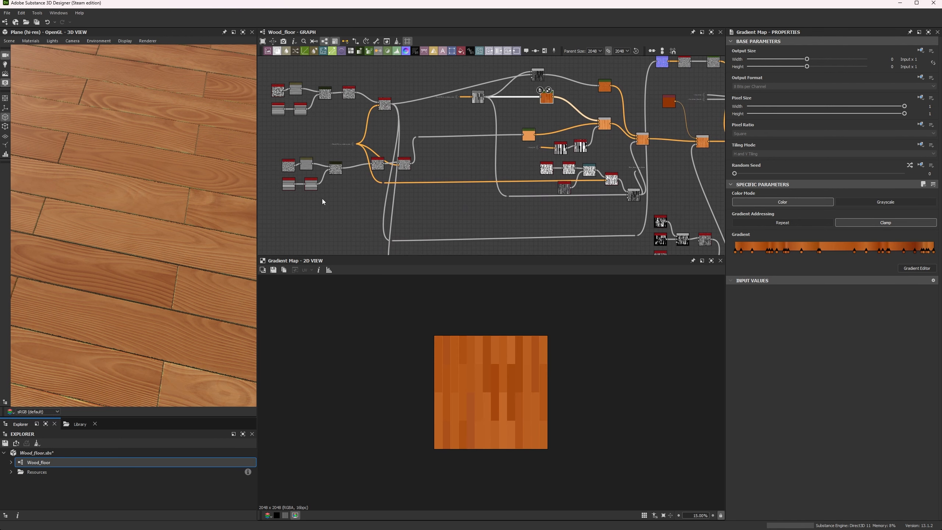
pyautogui.scroll(5, 608, 122)
pyautogui.scroll(-8, 505, 179)
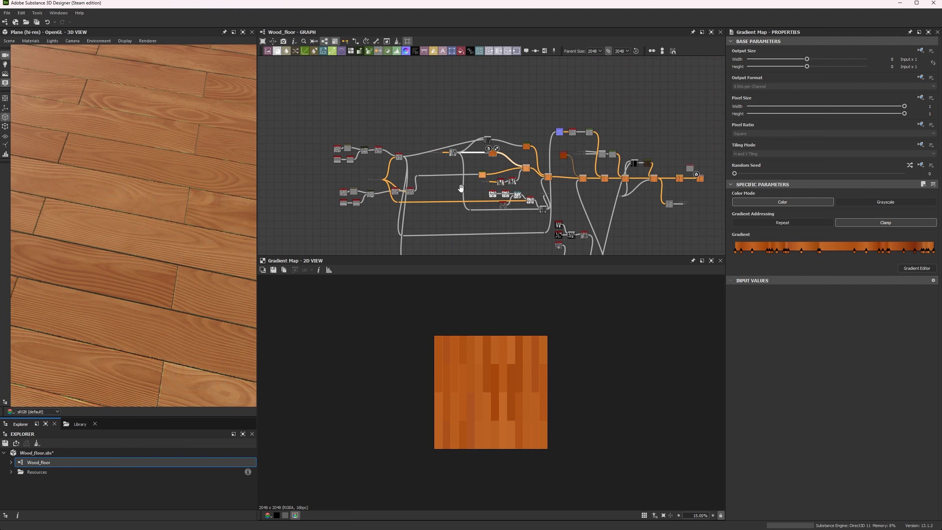
pyautogui.scroll(9, 472, 155)
pyautogui.moveTo(399, 183); pyautogui.dragTo(416, 93, button='middle')
pyautogui.moveTo(429, 138); pyautogui.dragTo(384, 152)
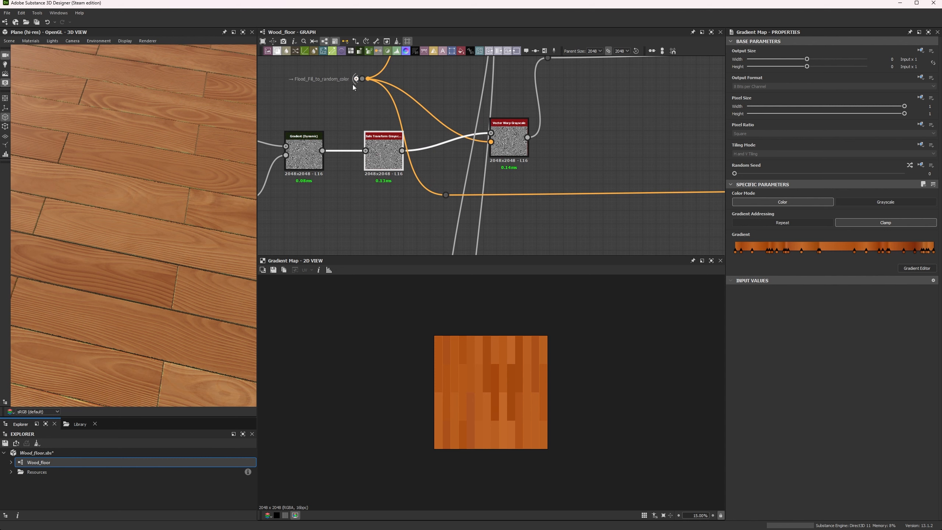
pyautogui.scroll(-6, 495, 164)
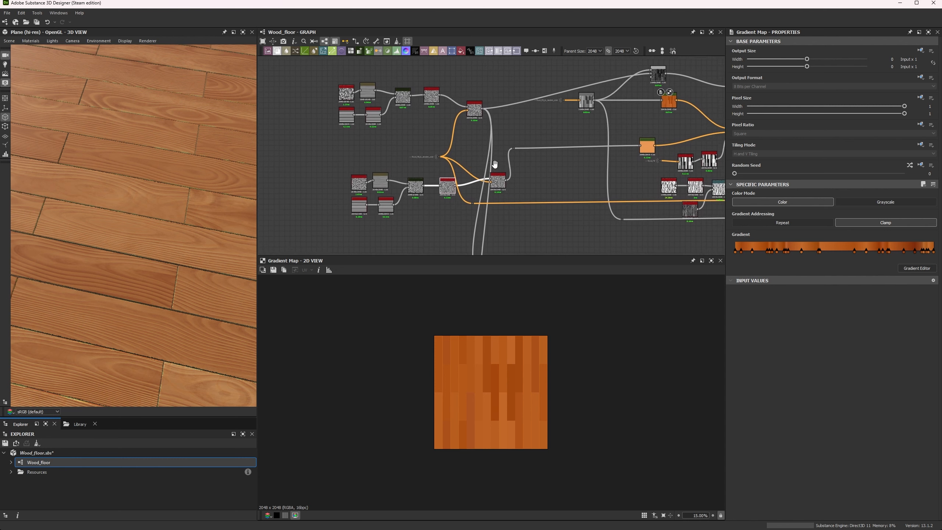
# View the second chain's Vector Warp Grayscale output and the Flood_Fill_to_random_color portal that drives it
pyautogui.scroll(8, 495, 164)
pyautogui.click(492, 174)
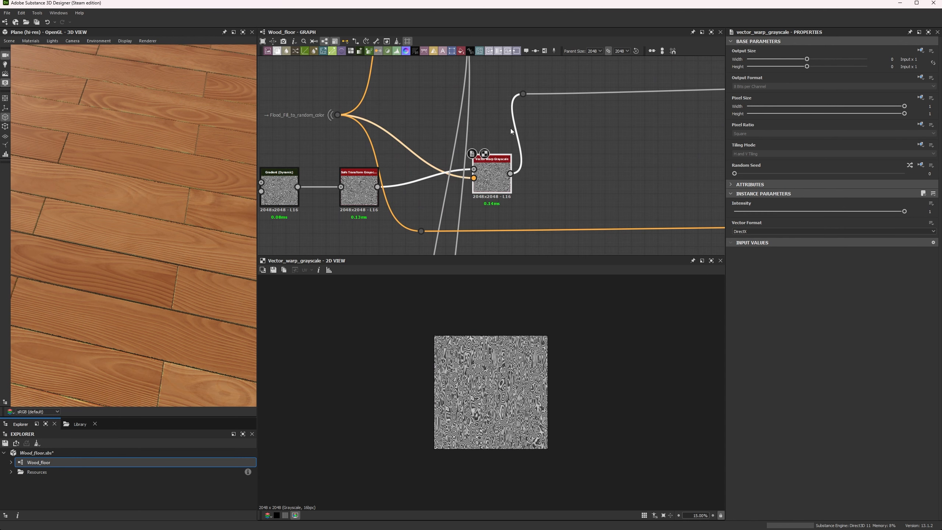
pyautogui.scroll(-6, 406, 132)
pyautogui.scroll(6, 435, 124)
pyautogui.click(435, 125)
pyautogui.scroll(-6, 437, 161)
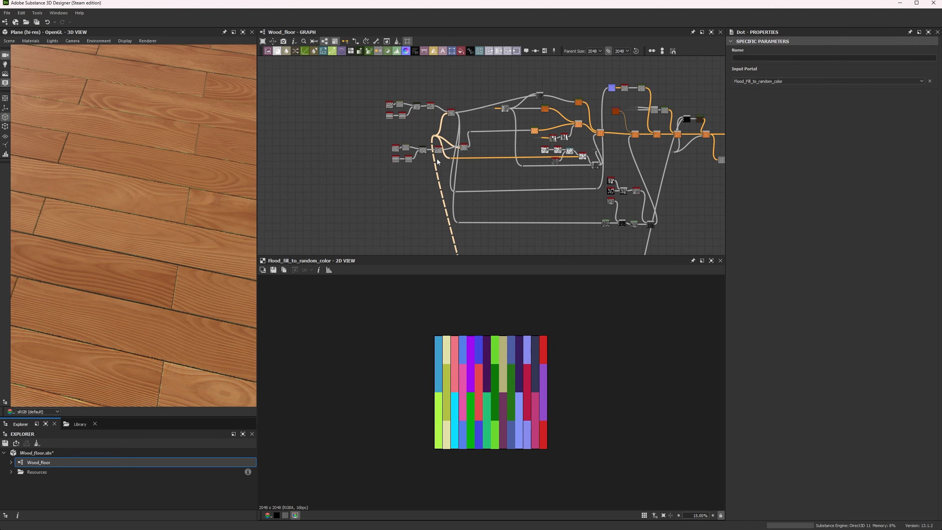
# Reposition the Flood Fill and Flood Fill to Random Color nodes with their portals above the planks' final Blend
pyautogui.scroll(8, 437, 162)
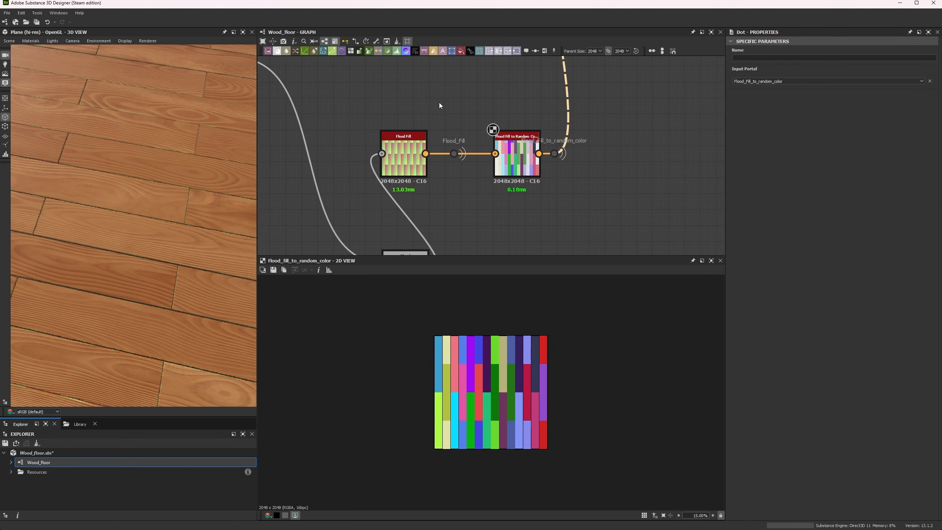
pyautogui.moveTo(476, 111); pyautogui.dragTo(570, 158)
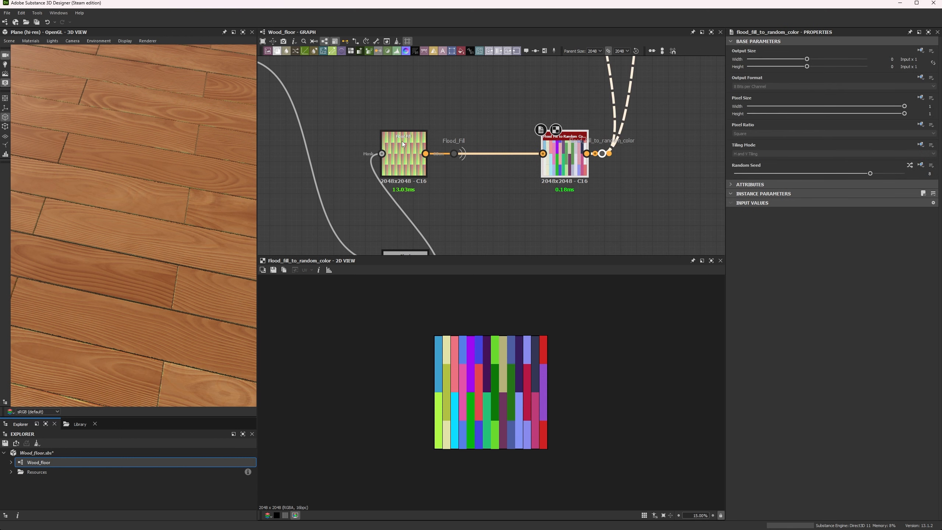
pyautogui.moveTo(372, 121); pyautogui.dragTo(482, 169)
pyautogui.moveTo(481, 169); pyautogui.dragTo(466, 133, button='middle')
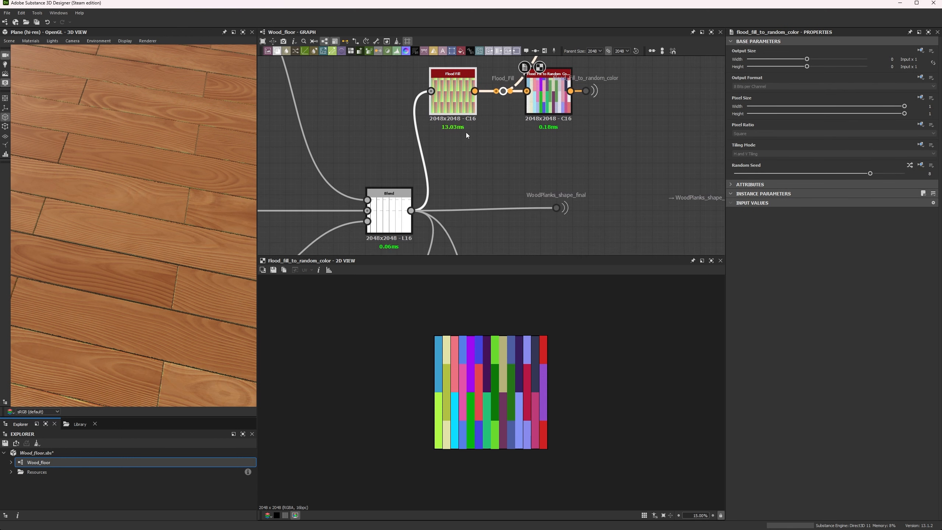
# Compare the Flood Fill output with the plank Blend mask that feeds it and examine the black gaps between planks
pyautogui.doubleClick(464, 106)
pyautogui.scroll(8, 457, 403)
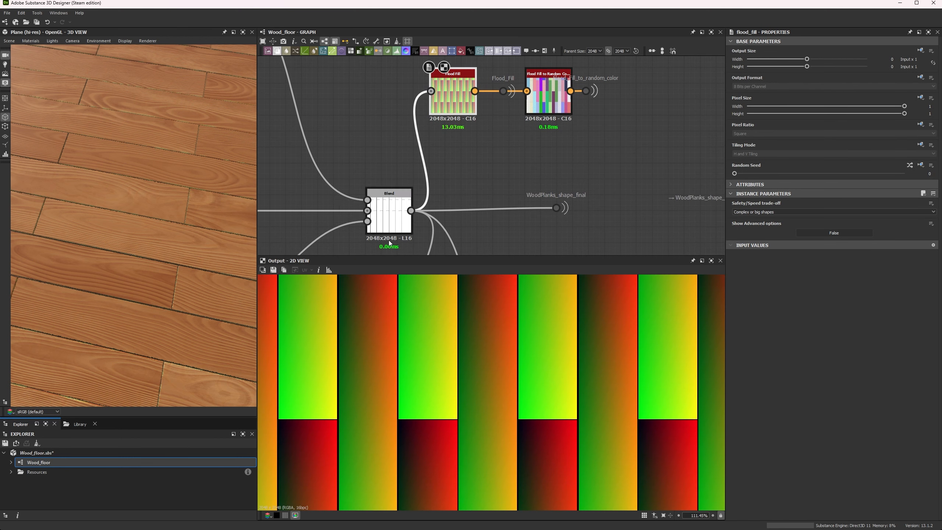
pyautogui.doubleClick(392, 229)
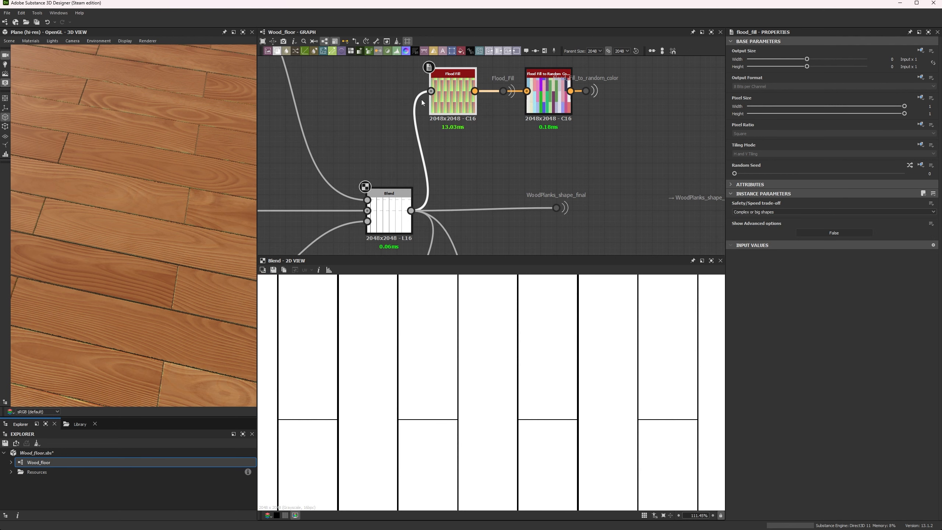
pyautogui.doubleClick(449, 109)
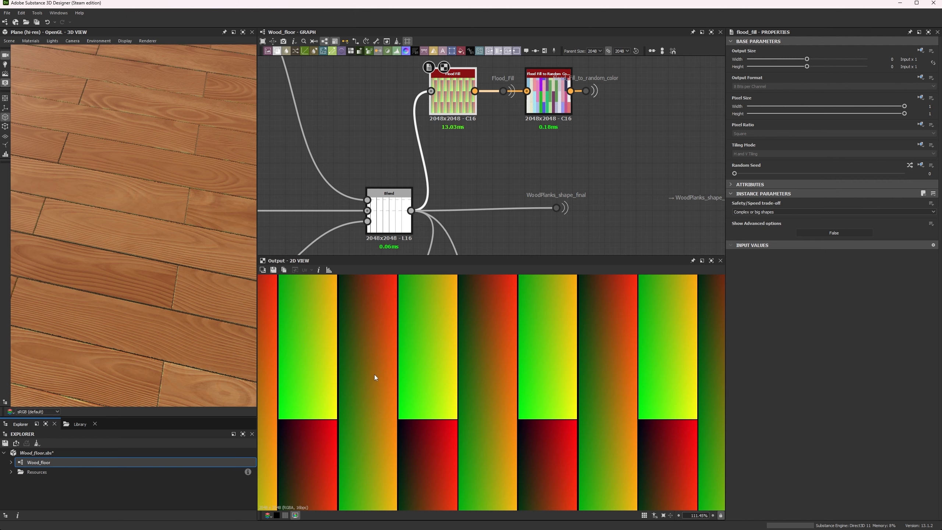
pyautogui.scroll(5, 374, 374)
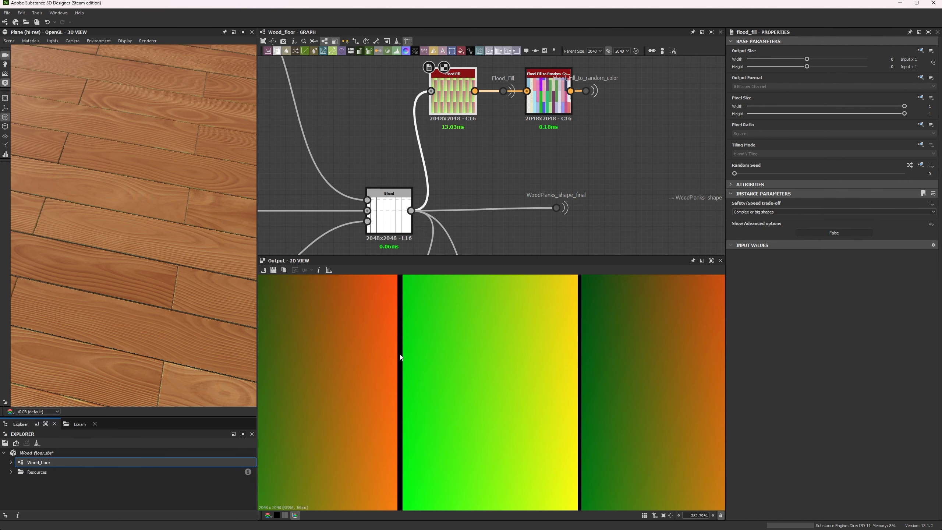
pyautogui.scroll(-8, 400, 357)
# Insert a Blur HQ Grayscale between the plank Blend and the Flood Fill and view the Flood Fill output
pyautogui.scroll(-4, 465, 165)
pyautogui.press('space')
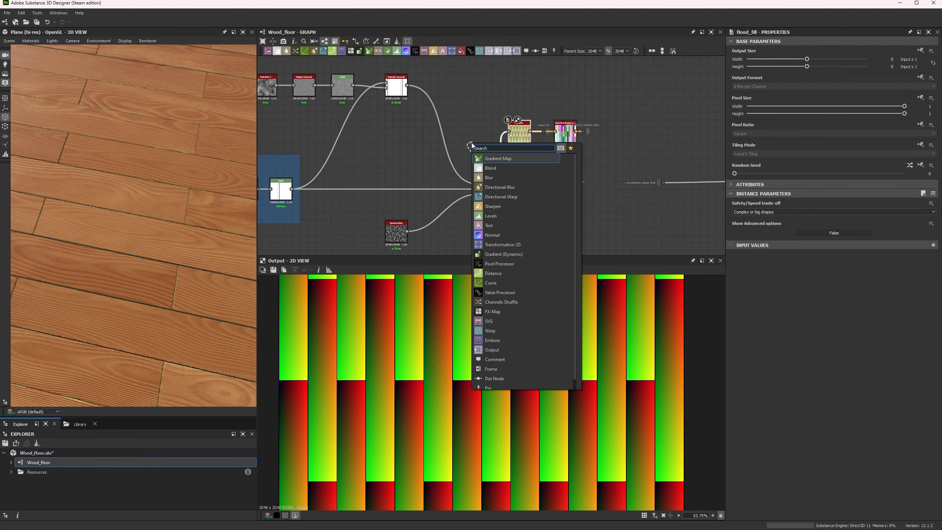
pyautogui.write('hq')
pyautogui.click(480, 160)
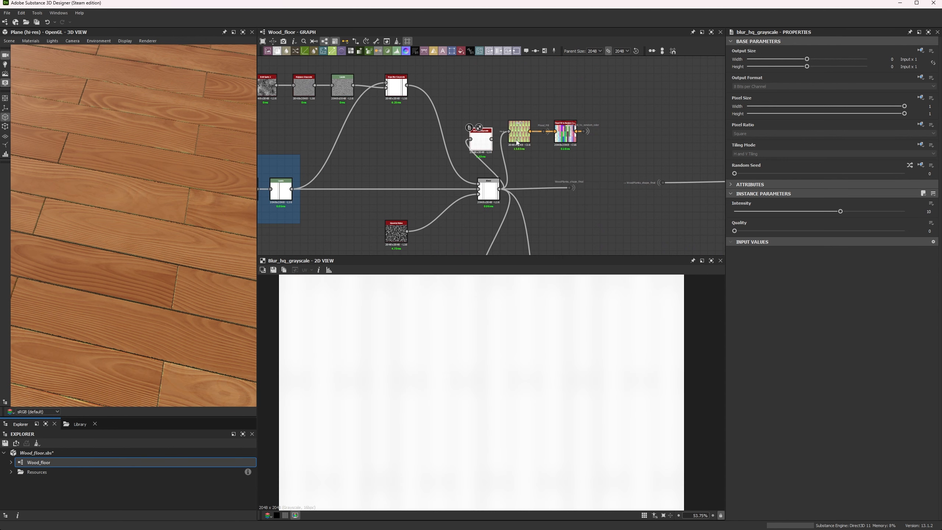
pyautogui.doubleClick(518, 142)
pyautogui.moveTo(491, 139); pyautogui.dragTo(509, 132)
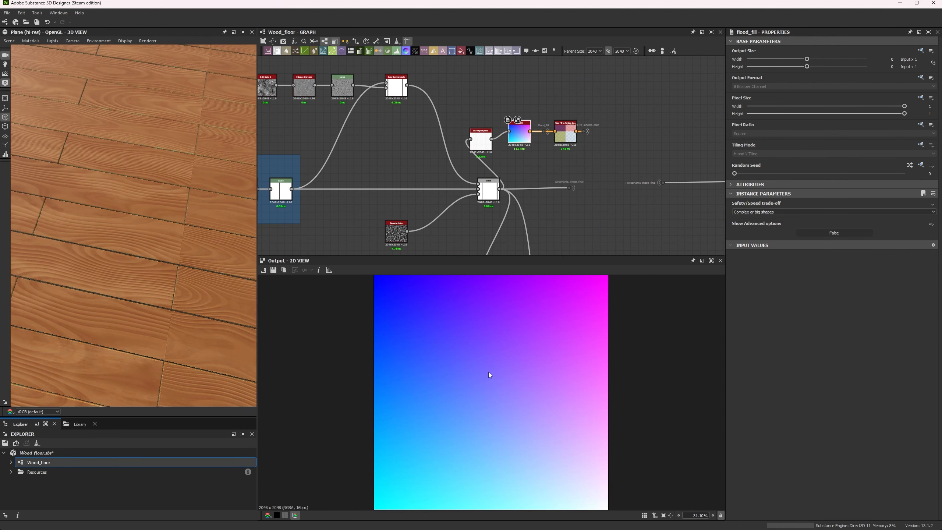
# Preview the Flood Fill to Random Color output and delete the disconnected Blur HQ Grayscale node beside Flood Fill
pyautogui.doubleClick(565, 134)
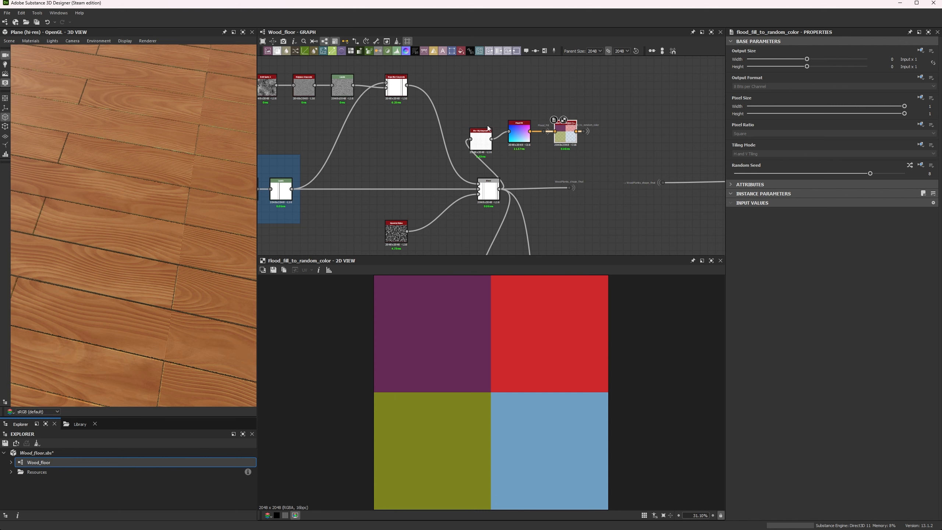
pyautogui.click(483, 135)
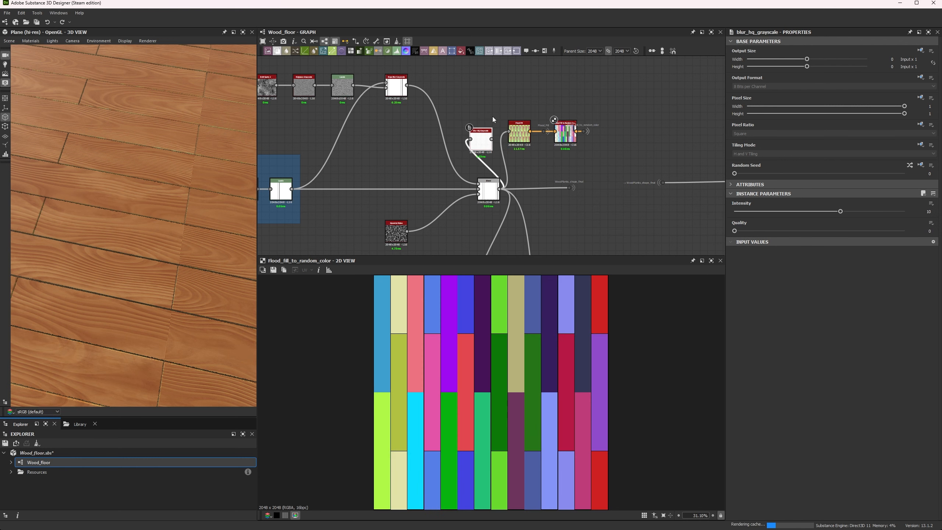
pyautogui.press('Delete')
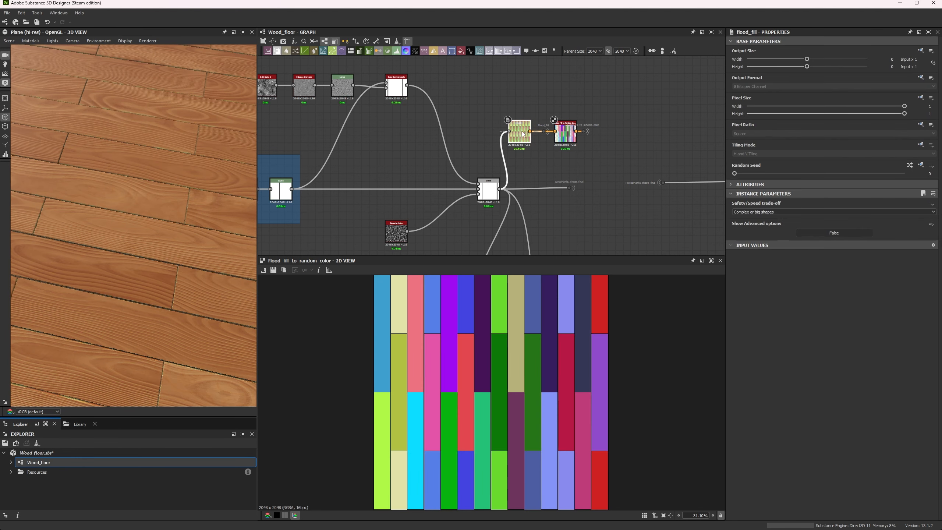
# Move the Flood Fill to Random Color node farther away from the Flood Fill node and inspect its plank colors
pyautogui.moveTo(560, 149); pyautogui.dragTo(515, 155, button='middle')
pyautogui.scroll(6, 522, 124)
pyautogui.click(516, 160)
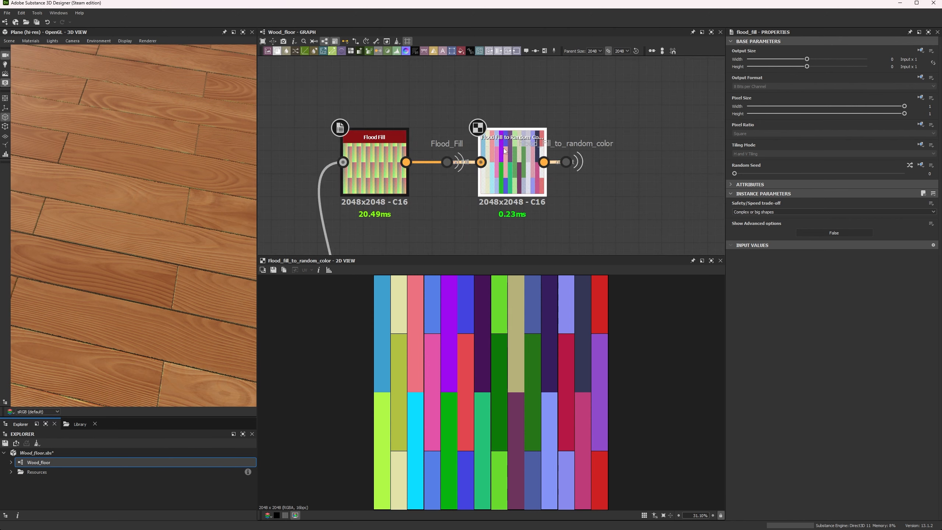
pyautogui.moveTo(511, 167); pyautogui.dragTo(581, 167)
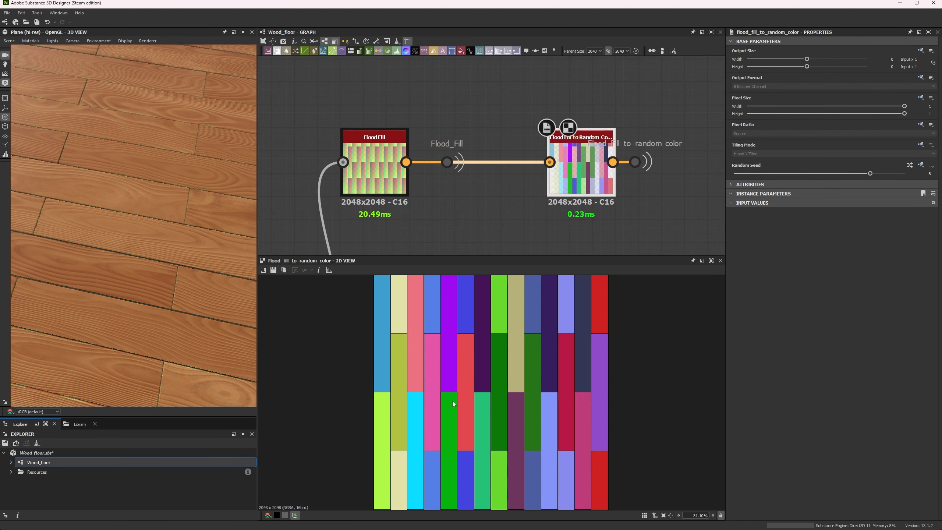
pyautogui.scroll(-5, 476, 455)
pyautogui.scroll(5, 452, 439)
pyautogui.scroll(-1, 522, 386)
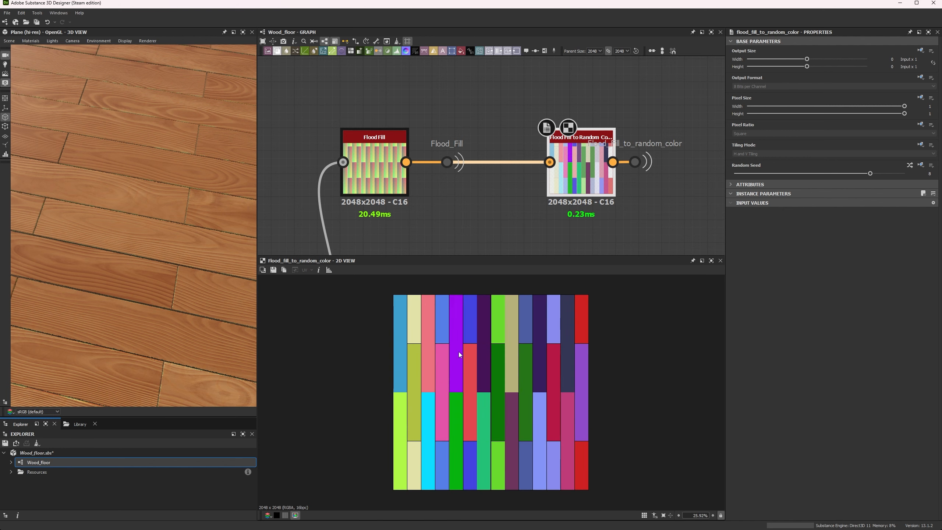
# Preview the lower Vector Warp Grayscale node and examine how its wood grain pattern breaks between planks
pyautogui.scroll(-8, 534, 87)
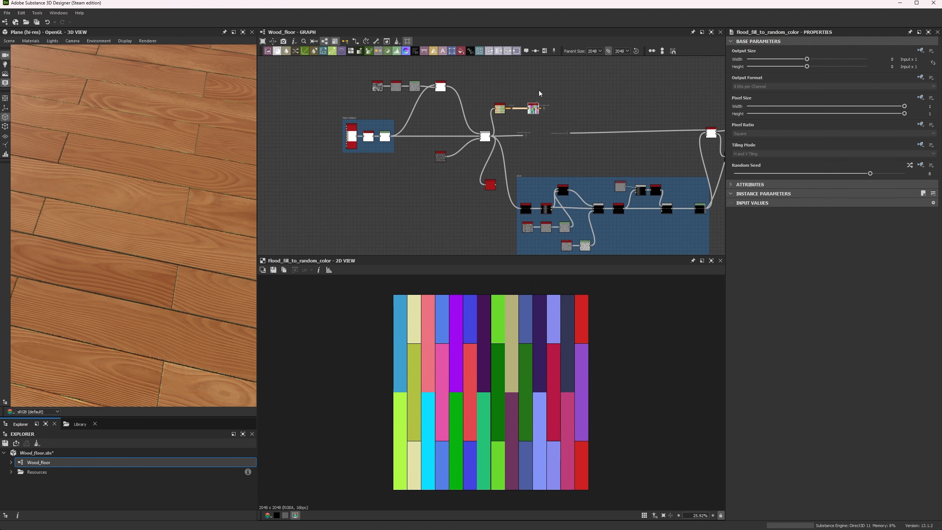
pyautogui.moveTo(538, 93); pyautogui.dragTo(508, 148, button='middle')
pyautogui.moveTo(521, 92); pyautogui.dragTo(526, 149, button='middle')
pyautogui.scroll(-5, 507, 175)
pyautogui.scroll(10, 527, 162)
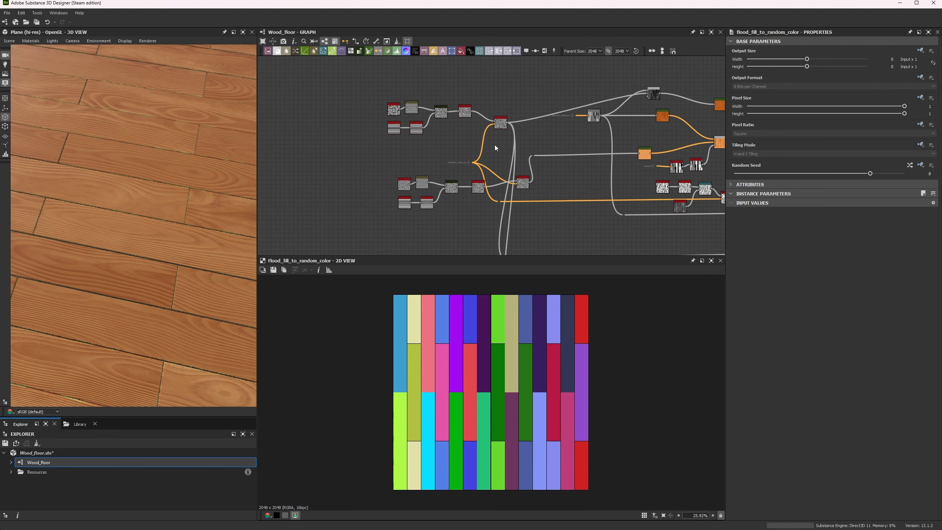
pyautogui.doubleClick(528, 162)
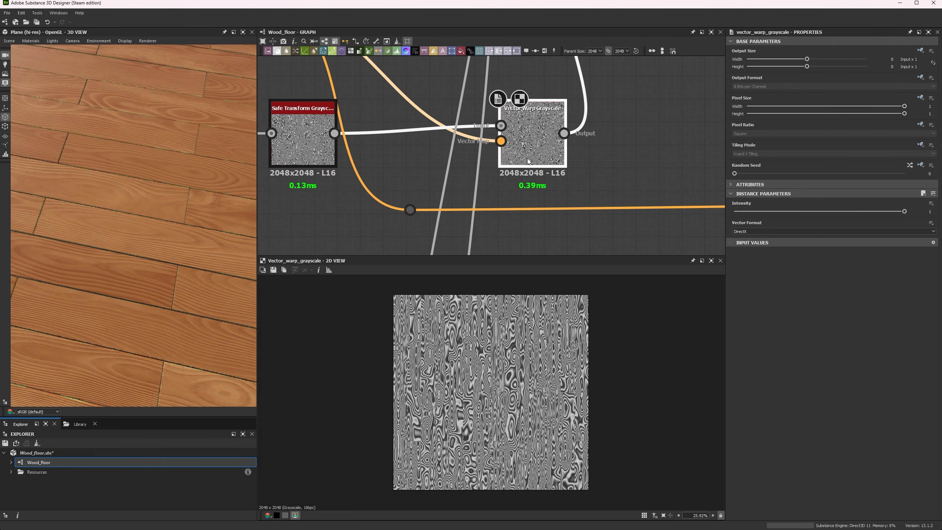
pyautogui.scroll(-5, 481, 344)
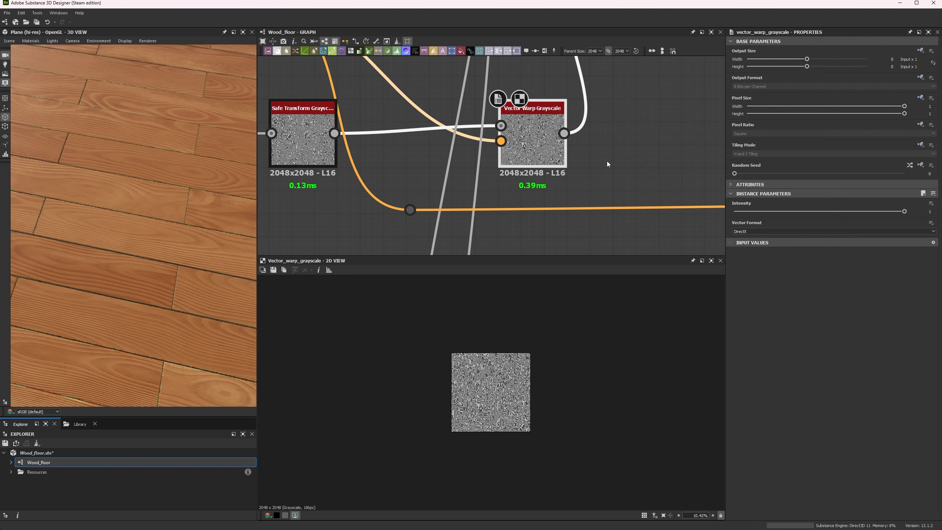
pyautogui.scroll(10, 476, 412)
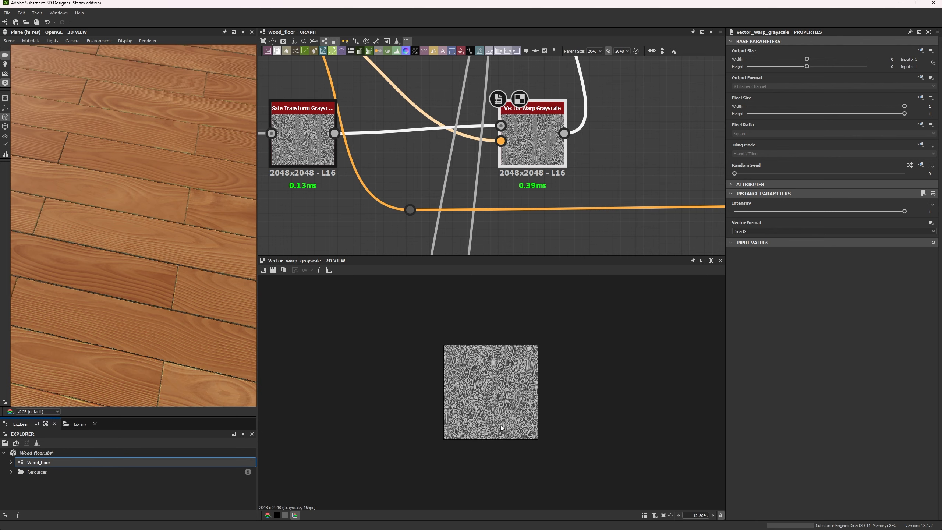
pyautogui.moveTo(476, 412); pyautogui.dragTo(538, 434, button='middle')
pyautogui.moveTo(490, 396); pyautogui.dragTo(498, 447, button='middle')
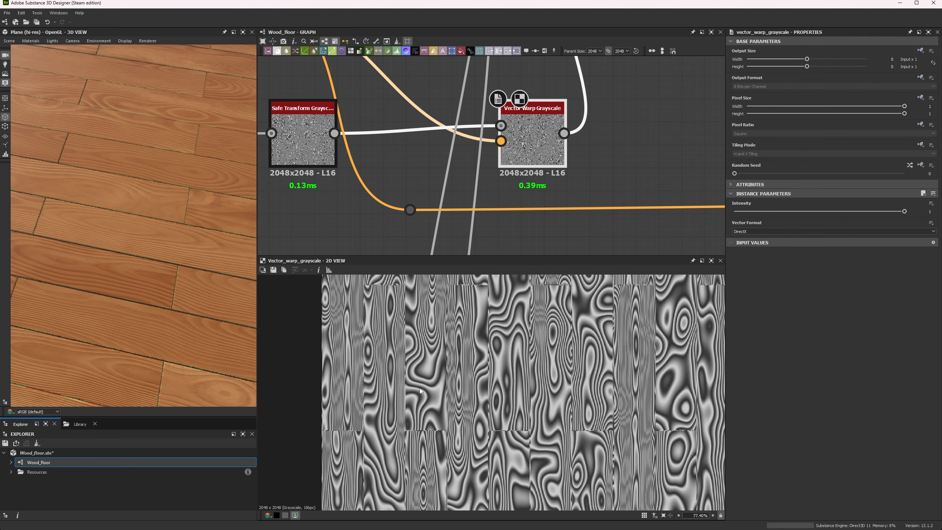
pyautogui.moveTo(419, 388); pyautogui.dragTo(427, 502, button='middle')
pyautogui.moveTo(452, 364); pyautogui.dragTo(468, 424, button='middle')
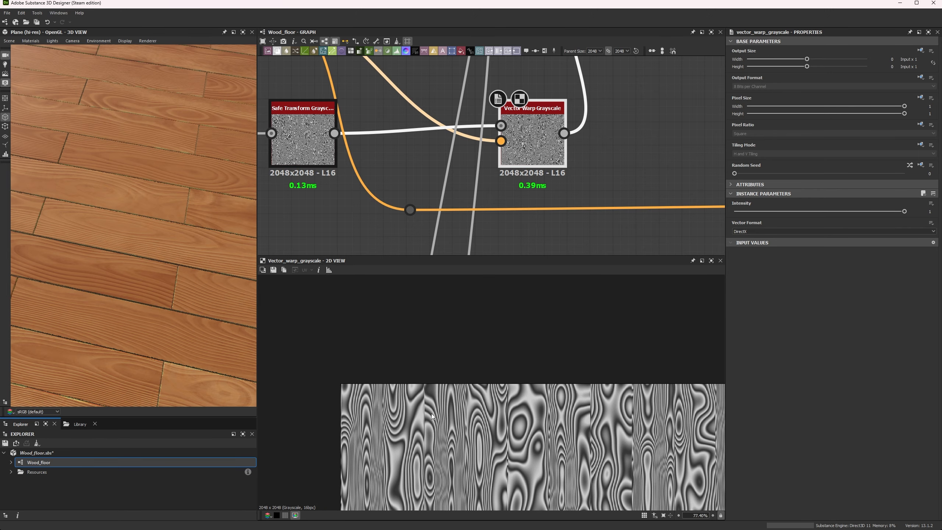
# Preview the light orange Gradient Map fed by the lower Vector Warp Grayscale node
pyautogui.moveTo(407, 95); pyautogui.dragTo(411, 159, button='middle')
pyautogui.scroll(-6, 423, 135)
pyautogui.moveTo(436, 126); pyautogui.dragTo(421, 165, button='middle')
pyautogui.moveTo(413, 124); pyautogui.dragTo(406, 207, button='middle')
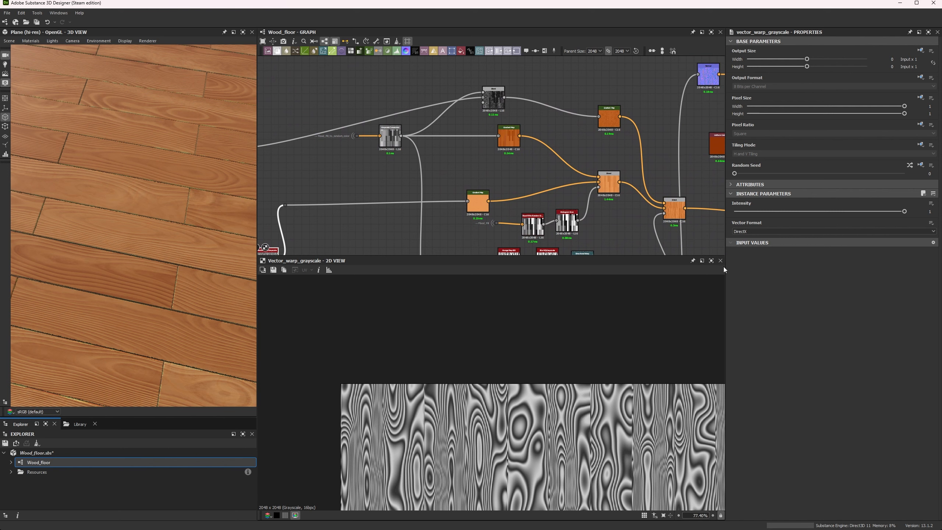
pyautogui.moveTo(371, 164); pyautogui.dragTo(390, 137, button='middle')
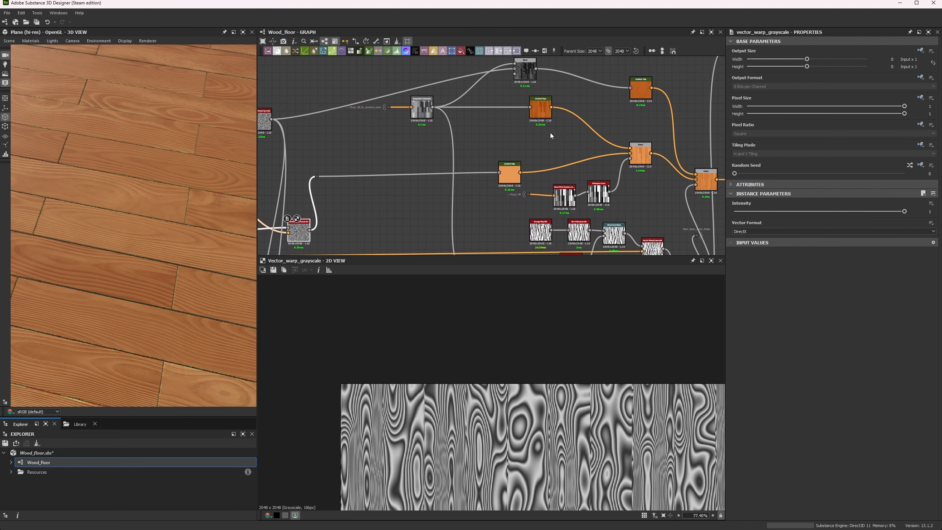
pyautogui.click(511, 181)
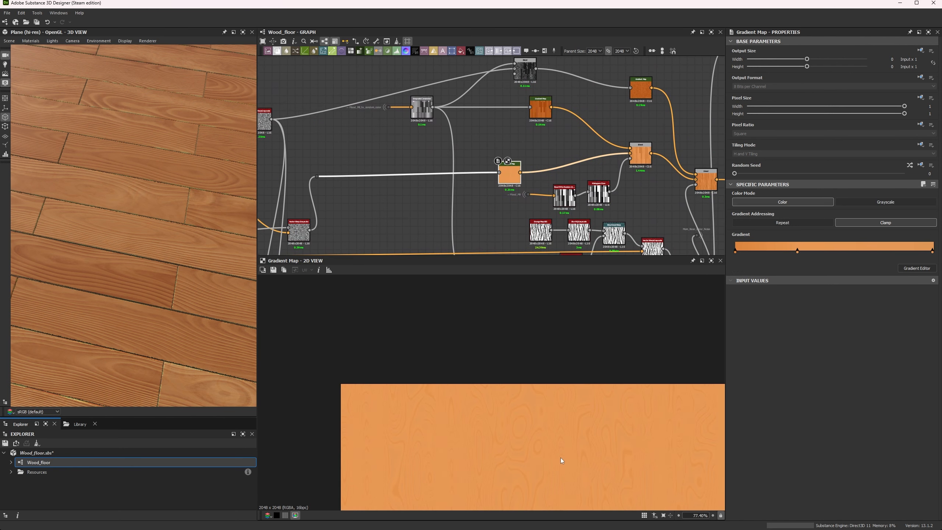
pyautogui.scroll(-6, 407, 171)
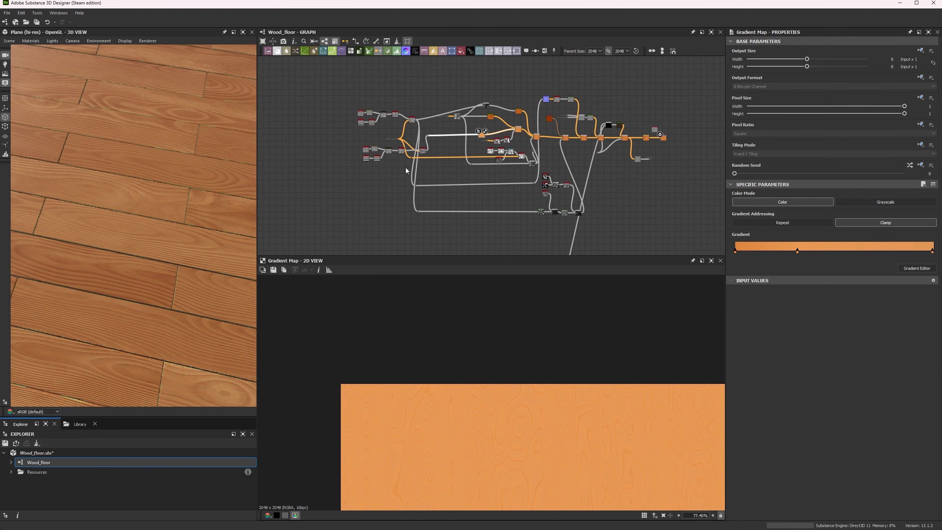
pyautogui.scroll(8, 414, 117)
pyautogui.press('space')
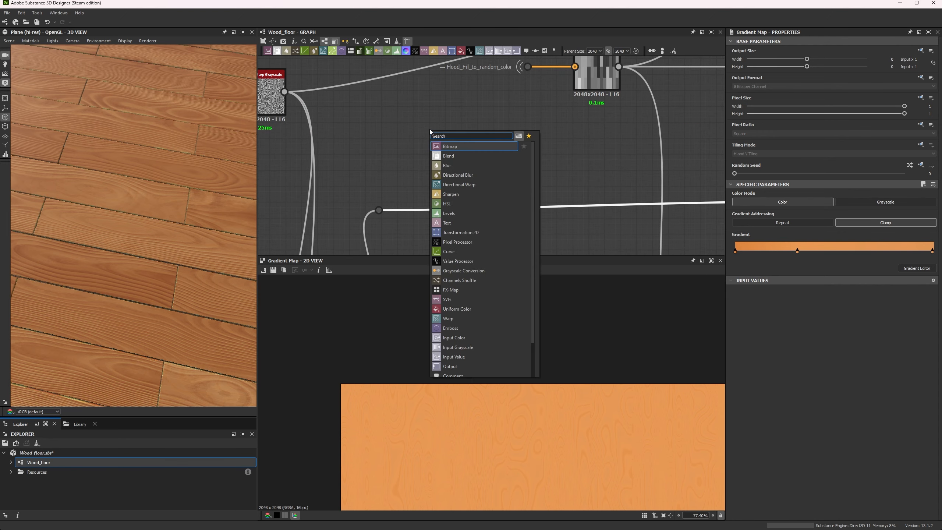
pyautogui.write('dot')
pyautogui.press('Return')
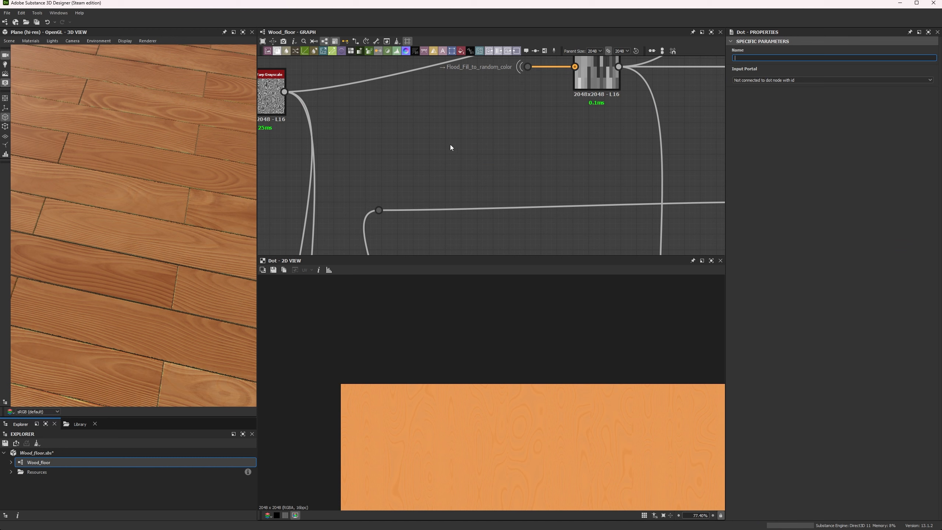
pyautogui.click(449, 145)
# Add a Dot node below the Flood_Fill_to_random_color portal and set its input portal to Flood_Fill
pyautogui.press('space')
pyautogui.write('d')
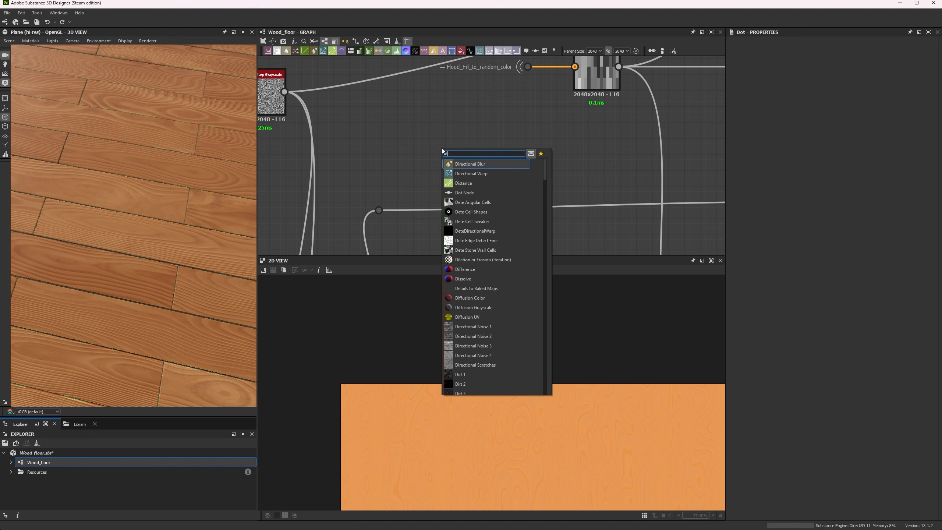
pyautogui.write('ot')
pyautogui.press('Return')
pyautogui.click(743, 80)
pyautogui.click(745, 87)
# Preview the whole output of the Grayscale Conversion node fed by Flood_Fill_to_random_color
pyautogui.doubleClick(597, 79)
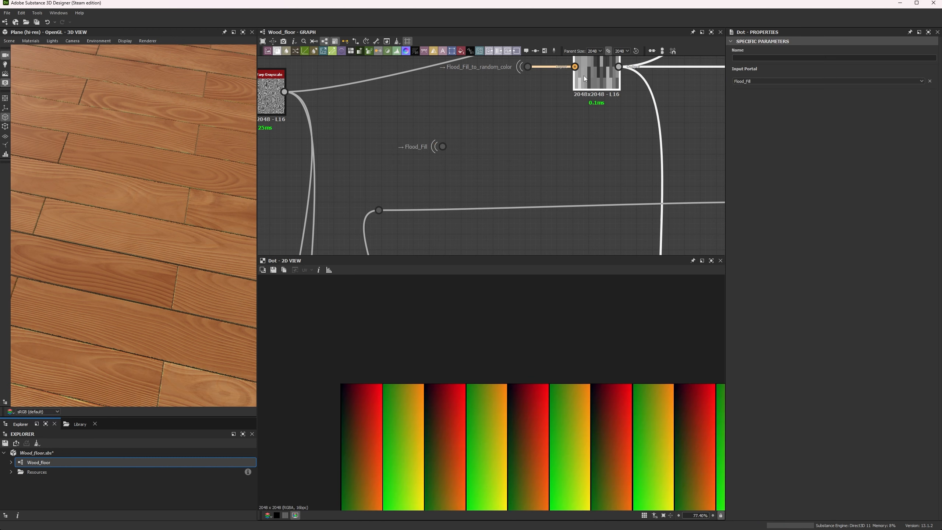
pyautogui.scroll(-7, 482, 477)
pyautogui.scroll(2, 527, 417)
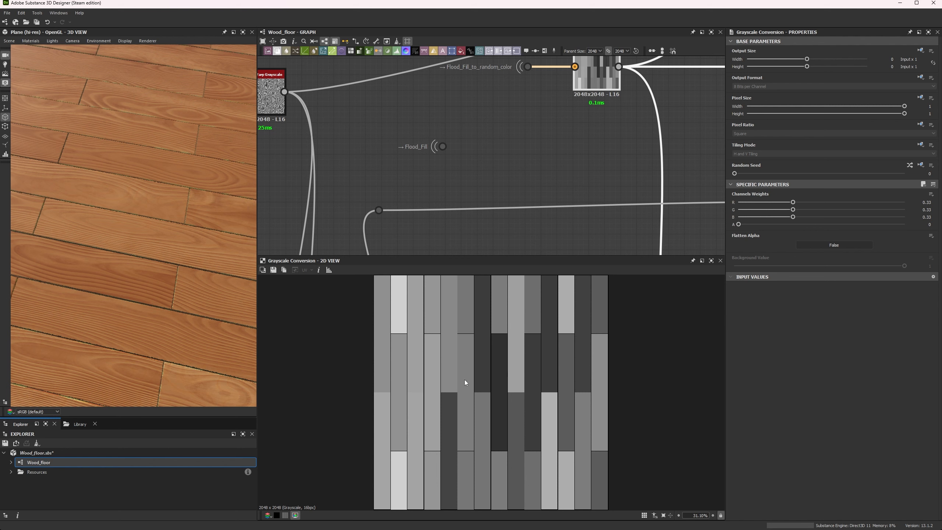
# Connect a Flood Fill to Random Grayscale node to the Flood_Fill dot and set its random seed to 7
pyautogui.doubleClick(444, 147)
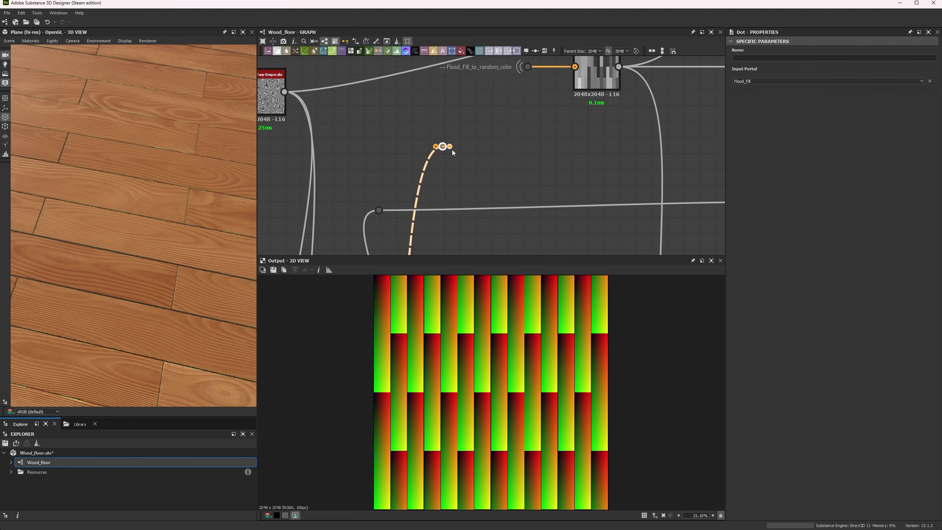
pyautogui.moveTo(452, 149); pyautogui.dragTo(498, 148)
pyautogui.write('floo')
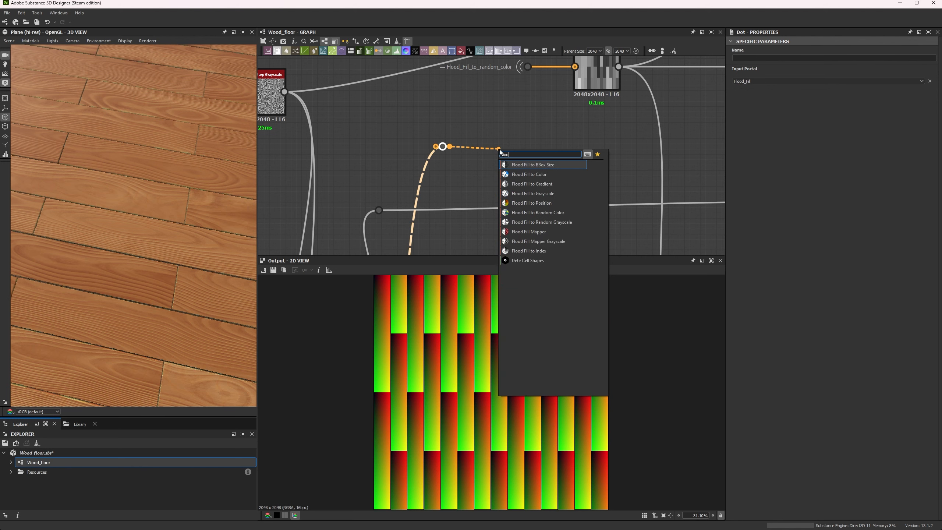
pyautogui.click(569, 222)
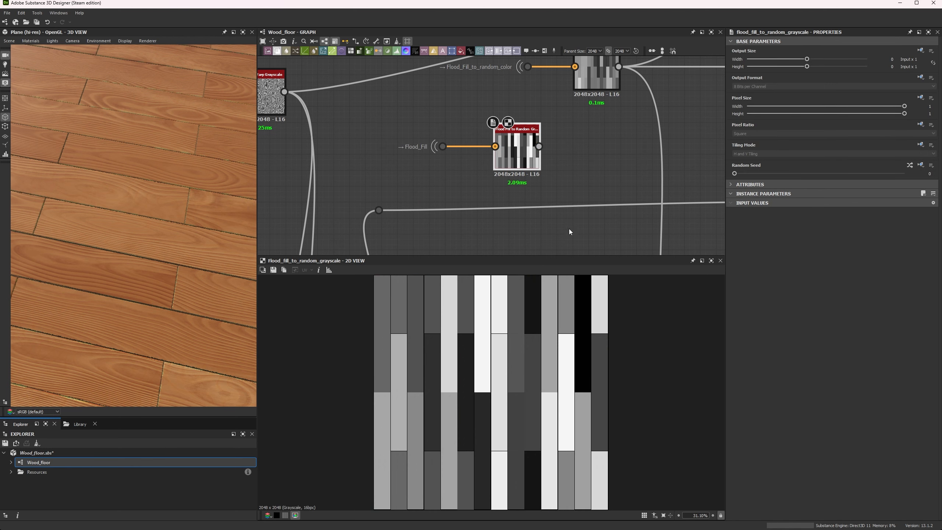
pyautogui.moveTo(585, 160); pyautogui.dragTo(558, 176, button='middle')
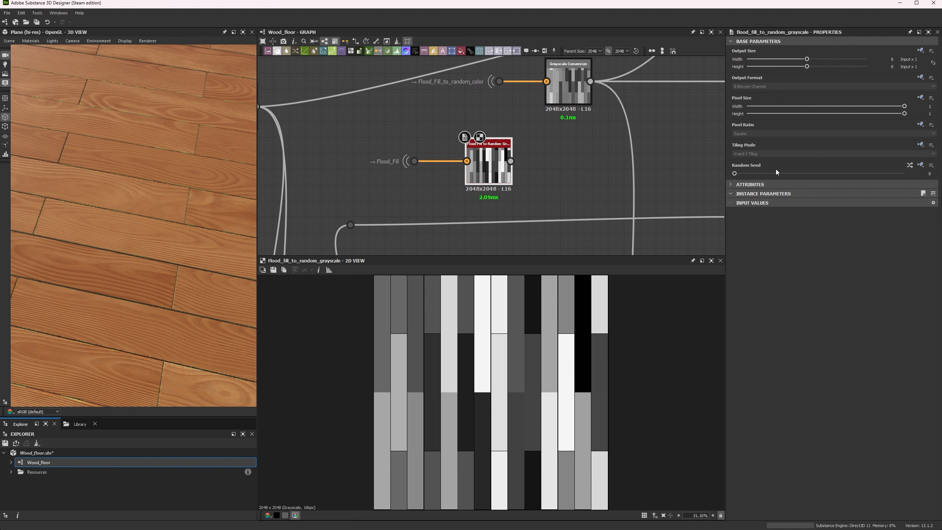
pyautogui.moveTo(768, 174); pyautogui.dragTo(853, 174)
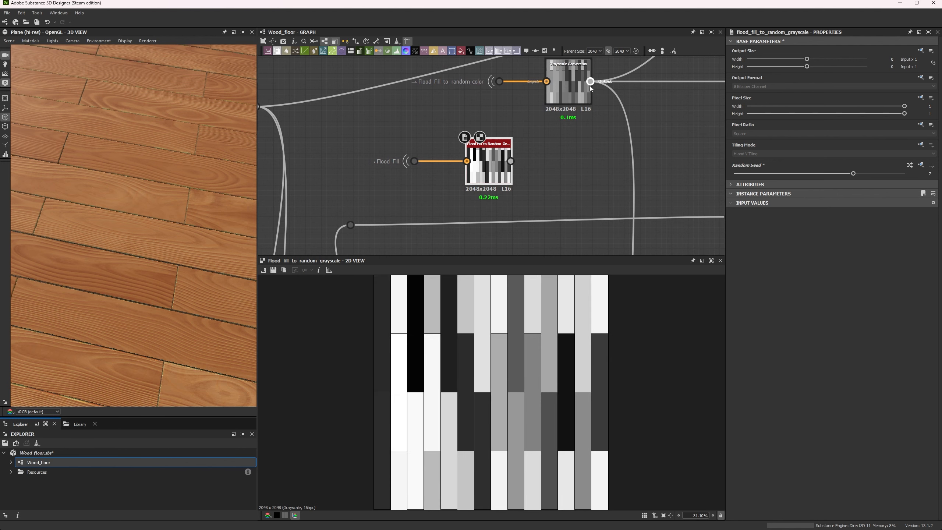
# Try moving the Grayscale Conversion's output links to Flood Fill to Random Grayscale and inspect the floor in 3D
pyautogui.keyDown('shift'); pyautogui.moveTo(590, 82); pyautogui.dragTo(511, 162); pyautogui.keyUp('shift')
pyautogui.scroll(-5, 113, 237)
pyautogui.moveTo(114, 237); pyautogui.dragTo(118, 255)
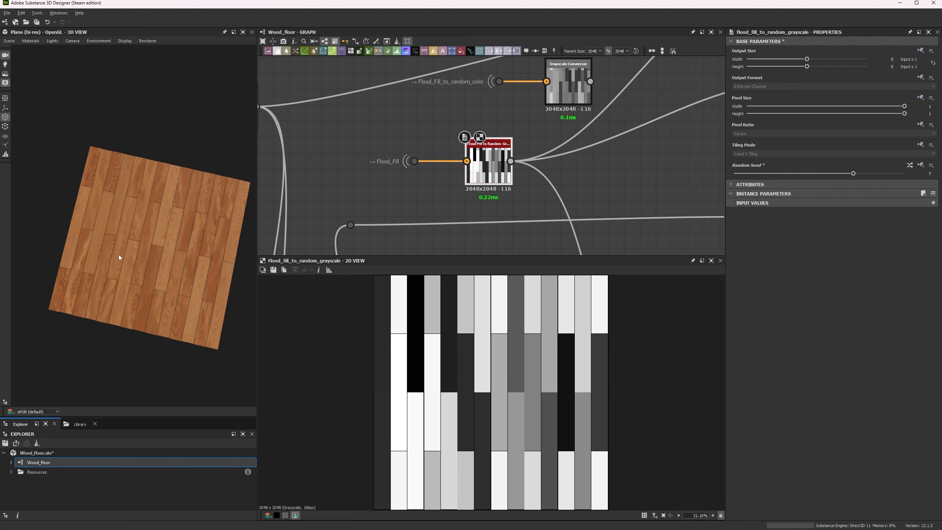
pyautogui.scroll(5, 119, 255)
pyautogui.moveTo(118, 255); pyautogui.dragTo(72, 337, button='middle')
pyautogui.moveTo(72, 336); pyautogui.dragTo(109, 348)
pyautogui.moveTo(109, 348); pyautogui.dragTo(116, 336, button='middle')
# Undo the link move and delete the Flood_Fill dot together with the Flood Fill to Random Grayscale node
pyautogui.hotkey('ctrl', 'z')
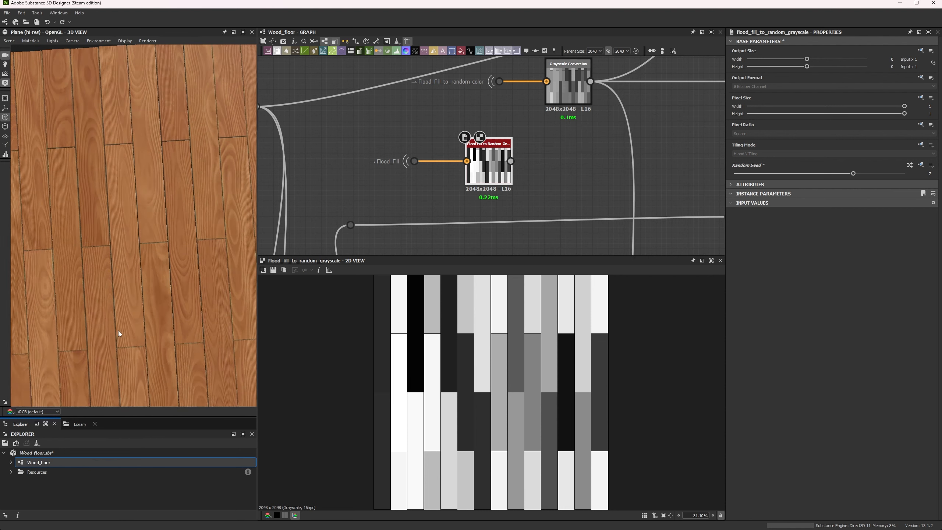
pyautogui.scroll(-3, 120, 340)
pyautogui.moveTo(416, 149); pyautogui.dragTo(532, 182)
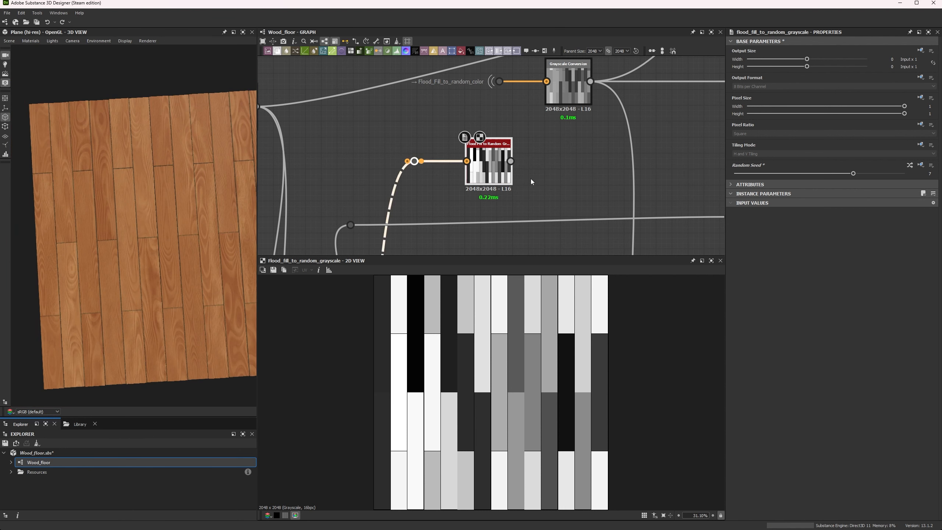
pyautogui.press('Delete')
# Check the Flood_Fill_to_random_color portal dot and preview the Grayscale Conversion node it feeds
pyautogui.click(500, 81)
pyautogui.moveTo(445, 143); pyautogui.dragTo(459, 75, button='middle')
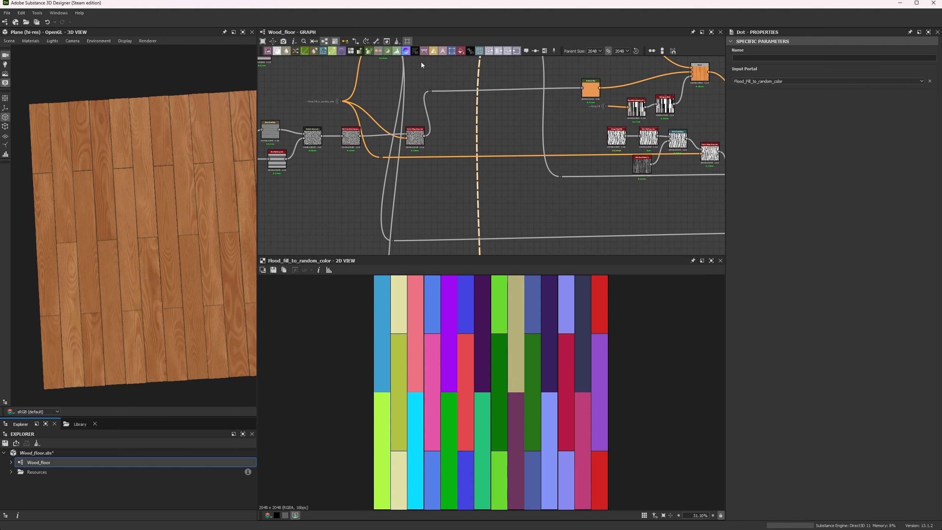
pyautogui.doubleClick(501, 132)
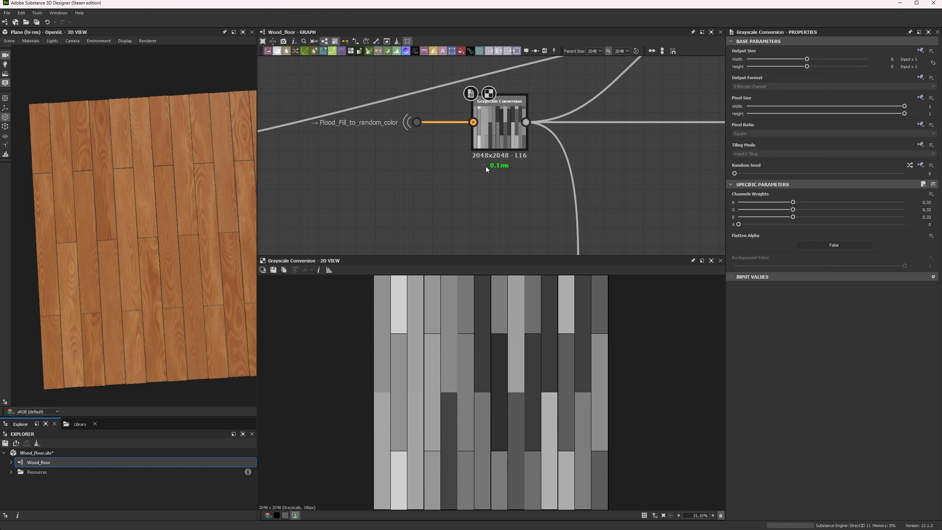
pyautogui.scroll(-5, 524, 158)
pyautogui.scroll(4, 490, 160)
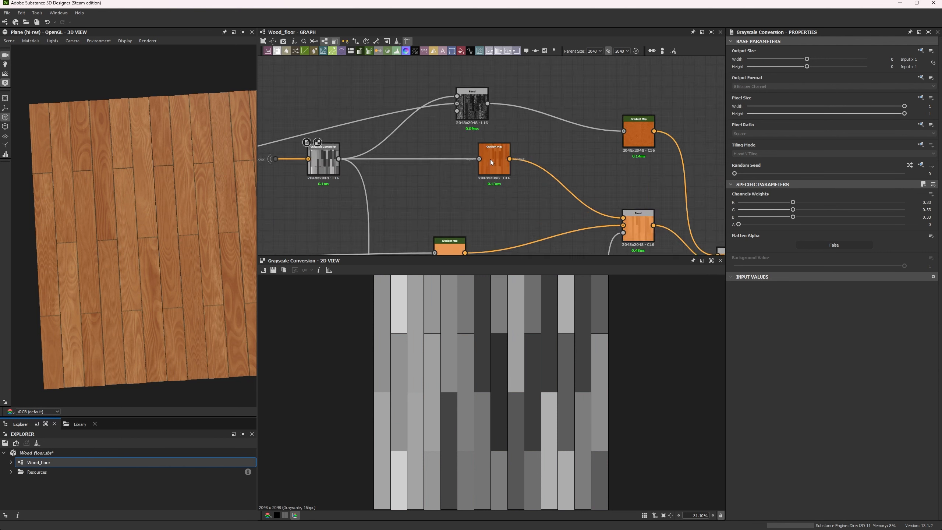
# Preview the Gradient Map that colors the planks from the Grayscale Conversion node
pyautogui.click(491, 160)
pyautogui.doubleClick(491, 160)
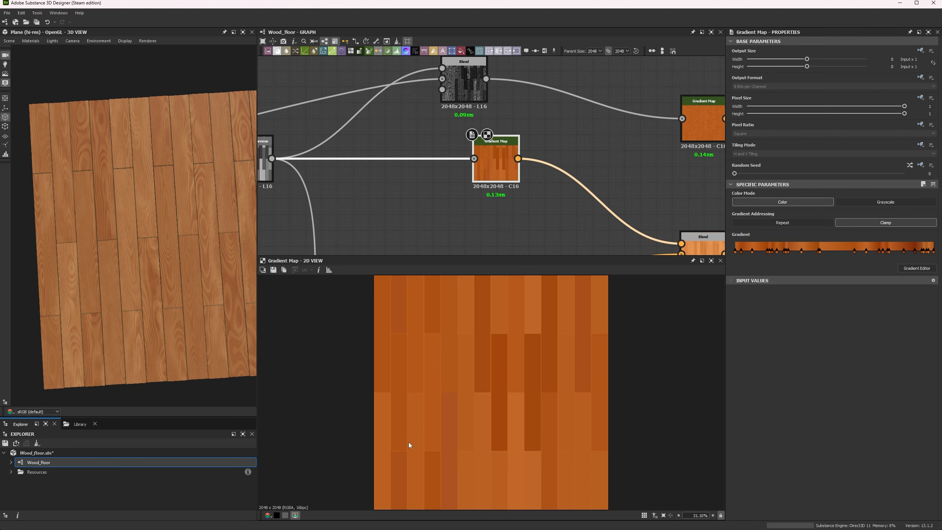
pyautogui.scroll(-4, 598, 189)
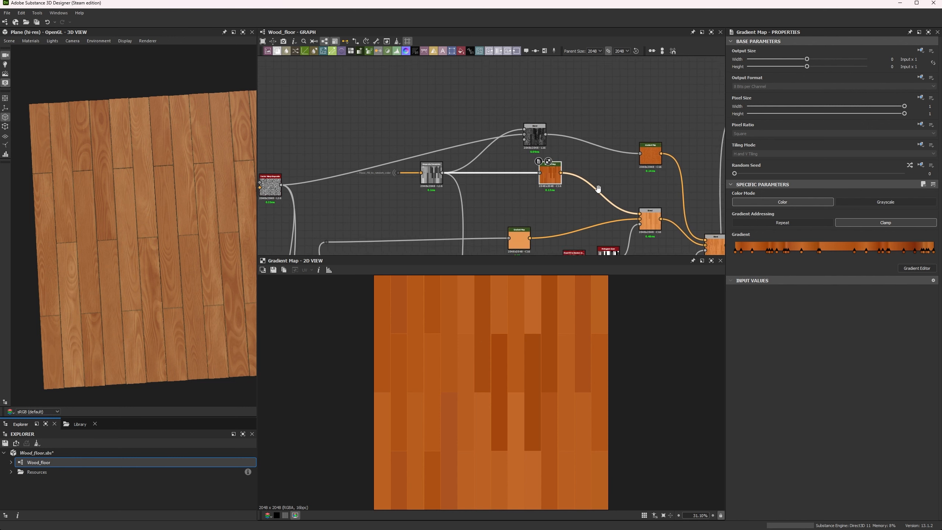
# Preview the Flood Fill to Random Grayscale node that feeds the Histogram Scan
pyautogui.moveTo(598, 190); pyautogui.dragTo(482, 158, button='middle')
pyautogui.scroll(1, 531, 209)
pyautogui.moveTo(531, 209); pyautogui.dragTo(517, 121, button='middle')
pyautogui.scroll(4, 438, 136)
pyautogui.doubleClick(439, 138)
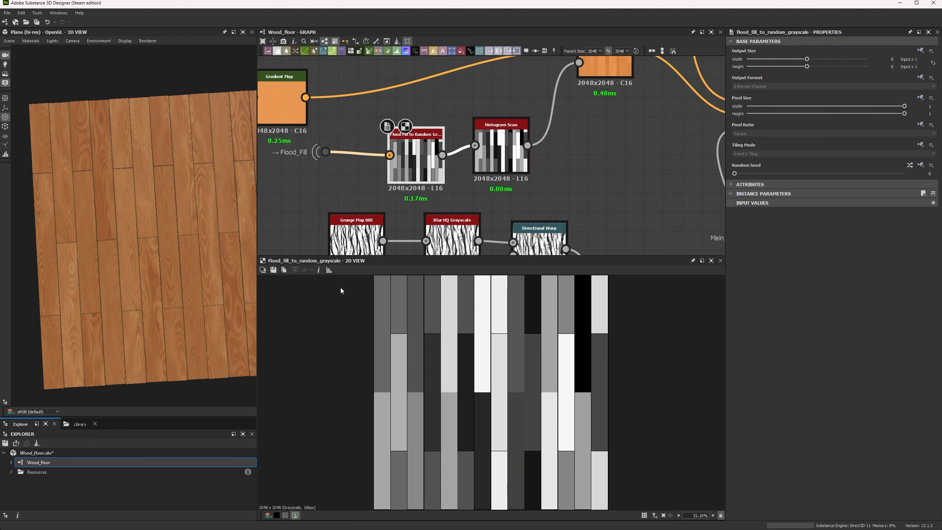
pyautogui.scroll(-5, 330, 147)
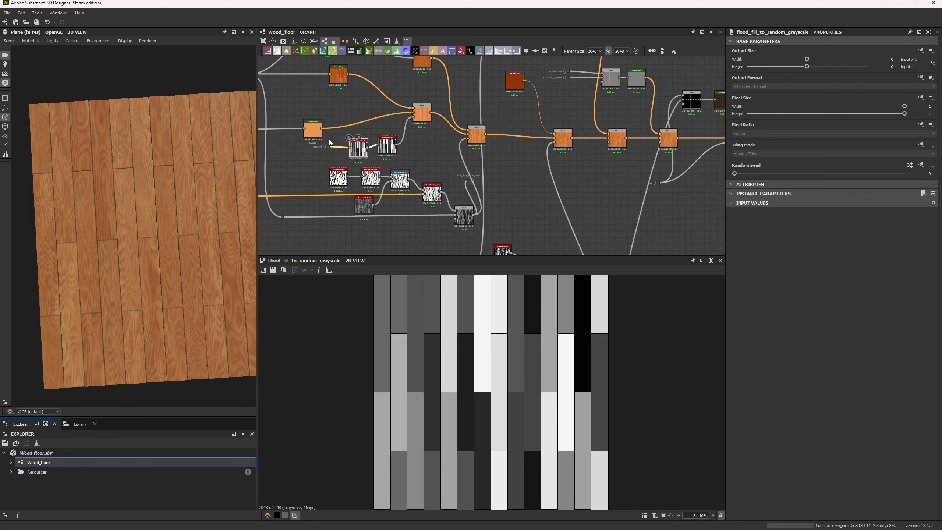
pyautogui.moveTo(353, 149); pyautogui.dragTo(426, 189, button='middle')
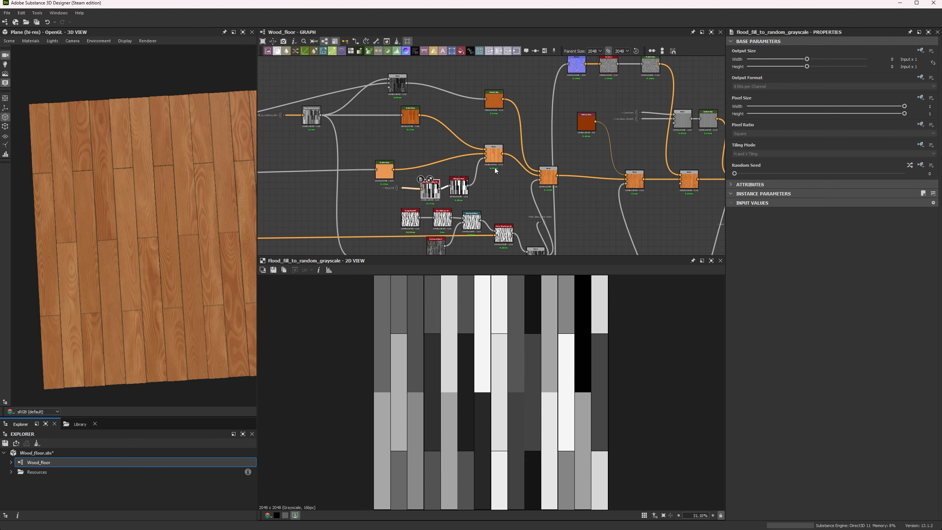
# Preview the plank color Blend and set its masking Histogram Scan's position to 0.53
pyautogui.scroll(4, 495, 167)
pyautogui.doubleClick(495, 156)
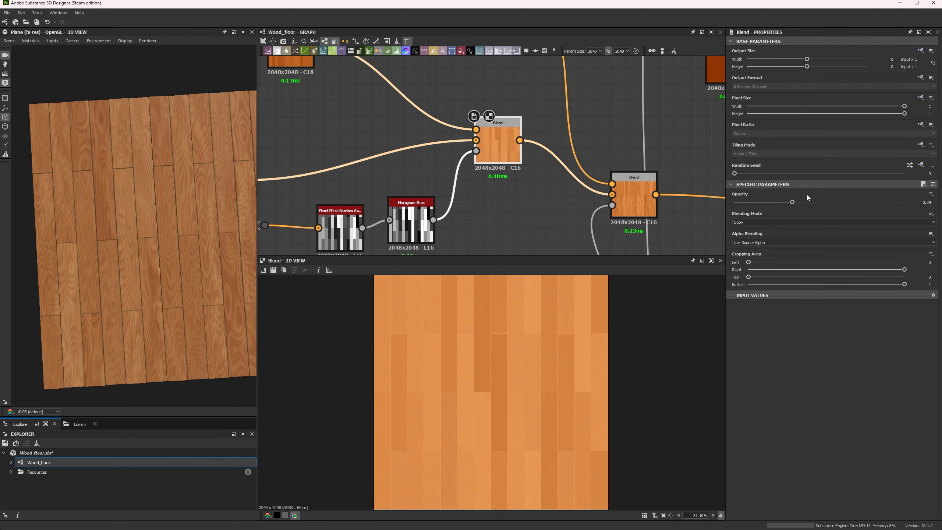
pyautogui.click(411, 223)
pyautogui.moveTo(847, 211); pyautogui.dragTo(796, 211)
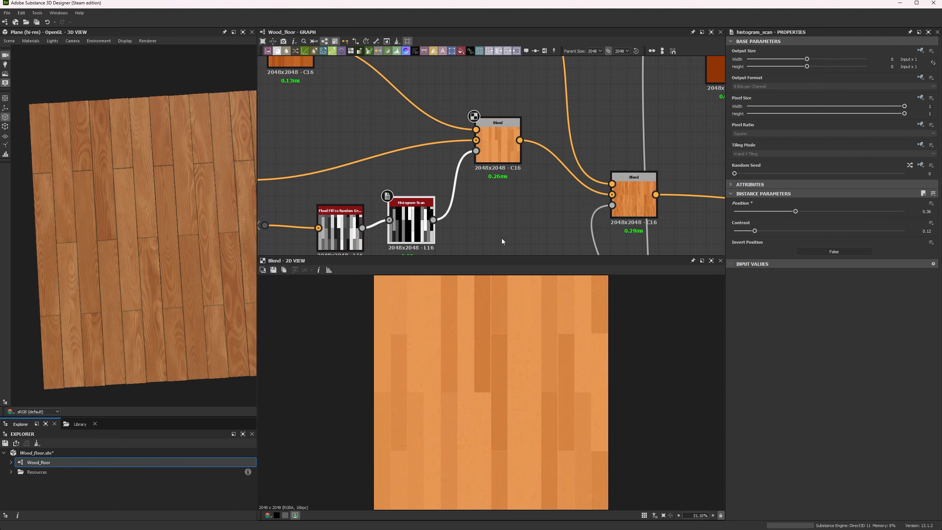
pyautogui.scroll(-6, 490, 111)
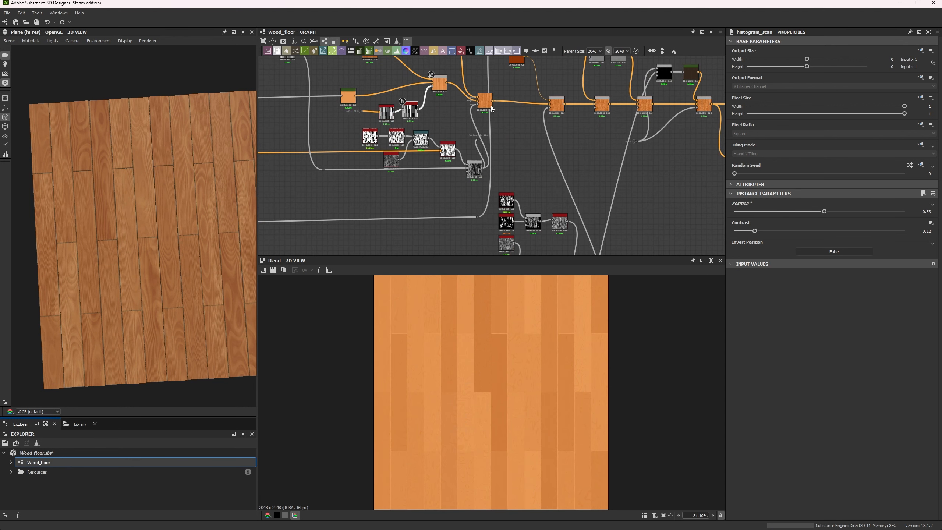
# Preview the successive Blend nodes along the base color chain and the Sharpen node
pyautogui.doubleClick(485, 106)
pyautogui.scroll(6, 413, 380)
pyautogui.moveTo(568, 151); pyautogui.dragTo(495, 168, button='middle')
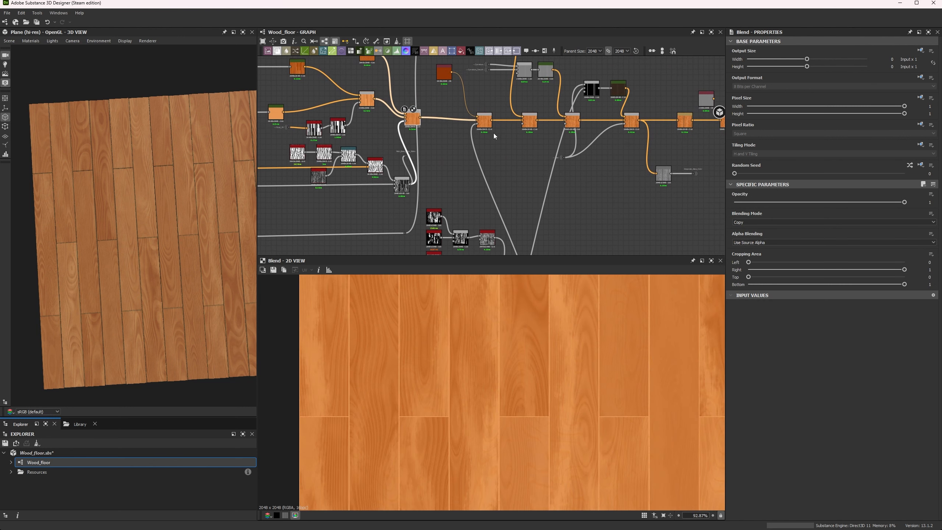
pyautogui.doubleClick(488, 125)
pyautogui.moveTo(533, 126); pyautogui.dragTo(457, 145, button='middle')
pyautogui.click(456, 145)
pyautogui.doubleClick(457, 148)
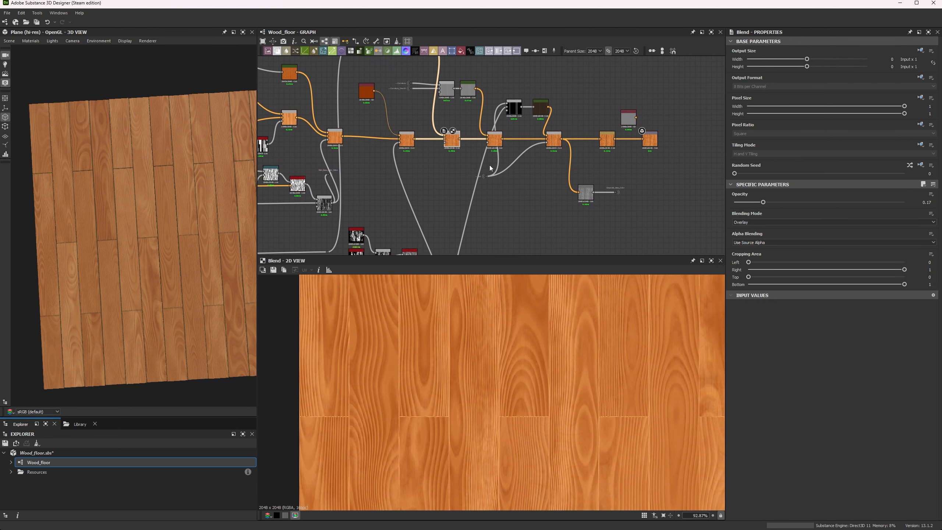
pyautogui.click(495, 144)
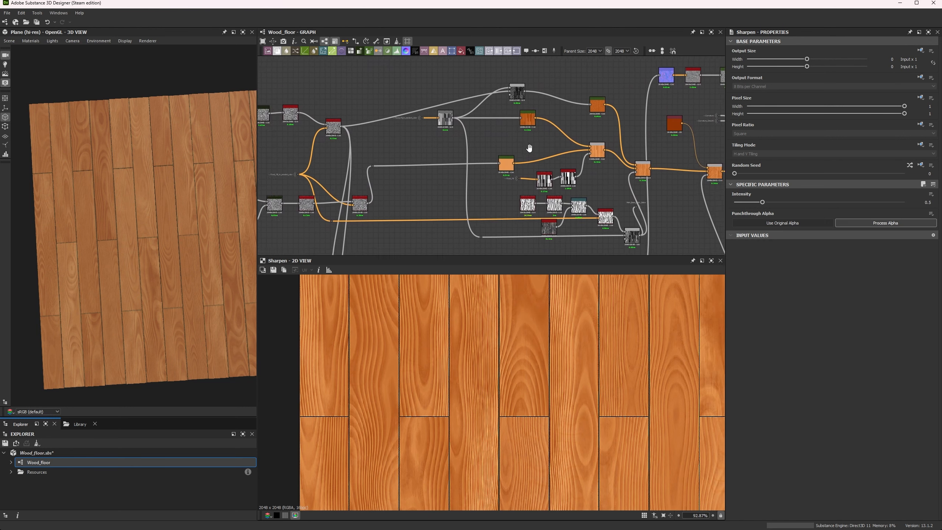
# Move the Blend that adds the grain color level with the preceding Blend and preview the Multiply Blend feeding its Gradient Map
pyautogui.moveTo(530, 145); pyautogui.dragTo(488, 151, button='middle')
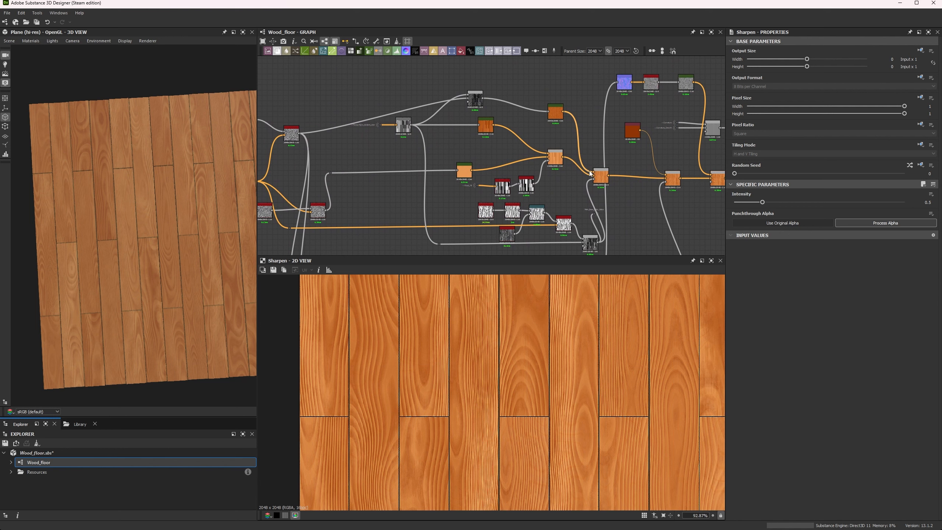
pyautogui.moveTo(604, 181); pyautogui.dragTo(604, 167)
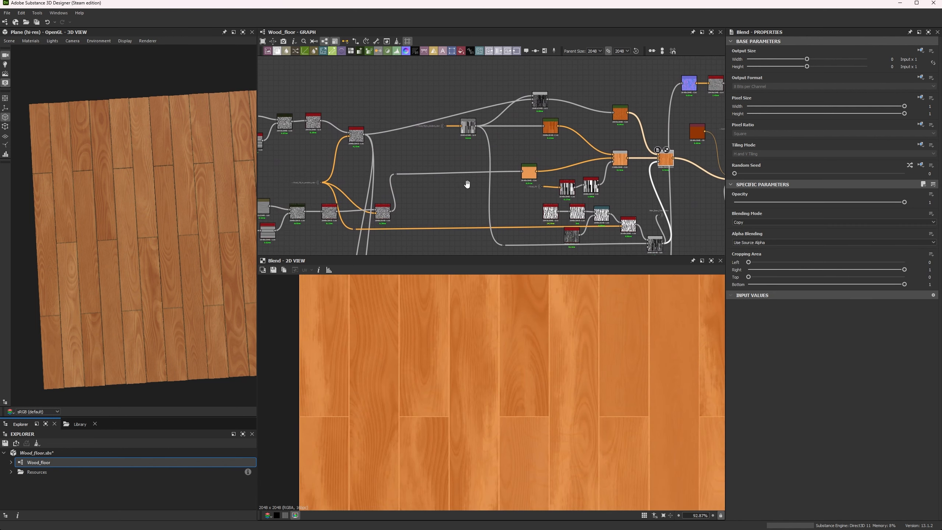
pyautogui.scroll(4, 524, 119)
pyautogui.doubleClick(525, 118)
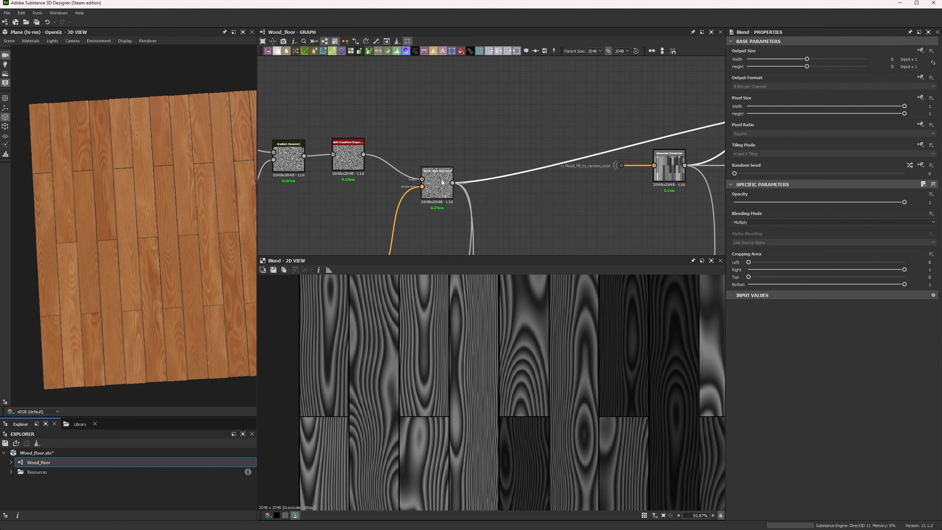
# Preview the Vector Warp Grayscale grain and examine the noise and gradient nodes that feed it
pyautogui.doubleClick(442, 180)
pyautogui.scroll(-4, 467, 339)
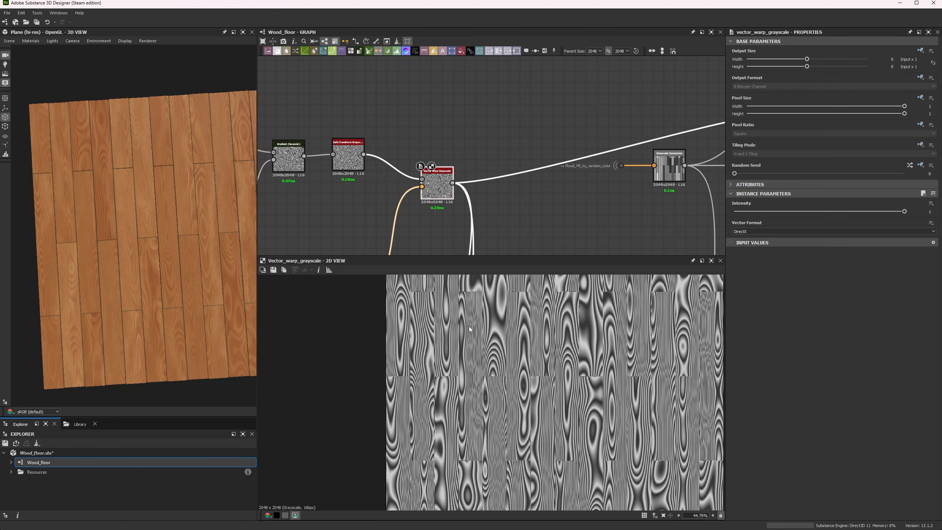
pyautogui.moveTo(393, 151); pyautogui.dragTo(561, 100, button='middle')
pyautogui.scroll(-4, 560, 100)
pyautogui.moveTo(503, 86); pyautogui.dragTo(433, 94, button='middle')
pyautogui.scroll(3, 433, 94)
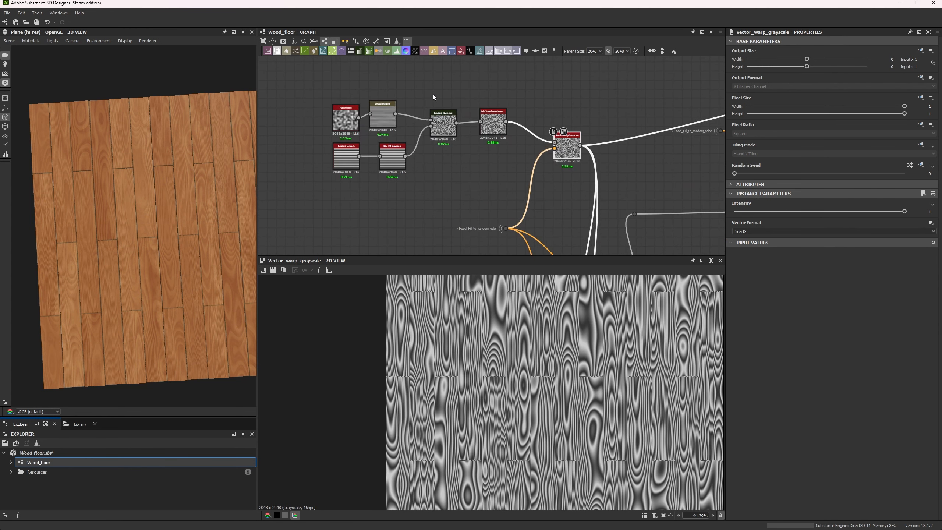
pyautogui.moveTo(622, 152); pyautogui.dragTo(510, 94, button='middle')
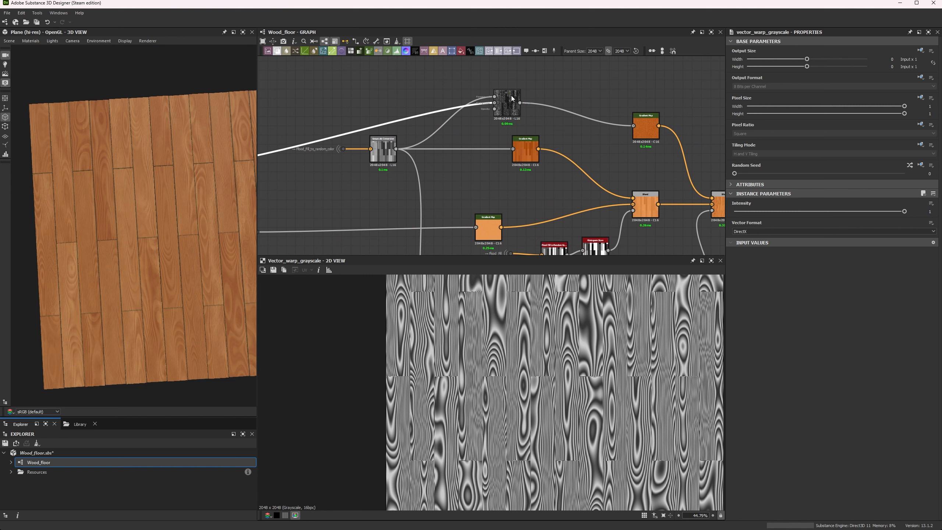
# Preview the Grayscale Conversion node and the Multiply Blend that combines it with the warped grain
pyautogui.click(509, 102)
pyautogui.doubleClick(387, 142)
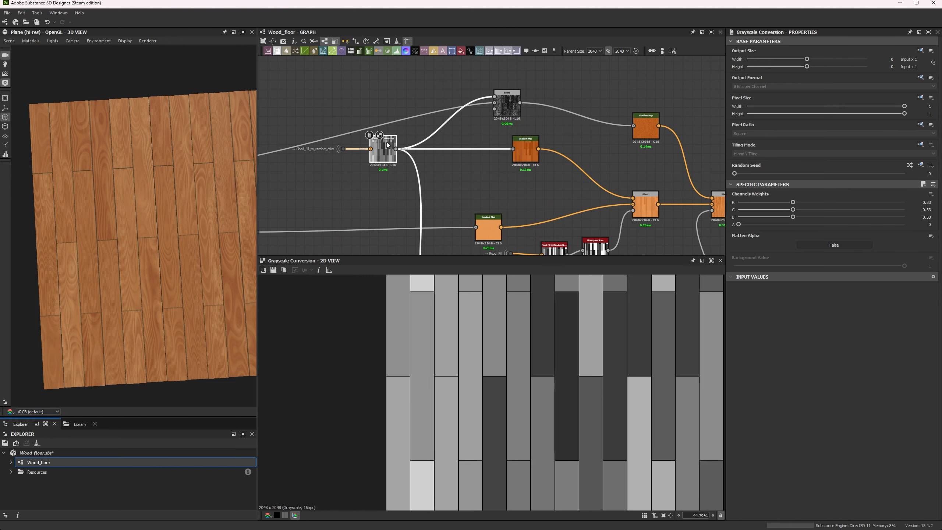
pyautogui.scroll(4, 387, 141)
pyautogui.scroll(-5, 387, 141)
pyautogui.moveTo(491, 156); pyautogui.dragTo(403, 191, button='middle')
pyautogui.scroll(5, 461, 150)
pyautogui.scroll(-3, 456, 141)
pyautogui.doubleClick(413, 105)
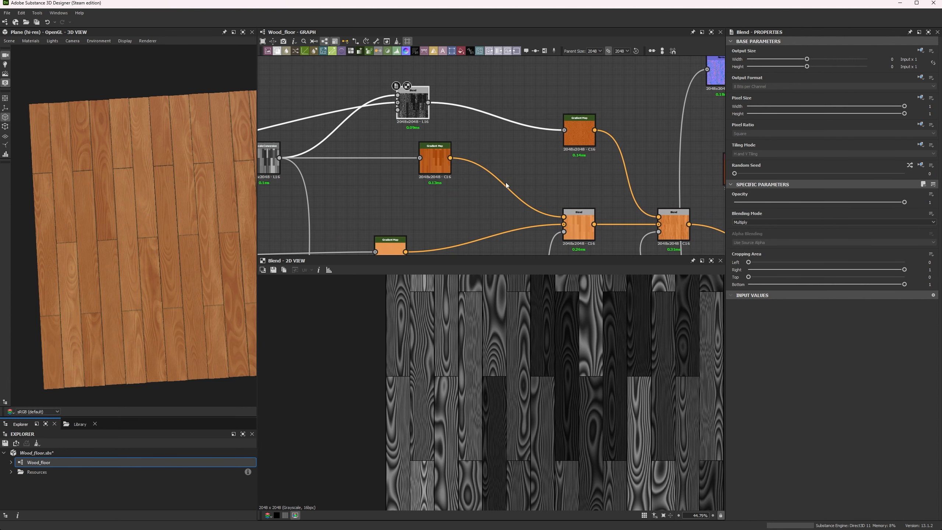
# Preview and slightly reposition the plank color Blend and the grain's Gradient Map node
pyautogui.doubleClick(581, 213)
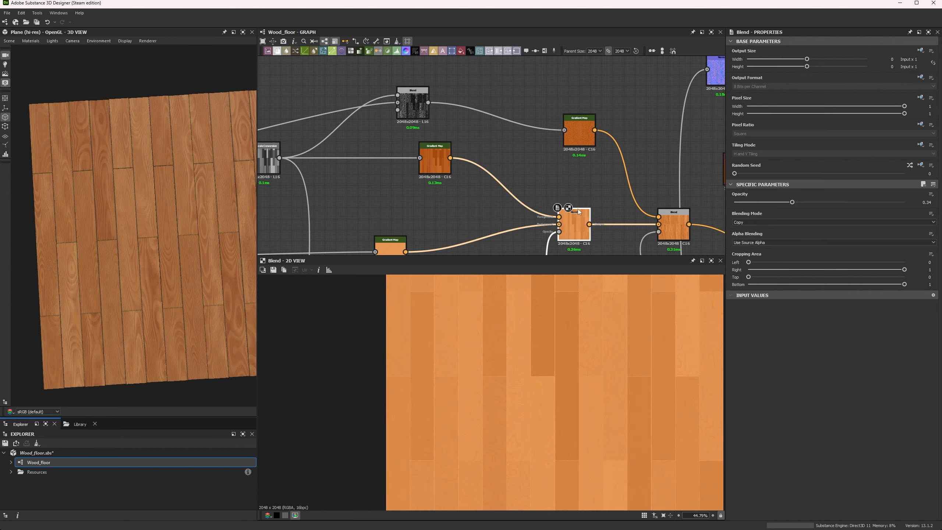
pyautogui.moveTo(578, 209); pyautogui.dragTo(495, 188, button='middle')
pyautogui.doubleClick(496, 109)
pyautogui.moveTo(496, 109); pyautogui.dragTo(495, 93)
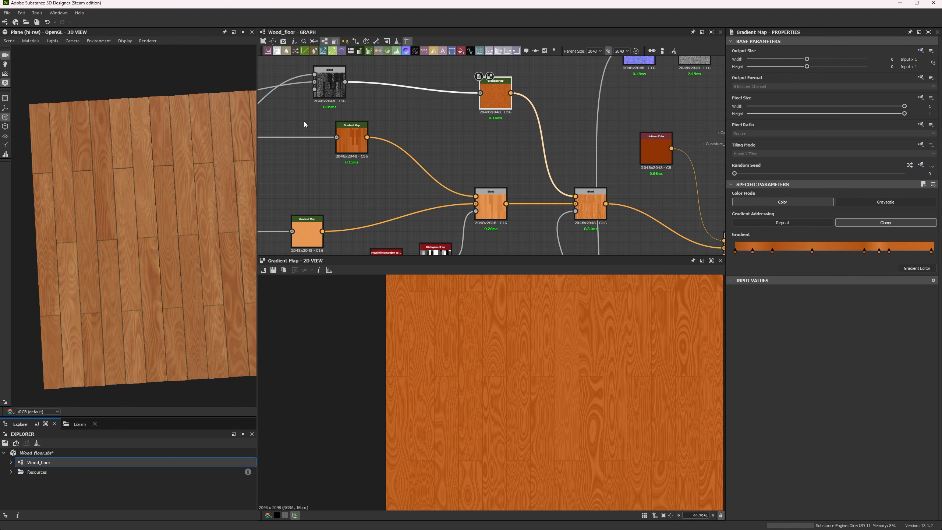
# Try a new Gradient Map on the Multiply Blend's output with a gradient picked across the 3D floor, and delete it
pyautogui.click(332, 80)
pyautogui.moveTo(345, 82); pyautogui.dragTo(418, 119)
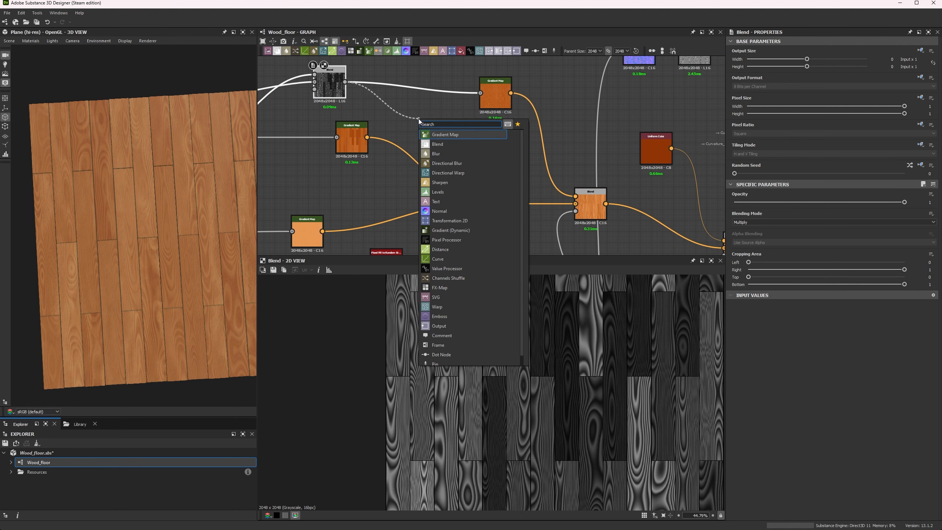
pyautogui.click(457, 134)
pyautogui.click(701, 393)
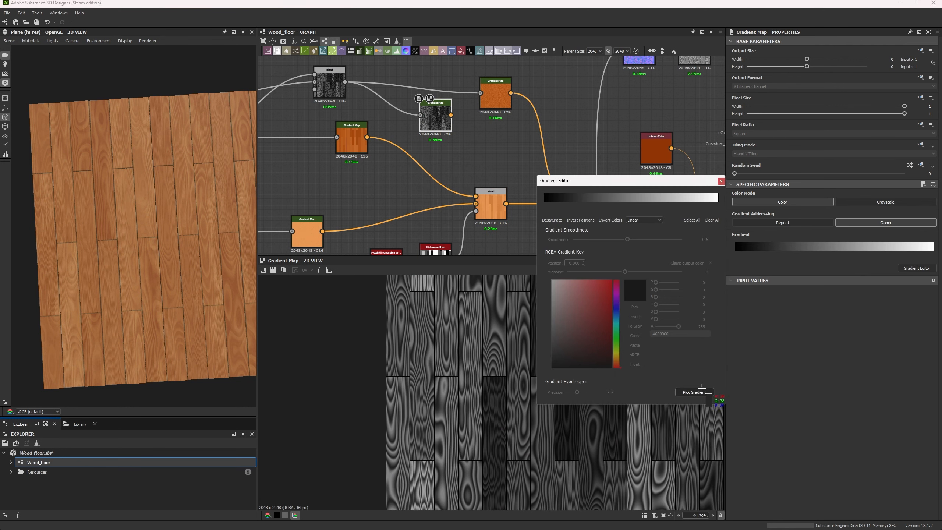
pyautogui.moveTo(46, 138); pyautogui.dragTo(176, 312)
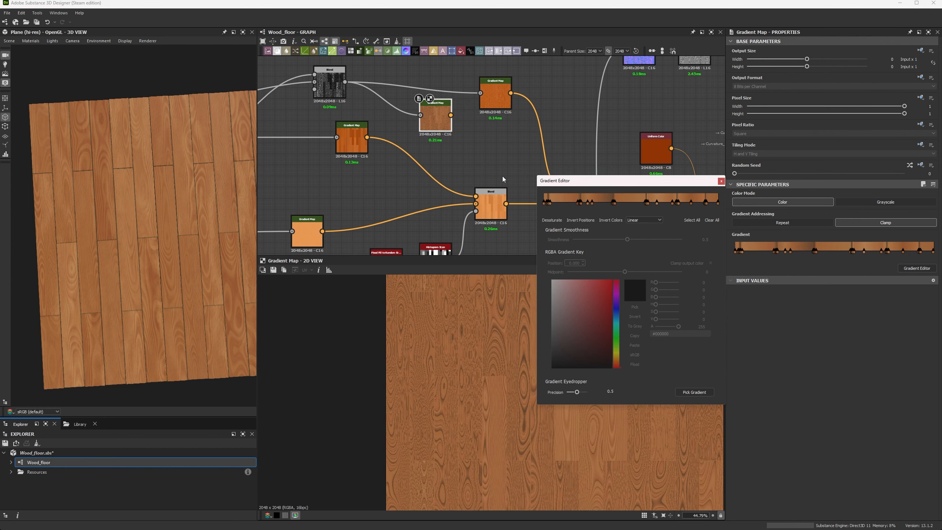
pyautogui.click(721, 181)
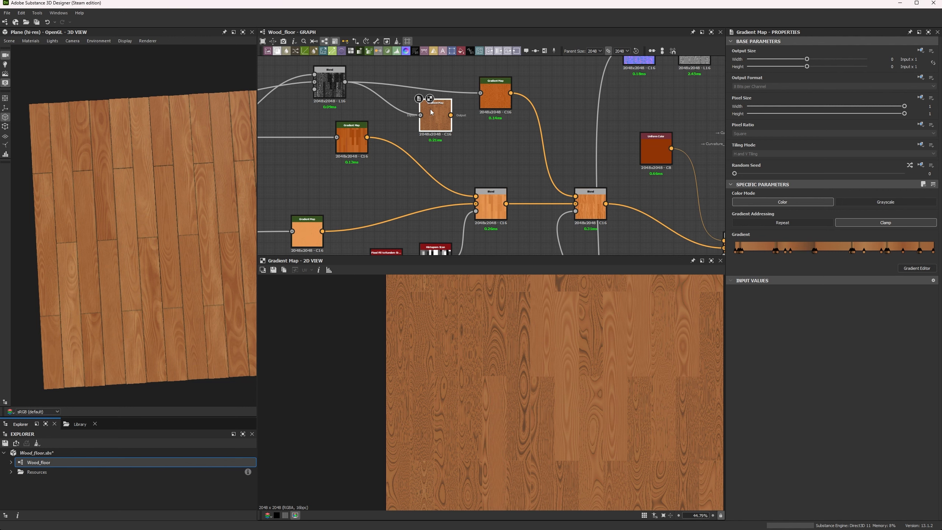
pyautogui.press('Delete')
# Preview the Blend that combines the grain Gradient Map with the plank color Blend
pyautogui.moveTo(468, 138); pyautogui.dragTo(488, 80, button='middle')
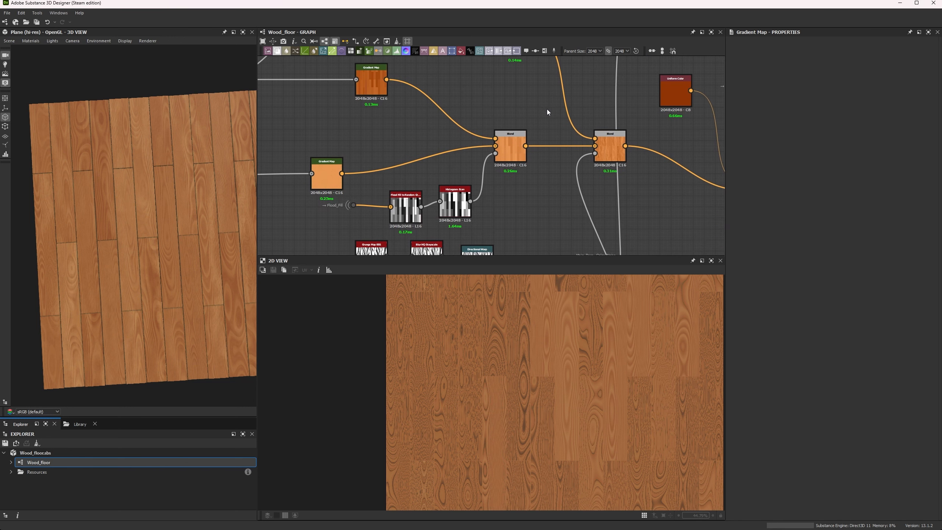
pyautogui.scroll(-2, 547, 108)
pyautogui.scroll(3, 527, 132)
pyautogui.click(527, 132)
pyautogui.moveTo(518, 82); pyautogui.dragTo(513, 165, button='middle')
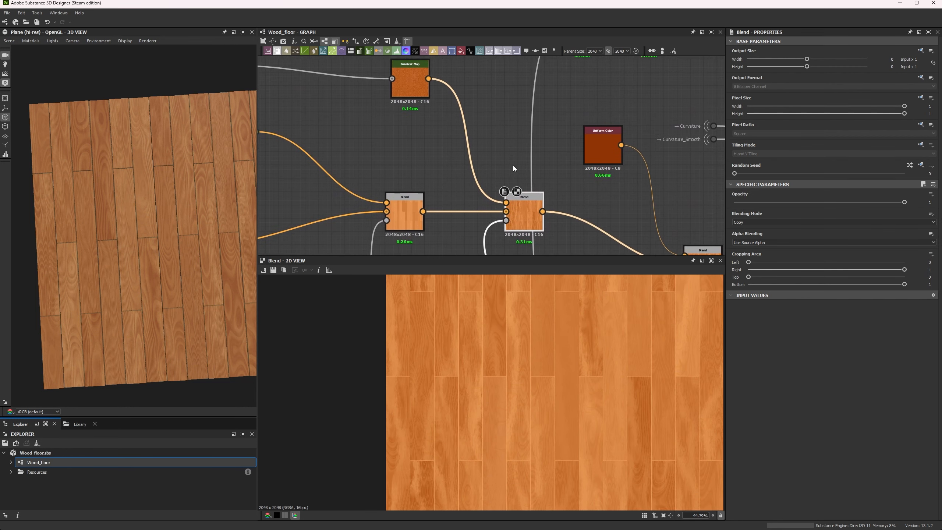
pyautogui.scroll(1, 513, 165)
# Try removing the opacity mask link from the grain color Blend, inspect the 3D floor up close, and undo the removal
pyautogui.doubleClick(506, 232)
pyautogui.doubleClick(542, 232)
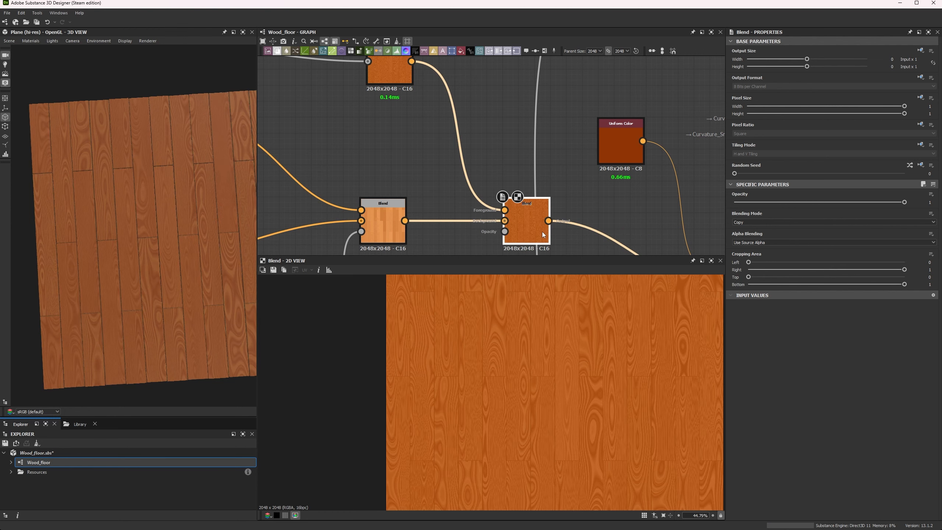
pyautogui.scroll(5, 183, 304)
pyautogui.keyDown('alt'); pyautogui.moveTo(135, 232); pyautogui.dragTo(168, 212); pyautogui.keyUp('alt')
pyautogui.hotkey('ctrl', 'z')
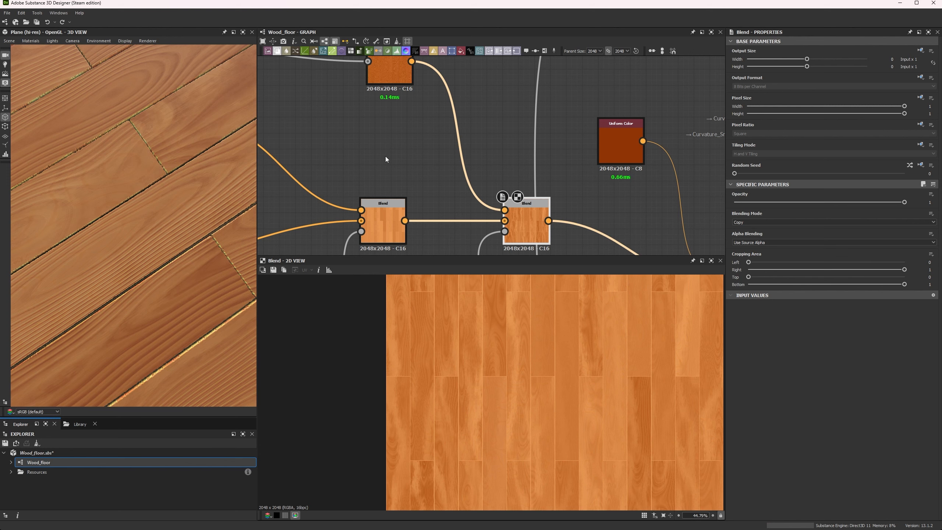
# Preview the Grunge Map 005 node that starts the opacity mask chain and examine the whole floor in 3D
pyautogui.scroll(-5, 362, 160)
pyautogui.scroll(6, 431, 155)
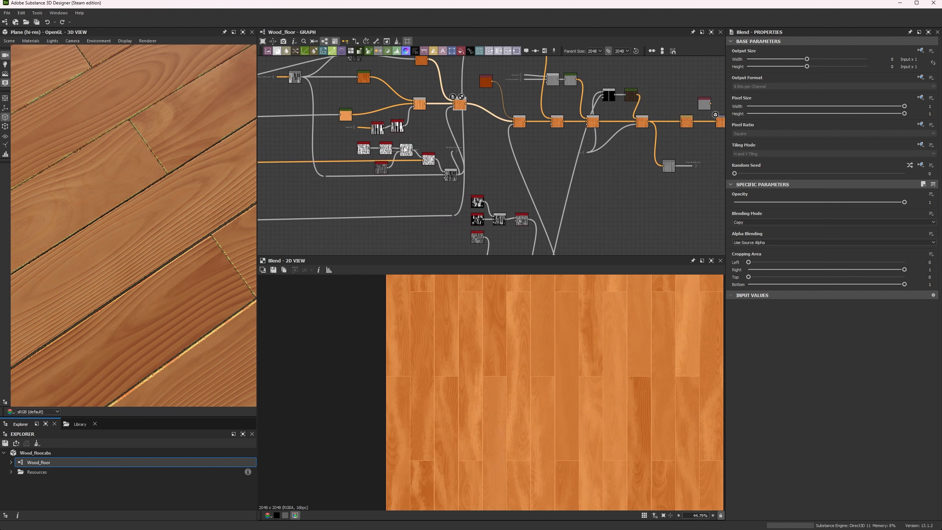
pyautogui.moveTo(429, 151); pyautogui.dragTo(514, 146, button='middle')
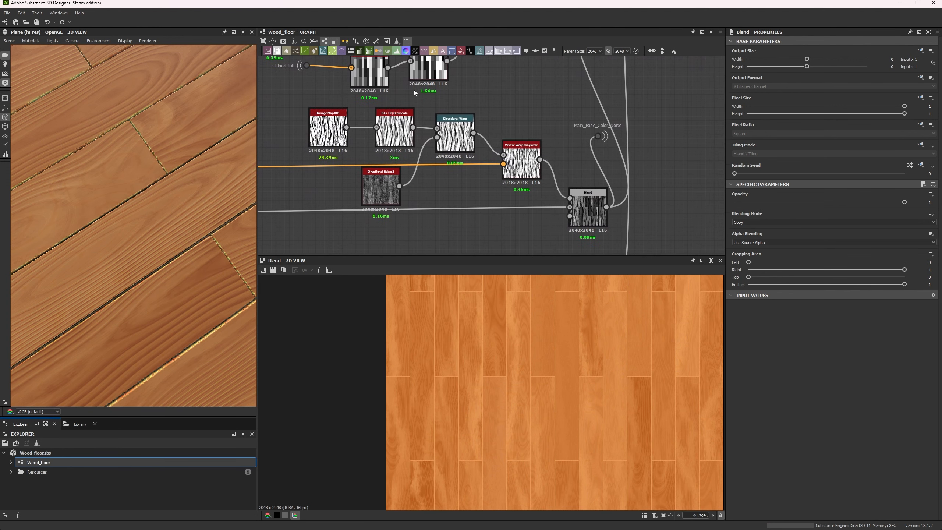
pyautogui.doubleClick(328, 128)
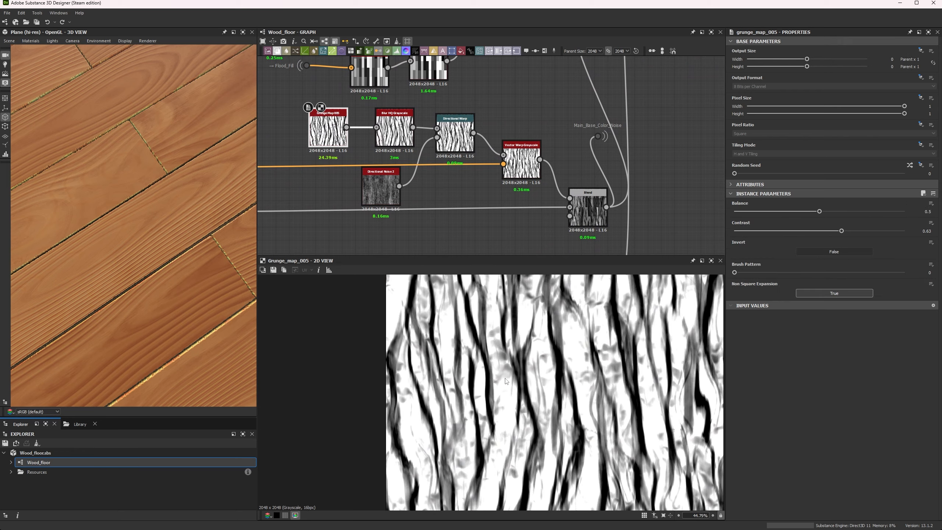
pyautogui.scroll(2, 349, 148)
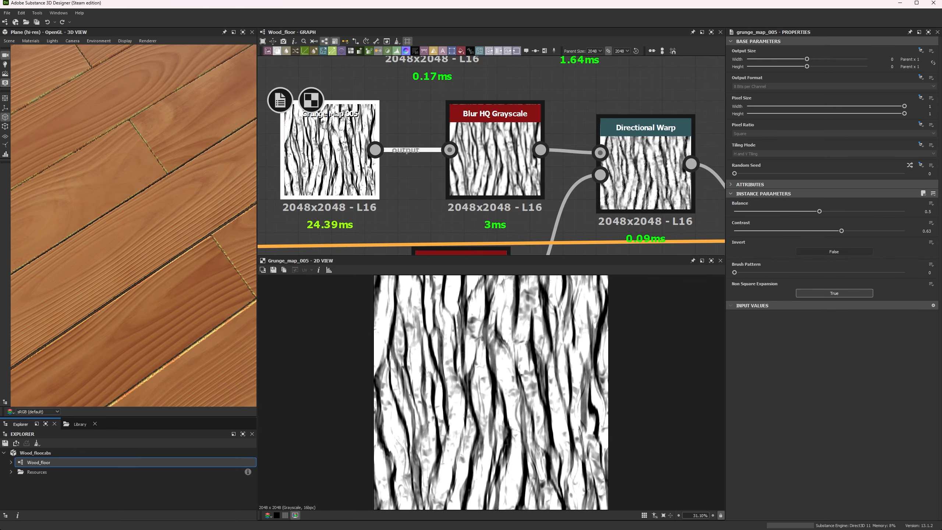
pyautogui.scroll(-3, 408, 152)
pyautogui.scroll(-7, 146, 245)
pyautogui.moveTo(145, 245); pyautogui.dragTo(45, 174)
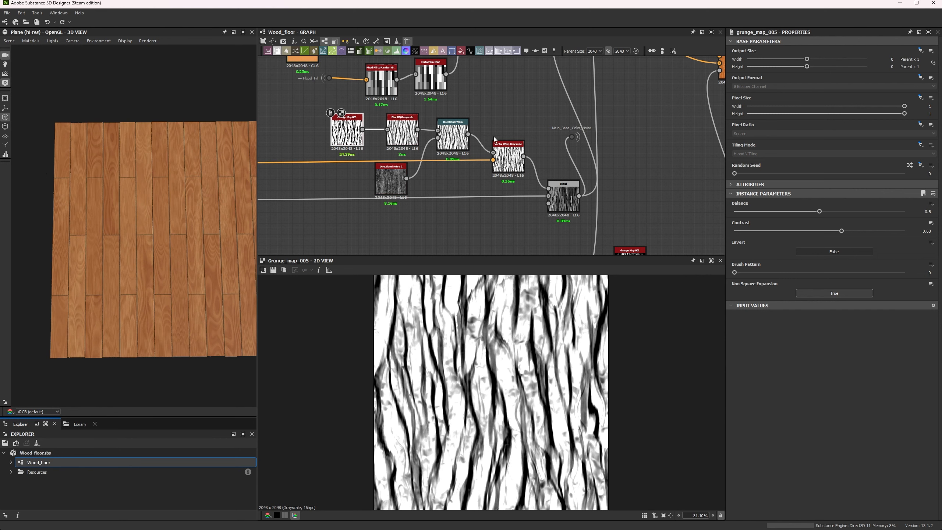
# Move Grunge Map 005 away from Blur HQ Grayscale and insert a Safe Transform Grayscale node between them
pyautogui.moveTo(348, 134); pyautogui.dragTo(270, 134)
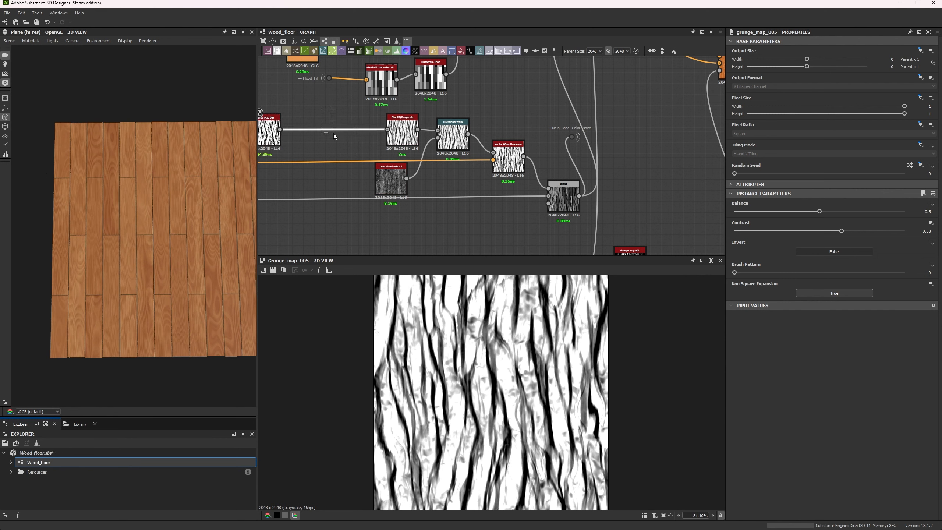
pyautogui.press('space')
pyautogui.write('sa')
pyautogui.press('Return')
# Set the Safe Transform Grayscale rotation to 90 degrees and inspect the floor in 3D
pyautogui.write('9')
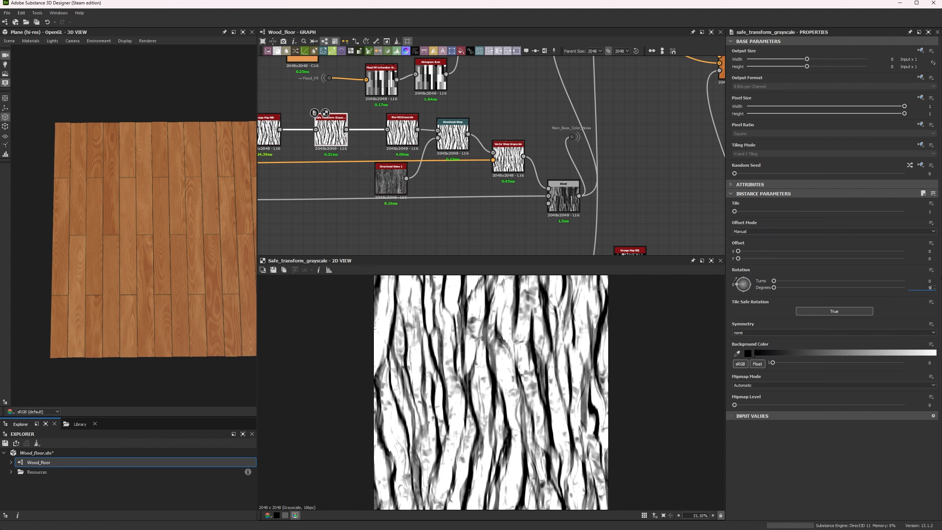
pyautogui.write('0')
pyautogui.press('Return')
pyautogui.moveTo(136, 249)
pyautogui.mouseDown()
pyautogui.moveTo(197, 260)
pyautogui.moveTo(130, 248)
pyautogui.mouseUp()
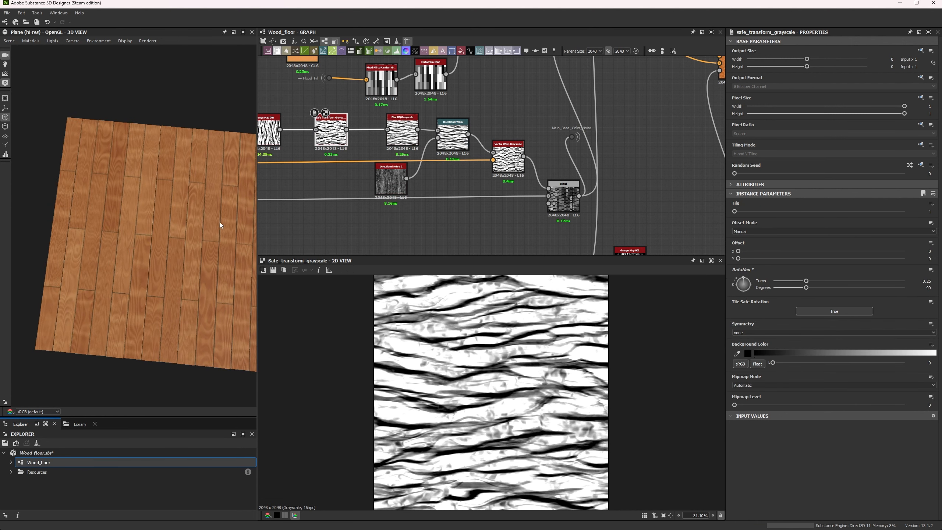
# Undo the rotation, then delete the Safe Transform Grayscale node and move Grunge Map 005 back beside Blur HQ Grayscale
pyautogui.hotkey('ctrl', 'z')
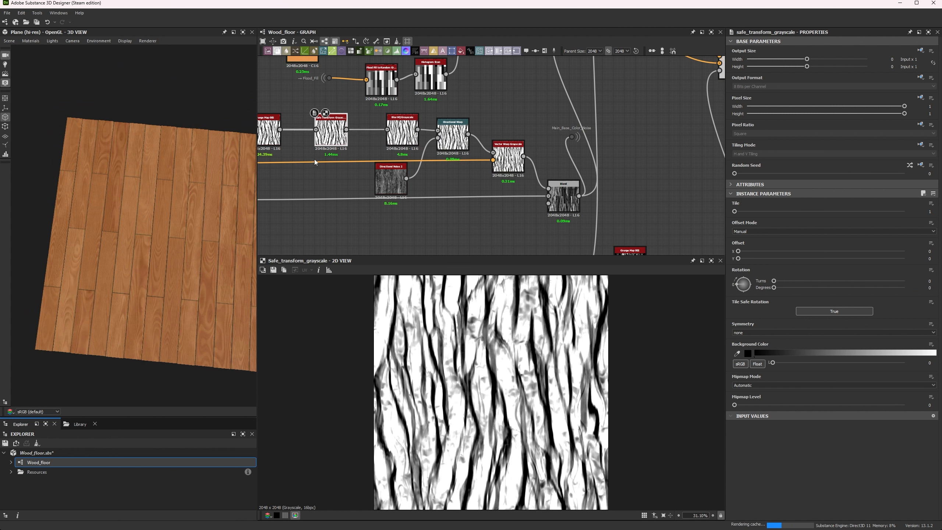
pyautogui.press('BackSpace')
pyautogui.moveTo(273, 134); pyautogui.dragTo(350, 134)
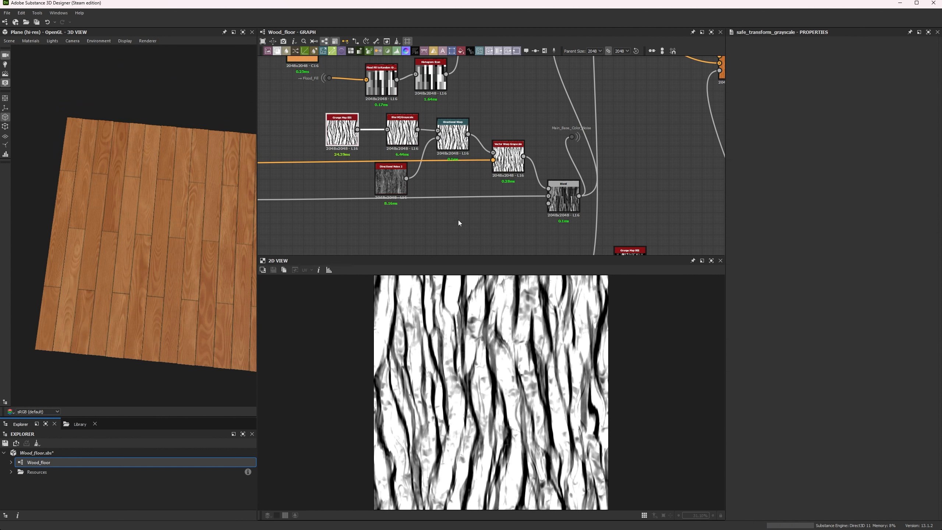
pyautogui.moveTo(134, 232); pyautogui.dragTo(141, 241)
# Preview the Directional Warp and its Directional Noise 2 intensity input, and inspect the planks up close in 3D
pyautogui.click(452, 138)
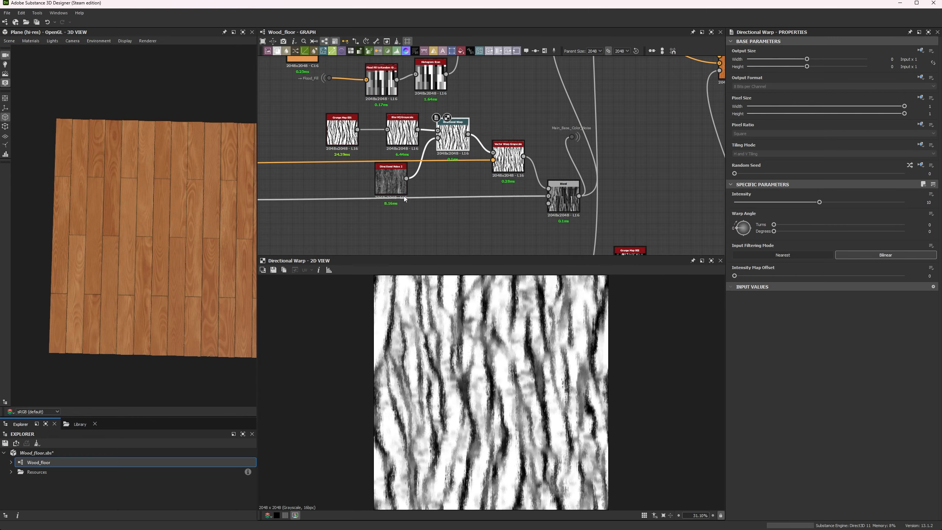
pyautogui.scroll(3, 463, 132)
pyautogui.scroll(-3, 463, 133)
pyautogui.click(393, 197)
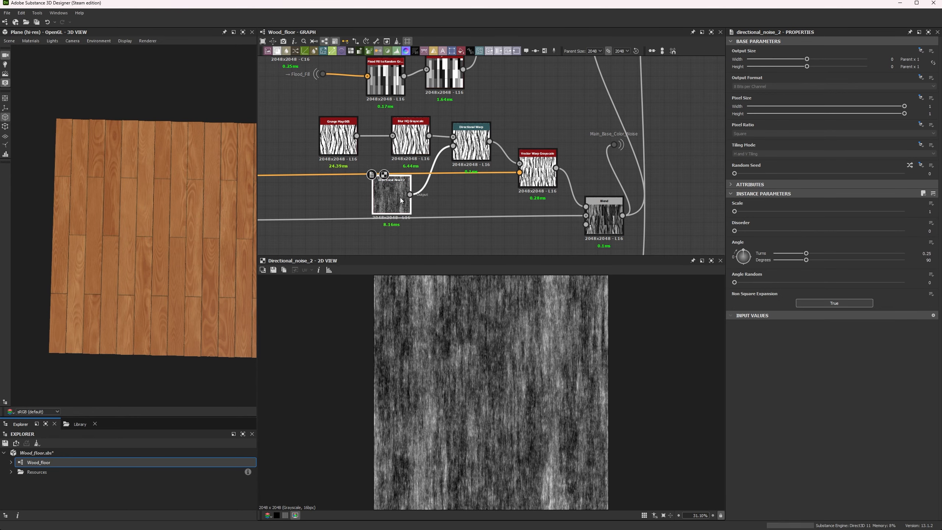
pyautogui.scroll(5, 473, 412)
pyautogui.scroll(10, 110, 317)
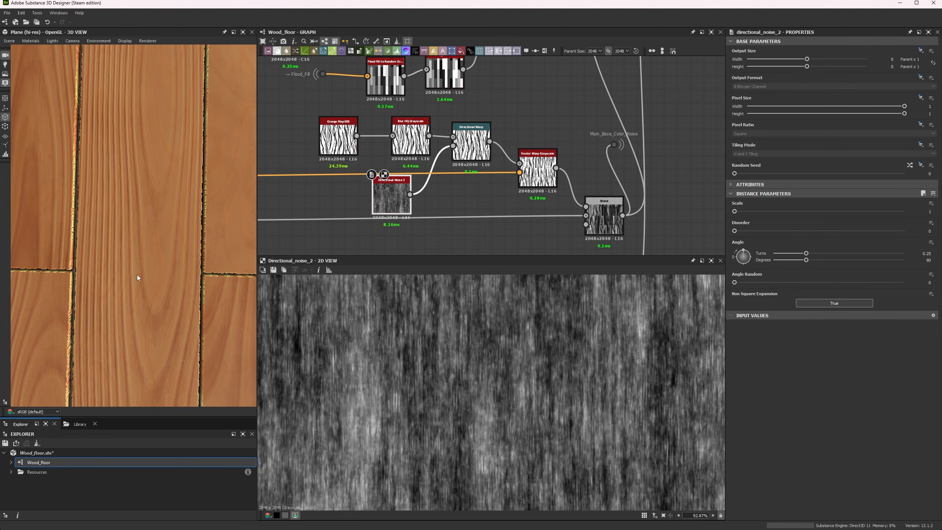
pyautogui.scroll(-10, 35, 216)
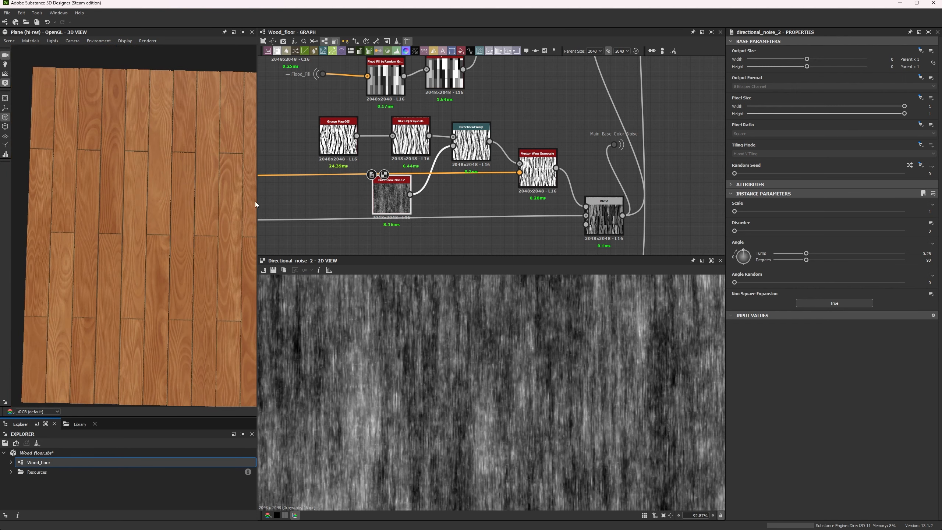
pyautogui.moveTo(355, 210); pyautogui.dragTo(416, 184, button='middle')
pyautogui.scroll(8, 183, 281)
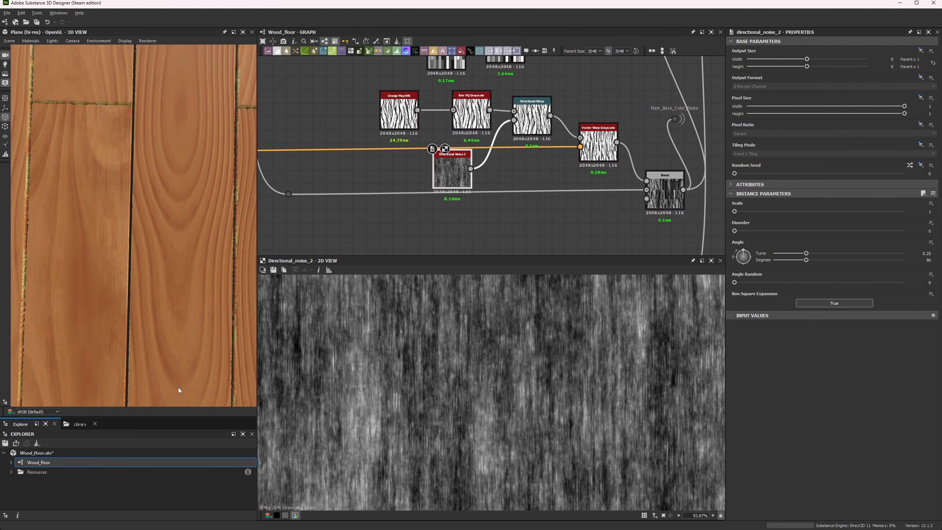
# Preview the Vector Warp Grayscale output and trace the mask Blend's background input back to its Grayscale Conversion node
pyautogui.doubleClick(599, 146)
pyautogui.moveTo(612, 99); pyautogui.dragTo(537, 135, button='middle')
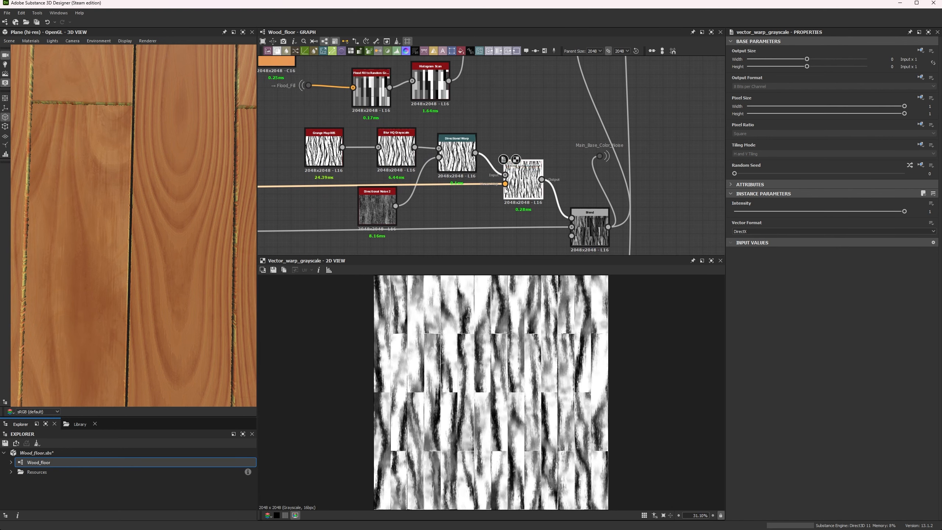
pyautogui.doubleClick(588, 230)
pyautogui.click(572, 227)
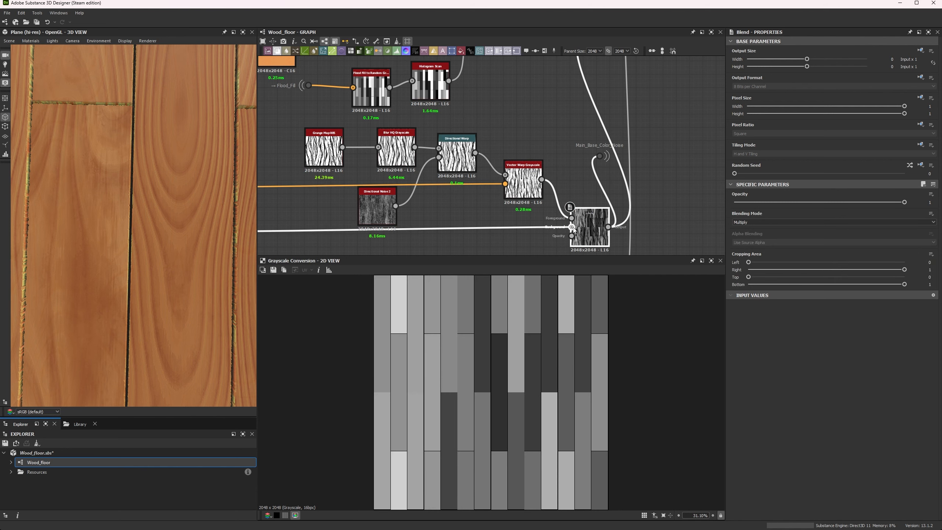
pyautogui.scroll(-7, 573, 229)
pyautogui.scroll(10, 449, 139)
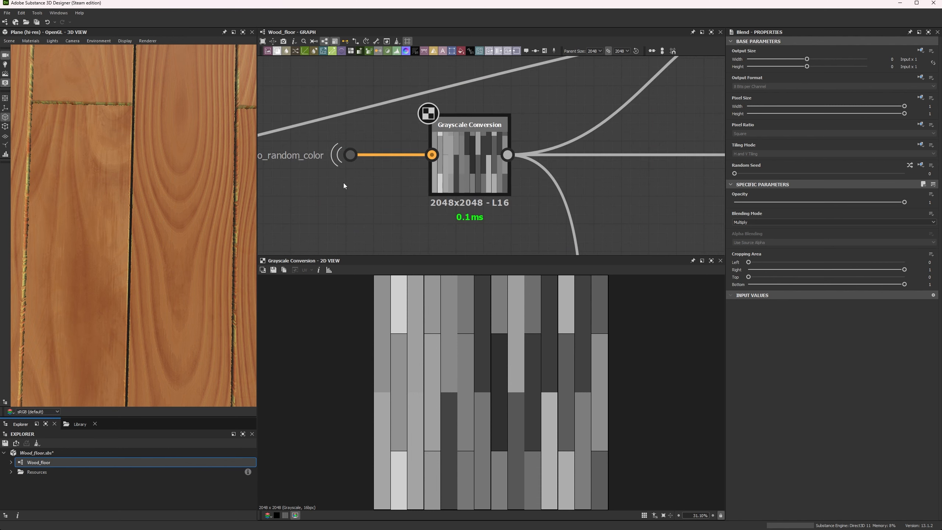
# Preview the color Blend that uses the grunge opacity mask and examine the planks in 2D and from several 3D angles
pyautogui.scroll(-8, 344, 184)
pyautogui.moveTo(481, 195); pyautogui.dragTo(421, 127, button='middle')
pyautogui.moveTo(564, 167); pyautogui.dragTo(483, 116, button='middle')
pyautogui.scroll(5, 473, 115)
pyautogui.doubleClick(472, 116)
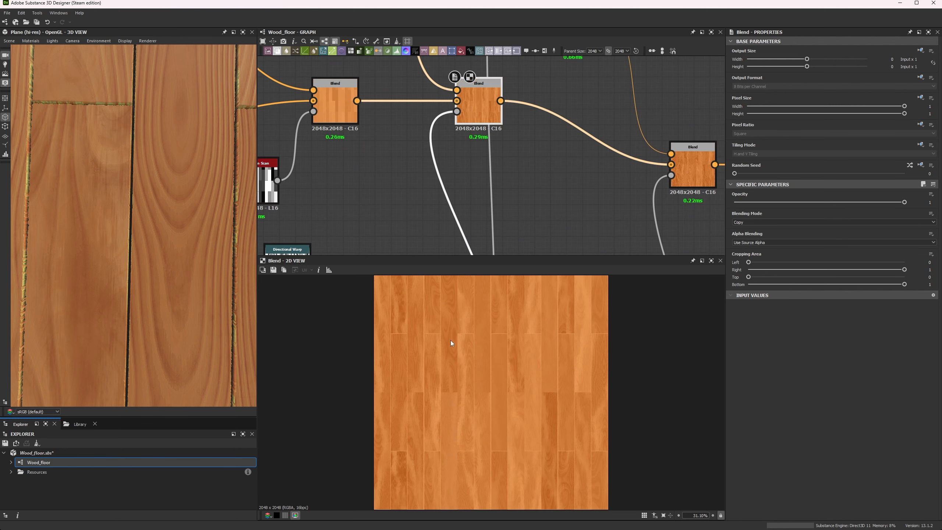
pyautogui.scroll(5, 450, 341)
pyautogui.scroll(-3, 171, 215)
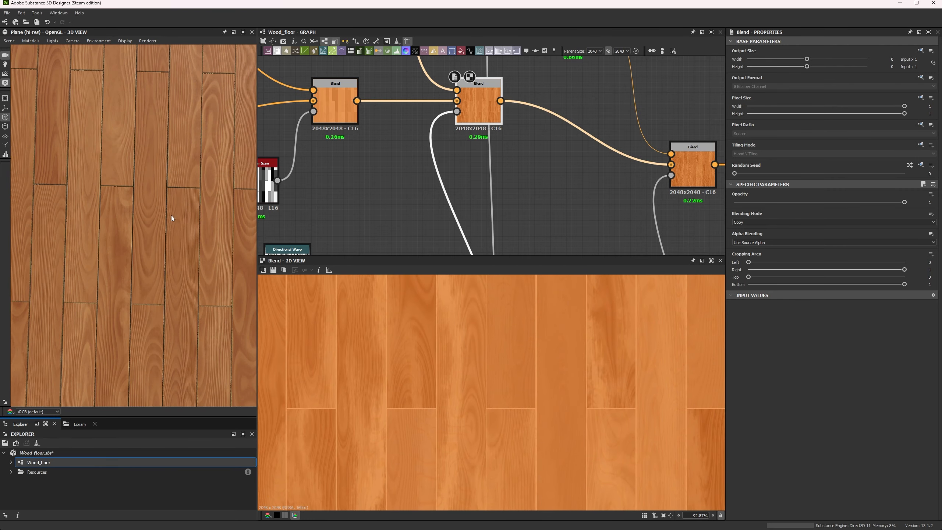
pyautogui.moveTo(172, 218); pyautogui.dragTo(190, 322)
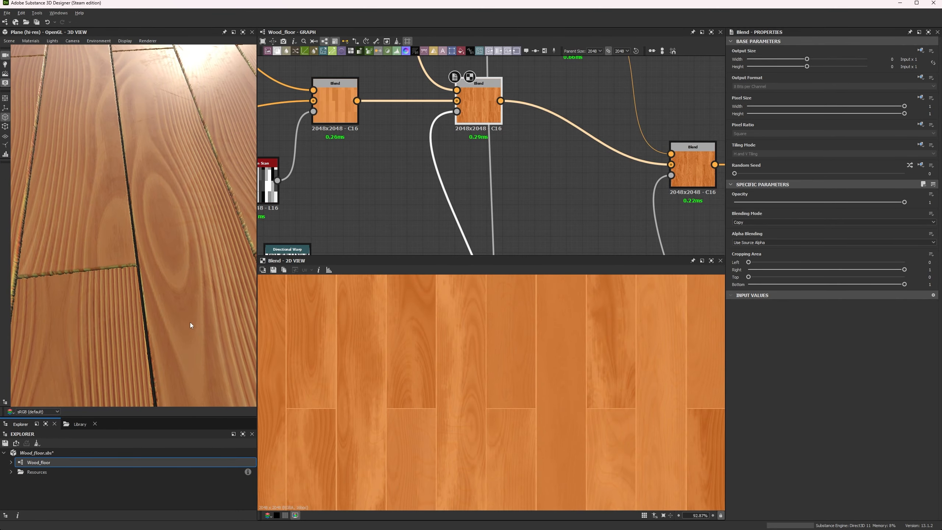
pyautogui.moveTo(190, 322); pyautogui.dragTo(120, 139, button='right')
pyautogui.moveTo(120, 139); pyautogui.dragTo(118, 149)
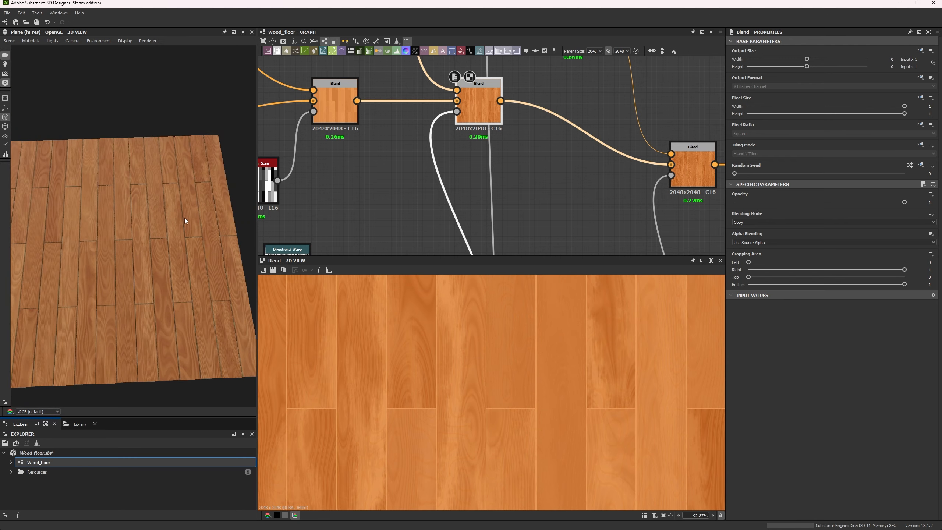
pyautogui.moveTo(160, 206)
pyautogui.mouseDown()
pyautogui.moveTo(172, 149)
pyautogui.moveTo(186, 156)
pyautogui.moveTo(187, 177)
pyautogui.moveTo(163, 208)
pyautogui.mouseUp()
# Move the Blend fed by the dark Uniform Color up into line with the preceding color Blend
pyautogui.hotkey('alt', 'shift')
pyautogui.scroll(-4, 475, 181)
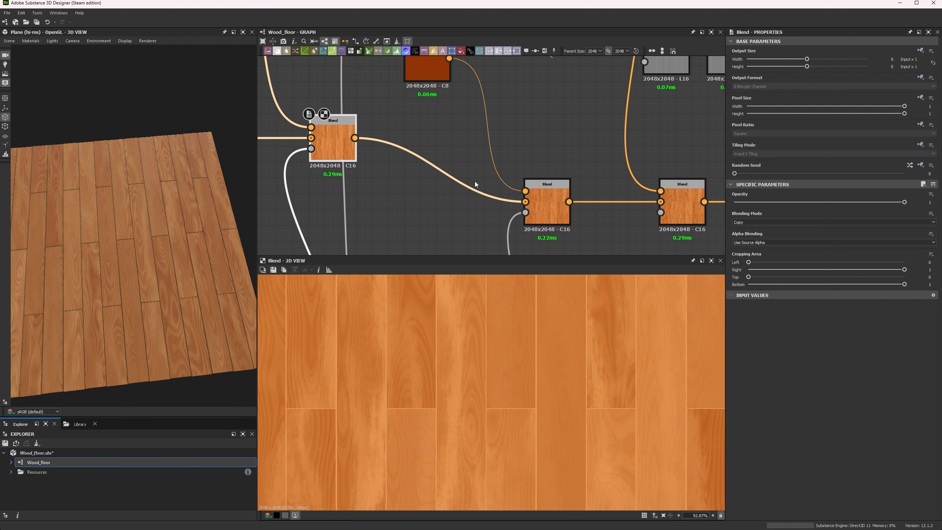
pyautogui.moveTo(501, 135); pyautogui.dragTo(482, 157, button='middle')
pyautogui.moveTo(501, 190); pyautogui.dragTo(498, 152)
# Compare close-up previews of the grunge-masked color Blend and the following Blend that adds the dark Uniform Color
pyautogui.scroll(5, 181, 238)
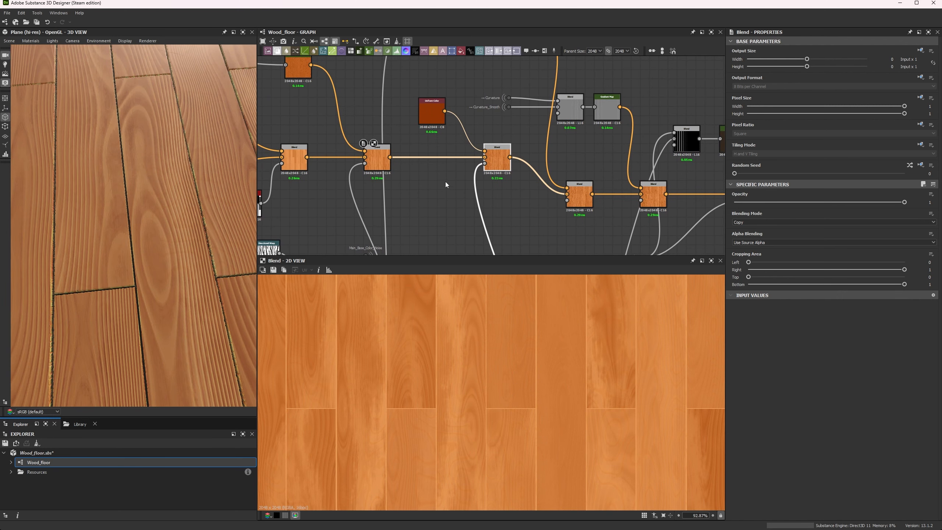
pyautogui.scroll(5, 510, 423)
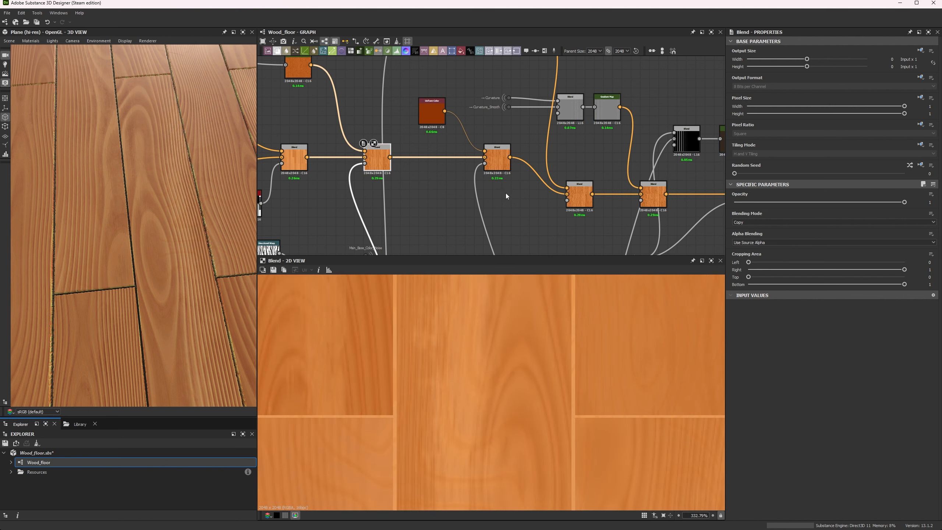
pyautogui.doubleClick(499, 162)
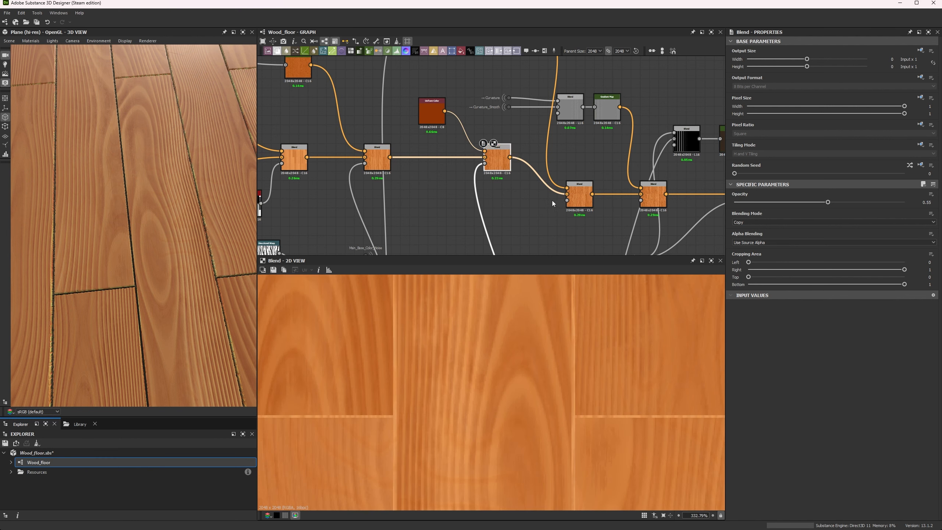
pyautogui.scroll(-5, 552, 204)
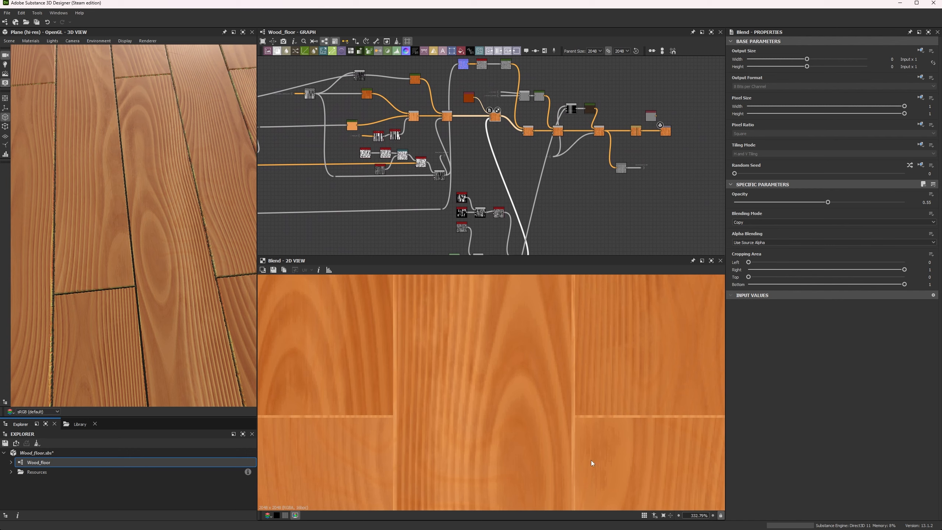
pyautogui.scroll(-5, 593, 463)
pyautogui.scroll(5, 574, 363)
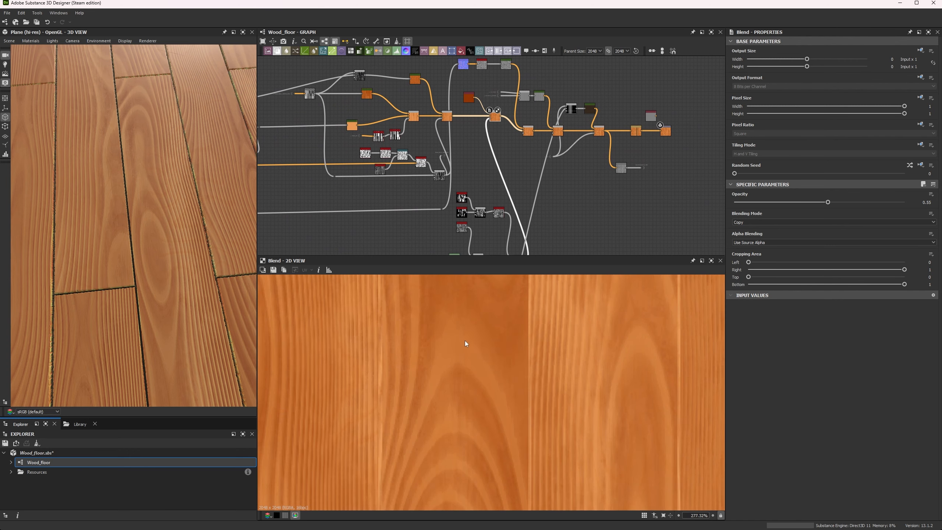
pyautogui.scroll(5, 416, 77)
pyautogui.doubleClick(525, 210)
pyautogui.moveTo(527, 182); pyautogui.dragTo(402, 53, button='middle')
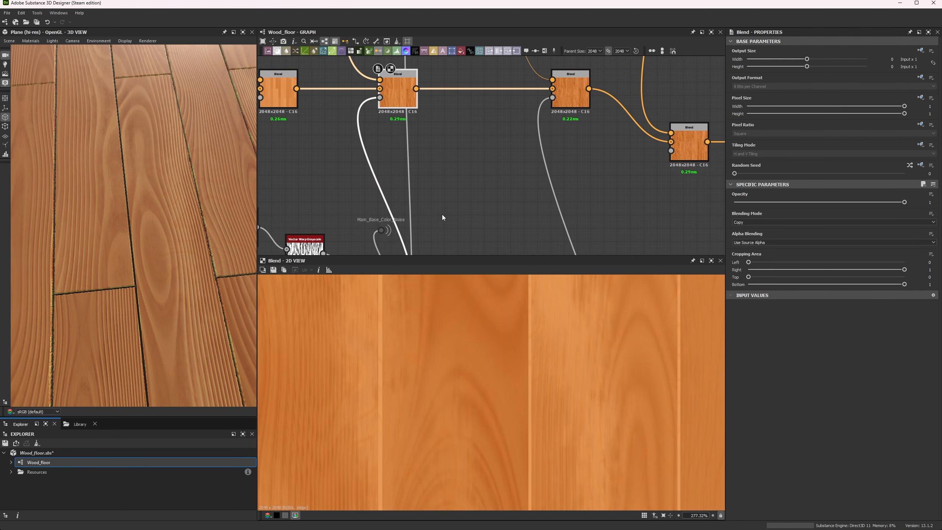
pyautogui.doubleClick(568, 104)
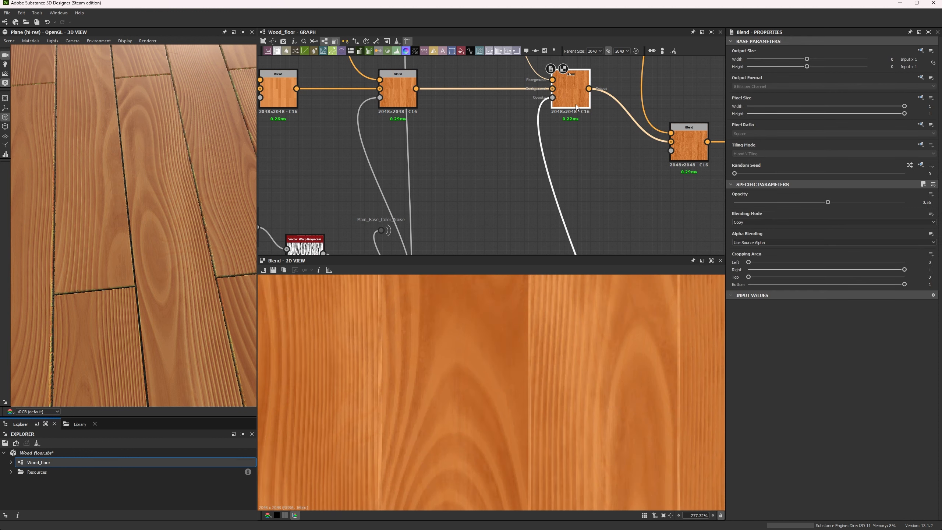
# Preview the dark Uniform Color and trace the Blend's opacity mask back to the warped wood grain at its dot node
pyautogui.moveTo(510, 118); pyautogui.dragTo(466, 146, button='middle')
pyautogui.doubleClick(439, 152)
pyautogui.click(546, 148)
pyautogui.scroll(-8, 546, 147)
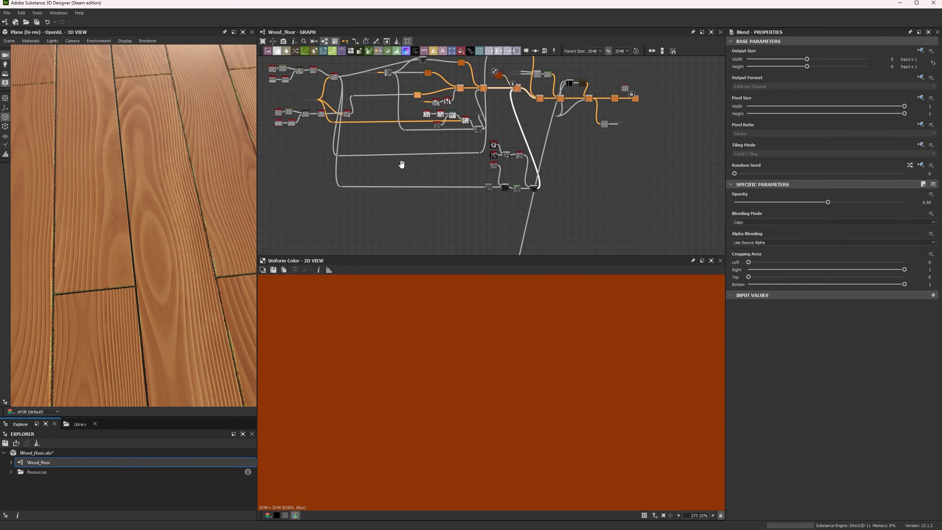
pyautogui.scroll(5, 328, 180)
pyautogui.click(322, 181)
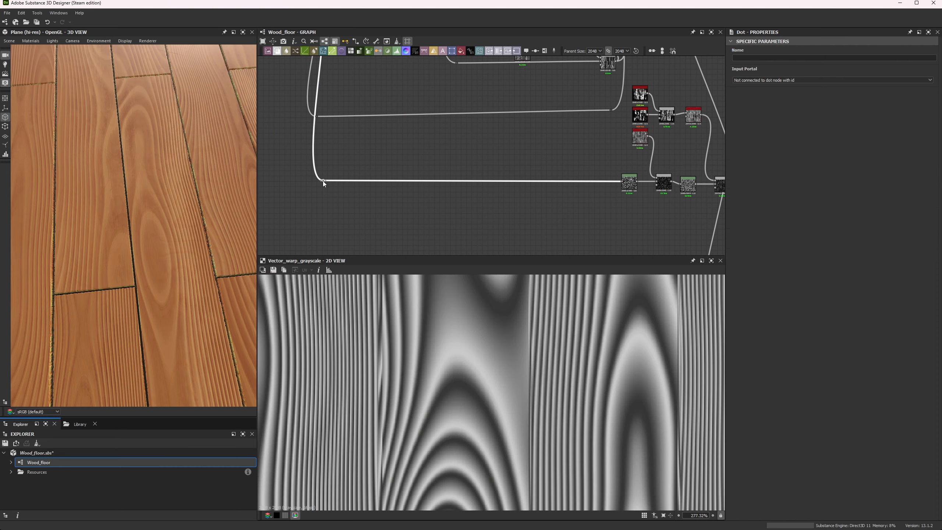
pyautogui.scroll(-7, 404, 396)
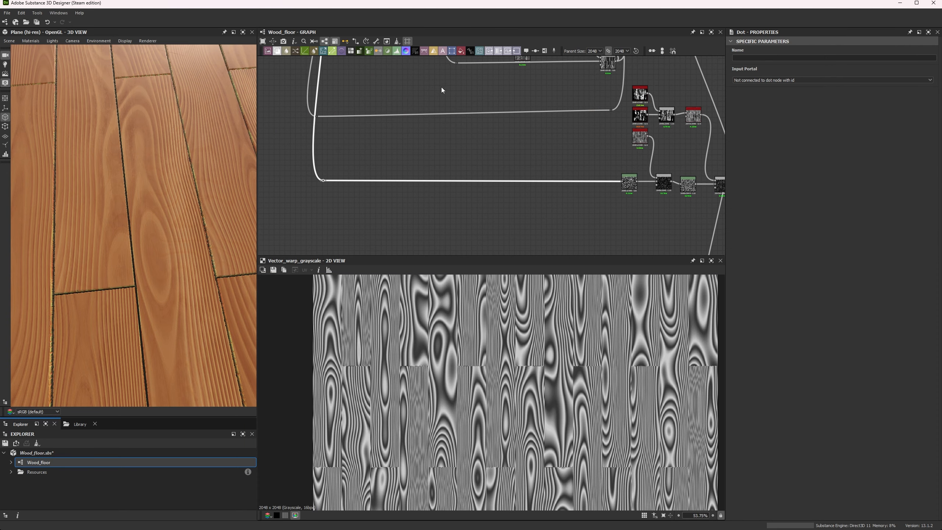
# Examine the first Levels node of the opacity mask chain, comparing its output with the incoming warped grain
pyautogui.moveTo(443, 112)
pyautogui.mouseDown(button='middle')
pyautogui.moveTo(399, 246)
pyautogui.moveTo(488, 137)
pyautogui.moveTo(440, 123)
pyautogui.mouseUp(button='middle')
pyautogui.scroll(1, 539, 199)
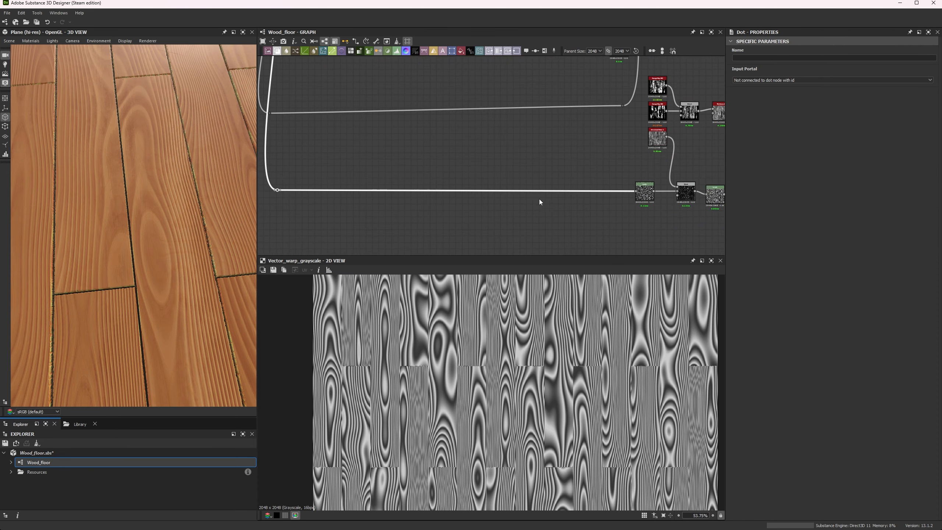
pyautogui.moveTo(535, 196); pyautogui.dragTo(367, 196, button='middle')
pyautogui.scroll(4, 486, 194)
pyautogui.doubleClick(471, 194)
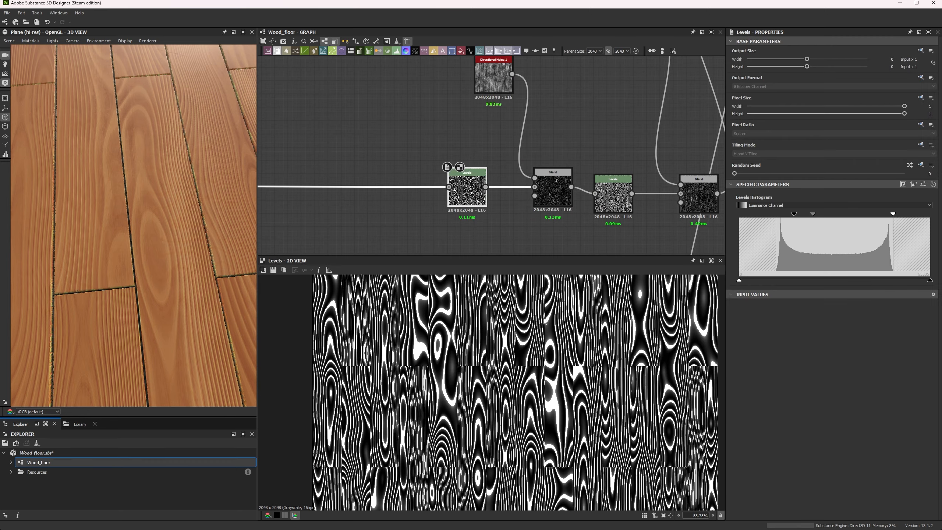
pyautogui.scroll(8, 429, 374)
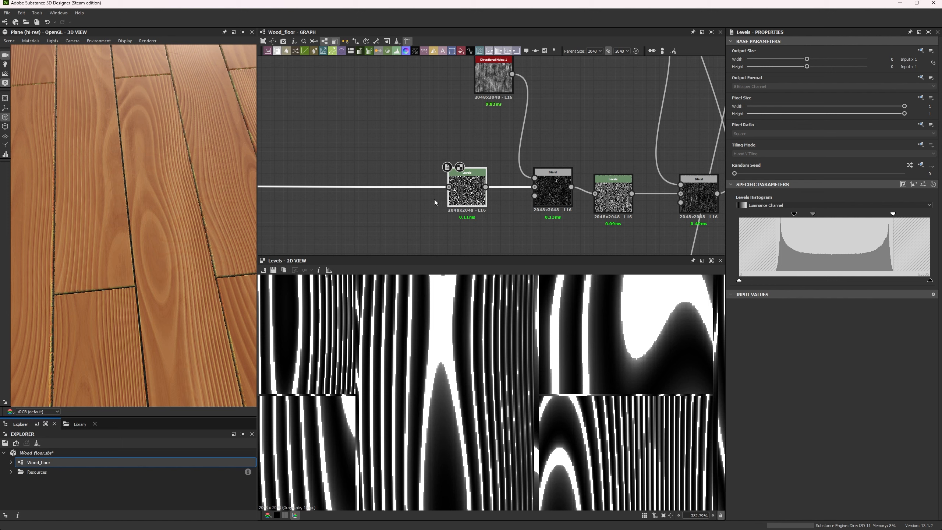
pyautogui.click(449, 187)
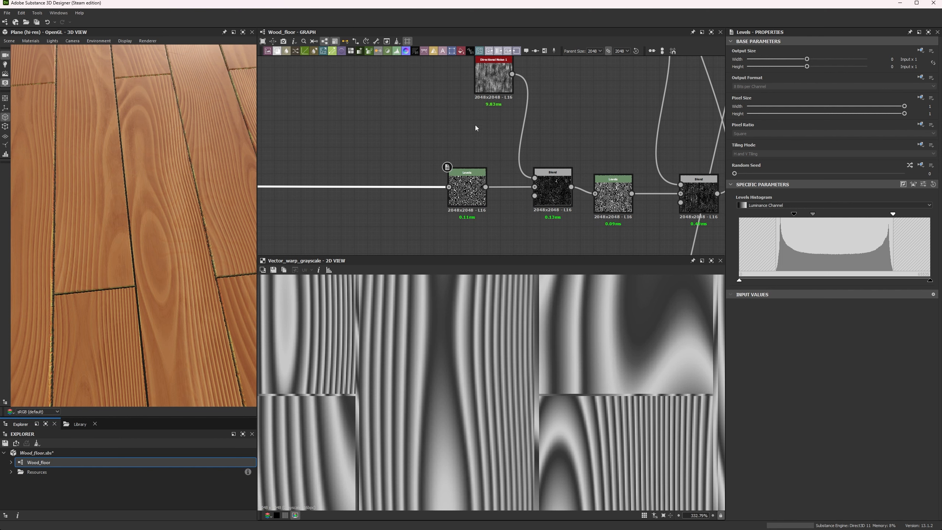
pyautogui.moveTo(476, 125); pyautogui.dragTo(375, 130, button='middle')
pyautogui.doubleClick(355, 186)
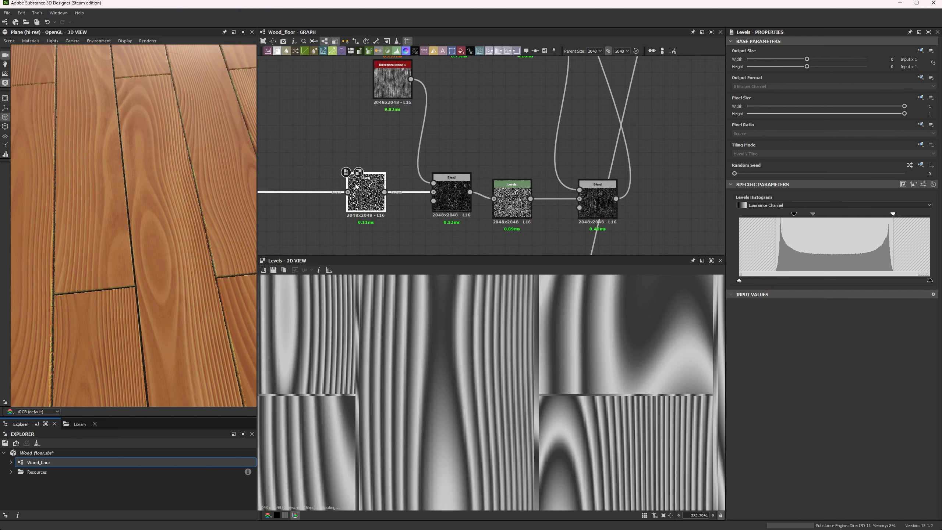
# Preview the Multiply Blend, its Directional Noise 1 foreground and the following Levels node in the opacity mask chain
pyautogui.doubleClick(460, 182)
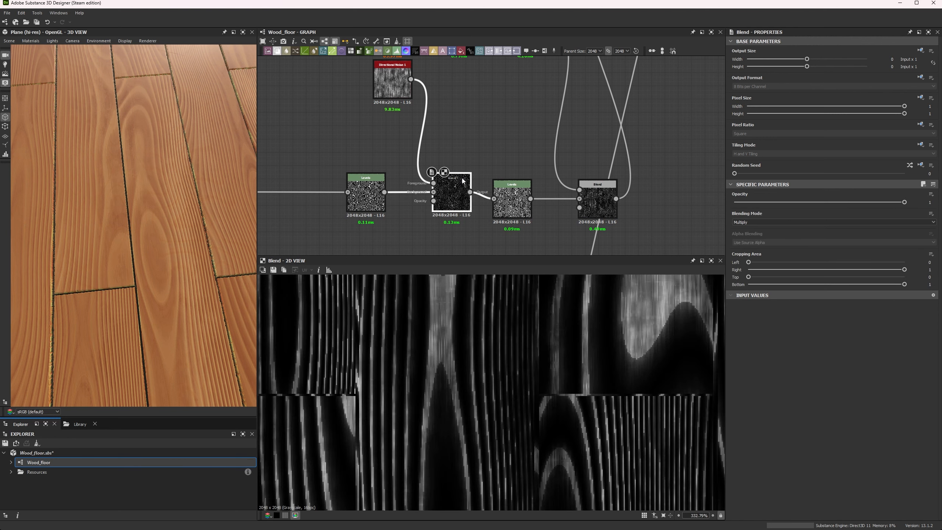
pyautogui.doubleClick(392, 80)
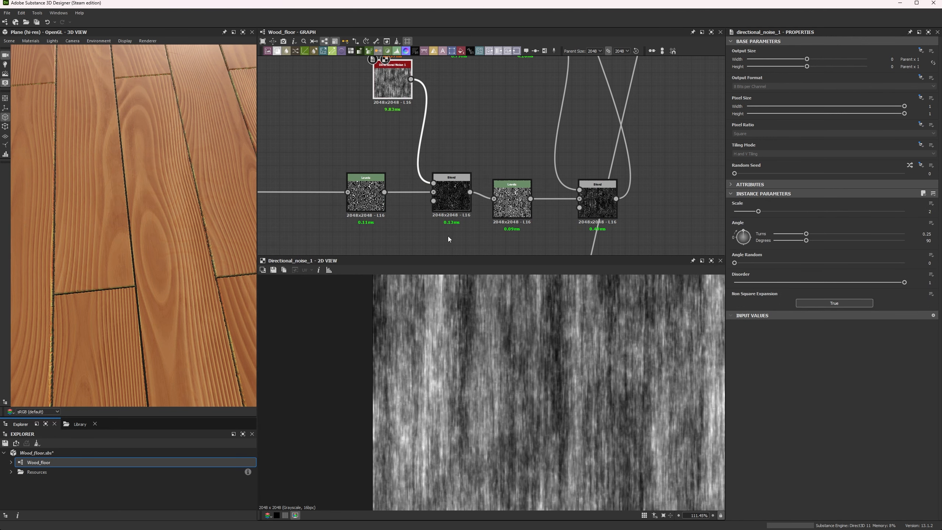
pyautogui.doubleClick(443, 208)
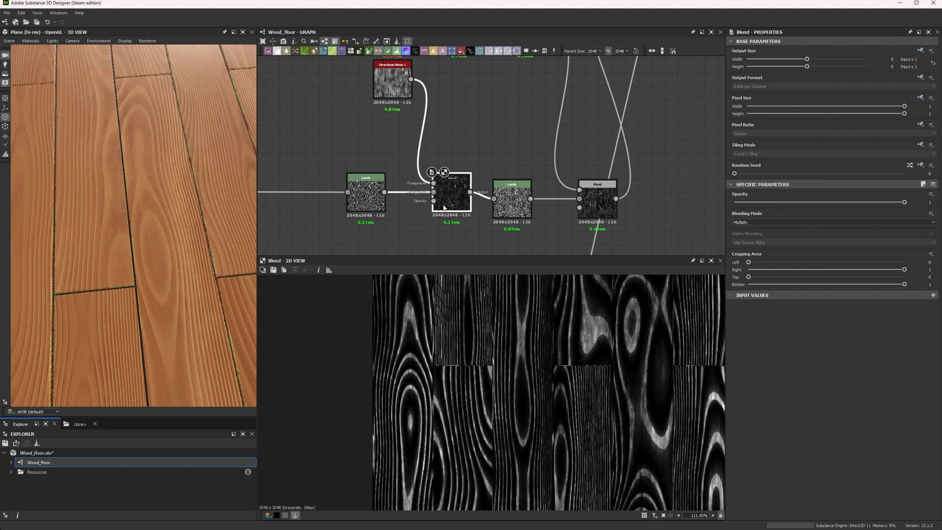
pyautogui.doubleClick(512, 200)
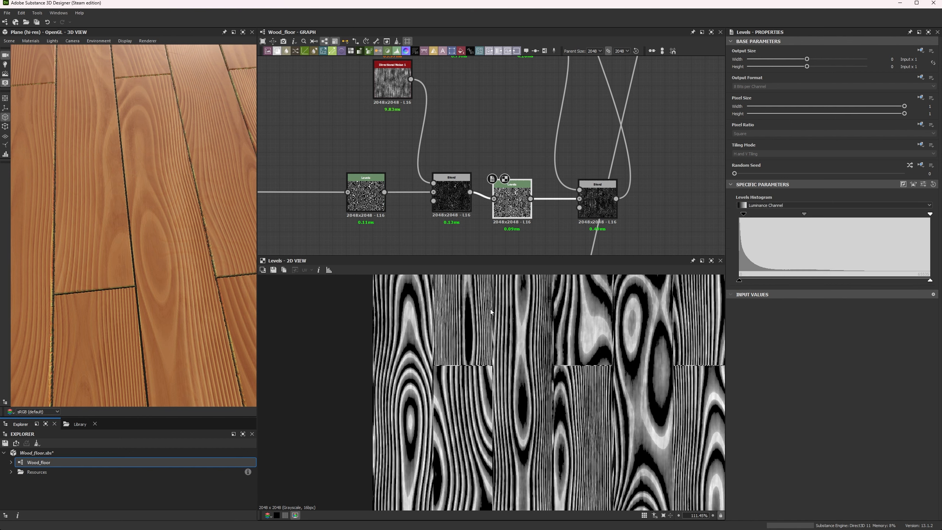
pyautogui.scroll(5, 650, 345)
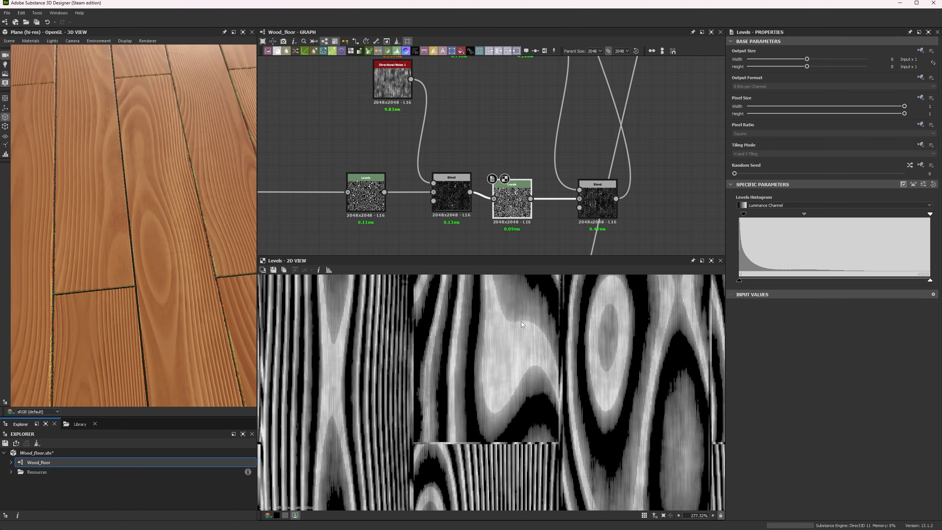
# Inspect the floor planks in 3D and preview the final Multiply Blend of the opacity mask chain up close
pyautogui.moveTo(69, 236); pyautogui.dragTo(144, 188)
pyautogui.moveTo(144, 189); pyautogui.dragTo(181, 305, button='right')
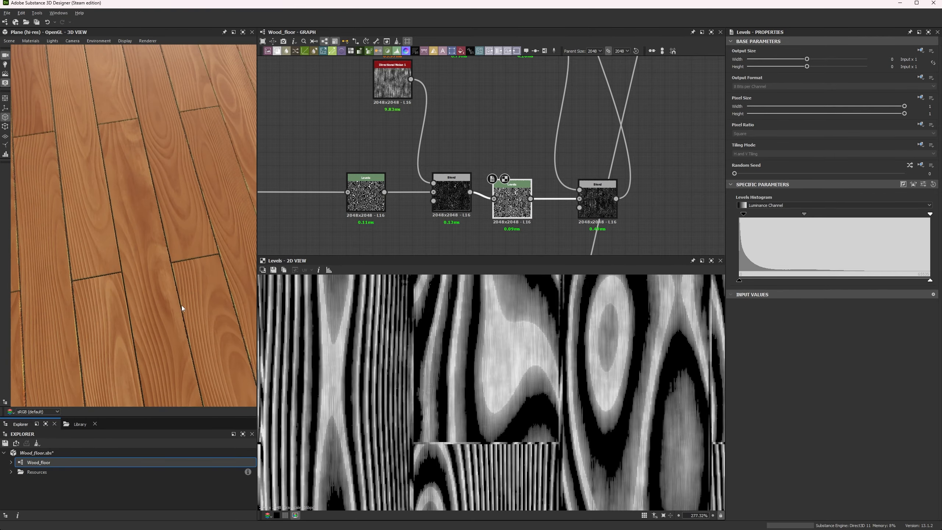
pyautogui.moveTo(181, 305); pyautogui.dragTo(471, 286)
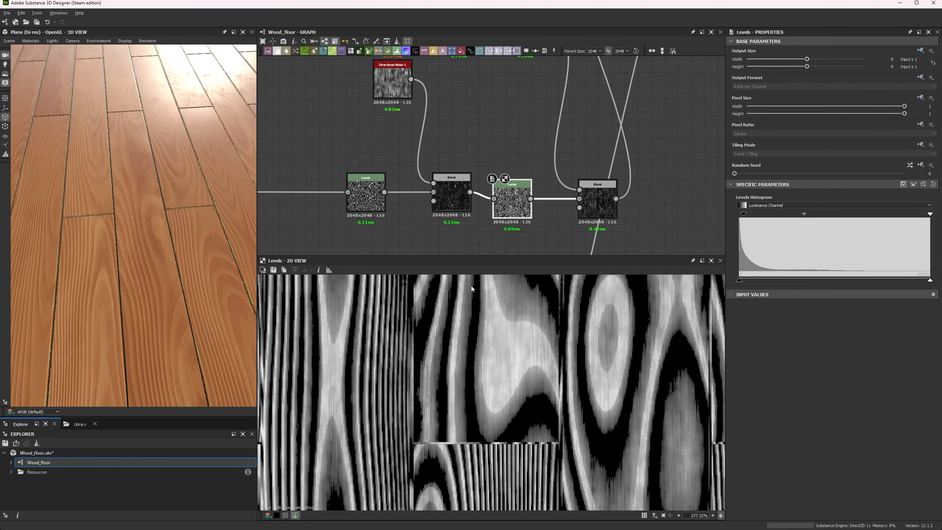
pyautogui.doubleClick(596, 199)
pyautogui.press('f')
pyautogui.moveTo(525, 138); pyautogui.dragTo(505, 209, button='middle')
pyautogui.scroll(-2, 505, 209)
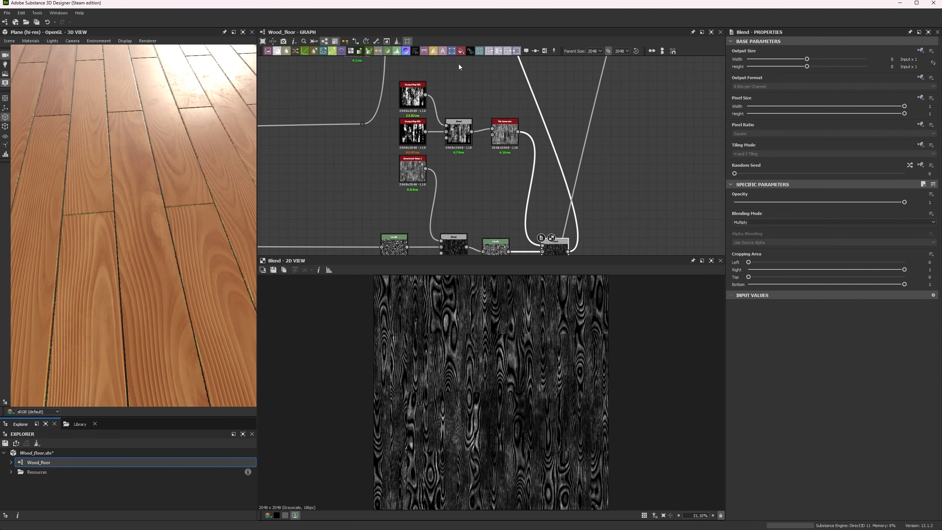
pyautogui.moveTo(458, 63); pyautogui.dragTo(459, 25, button='middle')
pyautogui.scroll(5, 453, 376)
pyautogui.scroll(6, 453, 376)
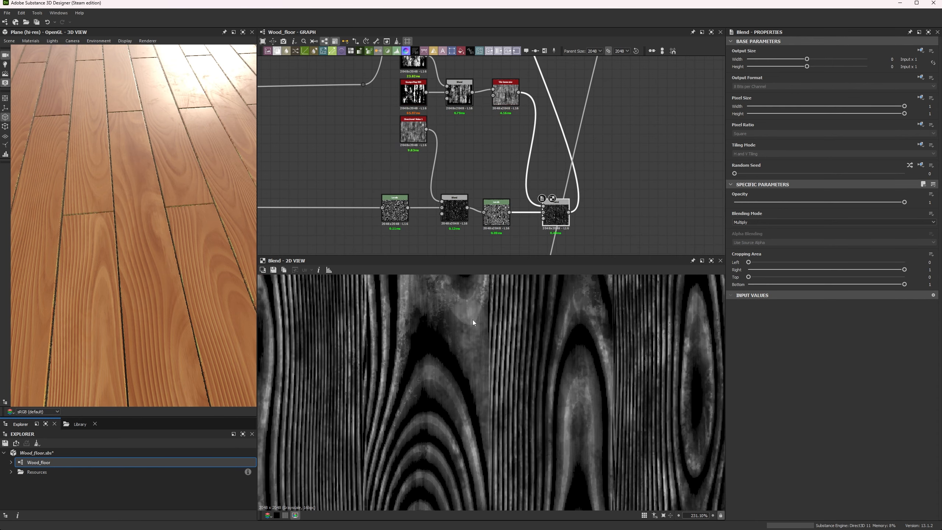
# Preview the two grunge maps feeding the Blend before the Tile Generator, comparing Grunge Map 003 with Grunge Map 002
pyautogui.moveTo(505, 137); pyautogui.dragTo(446, 149, button='middle')
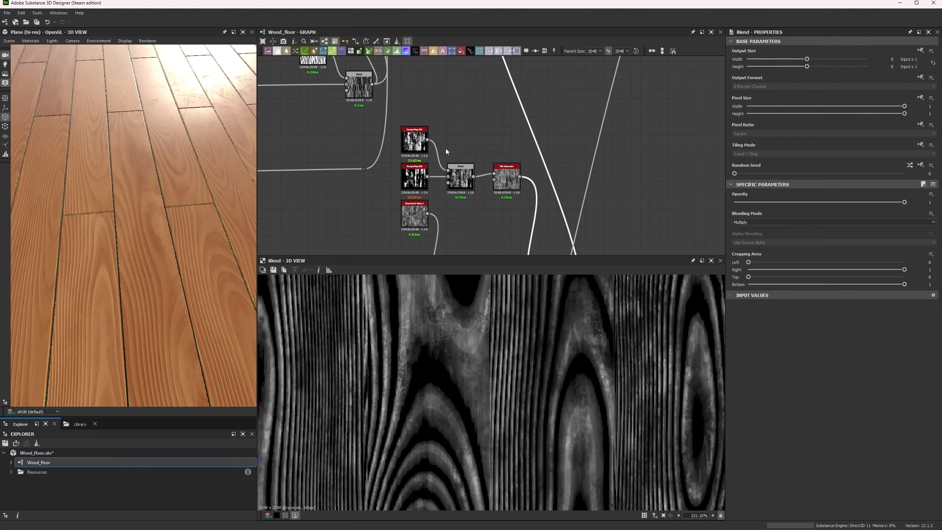
pyautogui.scroll(4, 446, 148)
pyautogui.doubleClick(385, 208)
pyautogui.scroll(-10, 514, 367)
pyautogui.scroll(-7, 465, 155)
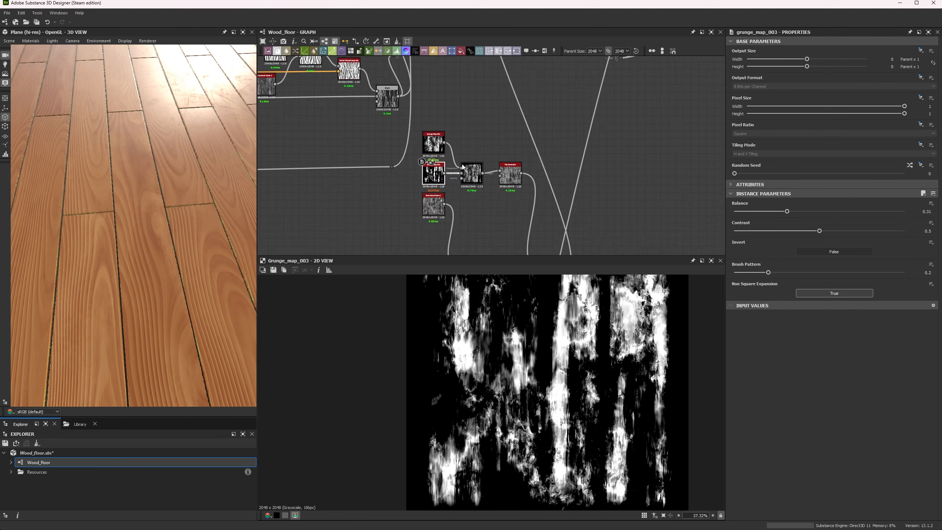
pyautogui.moveTo(423, 114); pyautogui.dragTo(422, 119, button='middle')
pyautogui.scroll(5, 442, 154)
pyautogui.doubleClick(439, 146)
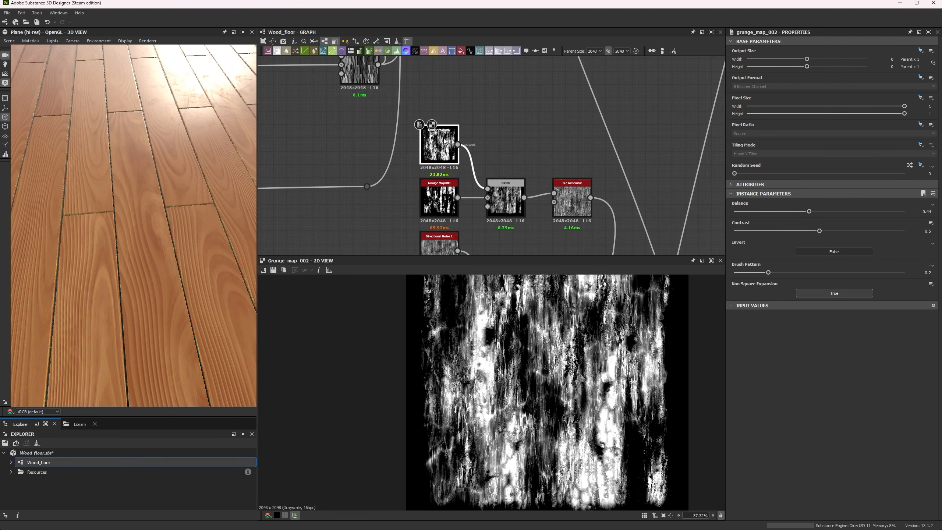
pyautogui.moveTo(441, 223); pyautogui.dragTo(413, 201, button='middle')
pyautogui.doubleClick(412, 201)
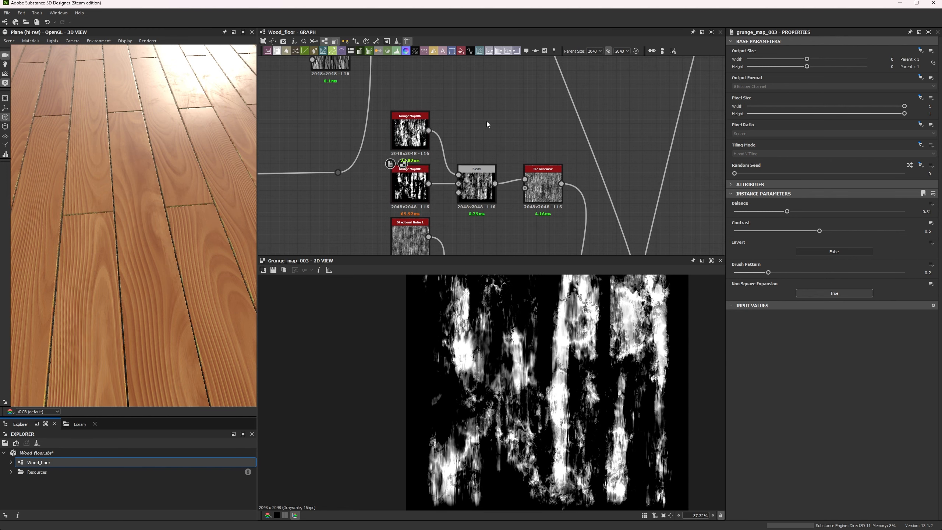
# Add a separate test Grunge Map 002 node and set its Brush Pattern to 0.3
pyautogui.press('space')
pyautogui.write('grunge')
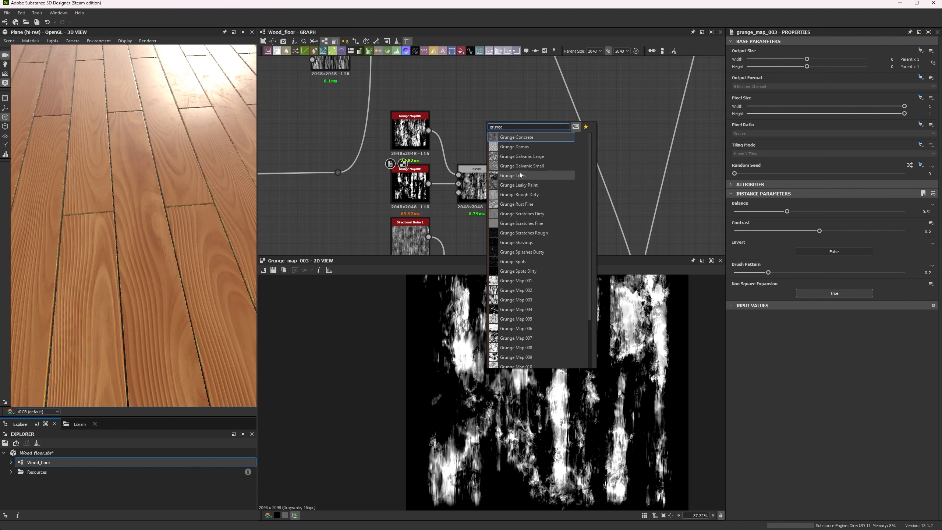
pyautogui.click(537, 290)
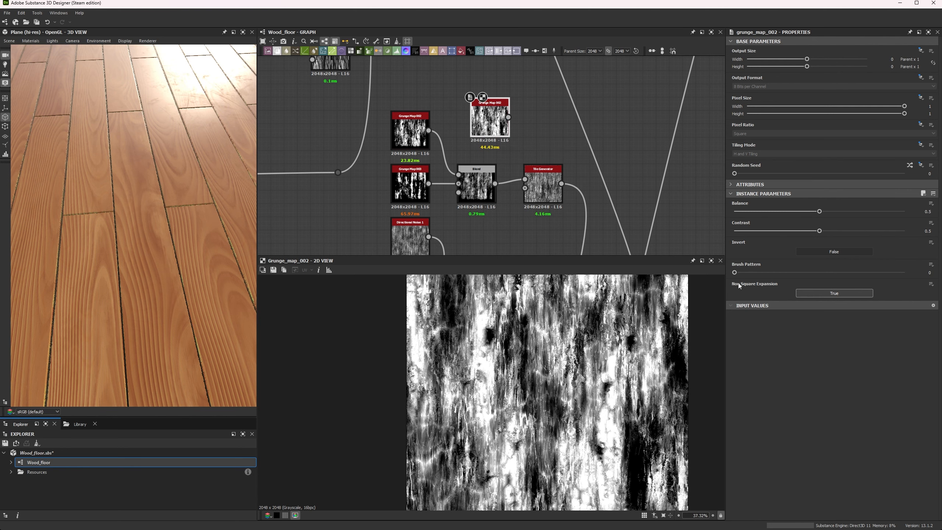
pyautogui.moveTo(737, 273); pyautogui.dragTo(785, 273)
pyautogui.scroll(-3, 582, 394)
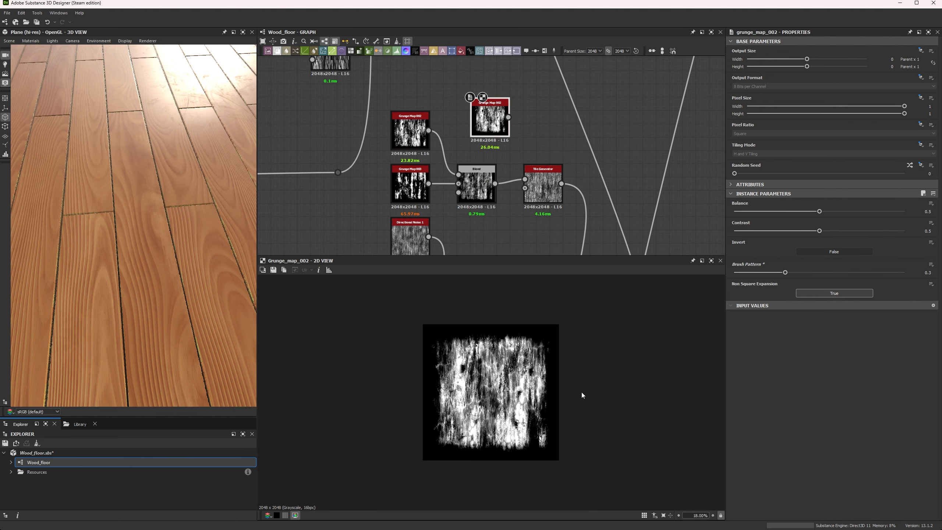
# Preview the existing Tile Generator, then add a test Tile Generator fed by the new Grunge Map 002
pyautogui.doubleClick(554, 178)
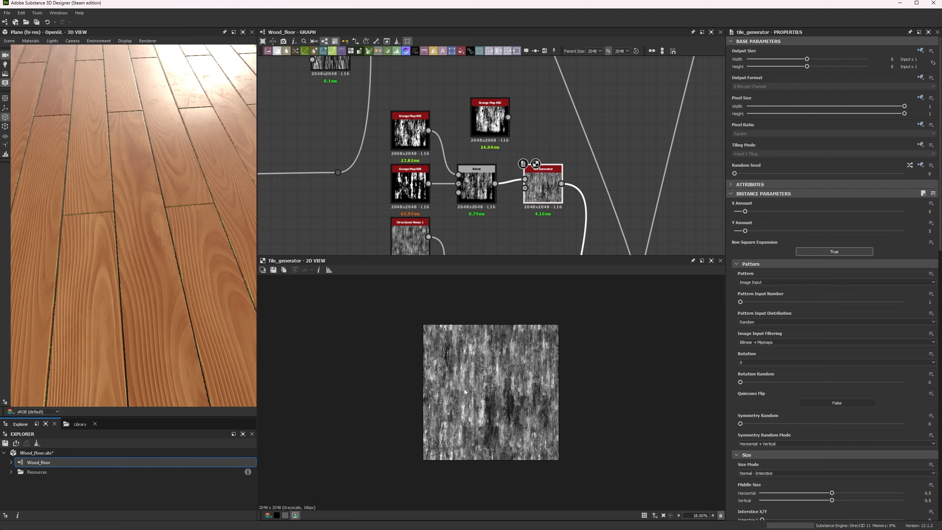
pyautogui.scroll(1, 465, 391)
pyautogui.press('space')
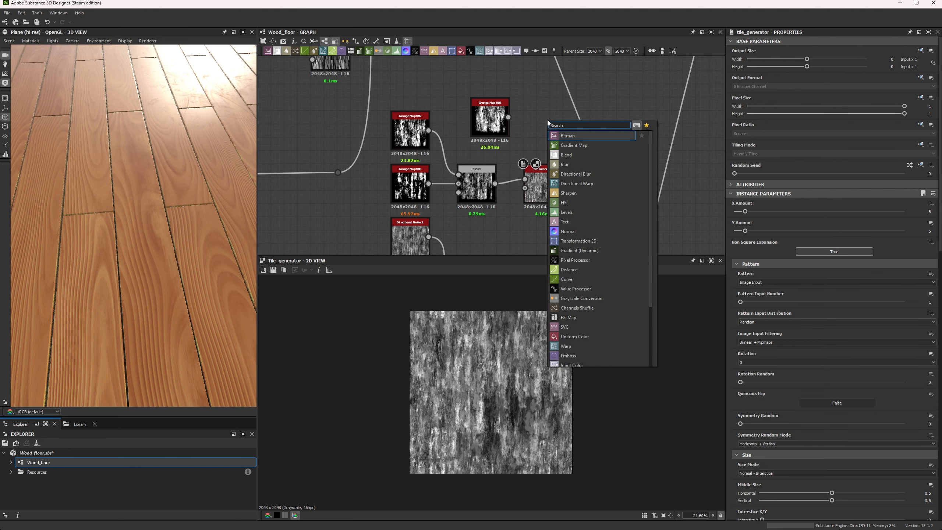
pyautogui.write('tile')
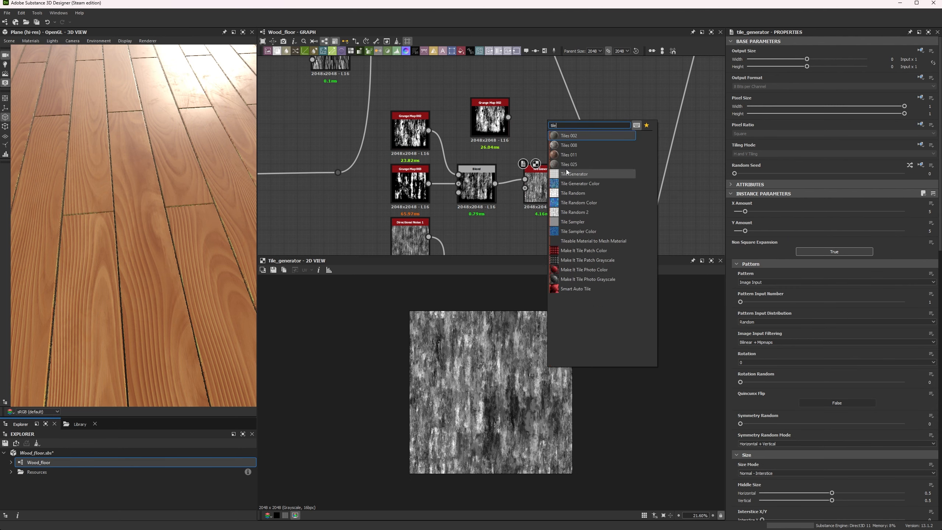
pyautogui.click(567, 173)
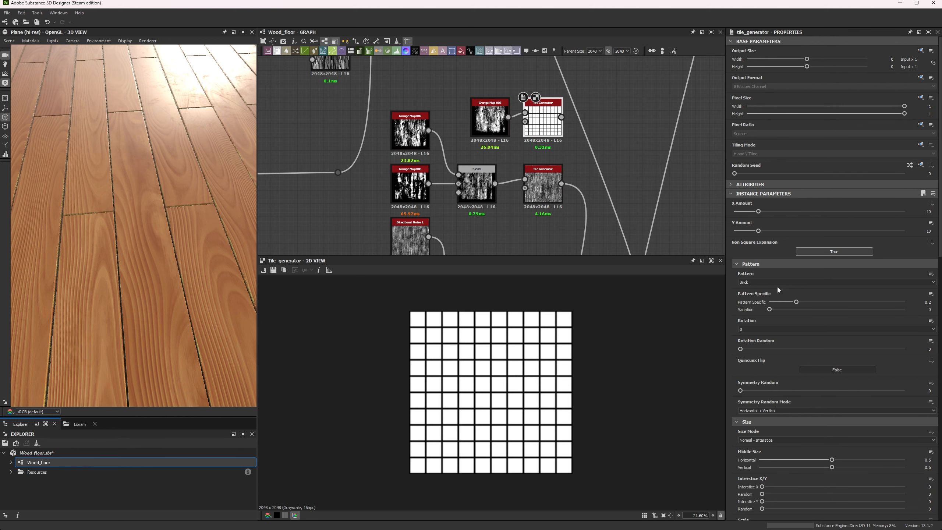
# Set the test Tile Generator's blending mode to Max and its Scale to 1.85, and examine the tile edges up close
pyautogui.doubleClick(473, 124)
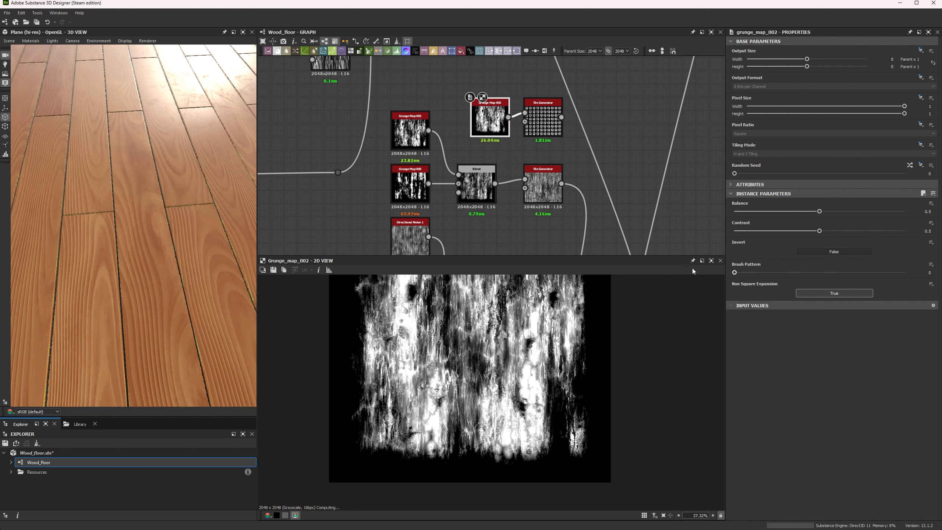
pyautogui.doubleClick(538, 123)
pyautogui.scroll(-6, 816, 291)
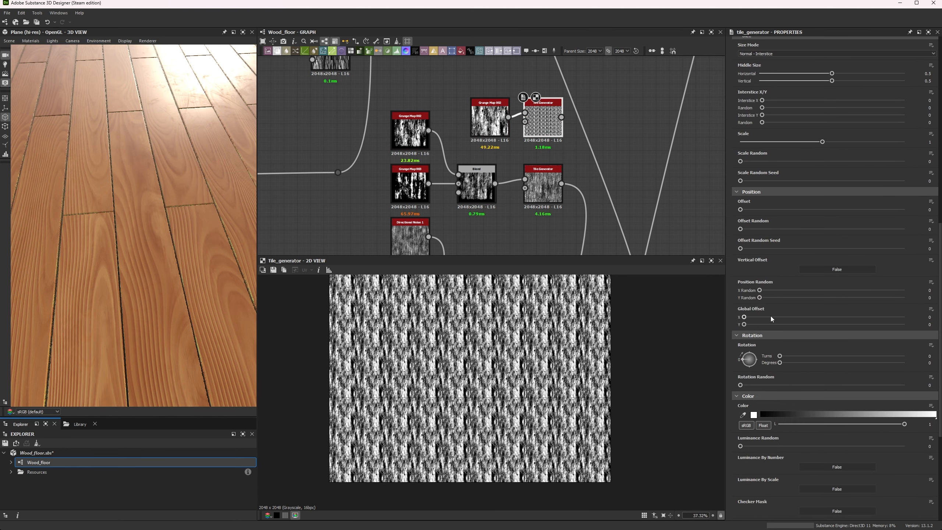
pyautogui.scroll(-5, 756, 89)
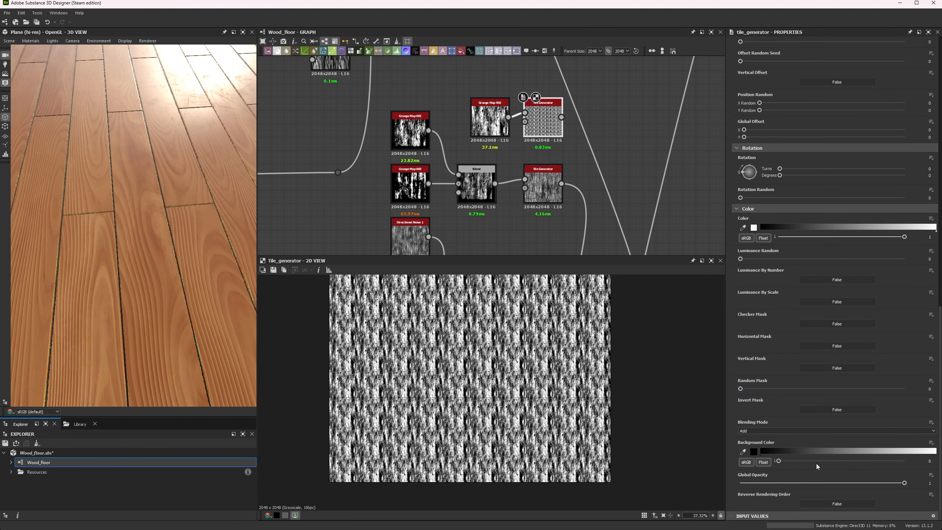
pyautogui.click(754, 434)
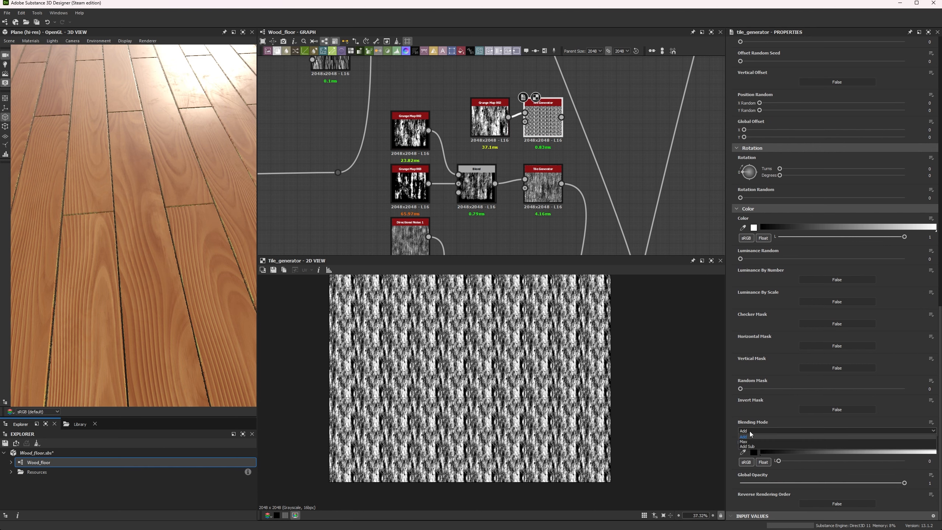
pyautogui.click(752, 441)
pyautogui.scroll(8, 777, 326)
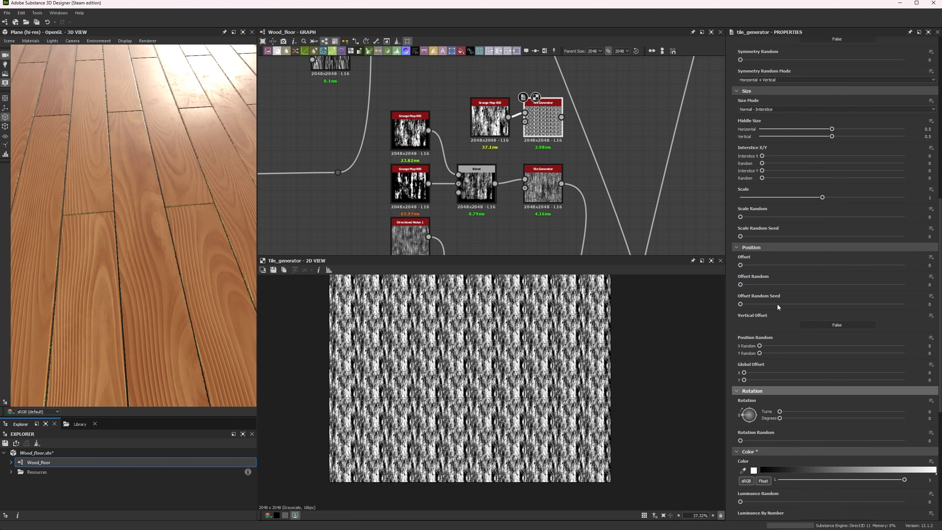
pyautogui.moveTo(822, 219); pyautogui.dragTo(892, 219)
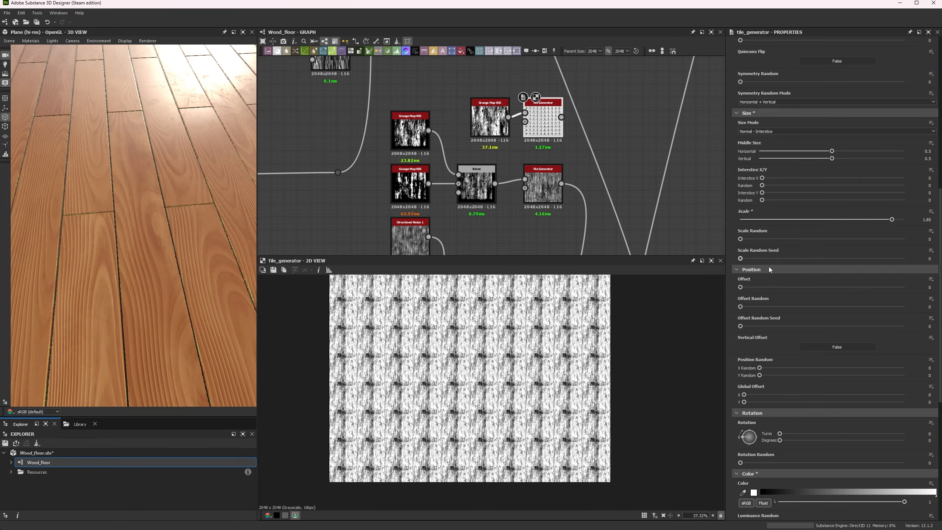
pyautogui.scroll(10, 470, 356)
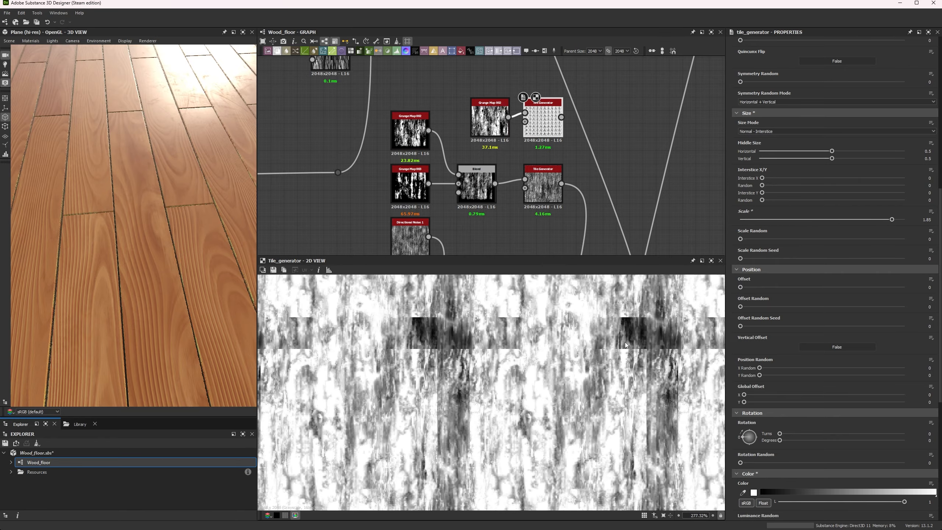
# Set the test Grunge Map 002's Brush Pattern to 0.36 and check the tiled result
pyautogui.click(490, 118)
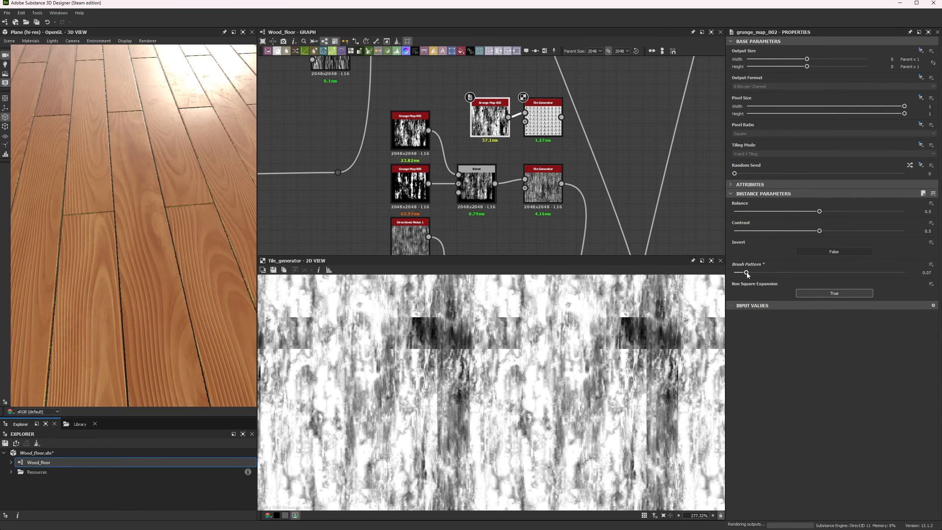
pyautogui.moveTo(746, 272); pyautogui.dragTo(795, 272)
pyautogui.scroll(-10, 538, 391)
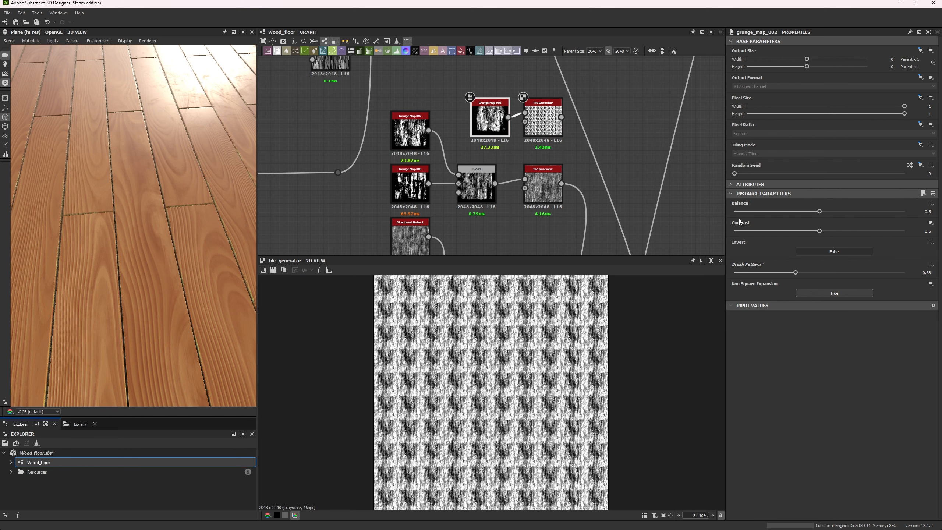
# Set the test Tile Generator's Scale to 2 and Scale Random to 0.7
pyautogui.click(542, 119)
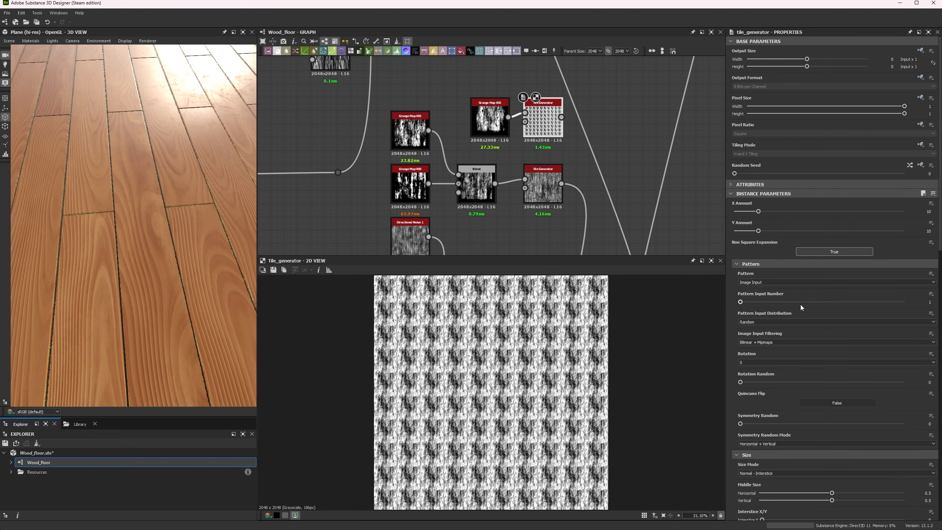
pyautogui.scroll(-10, 801, 305)
pyautogui.moveTo(895, 317); pyautogui.dragTo(905, 318)
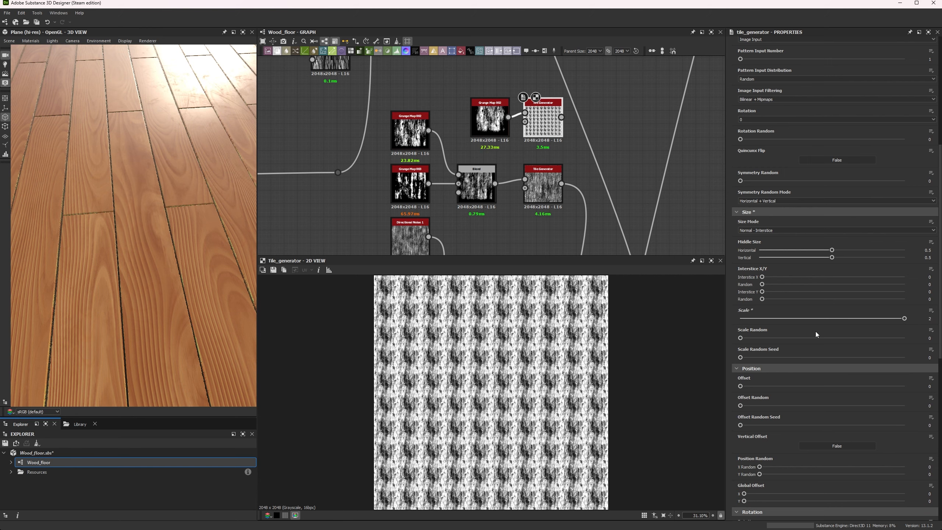
pyautogui.moveTo(822, 337); pyautogui.dragTo(855, 338)
pyautogui.scroll(-3, 772, 377)
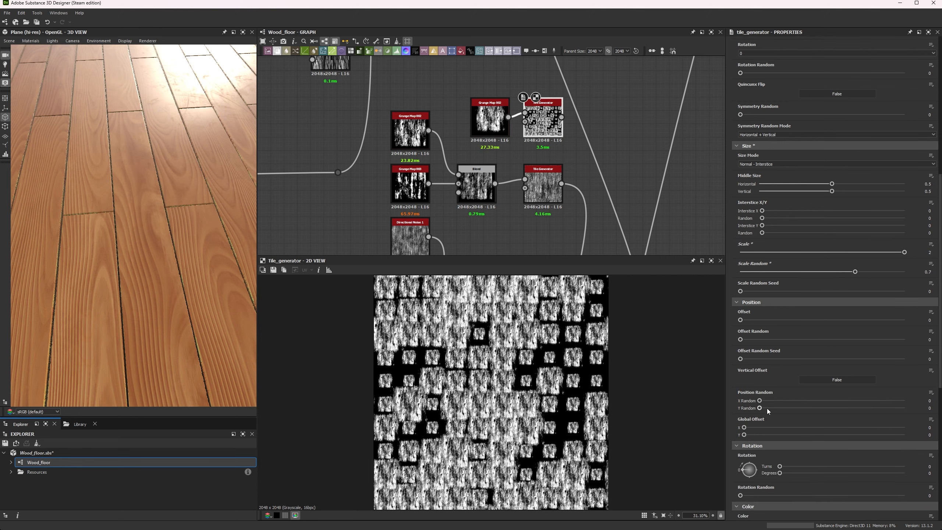
# Randomize the test tiles with X and Y Position Random at 1, Rotation Random at 1 and Luminance Random at about 0.45
pyautogui.moveTo(766, 401); pyautogui.dragTo(909, 402)
pyautogui.moveTo(803, 408); pyautogui.dragTo(920, 411)
pyautogui.scroll(-5, 921, 411)
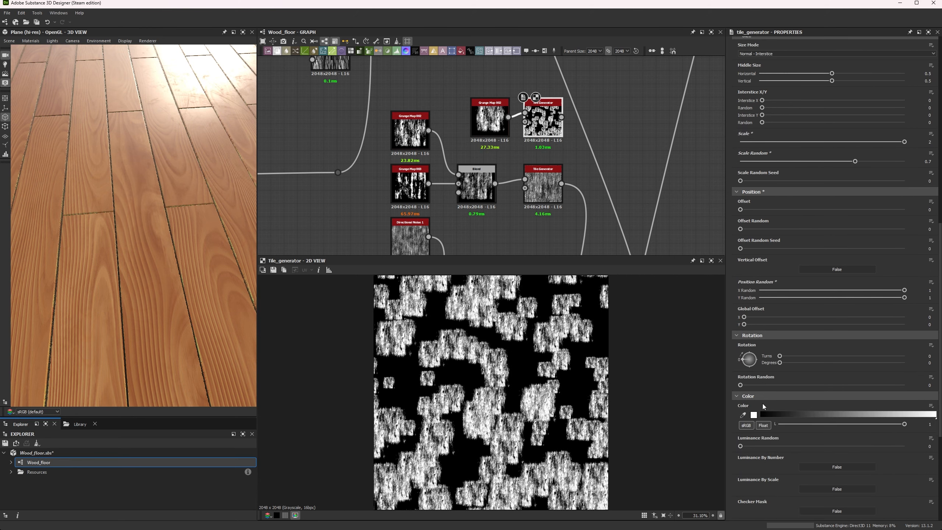
pyautogui.moveTo(741, 385); pyautogui.dragTo(905, 386)
pyautogui.moveTo(741, 446); pyautogui.dragTo(823, 447)
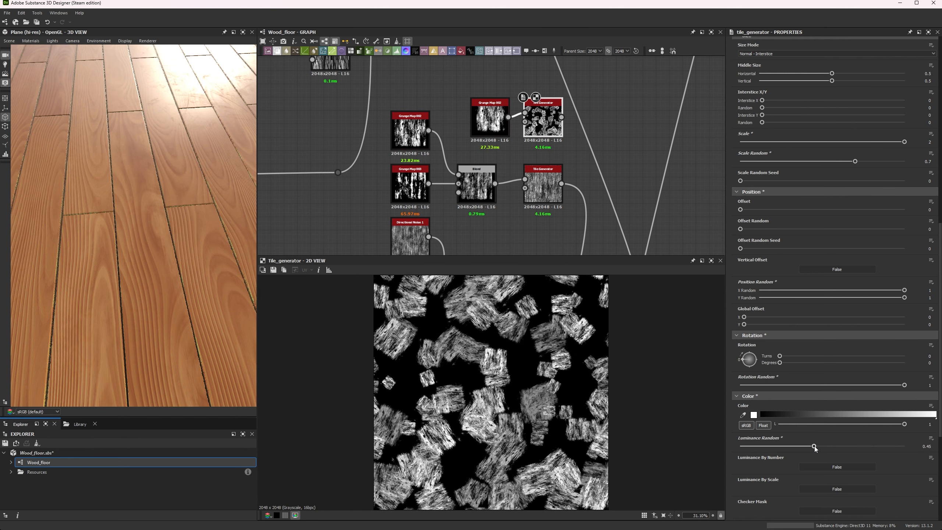
# Set the test Tile Generator's Scale to 10, then 10.96, and lower the test Grunge Map 002's Balance to 0.28
pyautogui.scroll(11, 826, 313)
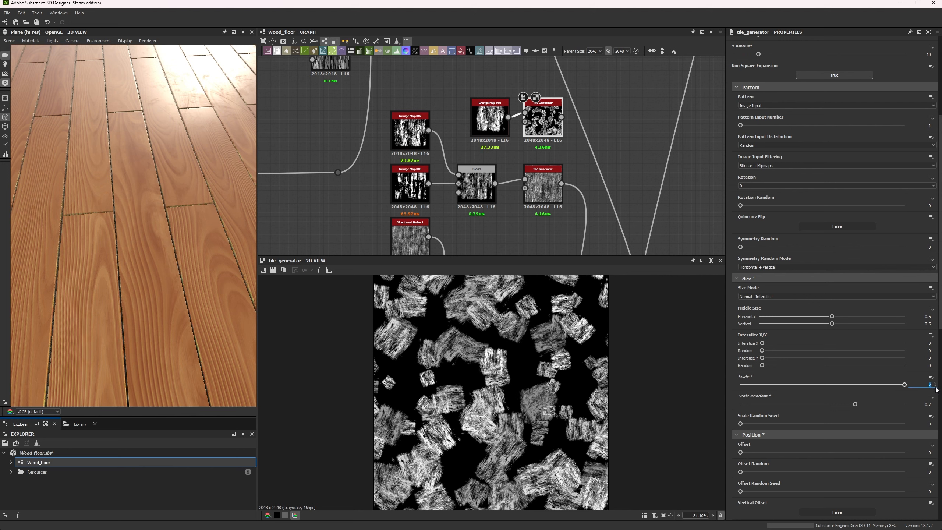
pyautogui.write('10')
pyautogui.press('Return')
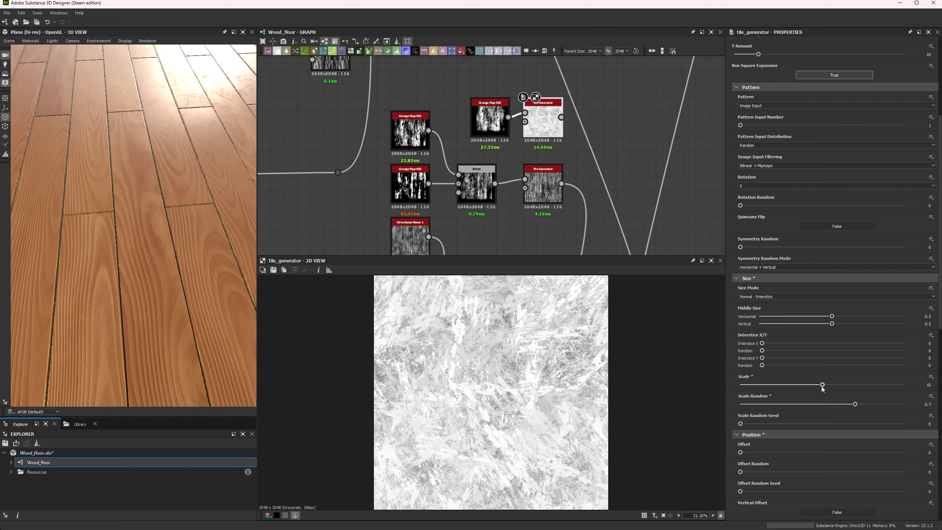
pyautogui.moveTo(823, 386); pyautogui.dragTo(831, 386)
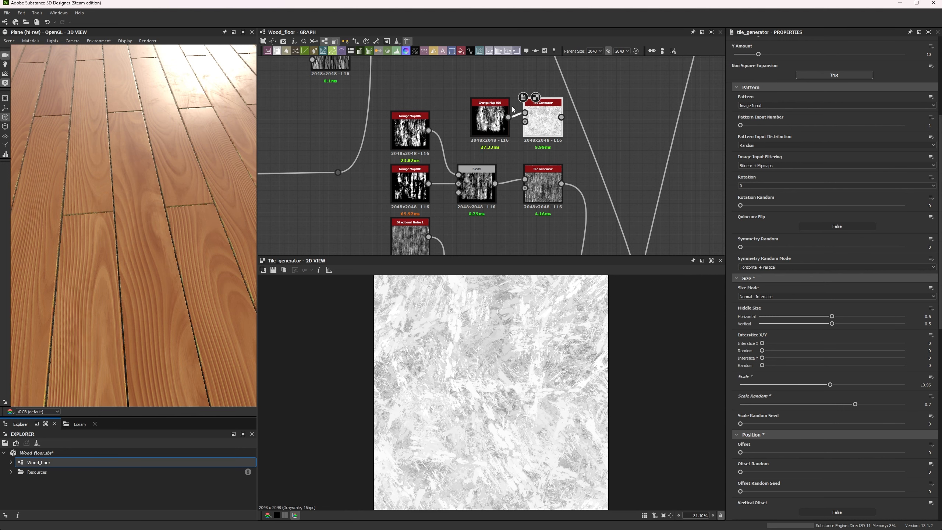
pyautogui.click(489, 118)
pyautogui.moveTo(820, 214); pyautogui.dragTo(782, 202)
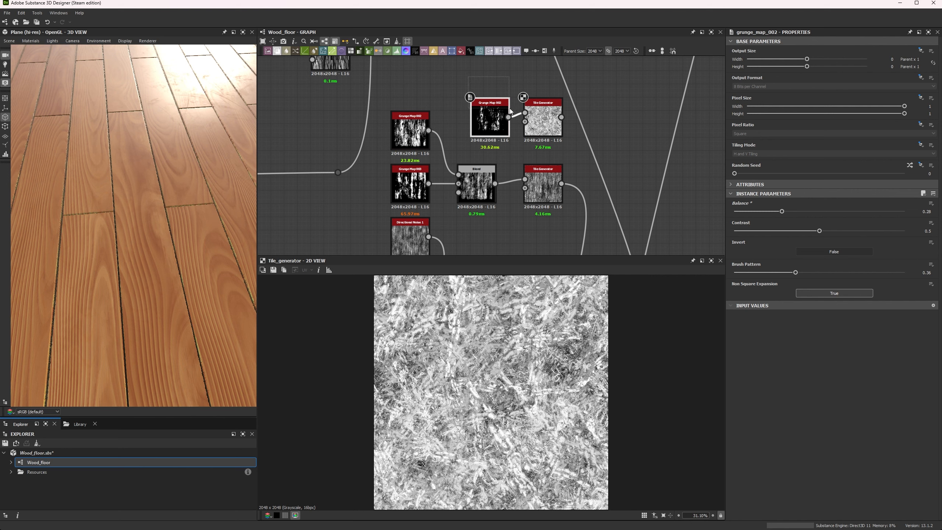
# Delete the test Grunge Map 002 and its test Tile Generator
pyautogui.moveTo(510, 111); pyautogui.dragTo(542, 130)
pyautogui.press('Delete')
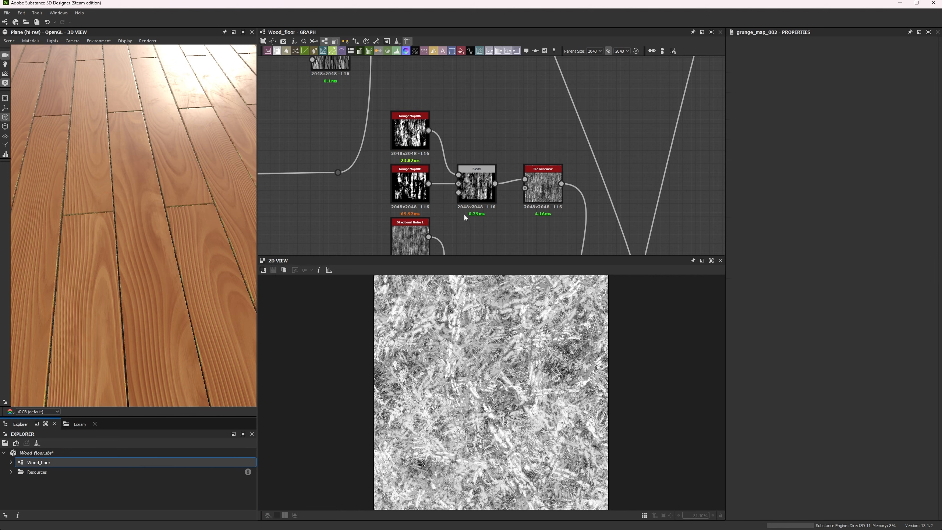
# Preview the original Grunge Map 002 and Grunge Map 003 nodes that feed the Blend
pyautogui.doubleClick(410, 136)
pyautogui.doubleClick(411, 175)
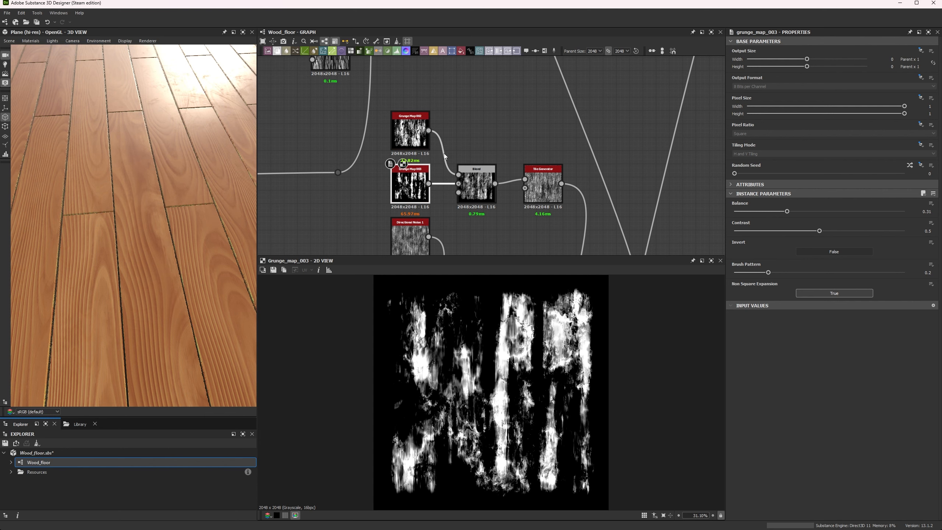
# Preview the Blend of the two grunge maps, try its Opacity at 0.4, and undo the change
pyautogui.doubleClick(412, 135)
pyautogui.rightClick(416, 141)
pyautogui.click(477, 121)
pyautogui.doubleClick(476, 184)
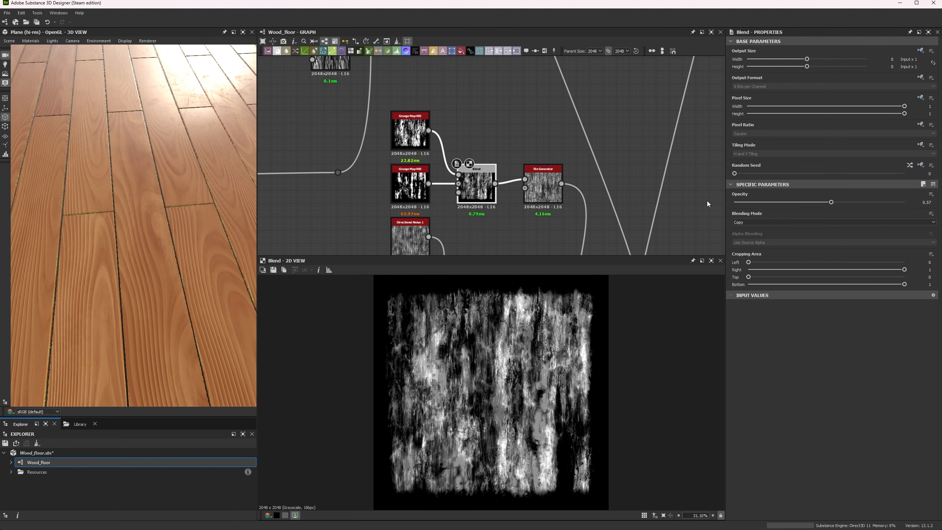
pyautogui.moveTo(776, 203); pyautogui.dragTo(802, 209)
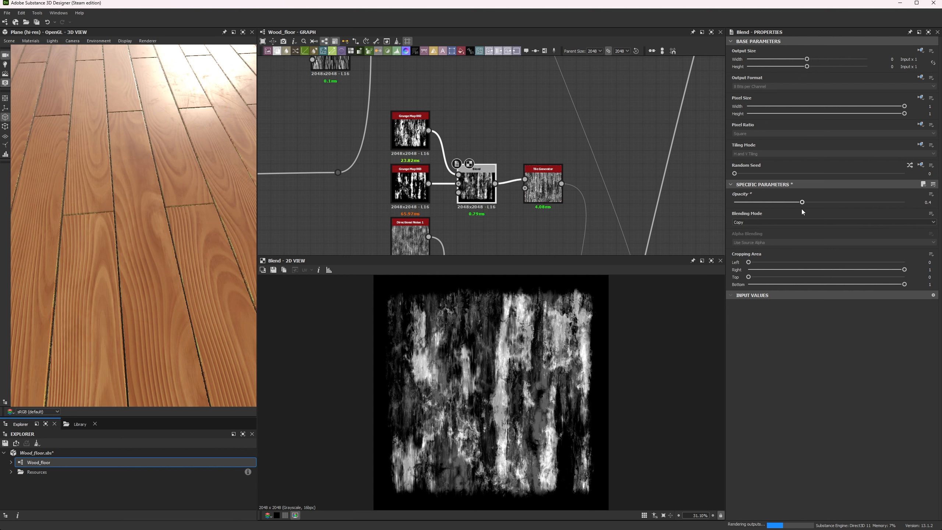
pyautogui.hotkey('ctrl', 'z')
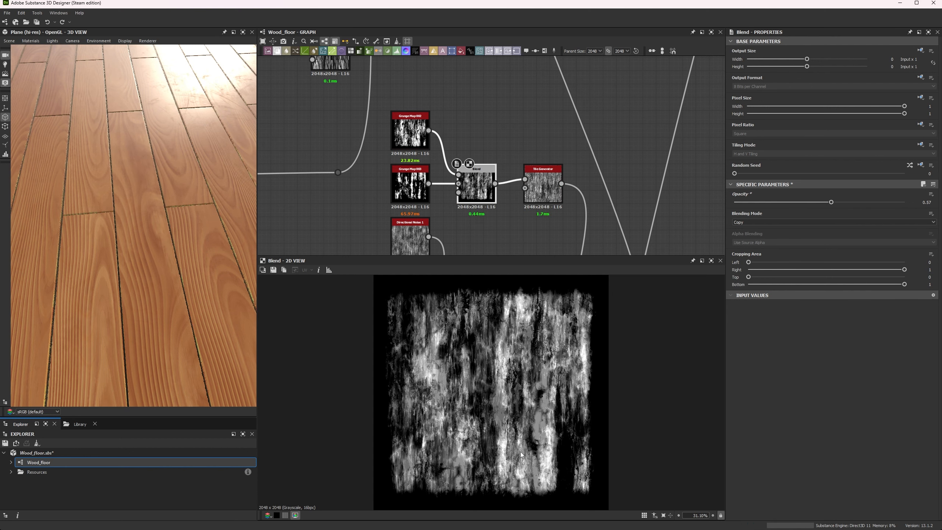
# Preview the Tile Generator that scatters the blended grunge maps and examine its pattern up close
pyautogui.doubleClick(556, 176)
pyautogui.scroll(5, 492, 439)
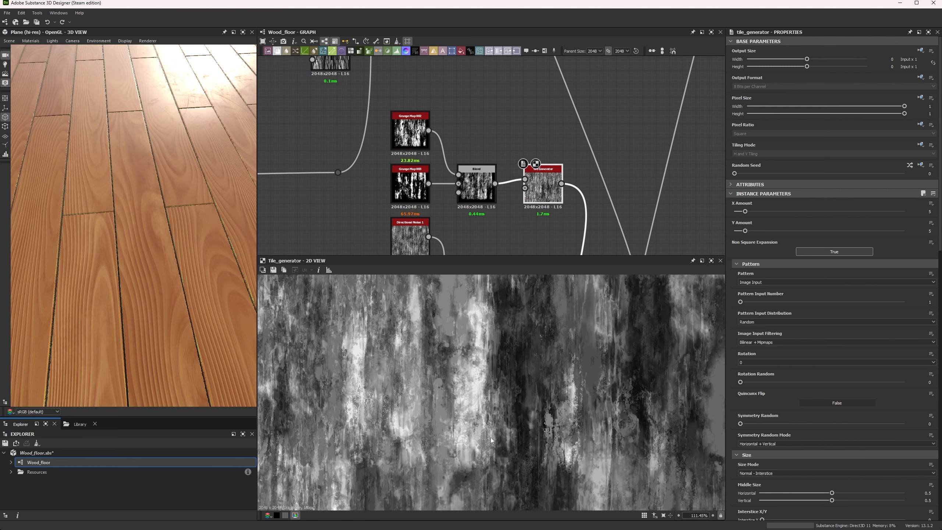
pyautogui.scroll(-1, 500, 403)
pyautogui.scroll(-4, 534, 175)
pyautogui.moveTo(537, 188); pyautogui.dragTo(518, 177, button='middle')
pyautogui.scroll(5, 548, 194)
pyautogui.doubleClick(547, 192)
# Preview the Blend that mixes the dark orange Uniform Color into the planks and examine the wood color up close
pyautogui.scroll(-6, 560, 315)
pyautogui.scroll(-2, 520, 131)
pyautogui.scroll(-5, 519, 176)
pyautogui.moveTo(496, 122); pyautogui.dragTo(516, 208, button='middle')
pyautogui.scroll(6, 516, 208)
pyautogui.doubleClick(507, 241)
pyautogui.scroll(17, 432, 382)
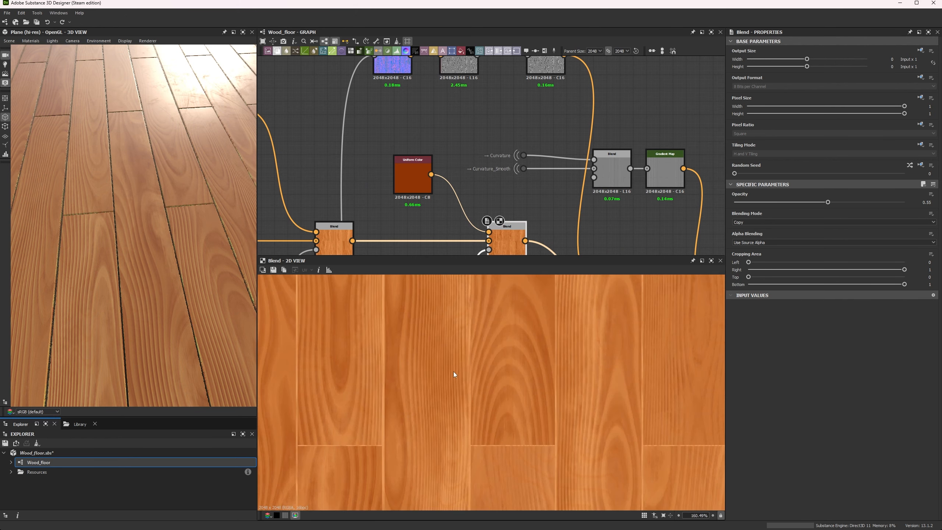
pyautogui.scroll(-3, 450, 157)
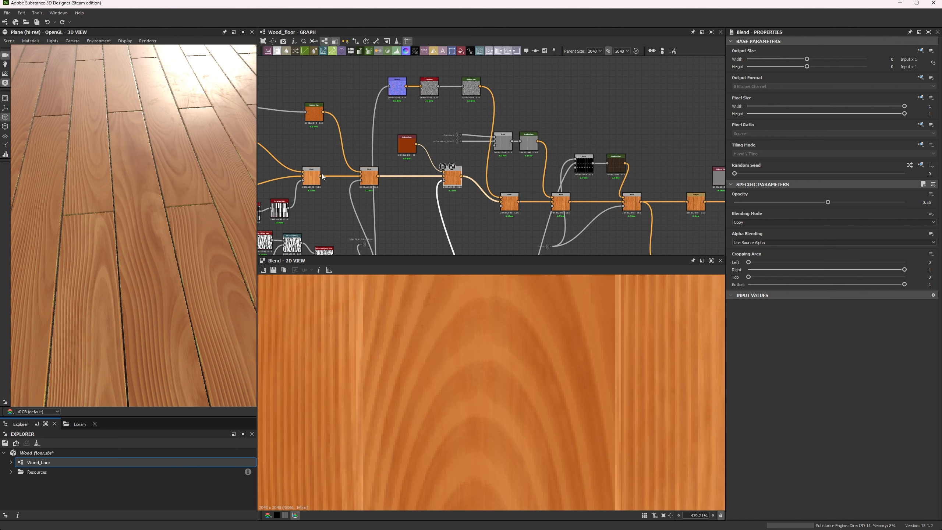
# Compare the Uniform Color Blend with the Overlay Blend that follows it, examining the grain across the planks
pyautogui.click(510, 210)
pyautogui.scroll(-6, 456, 388)
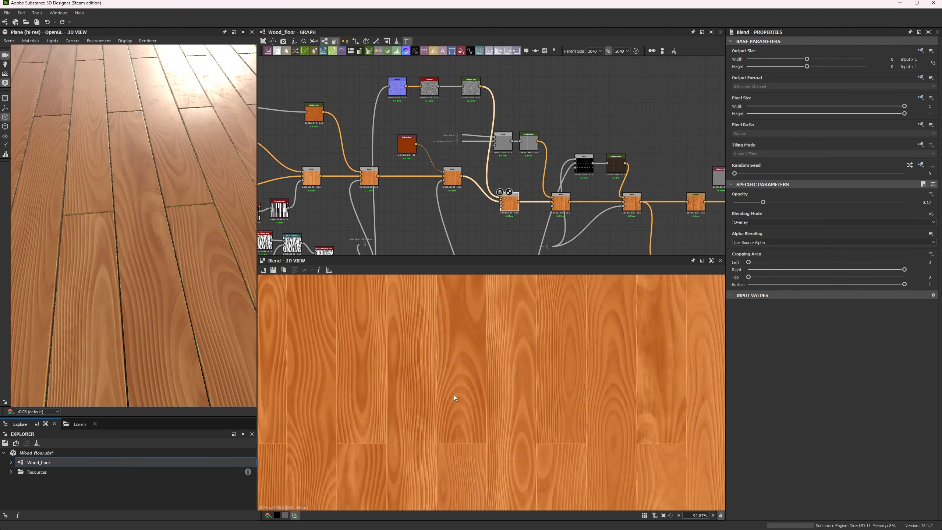
pyautogui.moveTo(492, 364); pyautogui.dragTo(493, 406, button='middle')
pyautogui.scroll(5, 493, 406)
pyautogui.click(453, 176)
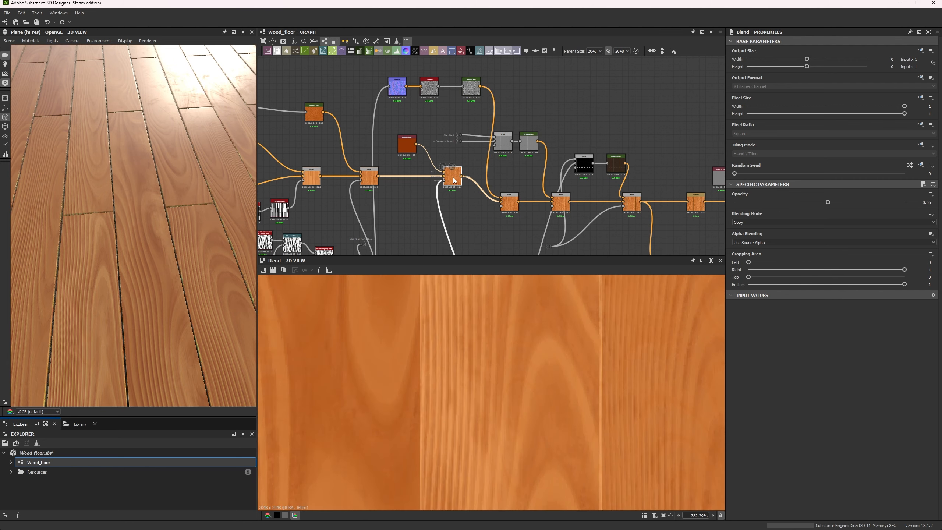
pyautogui.click(511, 201)
pyautogui.scroll(-5, 544, 344)
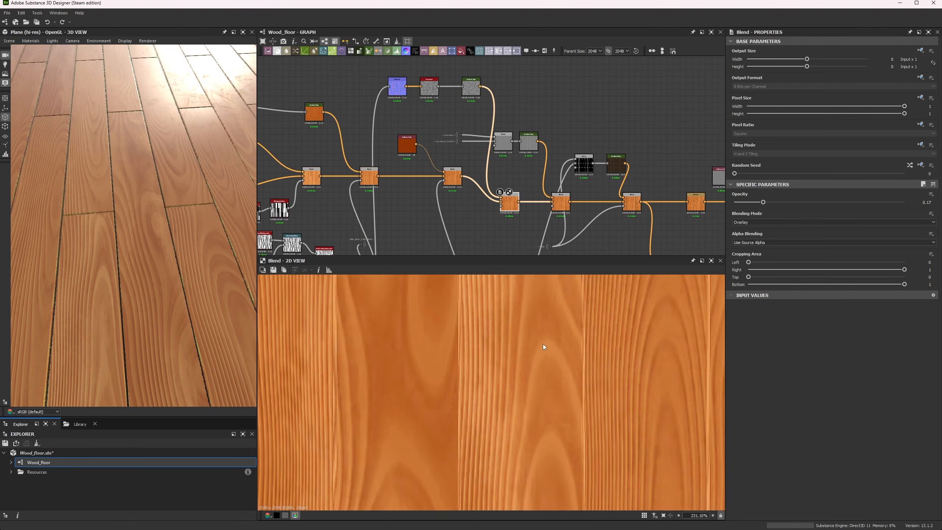
pyautogui.moveTo(559, 358); pyautogui.dragTo(550, 434, button='middle')
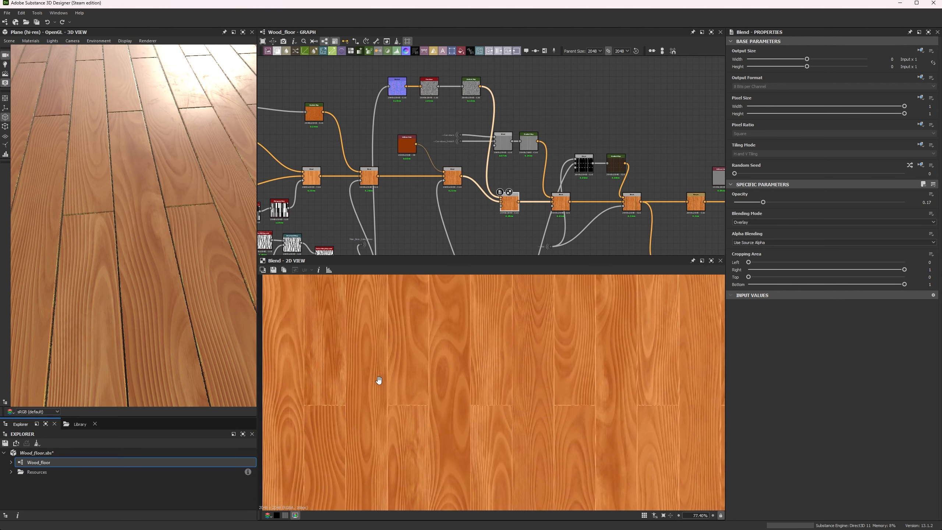
pyautogui.scroll(4, 379, 381)
pyautogui.scroll(1, 486, 423)
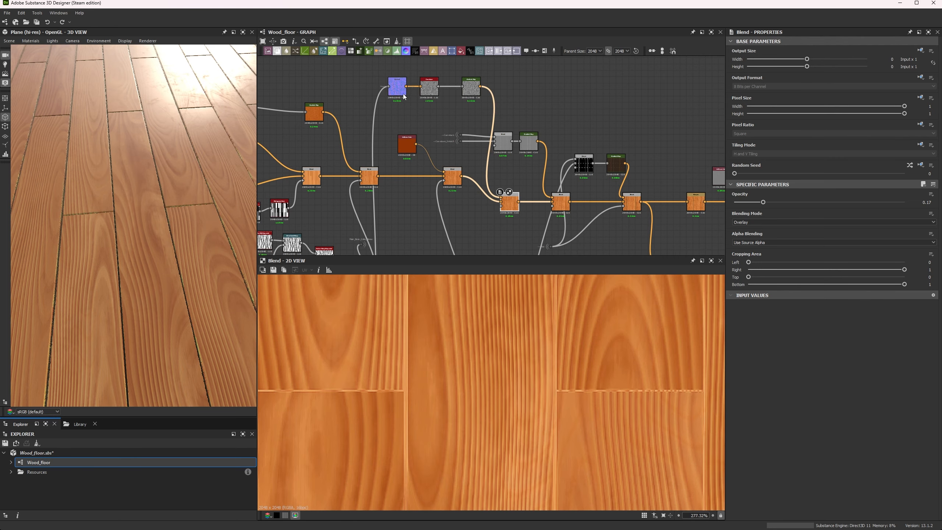
# Preview the Normal node at the start of the grain curvature chain
pyautogui.moveTo(402, 106); pyautogui.dragTo(382, 143, button='middle')
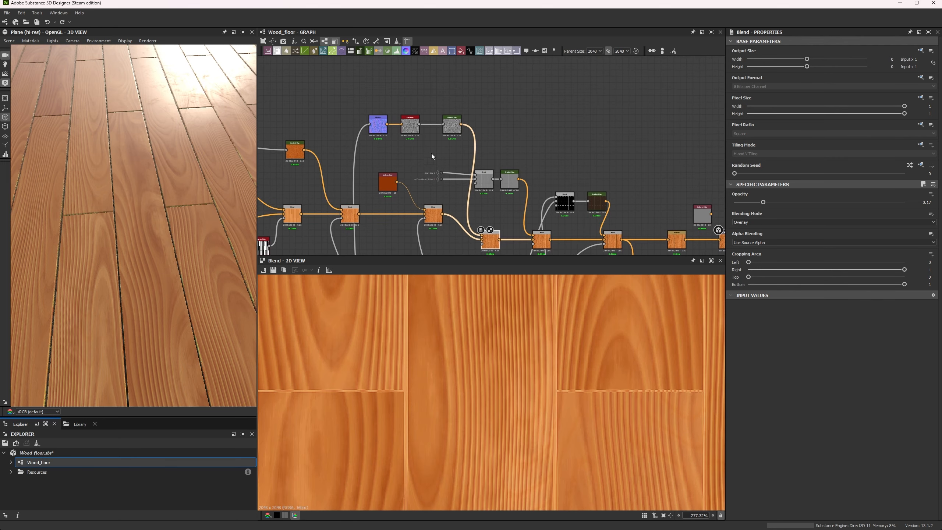
pyautogui.scroll(4, 375, 128)
pyautogui.click(383, 122)
pyautogui.scroll(2, 522, 325)
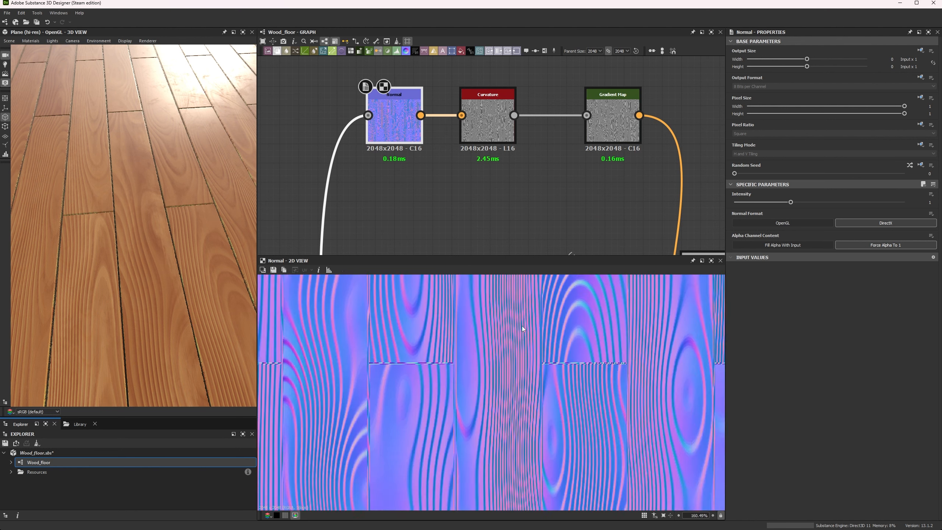
pyautogui.scroll(-4, 449, 342)
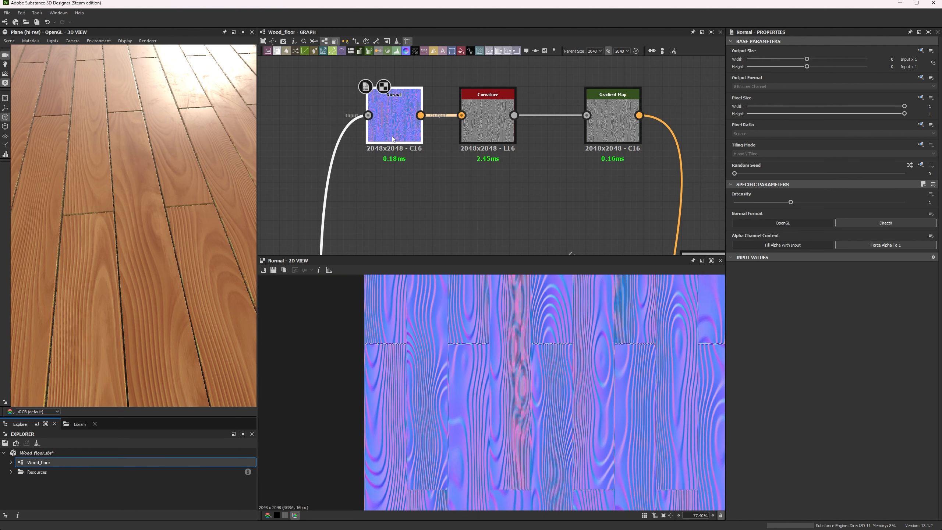
pyautogui.scroll(-8, 396, 127)
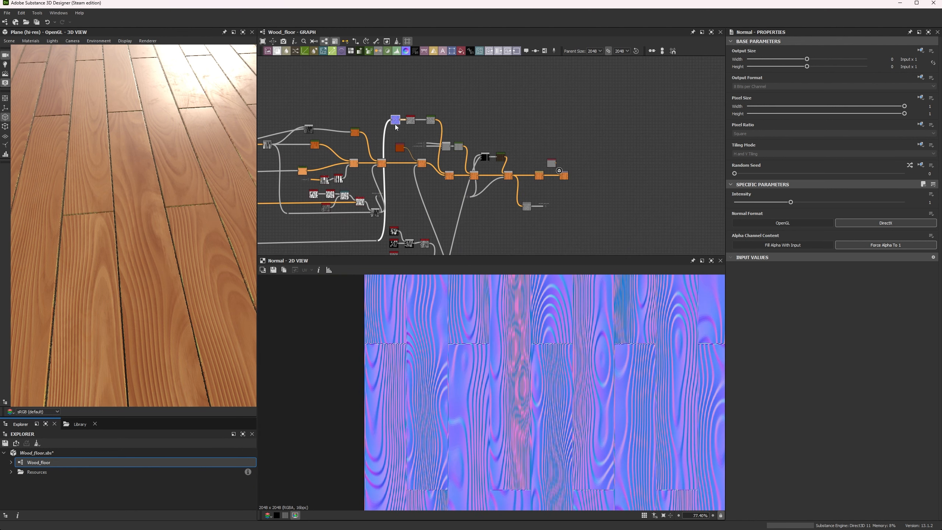
# Preview the Curvature node and the Gradient Map it feeds, examining the grain lines up close
pyautogui.scroll(8, 407, 119)
pyautogui.doubleClick(407, 118)
pyautogui.scroll(8, 414, 384)
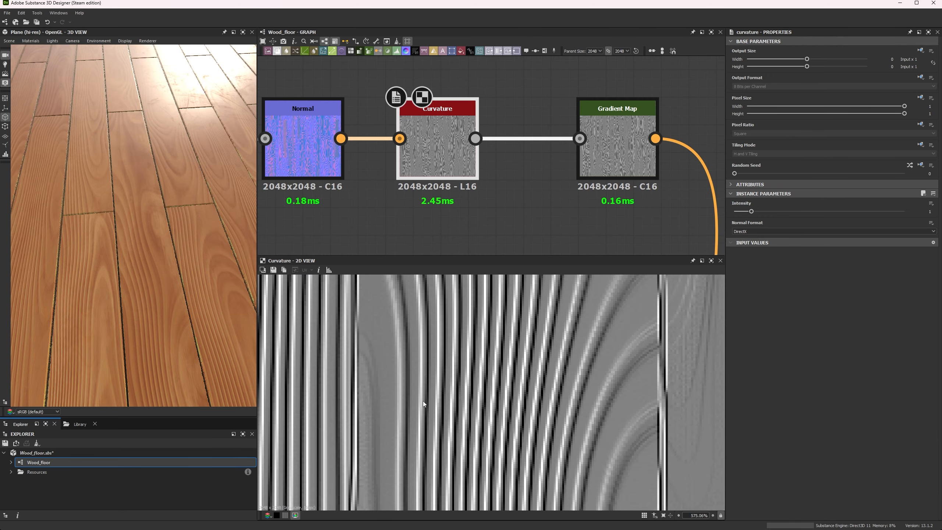
pyautogui.scroll(-5, 424, 404)
pyautogui.scroll(4, 478, 332)
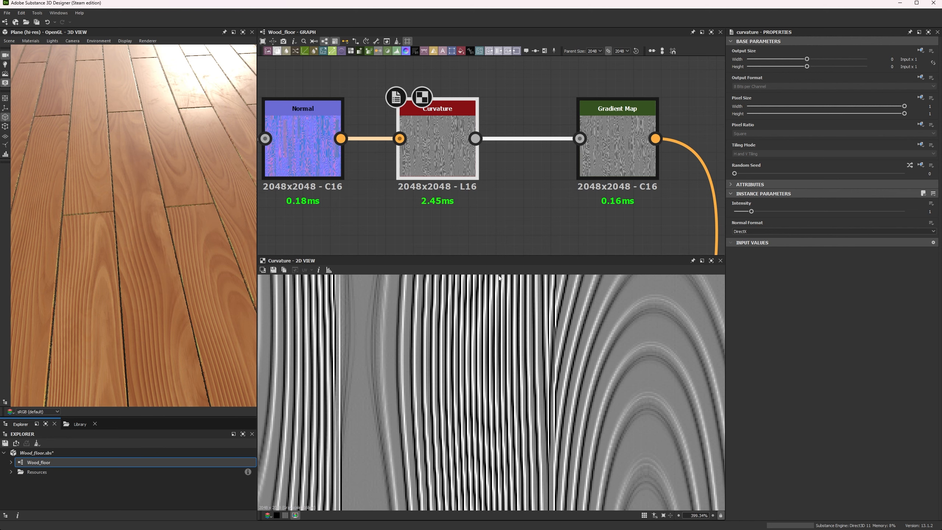
pyautogui.moveTo(597, 113); pyautogui.dragTo(462, 102, button='middle')
pyautogui.doubleClick(476, 106)
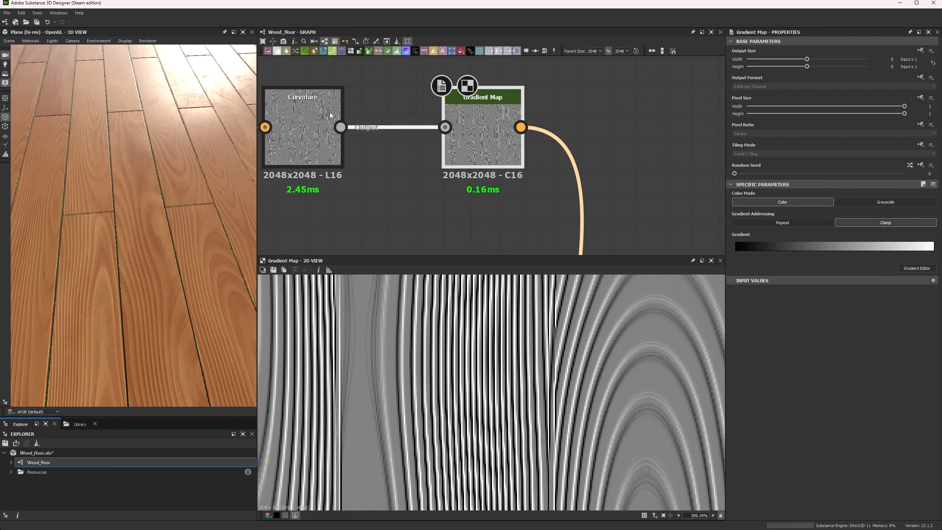
# Preview the grain curvature's Overlay Blend, try a lower Opacity, and undo the change
pyautogui.scroll(-6, 505, 311)
pyautogui.scroll(-5, 524, 197)
pyautogui.moveTo(518, 218); pyautogui.dragTo(446, 82, button='middle')
pyautogui.click(506, 233)
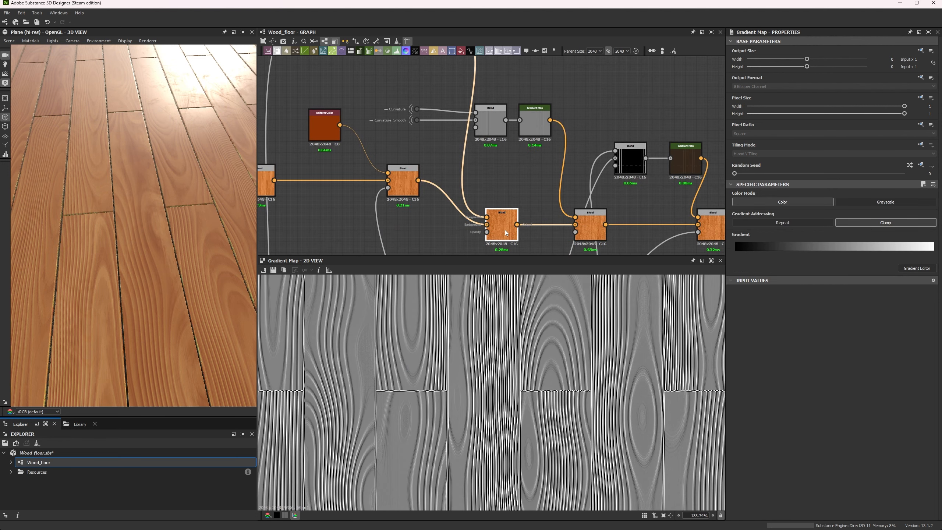
pyautogui.doubleClick(507, 233)
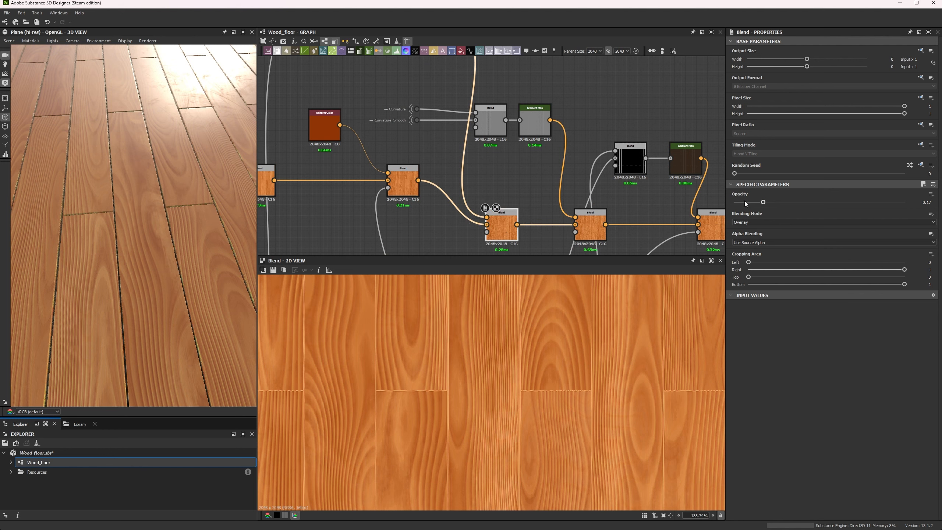
pyautogui.moveTo(745, 200); pyautogui.dragTo(708, 200)
pyautogui.hotkey('ctrl', 'z')
# Try the grain curvature Blend's Opacity at 0.83, inspect the planks closely in 3D, and undo the change
pyautogui.moveTo(853, 203); pyautogui.dragTo(875, 203)
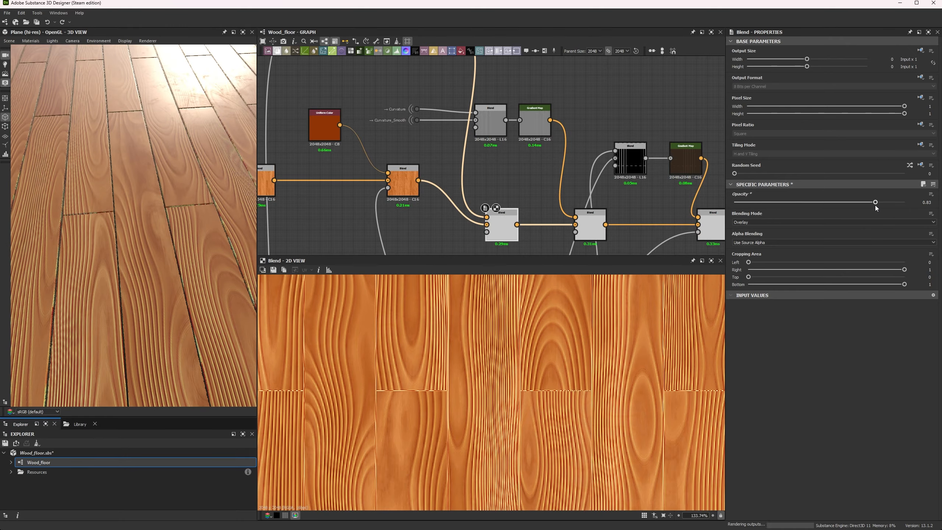
pyautogui.moveTo(169, 371); pyautogui.dragTo(313, 240)
pyautogui.scroll(5, 156, 243)
pyautogui.moveTo(156, 243)
pyautogui.mouseDown()
pyautogui.moveTo(164, 242)
pyautogui.moveTo(156, 238)
pyautogui.mouseUp()
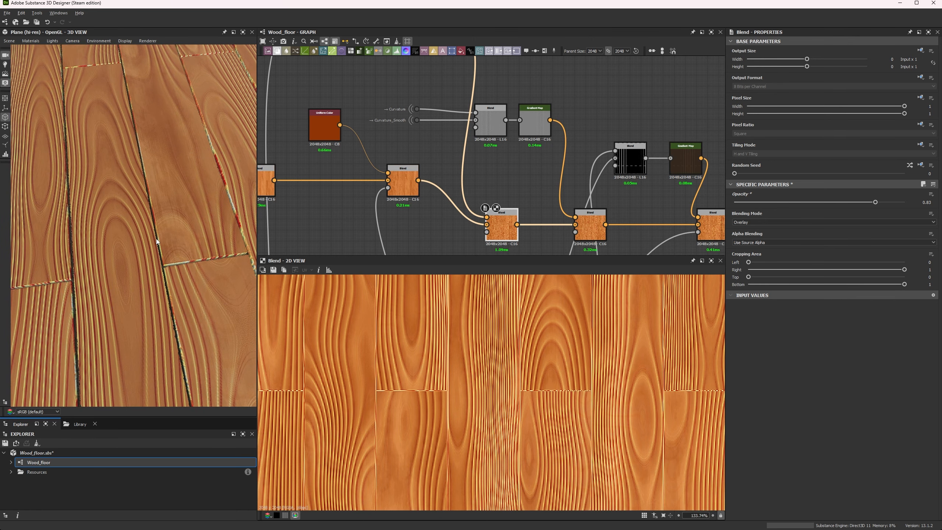
pyautogui.hotkey('ctrl', 'z')
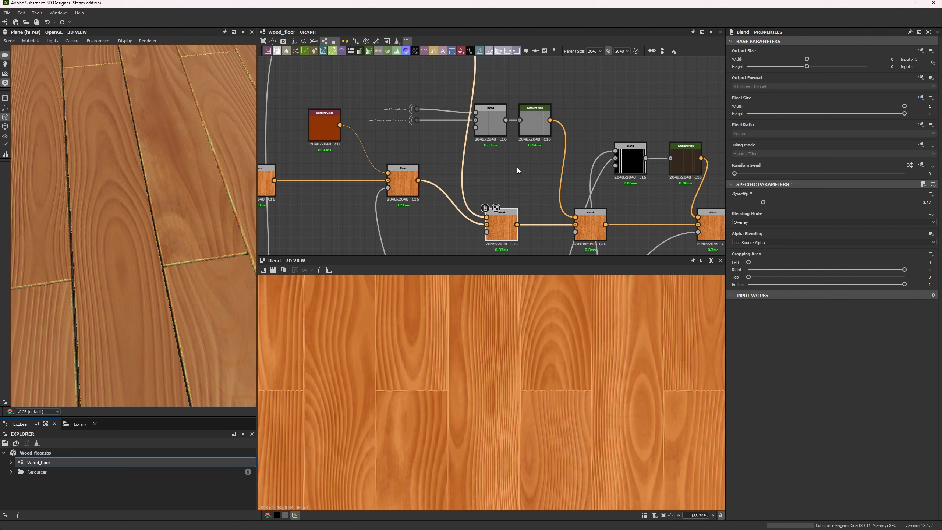
# Preview the second Overlay Blend and the Curvature and Curvature_Smooth Blend that supplies its plank edges
pyautogui.click(590, 219)
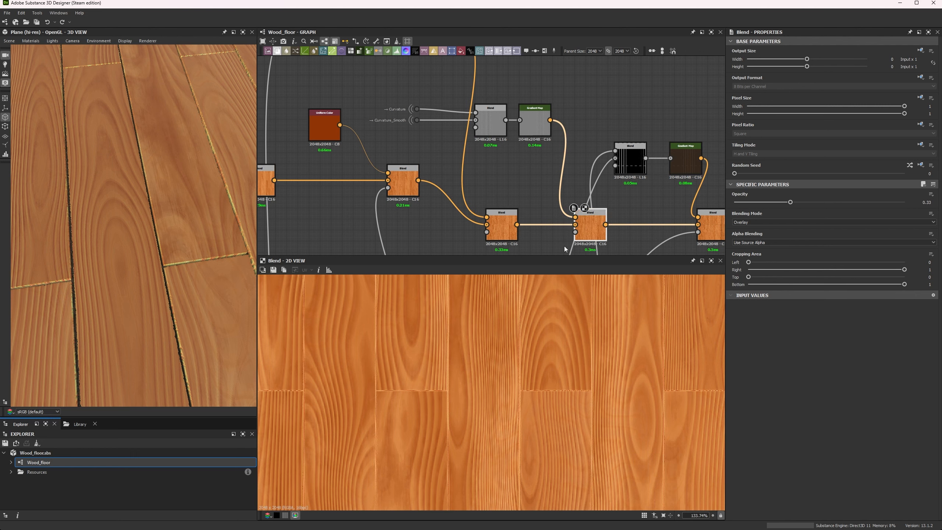
pyautogui.scroll(5, 450, 401)
pyautogui.scroll(-5, 480, 389)
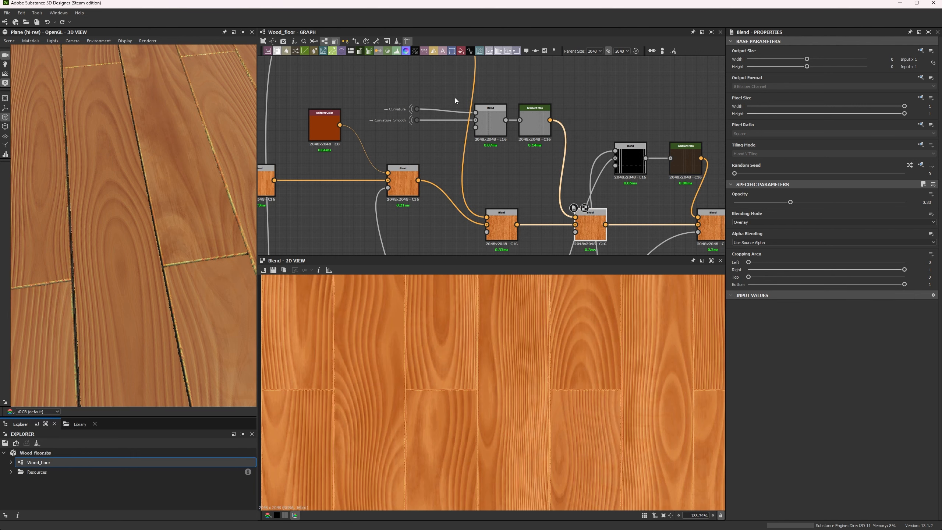
pyautogui.scroll(4, 464, 104)
pyautogui.click(478, 150)
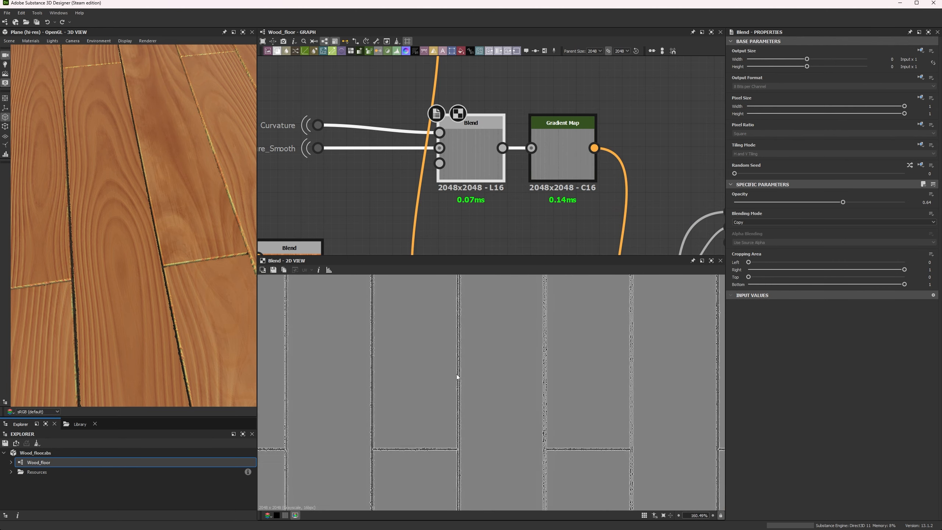
pyautogui.scroll(3, 464, 353)
pyautogui.scroll(-5, 452, 124)
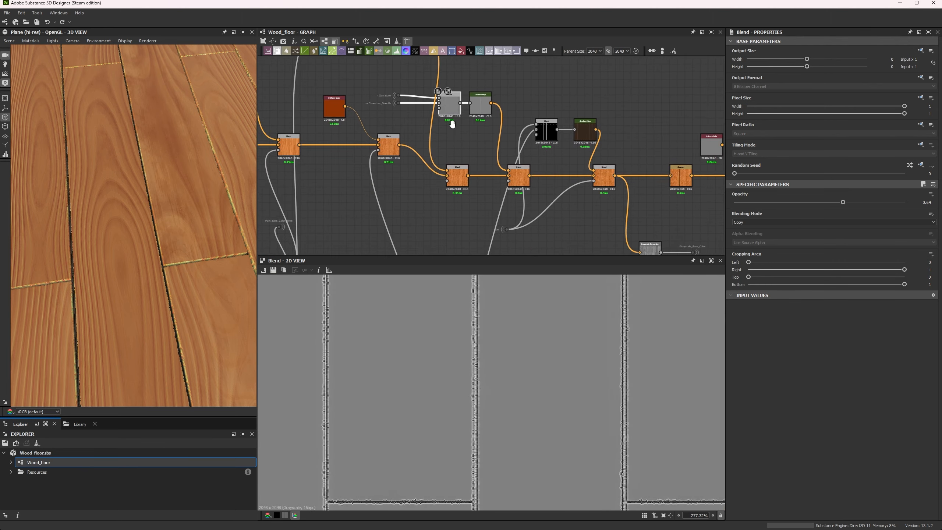
# Compare the planks in the two consecutive Overlay Blends, before and after the edge curvature is added
pyautogui.scroll(4, 437, 203)
pyautogui.doubleClick(481, 153)
pyautogui.doubleClick(606, 150)
pyautogui.scroll(-11, 519, 385)
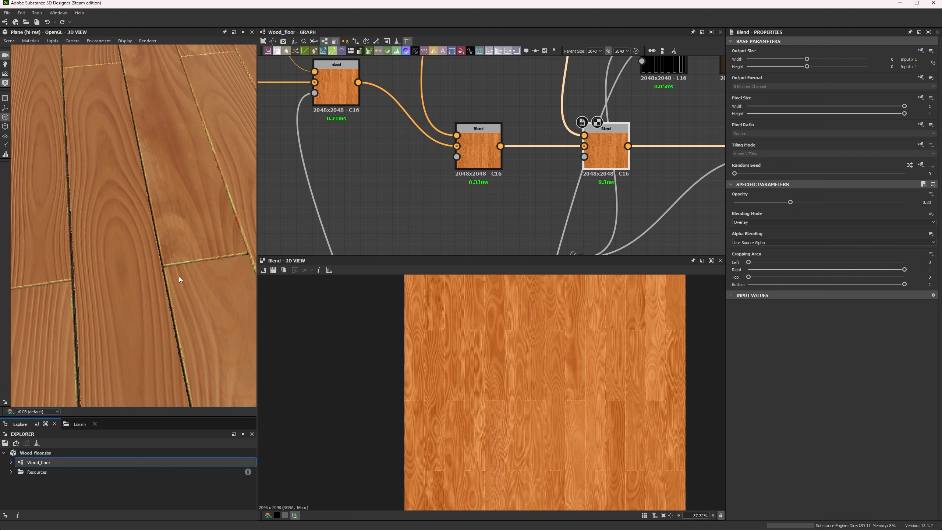
# Preview the final Blend that colors the gaps between planks and examine the dark seams and plank edges
pyautogui.moveTo(179, 279); pyautogui.dragTo(172, 281)
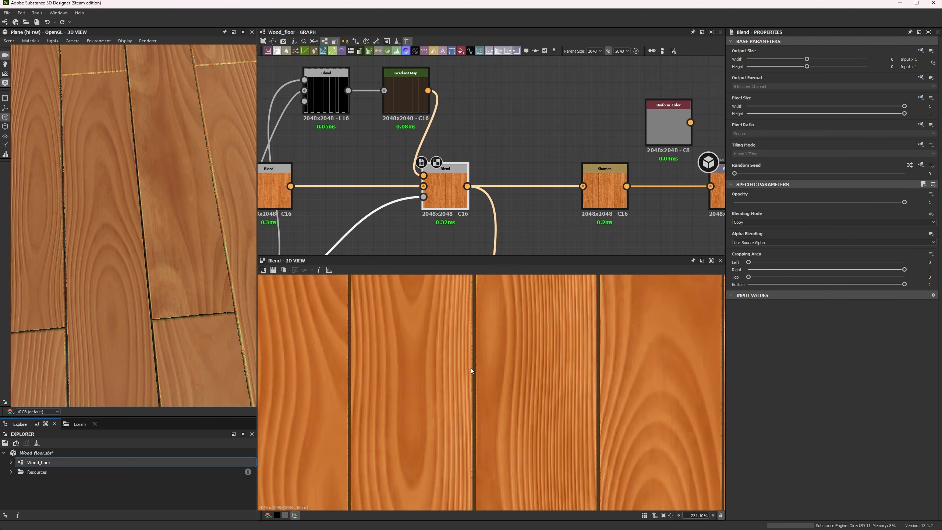
pyautogui.scroll(5, 472, 370)
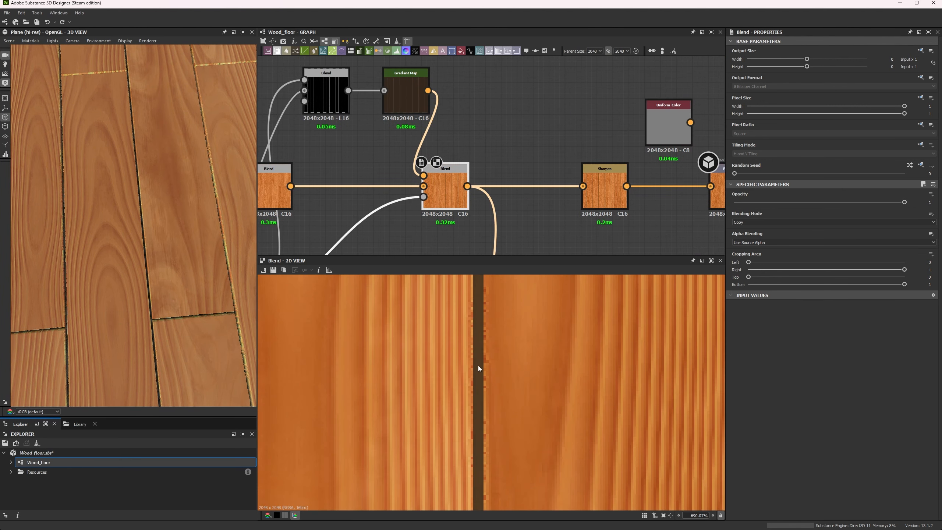
pyautogui.scroll(-12, 479, 365)
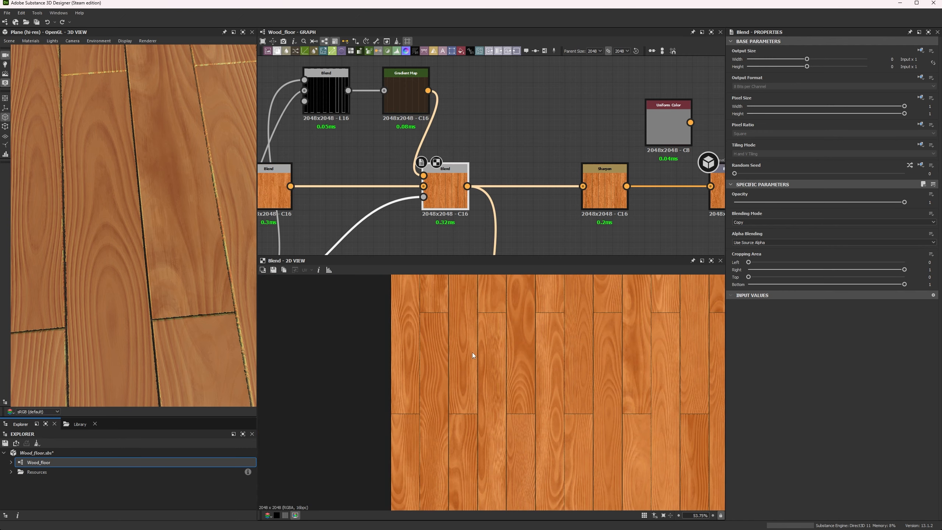
# Bypass the Sharpen node by moving its outgoing connection to the final Blend, and place Sharpen above the chain
pyautogui.keyDown('shift'); pyautogui.moveTo(627, 186); pyautogui.dragTo(468, 186); pyautogui.keyUp('shift')
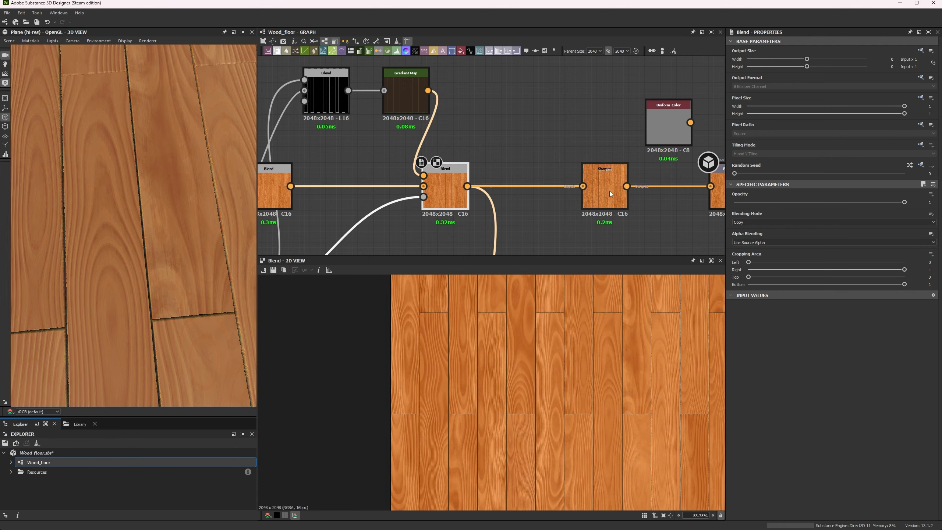
pyautogui.moveTo(610, 191); pyautogui.dragTo(577, 111)
# Change the 3D preview mesh to Rounded Cylinder and frame the whole shape
pyautogui.click(8, 43)
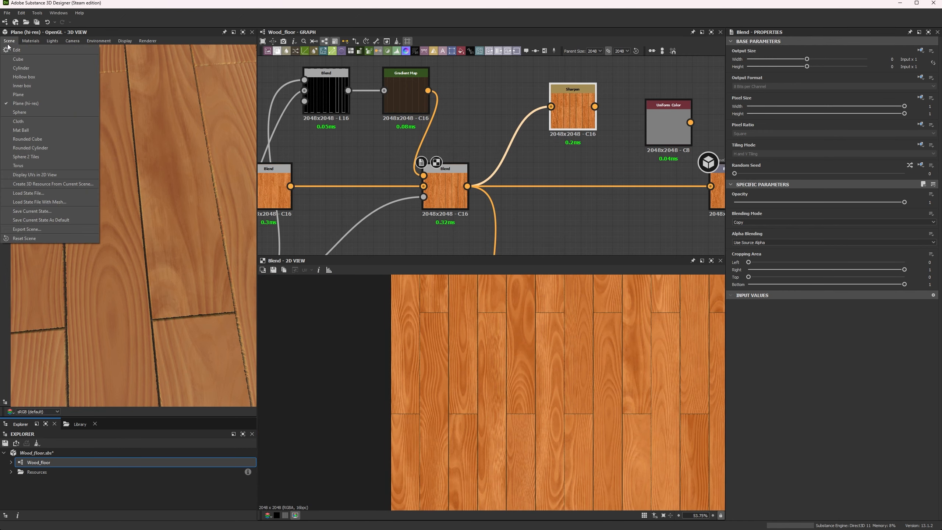
pyautogui.click(28, 148)
pyautogui.keyDown('alt'); pyautogui.moveTo(113, 256); pyautogui.dragTo(128, 203); pyautogui.keyUp('alt')
pyautogui.keyDown('alt'); pyautogui.moveTo(128, 202); pyautogui.dragTo(141, 280, button='right'); pyautogui.keyUp('alt')
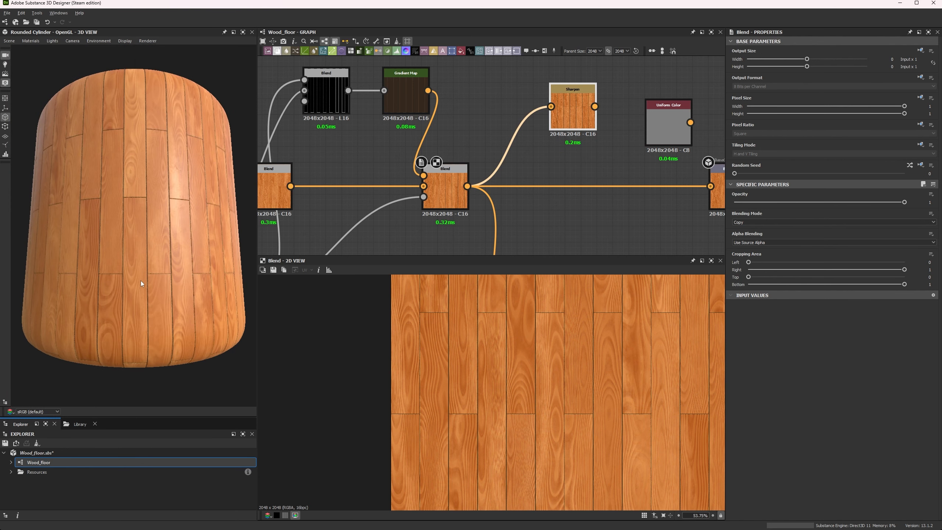
# Search the library for "tomo", apply the environment map to the 3D preview, and widen the 3D view
pyautogui.click(80, 424)
pyautogui.click(93, 441)
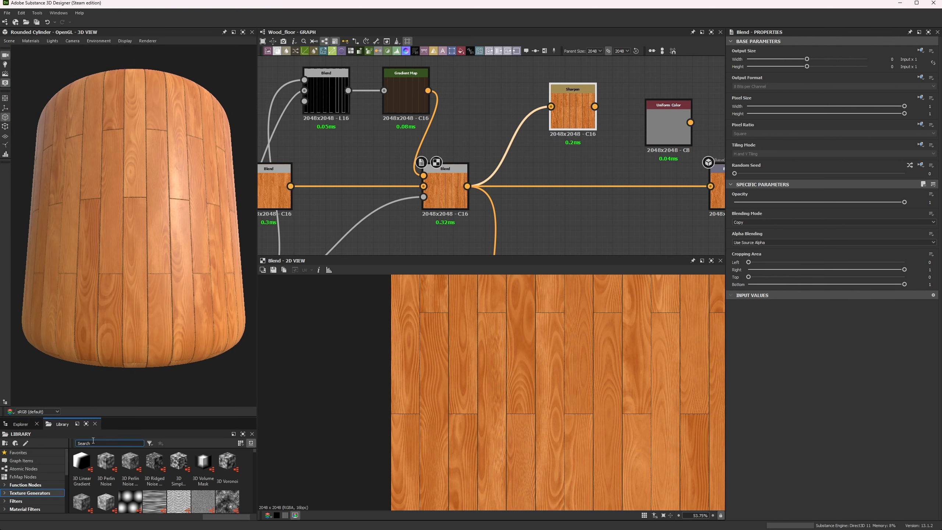
pyautogui.write('tomo')
pyautogui.moveTo(81, 464); pyautogui.dragTo(154, 285)
pyautogui.moveTo(257, 222); pyautogui.dragTo(377, 223)
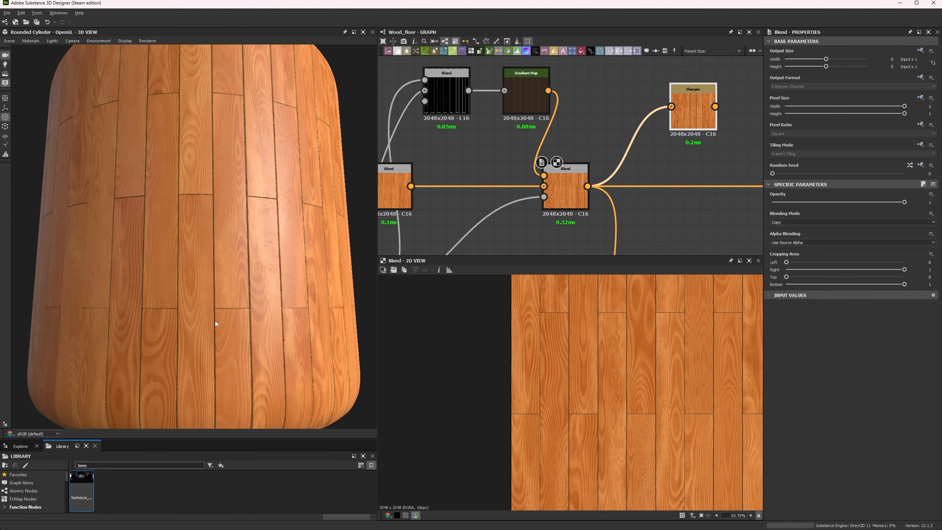
pyautogui.moveTo(233, 306)
pyautogui.mouseDown()
pyautogui.moveTo(195, 291)
pyautogui.moveTo(230, 292)
pyautogui.mouseUp()
pyautogui.moveTo(230, 292)
pyautogui.keyDown('ctrl'); pyautogui.keyDown('shift'); pyautogui.mouseDown(button='right')
pyautogui.moveTo(209, 281)
pyautogui.moveTo(228, 280)
pyautogui.mouseUp(button='right'); pyautogui.keyUp('shift'); pyautogui.keyUp('ctrl')
# Route the Base Color output's input from the Sharpen node instead of the final Blend
pyautogui.moveTo(635, 167); pyautogui.dragTo(499, 182, button='middle')
pyautogui.moveTo(695, 203); pyautogui.dragTo(579, 123)
pyautogui.click(567, 123)
pyautogui.moveTo(307, 222); pyautogui.dragTo(275, 234)
# Try linking the final Blend directly to Base Color, undo the bypass, and inspect the sharpened seams up close
pyautogui.moveTo(695, 203); pyautogui.dragTo(446, 202)
pyautogui.hotkey('ctrl', 'z')
pyautogui.scroll(10, 189, 157)
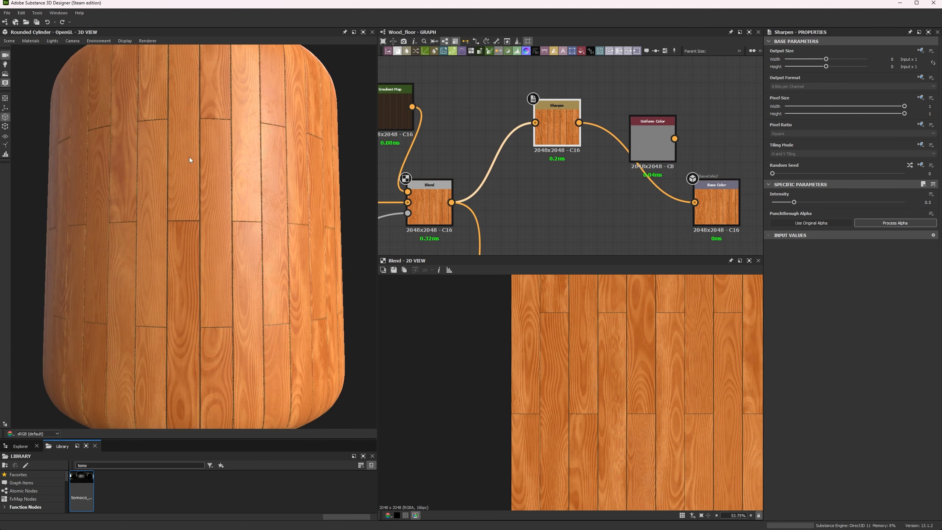
pyautogui.moveTo(204, 264); pyautogui.dragTo(210, 223)
# Try a Sharpen intensity of 1, check the planks on the cylinder, and undo the change
pyautogui.doubleClick(556, 140)
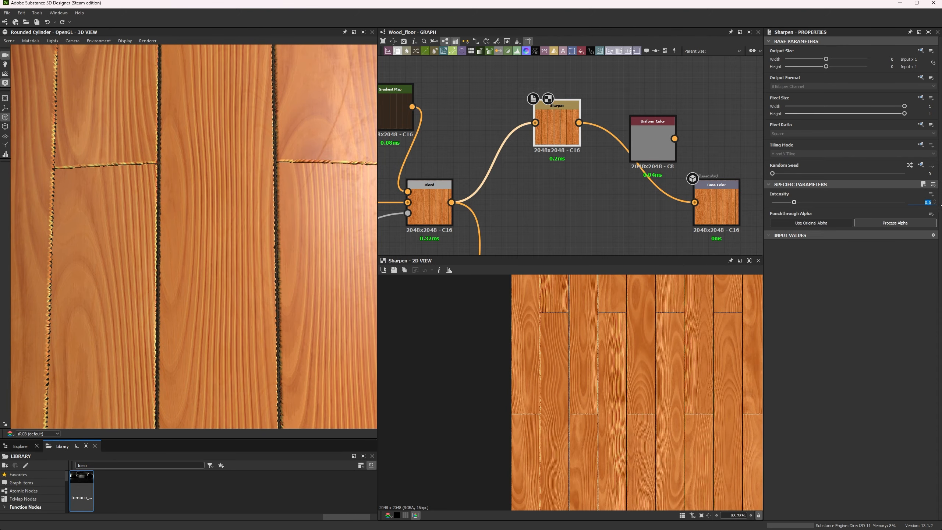
pyautogui.write('1')
pyautogui.press('Return')
pyautogui.scroll(-10, 260, 256)
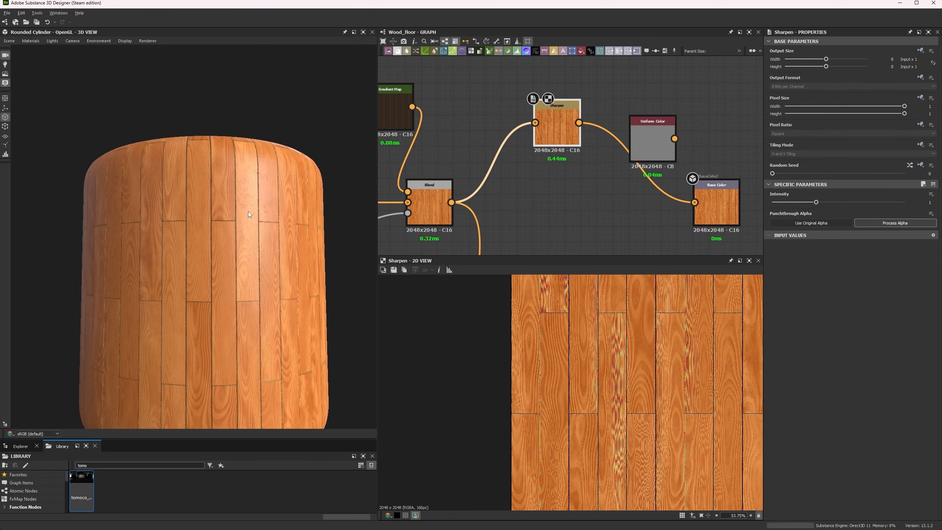
pyautogui.moveTo(248, 212); pyautogui.dragTo(249, 175, button='middle')
pyautogui.moveTo(251, 218); pyautogui.dragTo(248, 208)
pyautogui.moveTo(246, 239); pyautogui.dragTo(243, 226, button='middle')
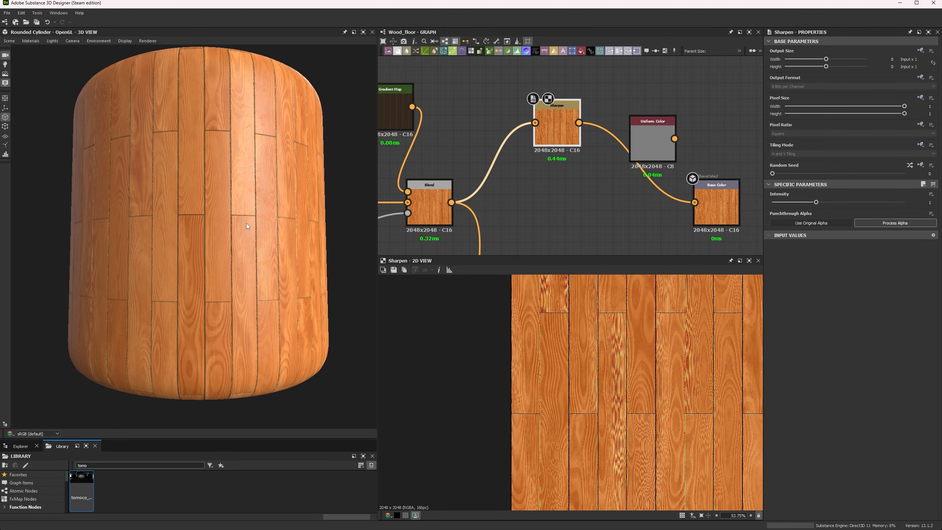
pyautogui.hotkey('ctrl', 'z')
# Examine the sharpened planks and seams on the rounded cylinder from several distances and angles
pyautogui.scroll(8, 271, 260)
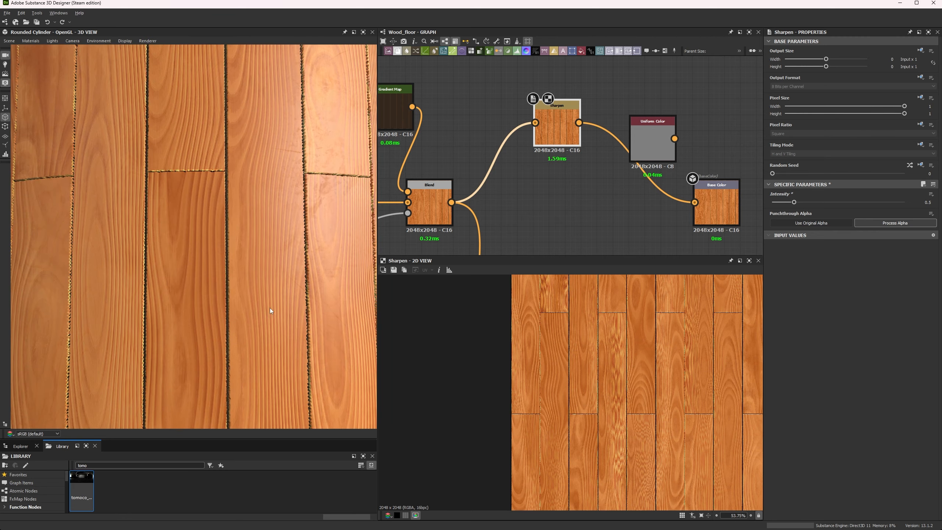
pyautogui.scroll(-9, 271, 222)
pyautogui.moveTo(266, 219); pyautogui.dragTo(182, 245)
pyautogui.moveTo(182, 244); pyautogui.dragTo(159, 155, button='right')
pyautogui.moveTo(219, 310); pyautogui.dragTo(225, 243)
# Preview the dark orange Uniform Color node and the Multiply Blend that masks it into the planks
pyautogui.scroll(-8, 549, 167)
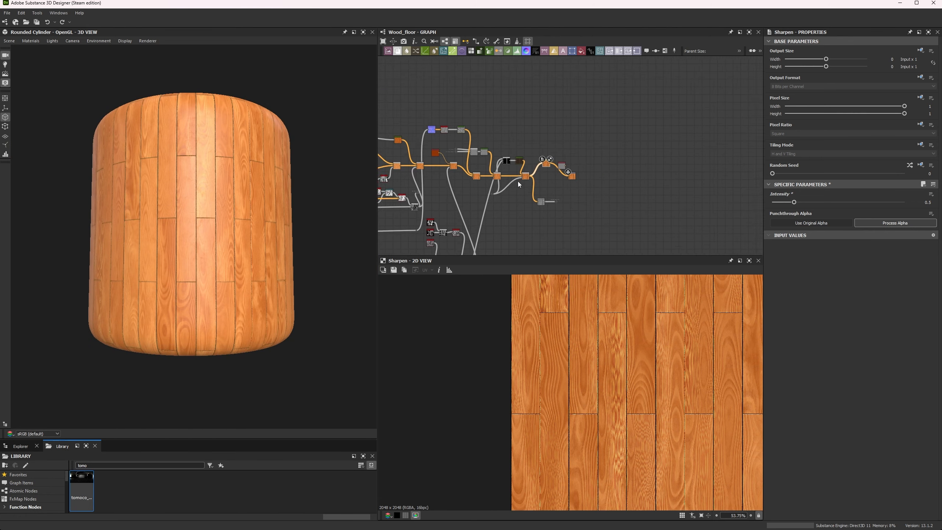
pyautogui.moveTo(518, 181); pyautogui.dragTo(716, 119, button='middle')
pyautogui.scroll(-5, 682, 162)
pyautogui.moveTo(635, 174); pyautogui.dragTo(589, 163, button='middle')
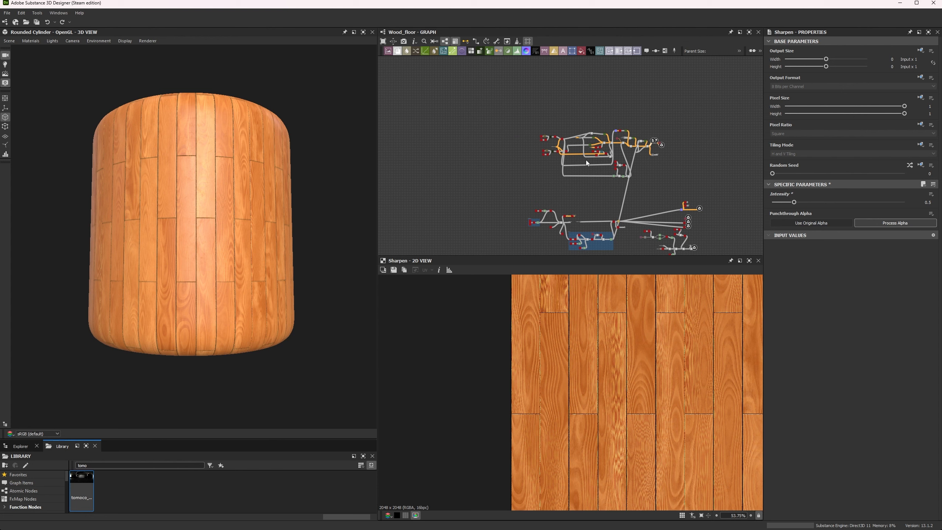
pyautogui.scroll(8, 586, 160)
pyautogui.moveTo(642, 156); pyautogui.dragTo(487, 126, button='middle')
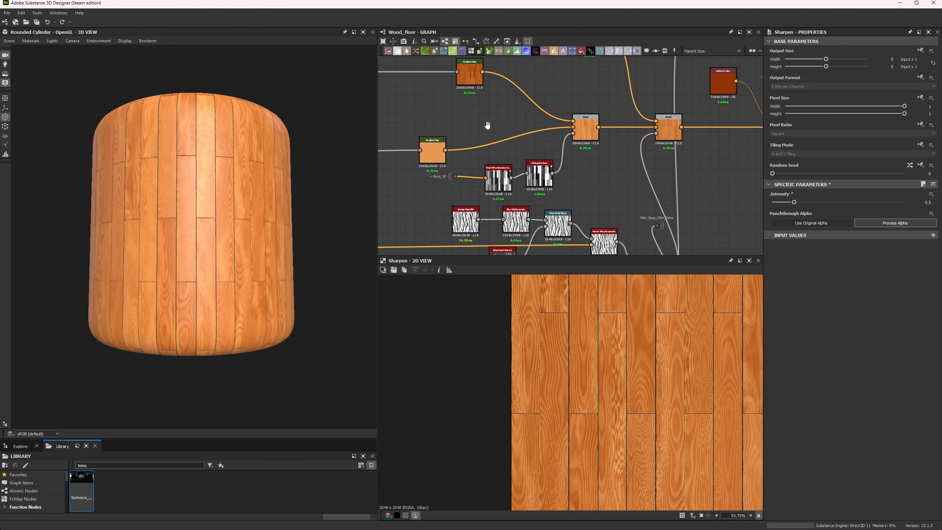
pyautogui.scroll(-1, 487, 125)
pyautogui.moveTo(753, 133); pyautogui.dragTo(538, 138, button='middle')
pyautogui.doubleClick(463, 95)
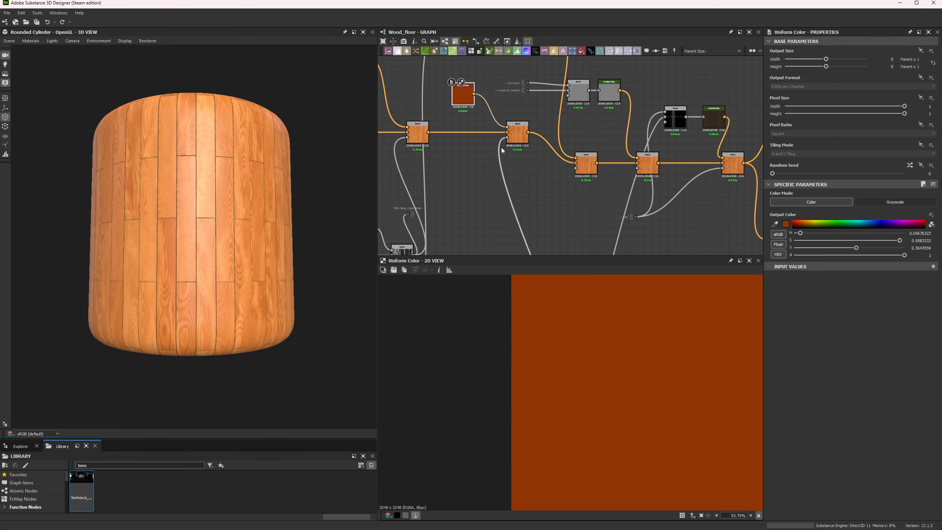
pyautogui.scroll(-4, 504, 133)
pyautogui.scroll(4, 519, 180)
pyautogui.doubleClick(547, 186)
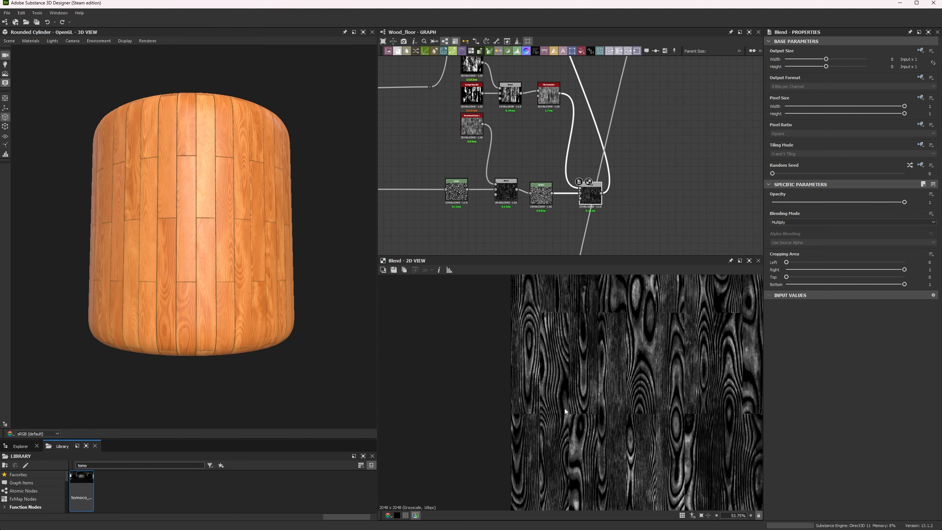
# Preview the vector warp, directional noise and grunge map nodes behind the mask, and return to the Multiply Blend
pyautogui.scroll(-4, 486, 205)
pyautogui.moveTo(479, 197); pyautogui.dragTo(453, 245, button='middle')
pyautogui.doubleClick(484, 164)
pyautogui.scroll(6, 482, 165)
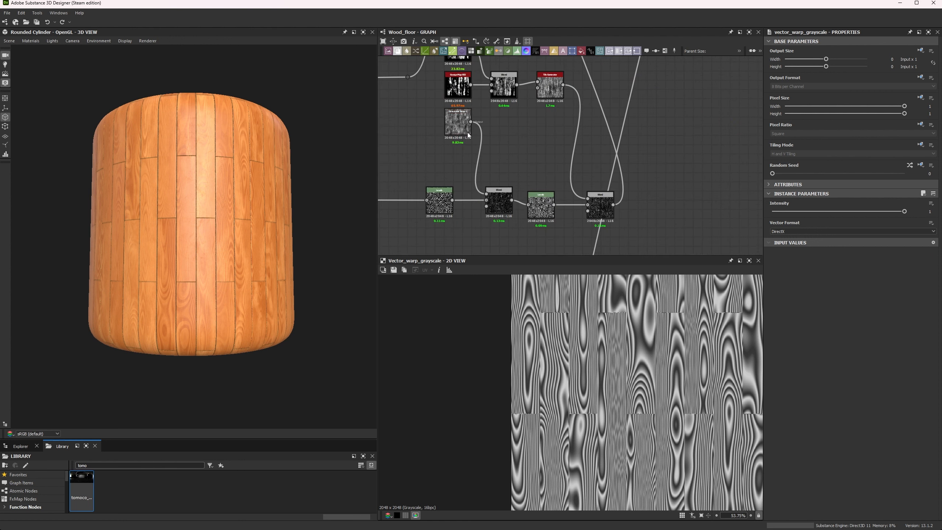
pyautogui.doubleClick(458, 123)
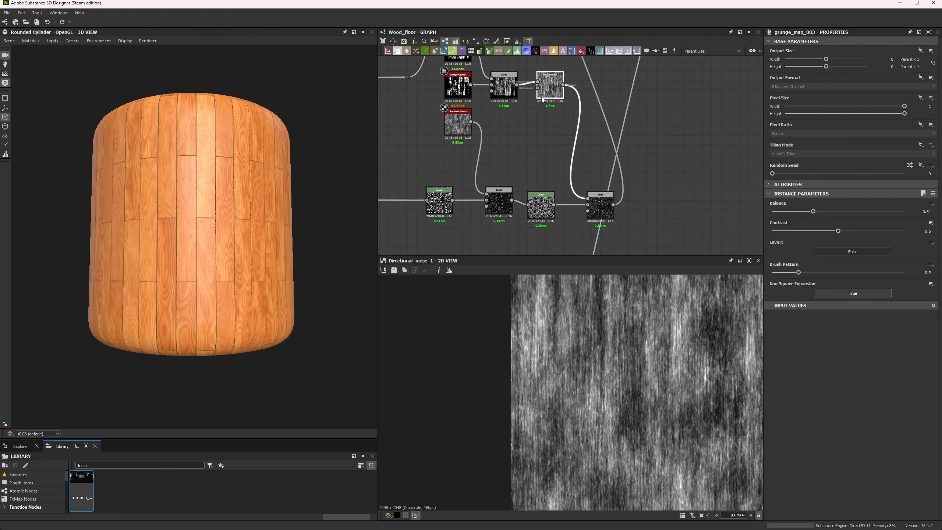
pyautogui.doubleClick(550, 86)
pyautogui.doubleClick(605, 214)
# Try bypassing the Blend that adds the dark orange color, compare the planks, and undo the rerouting
pyautogui.moveTo(622, 144); pyautogui.dragTo(618, 194, button='middle')
pyautogui.scroll(1, 612, 149)
pyautogui.moveTo(608, 123); pyautogui.dragTo(620, 302, button='middle')
pyautogui.moveTo(555, 128); pyautogui.dragTo(568, 153, button='middle')
pyautogui.moveTo(598, 192); pyautogui.dragTo(436, 131)
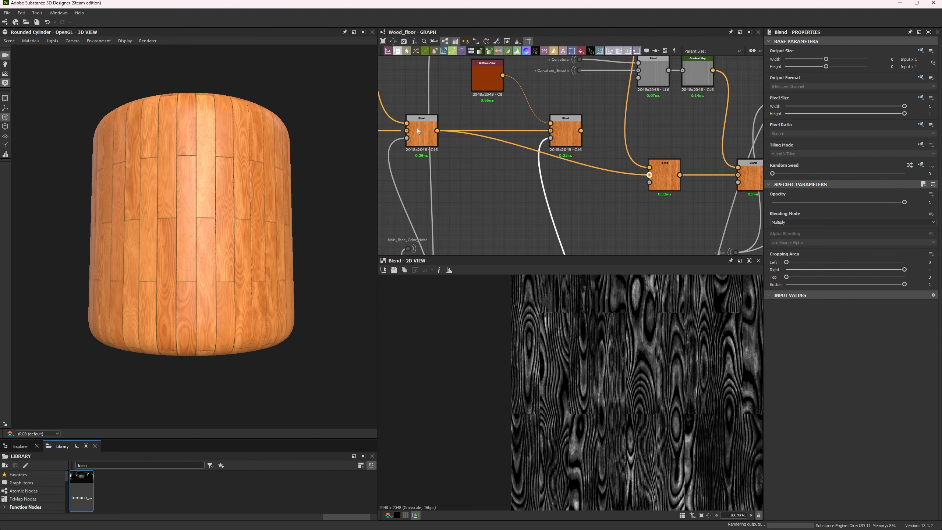
pyautogui.scroll(5, 220, 267)
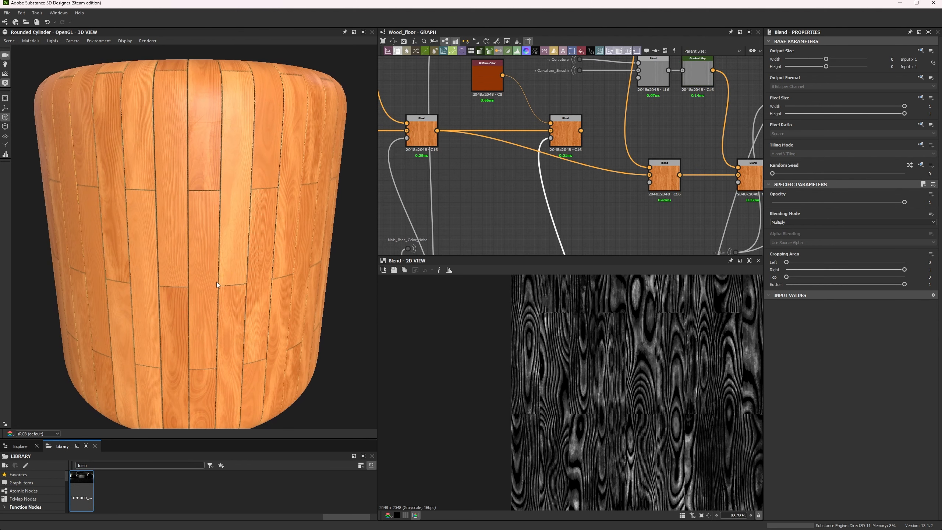
pyautogui.hotkey('ctrl', 'z')
pyautogui.scroll(-3, 246, 211)
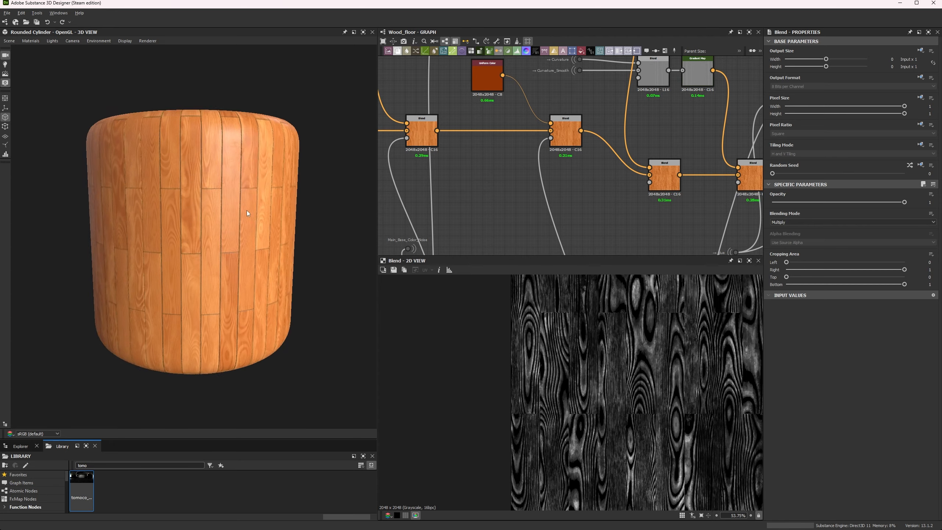
pyautogui.scroll(8, 226, 234)
pyautogui.scroll(-8, 202, 284)
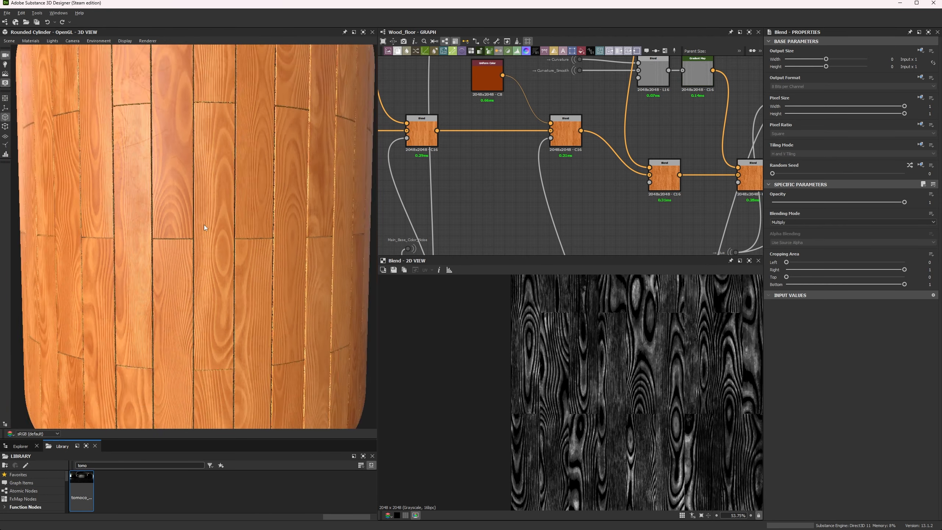
# Space out the end of the base color chain, leaving room between Sharpen and the Base Color output
pyautogui.moveTo(749, 173); pyautogui.dragTo(596, 128, button='middle')
pyautogui.scroll(-4, 534, 122)
pyautogui.moveTo(585, 139); pyautogui.dragTo(656, 120)
pyautogui.moveTo(533, 115); pyautogui.dragTo(549, 93)
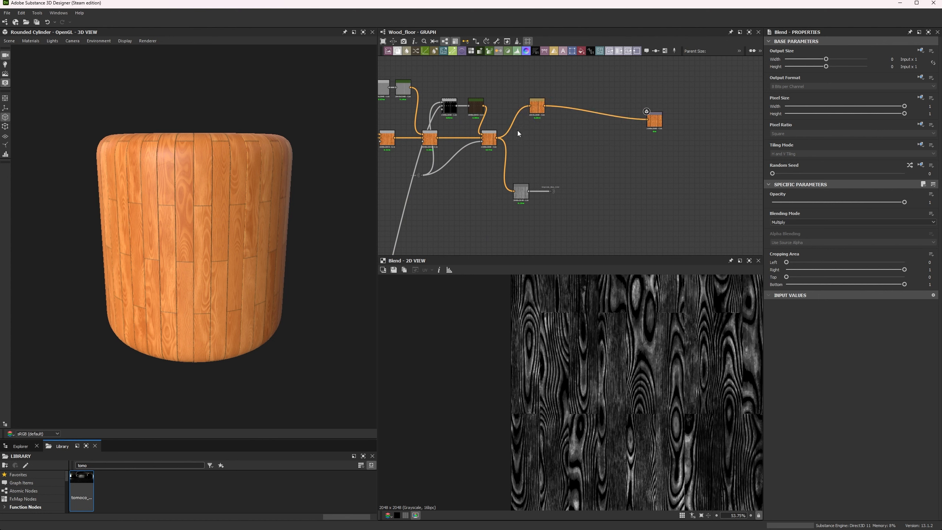
# Insert an HSL node on the connection between Sharpen and Base Color
pyautogui.scroll(5, 526, 138)
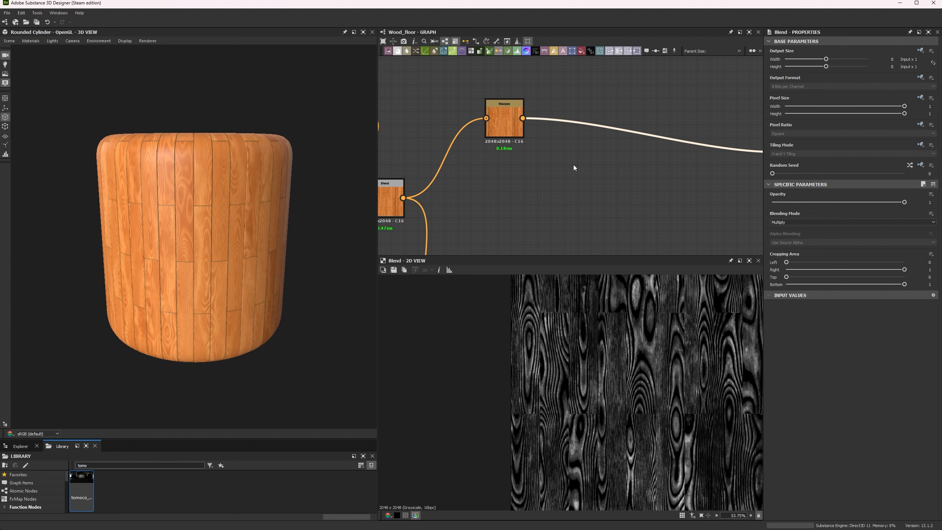
pyautogui.press('space')
pyautogui.write('hsl')
pyautogui.press('Return')
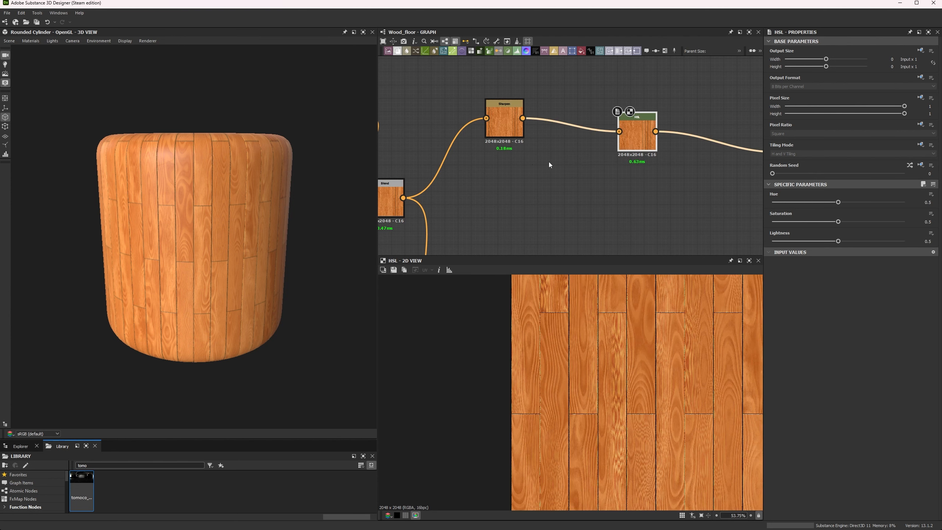
# Try an HSL saturation of 0.45 and a slightly lower lightness, undo both, and delete the HSL node
pyautogui.moveTo(838, 222); pyautogui.dragTo(833, 222)
pyautogui.keyDown('alt'); pyautogui.moveTo(112, 270); pyautogui.dragTo(142, 276); pyautogui.keyUp('alt')
pyautogui.moveTo(838, 241)
pyautogui.mouseDown()
pyautogui.moveTo(825, 242)
pyautogui.moveTo(836, 243)
pyautogui.mouseUp()
pyautogui.hotkey('ctrl', 'z')
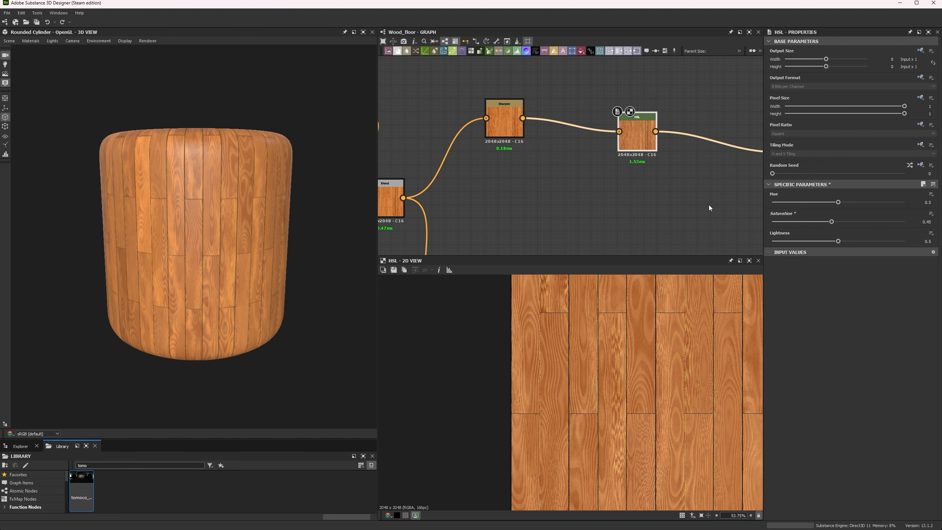
pyautogui.hotkey('ctrl', 'z')
pyautogui.press('Delete')
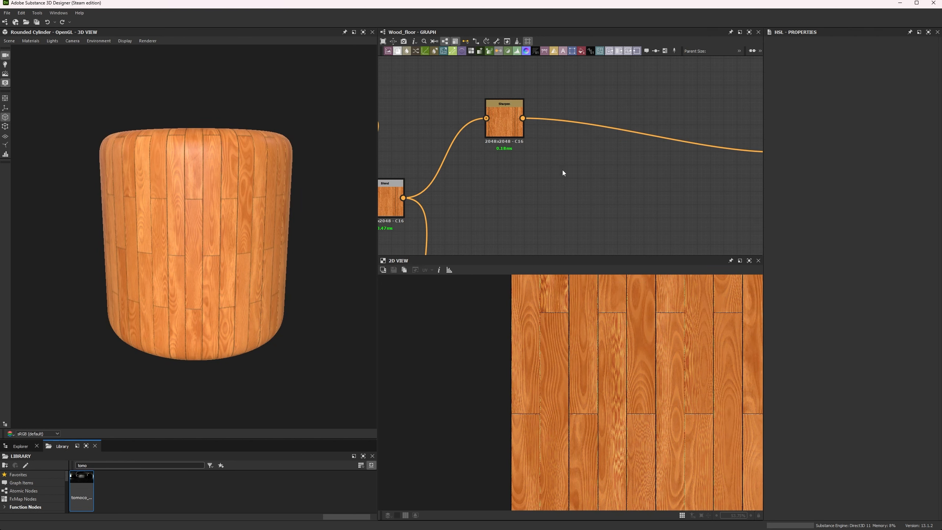
# Line up the Sharpen node and the Base Color output in a row with the final Blend
pyautogui.moveTo(510, 126); pyautogui.dragTo(512, 206)
pyautogui.scroll(-4, 664, 217)
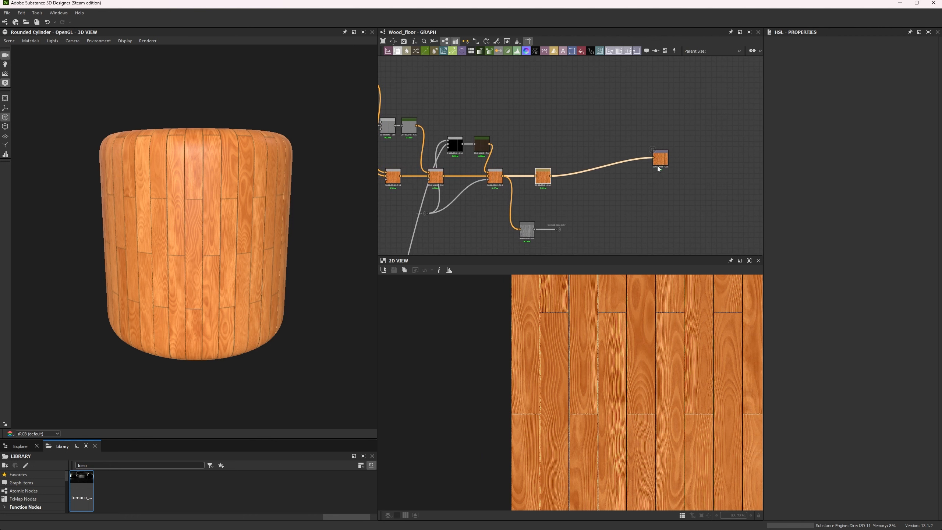
pyautogui.moveTo(658, 168); pyautogui.dragTo(635, 184)
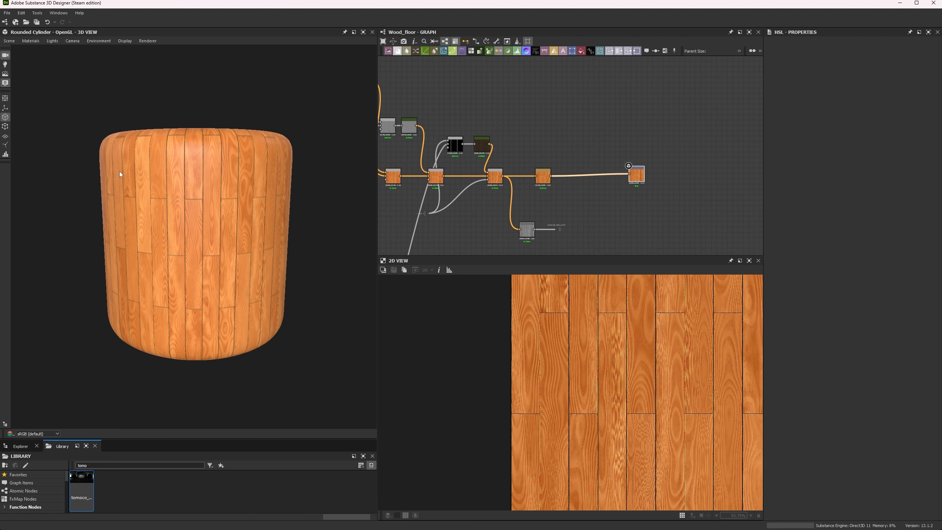
# Look over the whole graph layout and locate the Grayscale Conversion branch that leaves the final Blend
pyautogui.scroll(3, 514, 163)
pyautogui.scroll(-10, 512, 176)
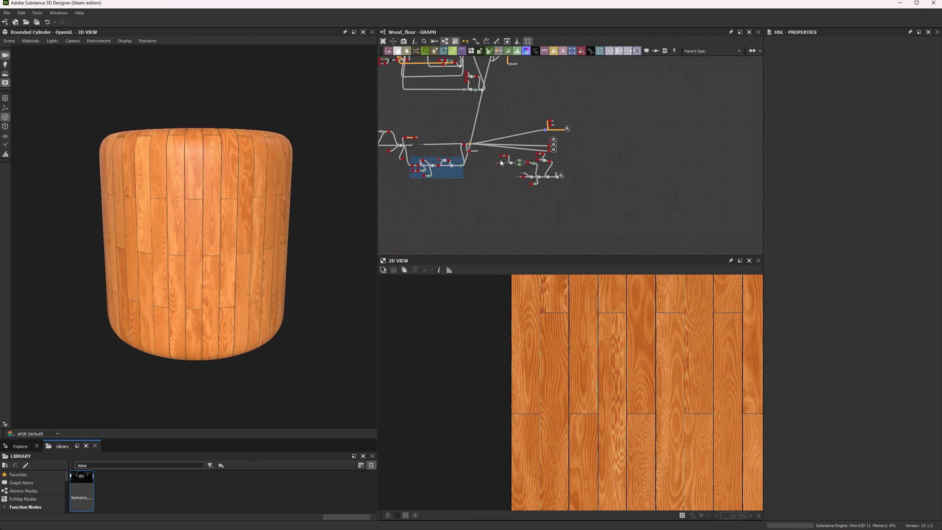
pyautogui.moveTo(489, 156); pyautogui.dragTo(561, 209)
pyautogui.moveTo(529, 116); pyautogui.dragTo(538, 162, button='middle')
pyautogui.click(538, 162)
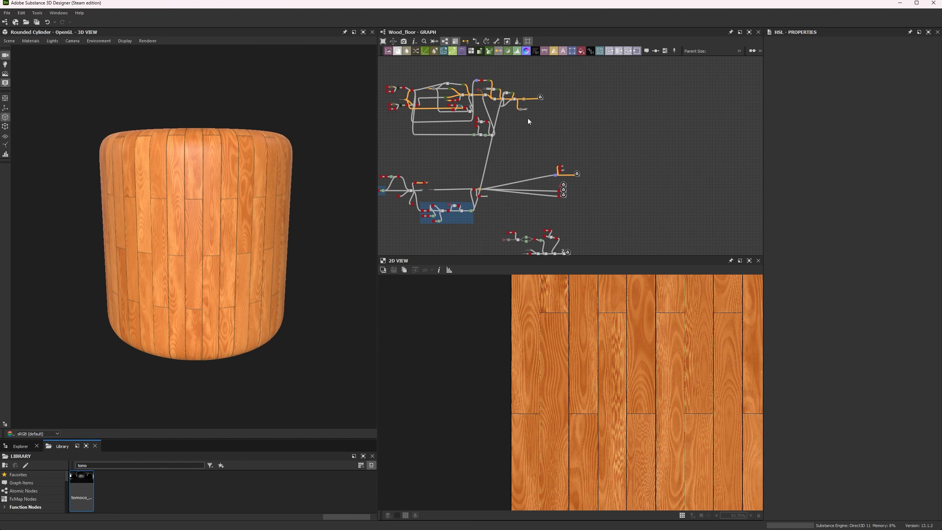
pyautogui.scroll(5, 523, 111)
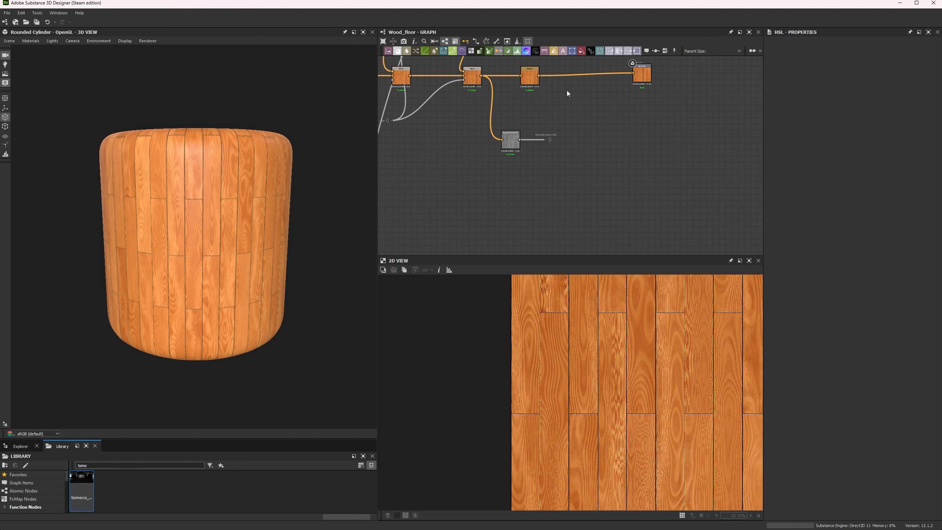
pyautogui.scroll(5, 502, 130)
pyautogui.moveTo(508, 108)
pyautogui.mouseDown(button='middle')
pyautogui.moveTo(505, 126)
pyautogui.moveTo(504, 115)
pyautogui.mouseUp(button='middle')
pyautogui.scroll(-4, 502, 118)
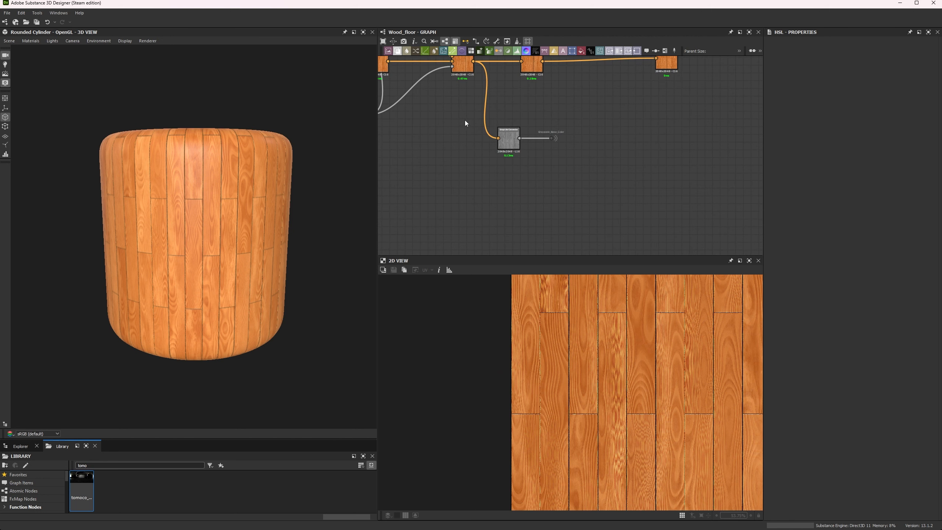
pyautogui.moveTo(466, 123); pyautogui.dragTo(580, 161)
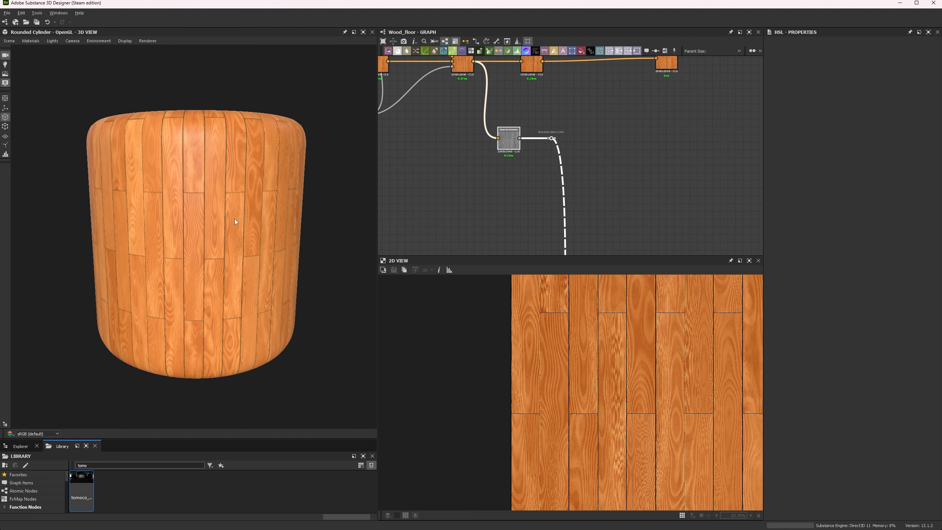
# Examine the wood grain and plank seams up close on the rounded cylinder
pyautogui.scroll(5, 254, 265)
pyautogui.keyDown('alt'); pyautogui.moveTo(260, 266); pyautogui.dragTo(233, 257); pyautogui.keyUp('alt')
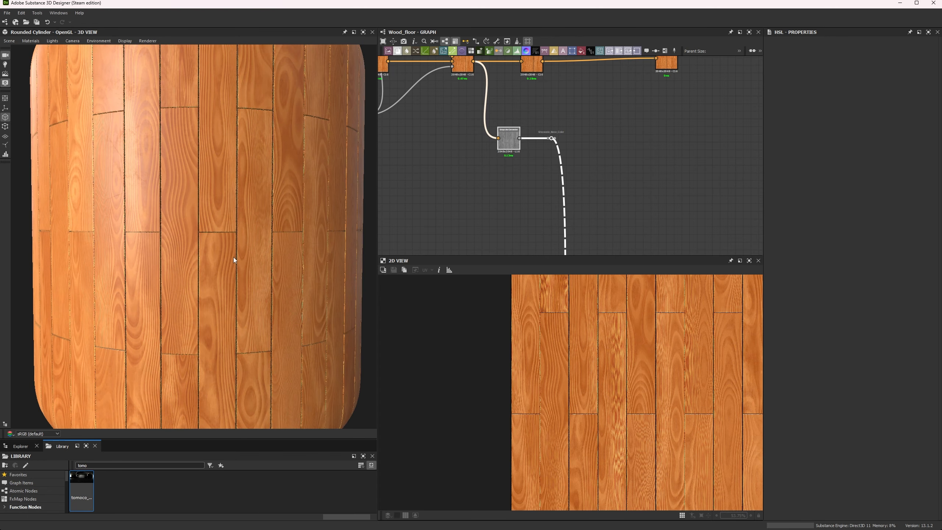
pyautogui.keyDown('alt'); pyautogui.moveTo(234, 247); pyautogui.dragTo(272, 237, button='right'); pyautogui.keyUp('alt')
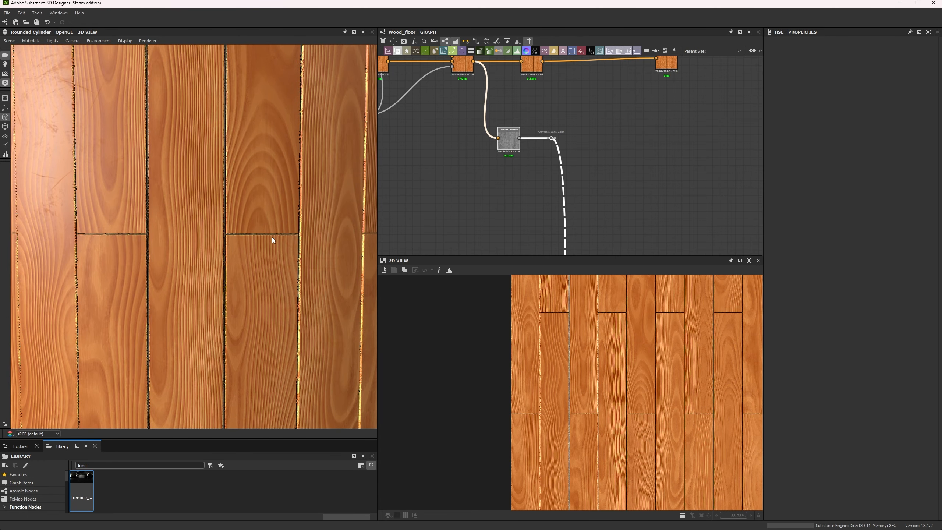
# Preview the final Blend and its Grayscale Conversion up close, and select the Grayscale_Base_Color portal
pyautogui.moveTo(590, 103); pyautogui.dragTo(595, 149, button='middle')
pyautogui.click(477, 121)
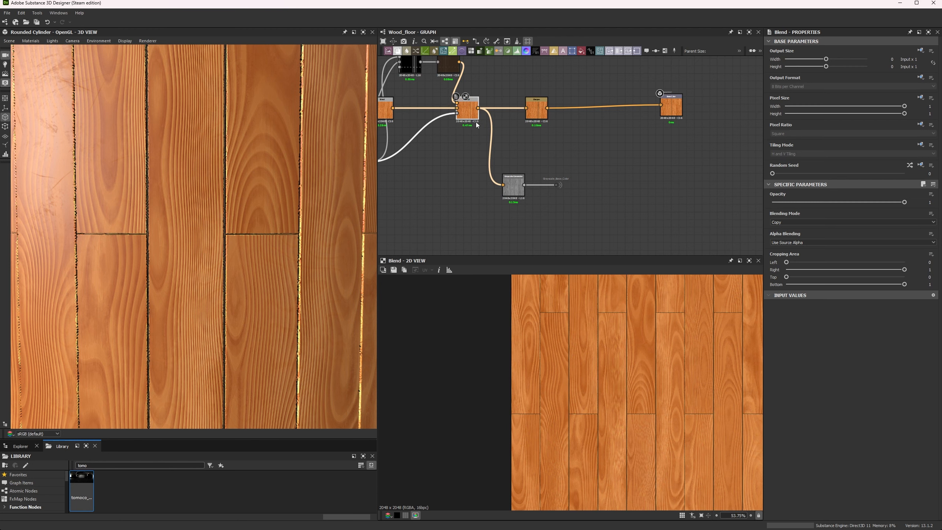
pyautogui.doubleClick(519, 193)
pyautogui.scroll(5, 605, 405)
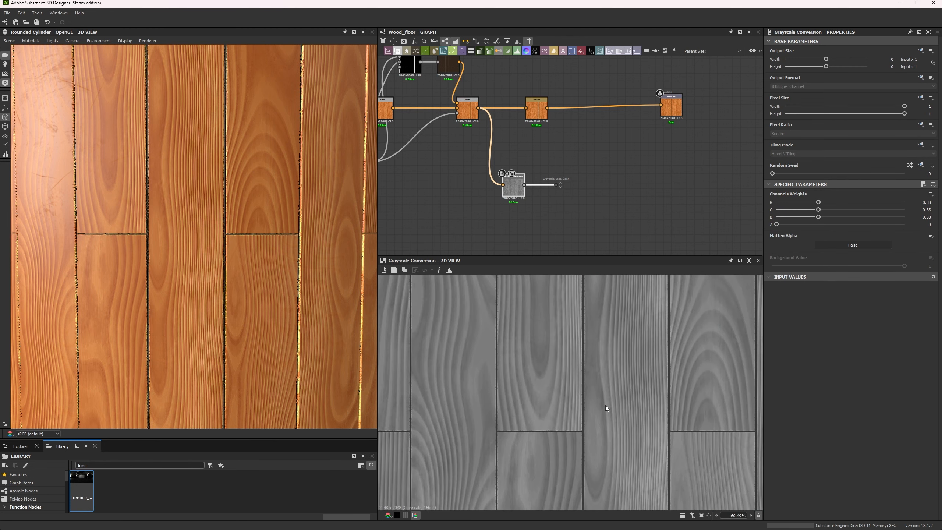
pyautogui.scroll(1, 561, 221)
pyautogui.scroll(3, 561, 222)
pyautogui.click(551, 147)
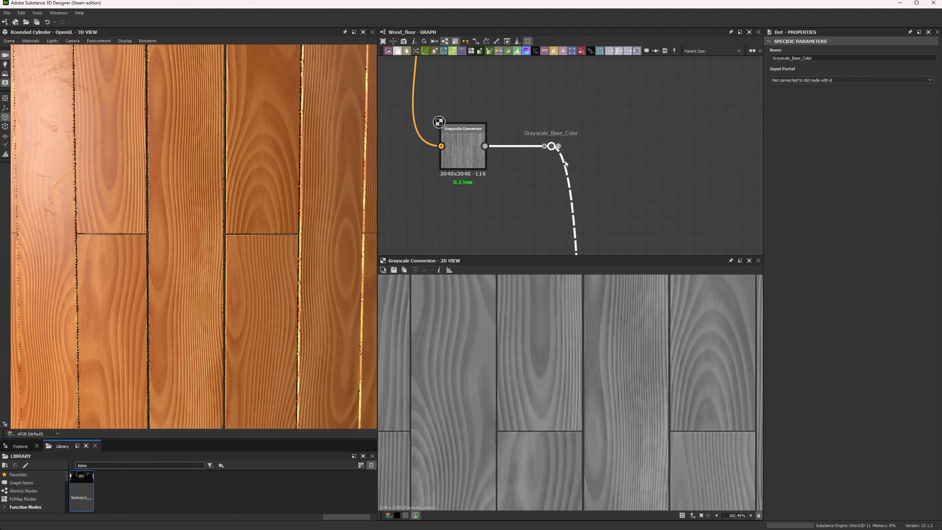
# Locate the roughness branch and preview the Roughness output and the Histogram Range node that starts it
pyautogui.scroll(-6, 567, 164)
pyautogui.moveTo(601, 230); pyautogui.dragTo(578, 126, button='middle')
pyautogui.scroll(3, 663, 134)
pyautogui.doubleClick(666, 134)
pyautogui.moveTo(482, 148); pyautogui.dragTo(652, 208, button='middle')
pyautogui.click(539, 189)
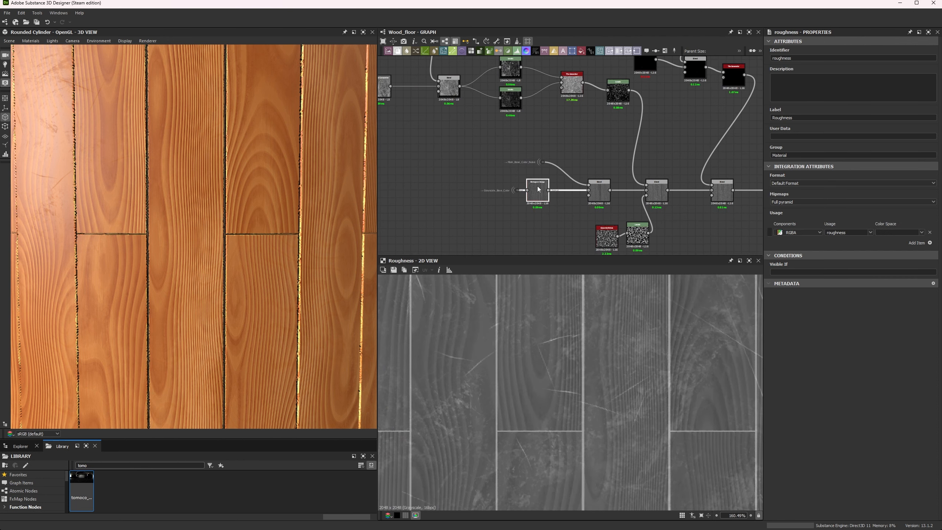
pyautogui.doubleClick(539, 189)
# Reposition the Histogram Range node ahead of the first roughness Blend, and check the cylinder's reflections under a rotated light
pyautogui.moveTo(538, 189); pyautogui.dragTo(519, 190)
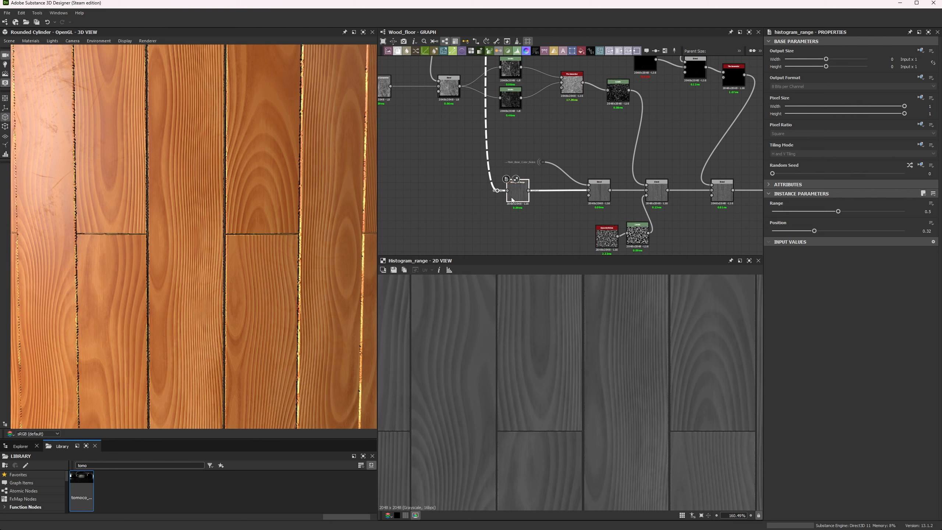
pyautogui.moveTo(518, 191); pyautogui.dragTo(534, 218)
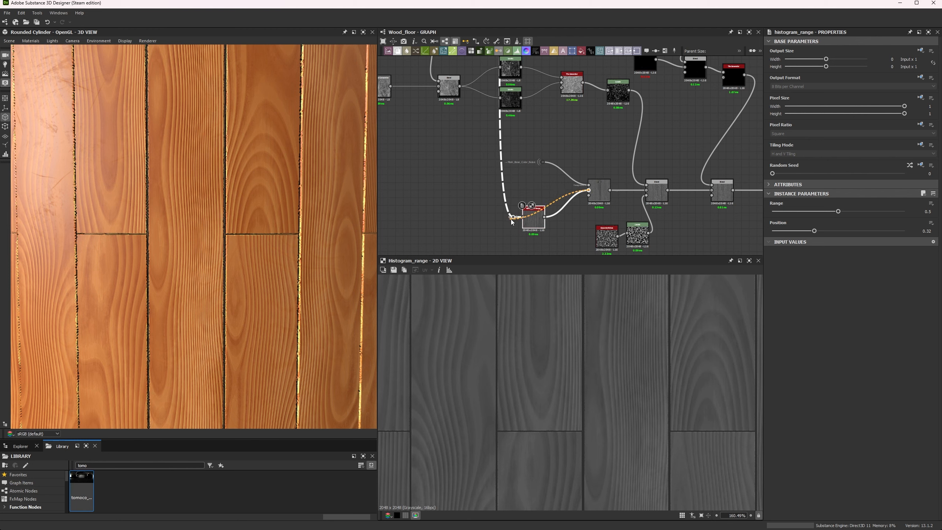
pyautogui.scroll(-5, 222, 296)
pyautogui.keyDown('ctrl'); pyautogui.keyDown('shift'); pyautogui.moveTo(252, 187); pyautogui.dragTo(294, 190); pyautogui.keyUp('shift'); pyautogui.keyUp('ctrl')
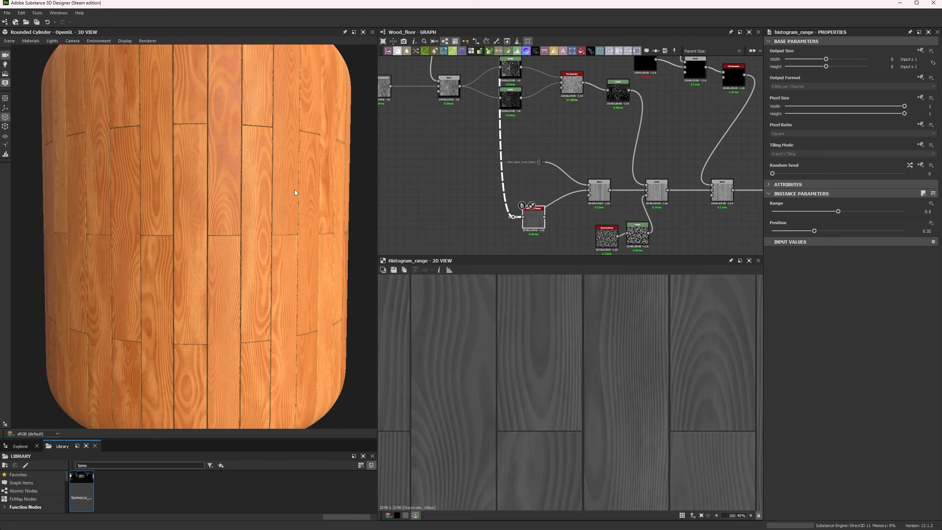
pyautogui.scroll(5, 295, 190)
pyautogui.moveTo(262, 283); pyautogui.dragTo(274, 194, button='right')
pyautogui.keyDown('ctrl'); pyautogui.keyDown('shift'); pyautogui.moveTo(274, 195); pyautogui.dragTo(250, 208); pyautogui.keyUp('shift'); pyautogui.keyUp('ctrl')
pyautogui.scroll(-5, 251, 210)
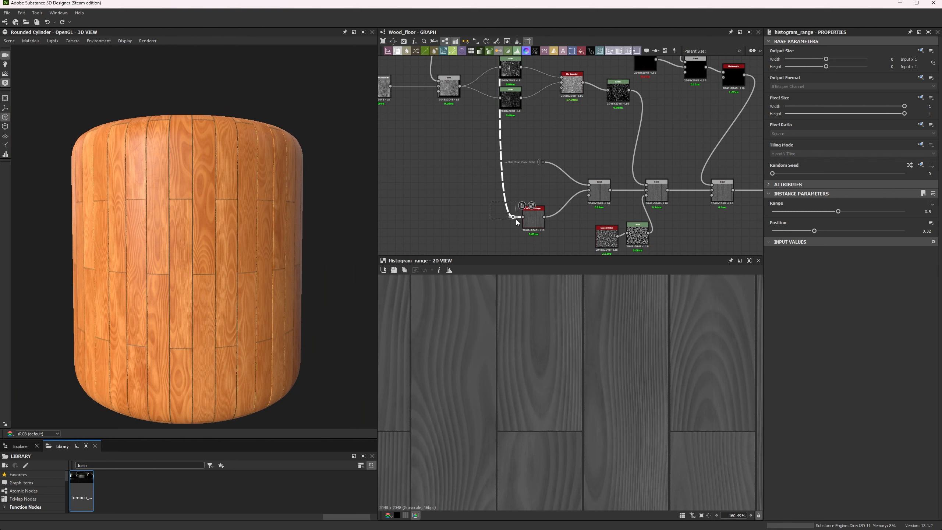
pyautogui.moveTo(535, 226); pyautogui.dragTo(524, 203)
pyautogui.click(552, 138)
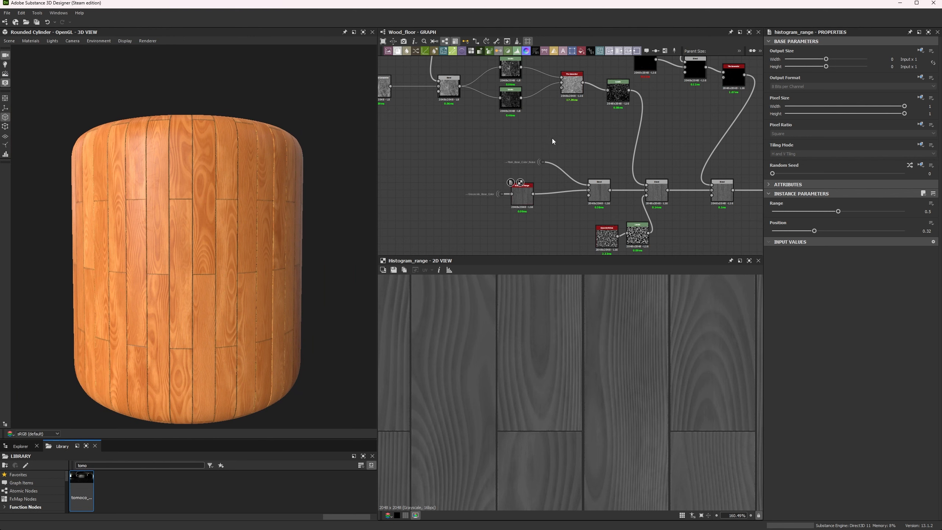
# Preview the roughness Blends in sequence up to the Roughness output, including the glue portal mask that feeds the last Blend
pyautogui.moveTo(552, 138); pyautogui.dragTo(508, 122, button='middle')
pyautogui.click(570, 73)
pyautogui.click(608, 173)
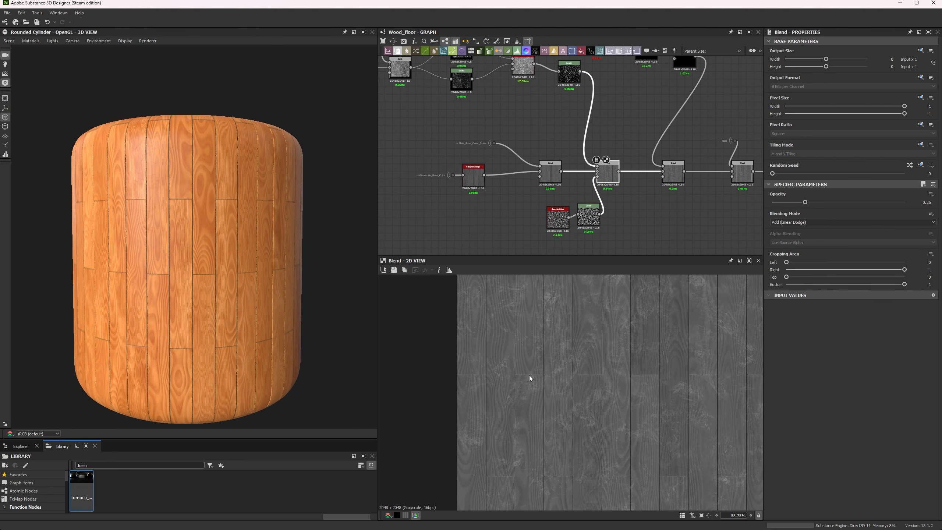
pyautogui.click(673, 174)
pyautogui.moveTo(743, 180); pyautogui.dragTo(629, 185, button='middle')
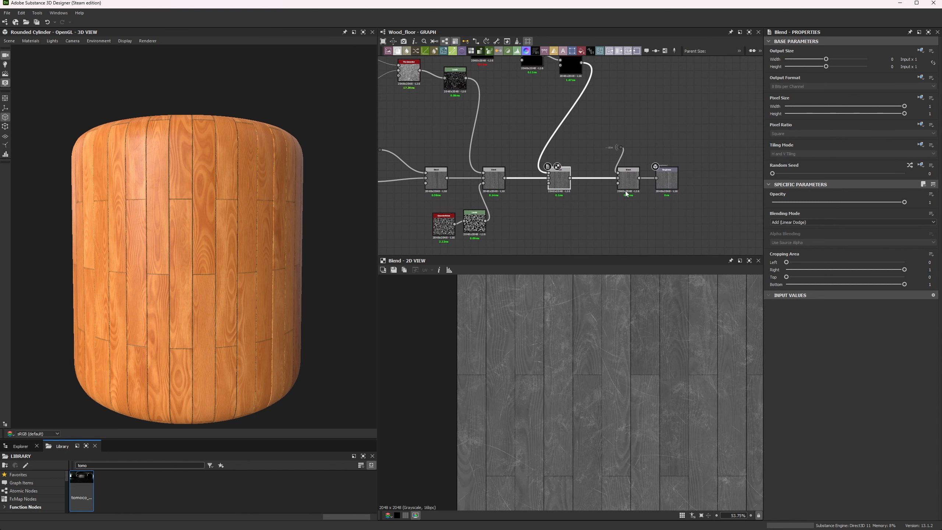
pyautogui.click(629, 185)
pyautogui.scroll(5, 644, 328)
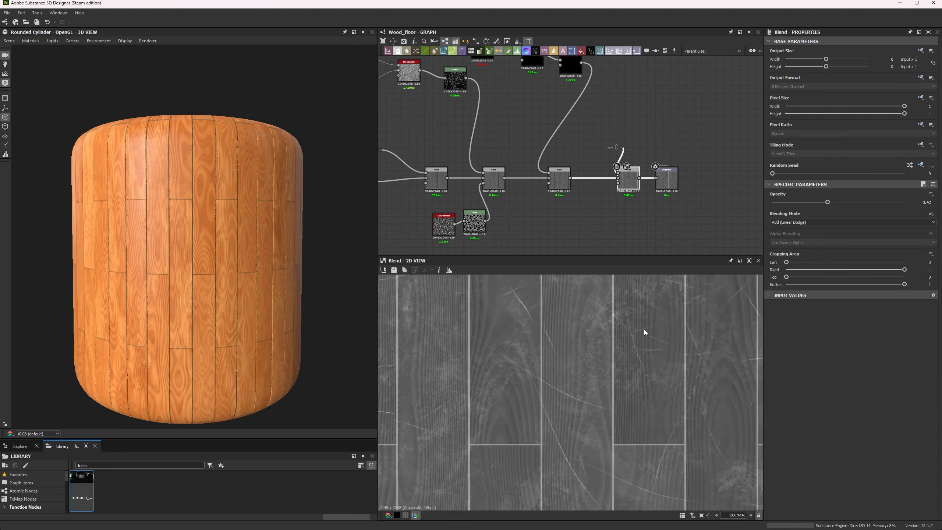
pyautogui.click(667, 179)
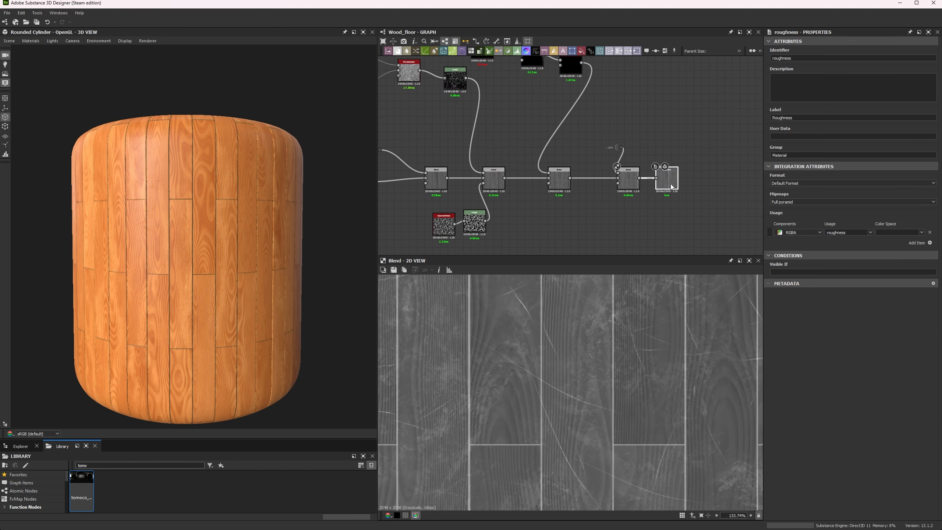
pyautogui.doubleClick(618, 147)
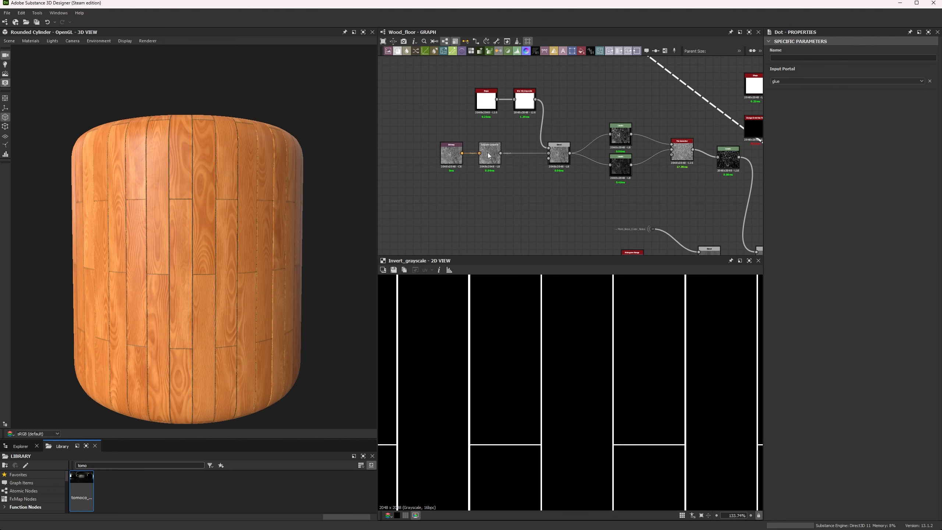
# Preview the scratch bitmap's Grayscale Conversion and survey where its branch sits in the whole graph
pyautogui.click(488, 157)
pyautogui.scroll(-5, 514, 239)
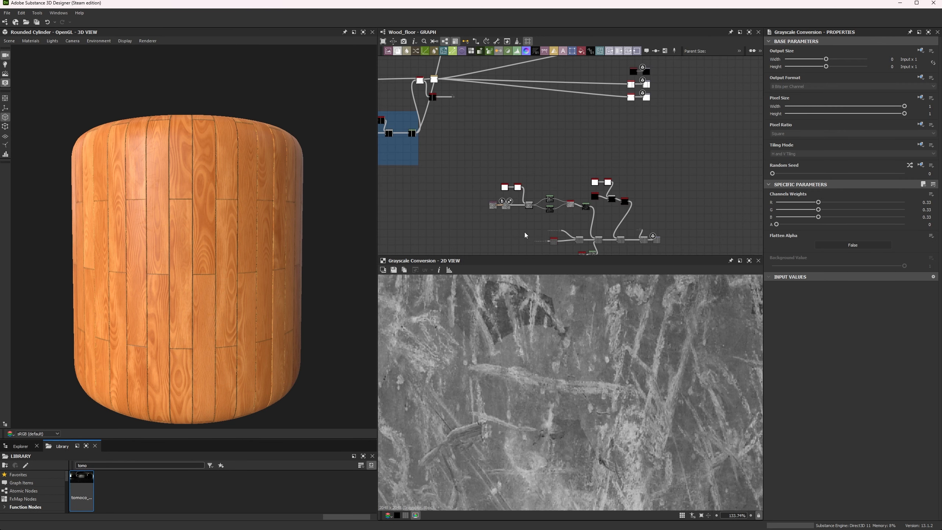
pyautogui.scroll(-5, 495, 134)
pyautogui.moveTo(475, 69); pyautogui.dragTo(564, 187, button='middle')
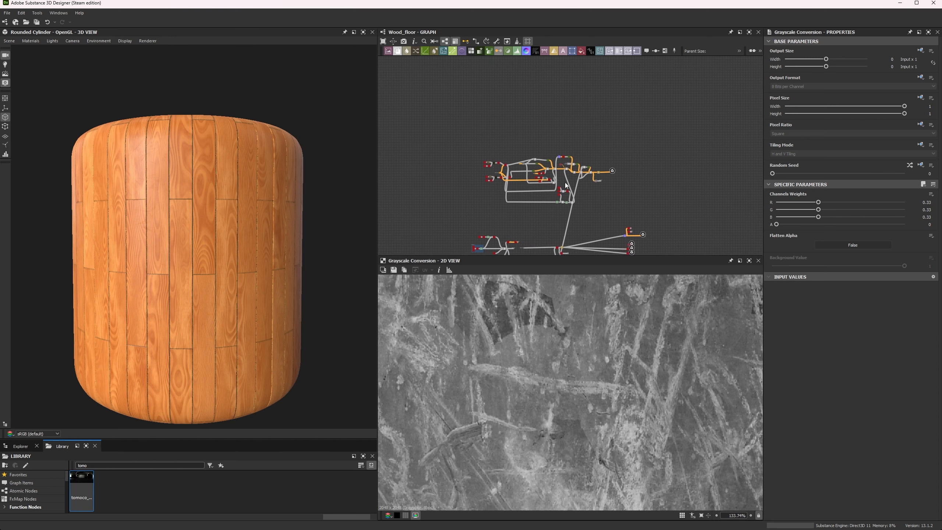
pyautogui.scroll(8, 561, 197)
pyautogui.scroll(-10, 562, 219)
pyautogui.moveTo(564, 225); pyautogui.dragTo(548, 125, button='middle')
pyautogui.scroll(6, 579, 198)
pyautogui.scroll(4, 557, 165)
pyautogui.scroll(4, 497, 172)
pyautogui.moveTo(496, 155); pyautogui.dragTo(535, 156, button='middle')
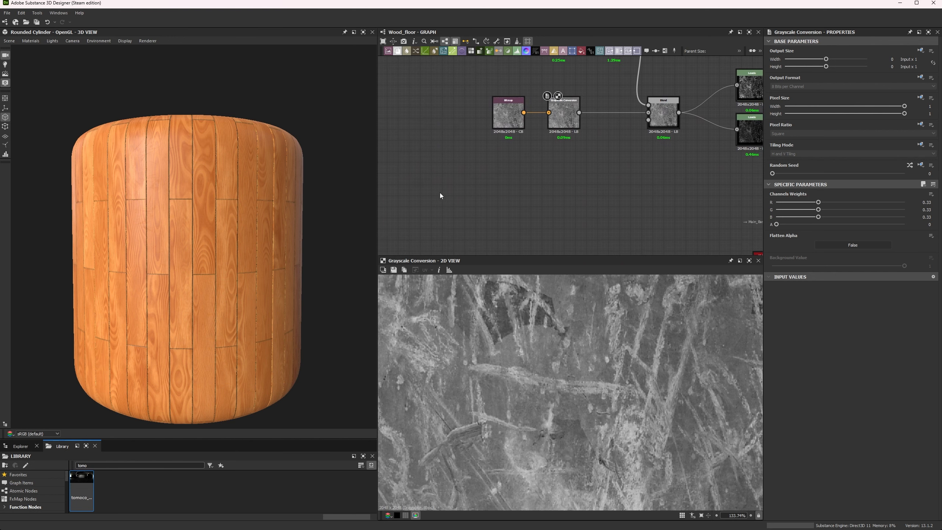
pyautogui.scroll(-8, 568, 307)
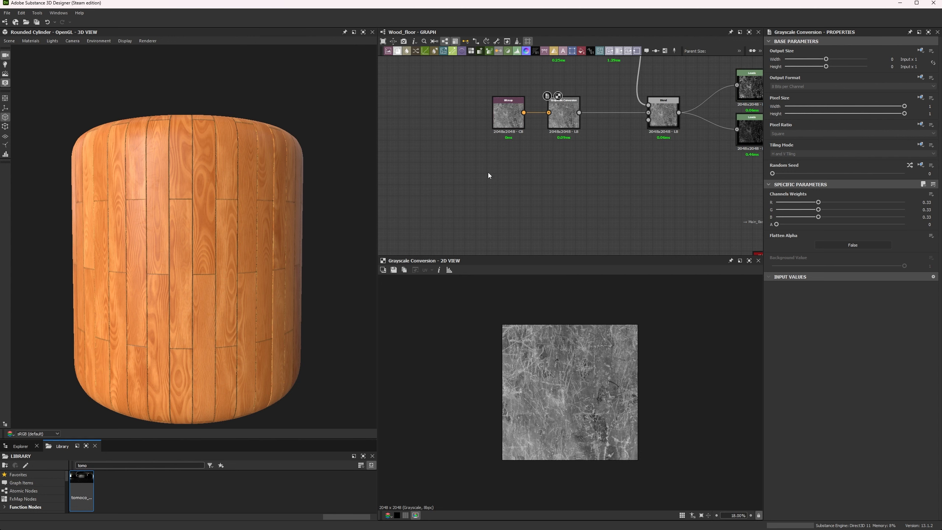
# Try a scratched_metal bitmap node below the scratch branch, inspect its texture up close, and delete it
pyautogui.press('space')
pyautogui.write('scratc')
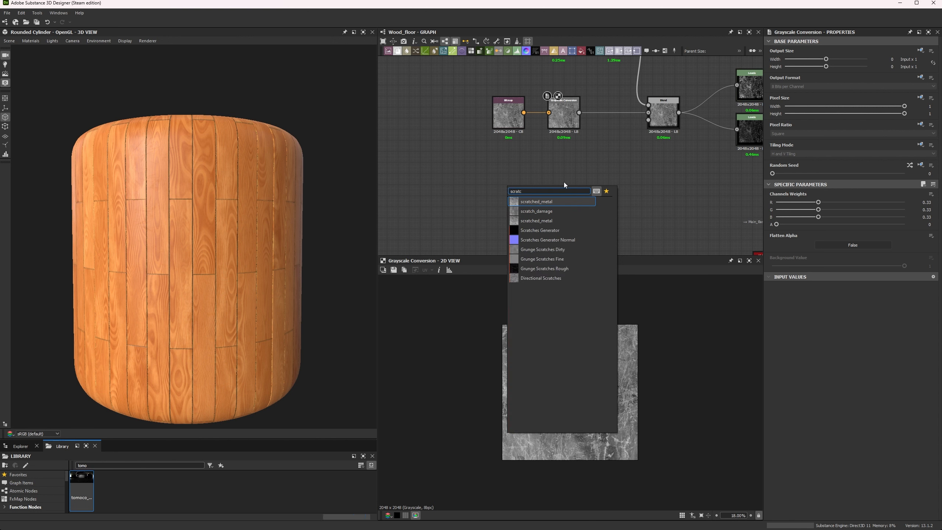
pyautogui.click(552, 221)
pyautogui.click(564, 234)
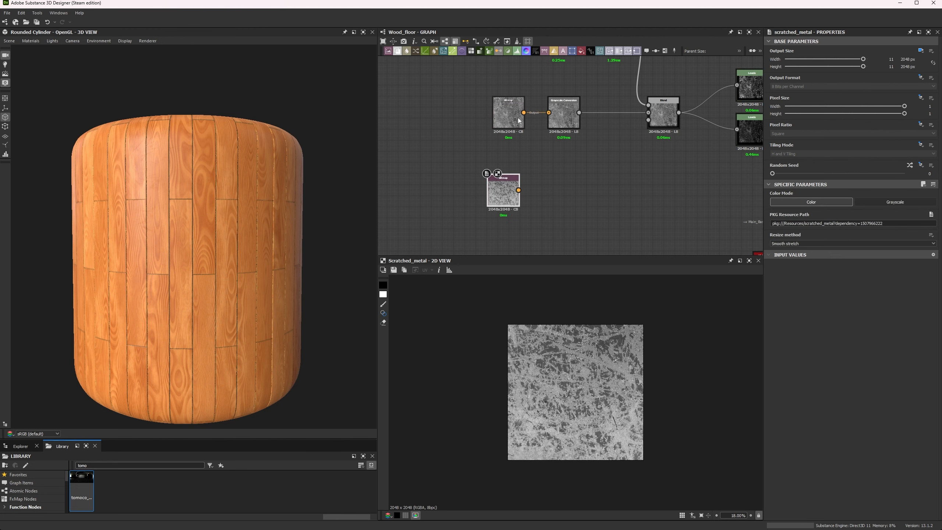
pyautogui.scroll(1, 538, 359)
pyautogui.scroll(5, 538, 359)
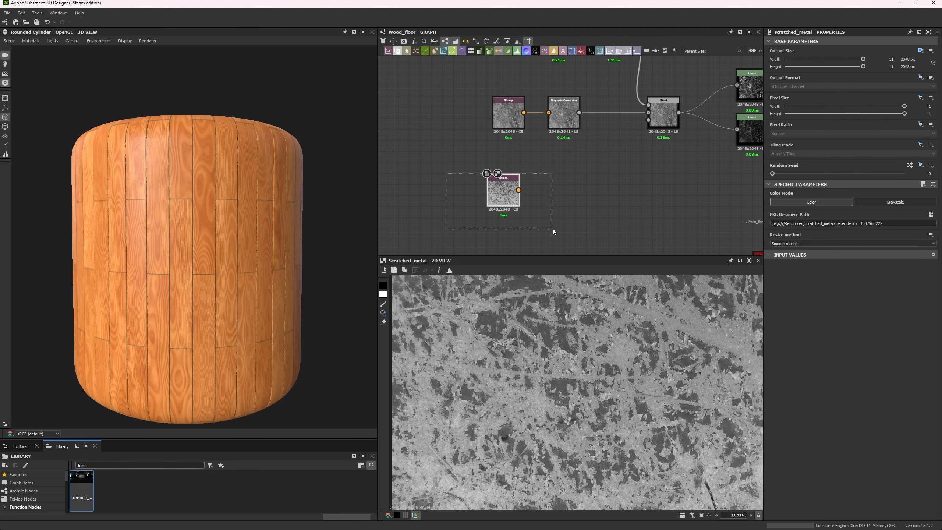
pyautogui.press('Delete')
# Preview the scratch Grayscale Conversion, the Shape, its blur, and the Multiply Blend that masks the scratch edges
pyautogui.doubleClick(564, 123)
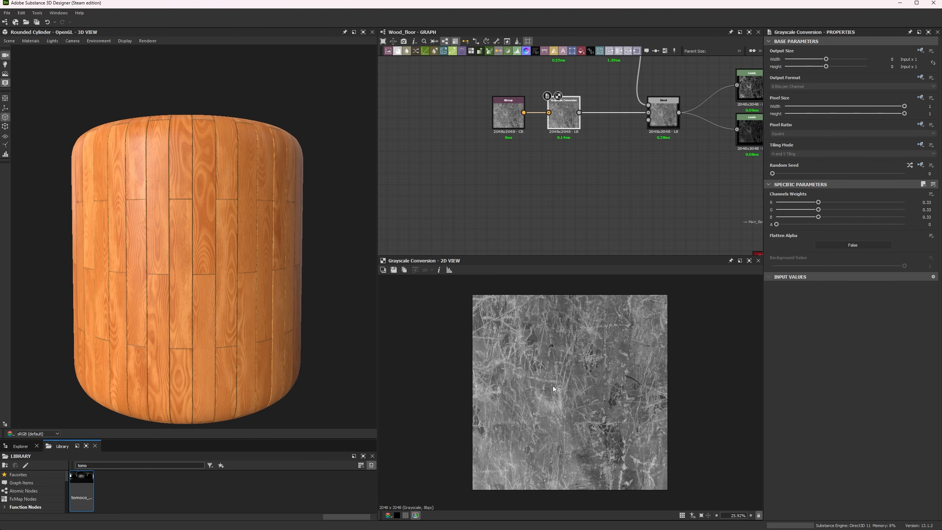
pyautogui.moveTo(546, 154); pyautogui.dragTo(488, 204, button='middle')
pyautogui.moveTo(505, 132); pyautogui.dragTo(447, 164, button='middle')
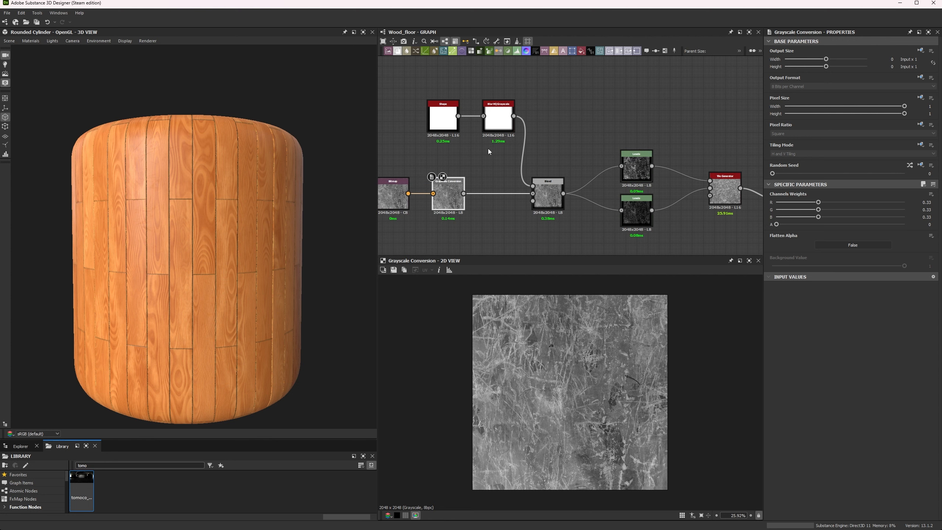
pyautogui.doubleClick(427, 107)
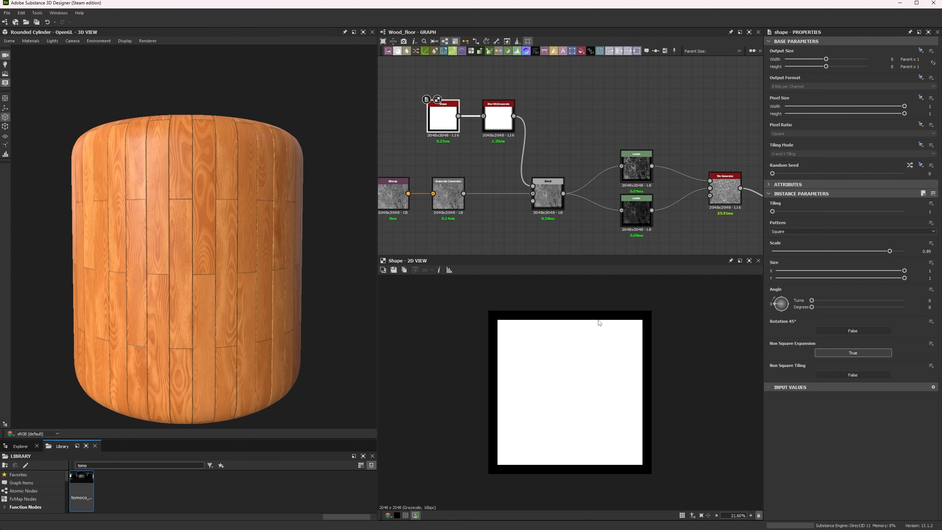
pyautogui.doubleClick(492, 111)
pyautogui.doubleClick(548, 202)
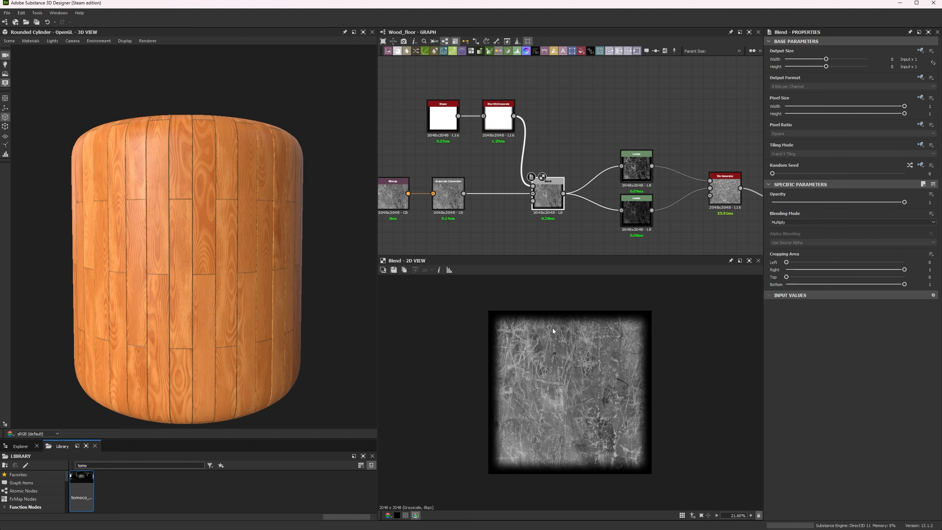
# Try a scale of 0.85 on the Shape masking the scratches, and undo the change
pyautogui.click(443, 113)
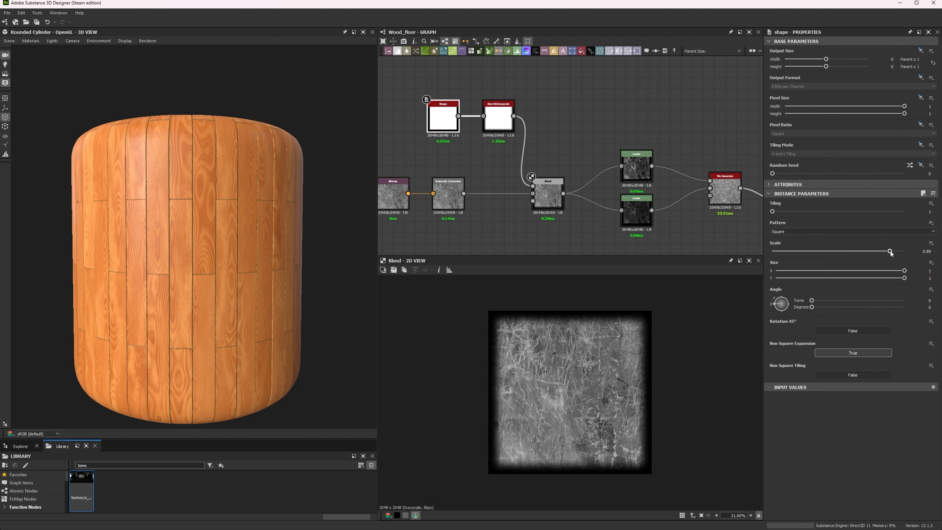
pyautogui.moveTo(889, 252); pyautogui.dragTo(885, 252)
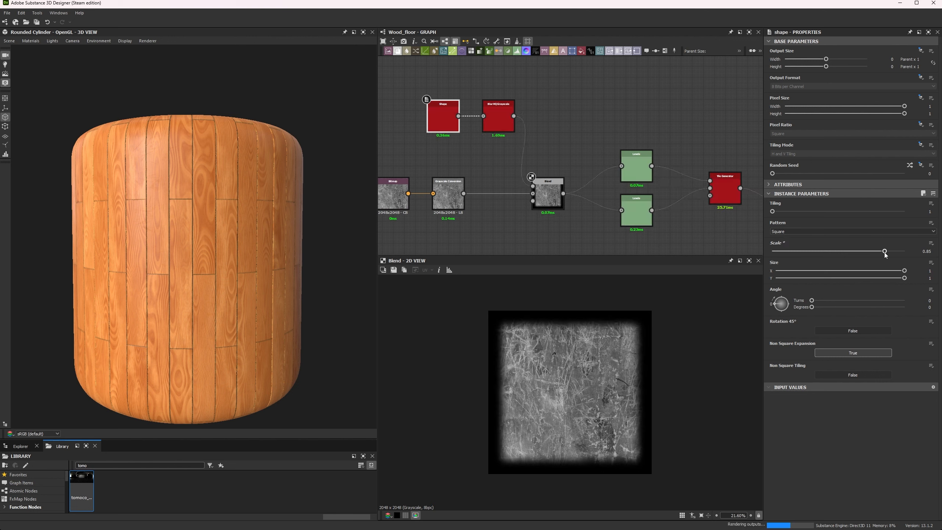
pyautogui.hotkey('ctrl', 'z')
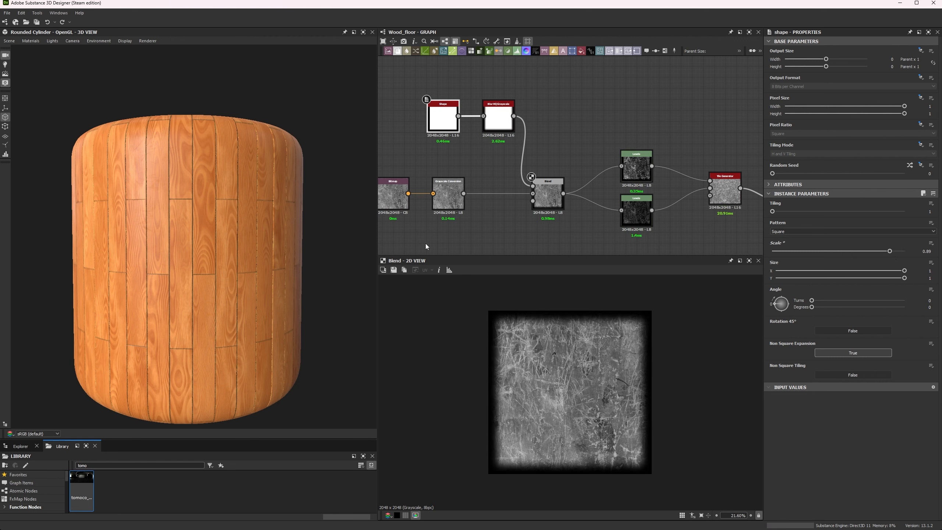
# Preview and compare the two Levels nodes that receive the masked scratch Blend
pyautogui.moveTo(588, 150); pyautogui.dragTo(482, 150, button='middle')
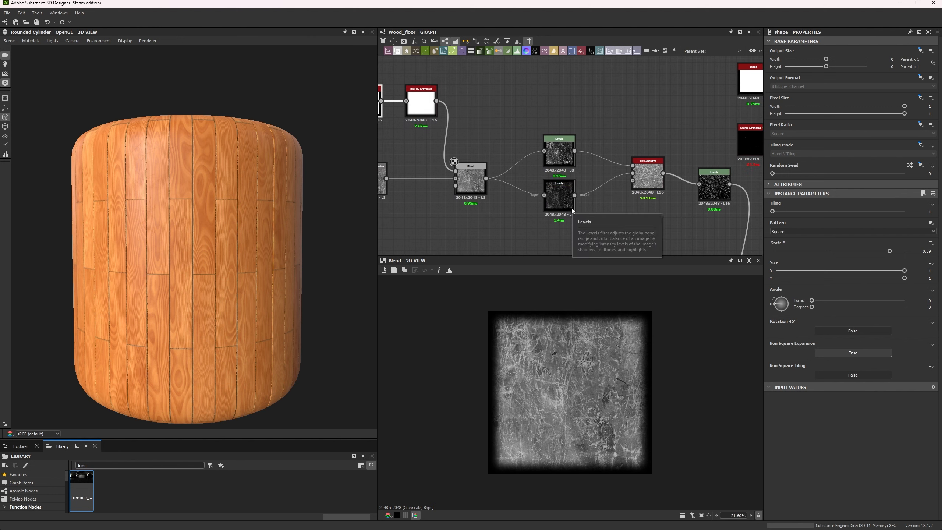
pyautogui.scroll(3, 630, 177)
pyautogui.click(525, 154)
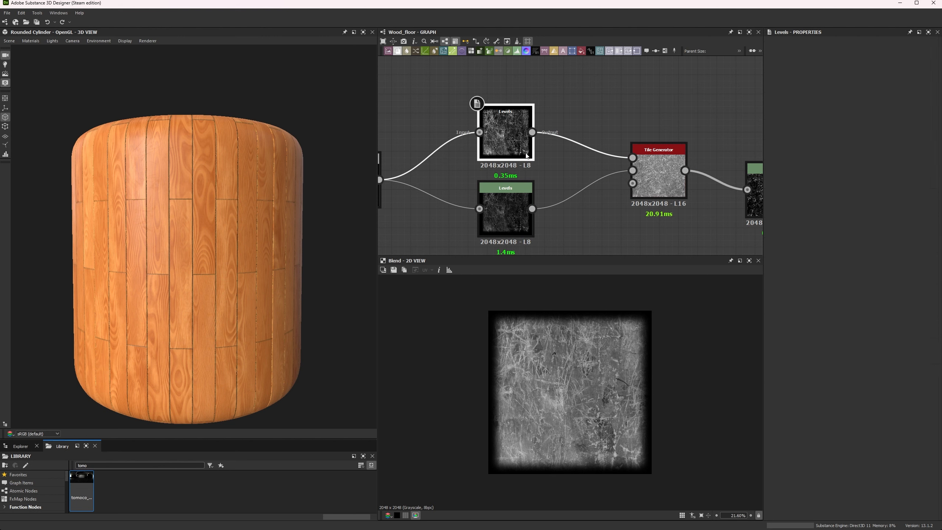
pyautogui.doubleClick(526, 154)
pyautogui.doubleClick(508, 207)
pyautogui.doubleClick(502, 159)
pyautogui.click(514, 229)
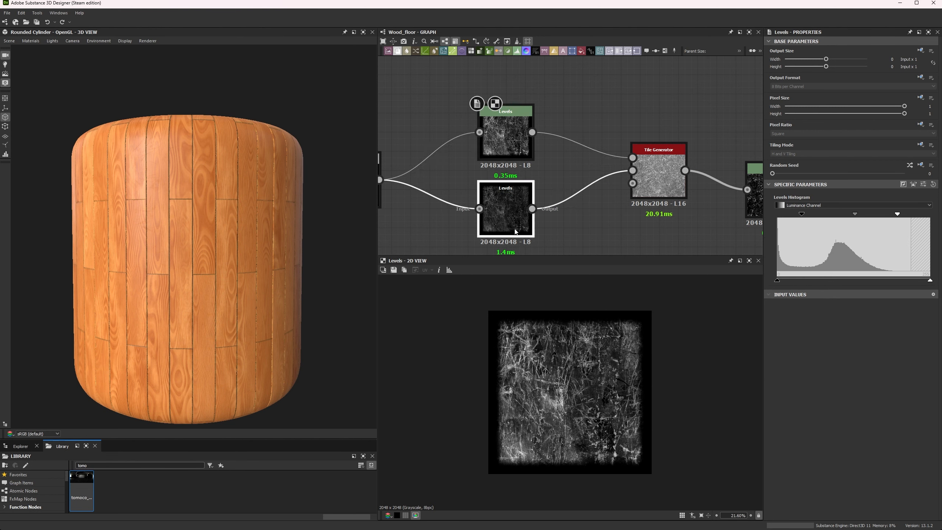
pyautogui.doubleClick(515, 232)
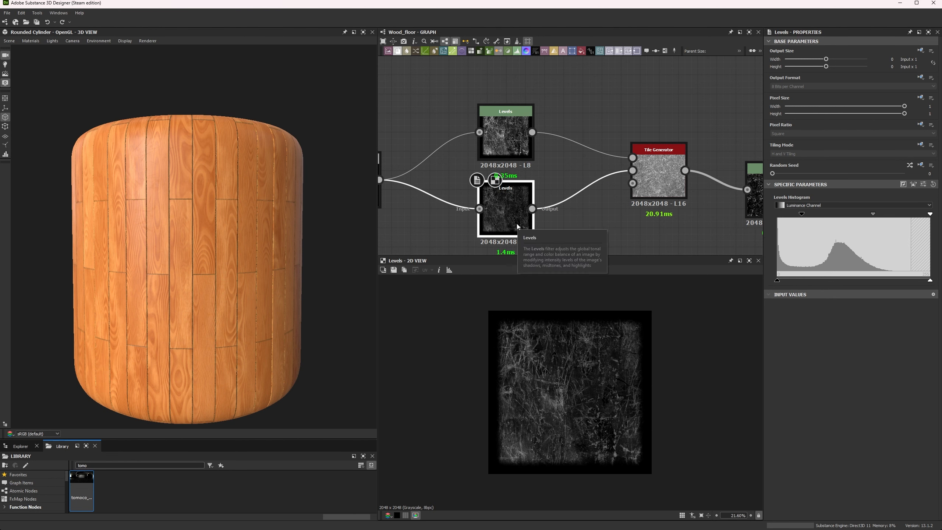
# Preview the scratch Tile Generator and inspect the Levels node after it up close
pyautogui.moveTo(549, 187); pyautogui.dragTo(449, 173, button='middle')
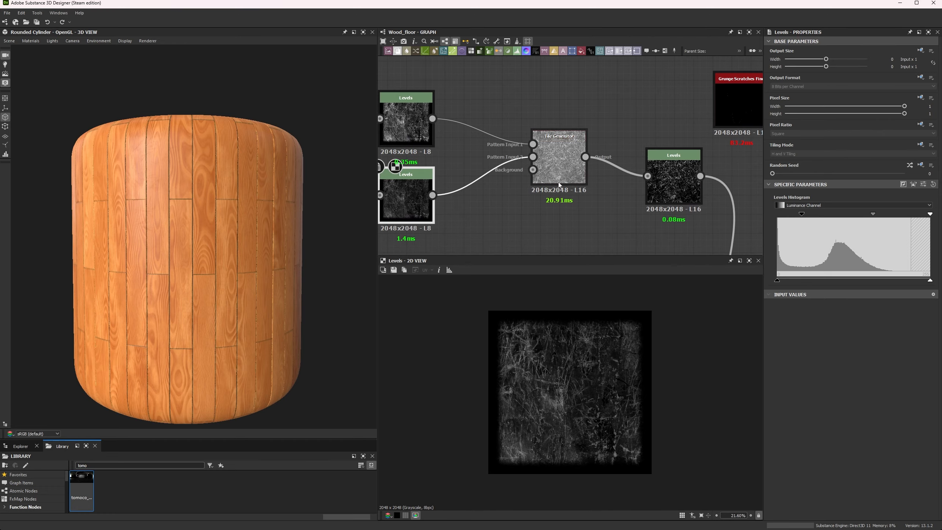
pyautogui.click(558, 172)
pyautogui.doubleClick(559, 171)
pyautogui.moveTo(664, 184); pyautogui.dragTo(542, 164, button='middle')
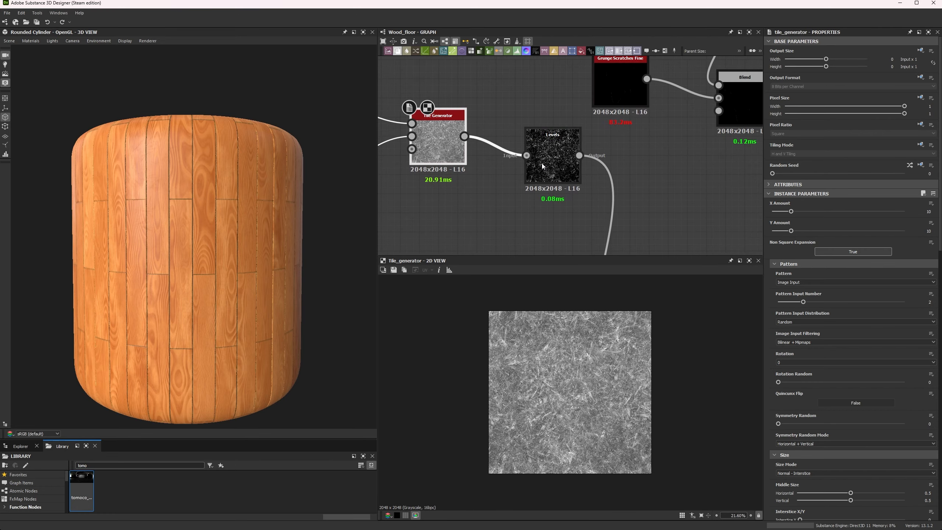
pyautogui.doubleClick(541, 163)
pyautogui.scroll(6, 524, 376)
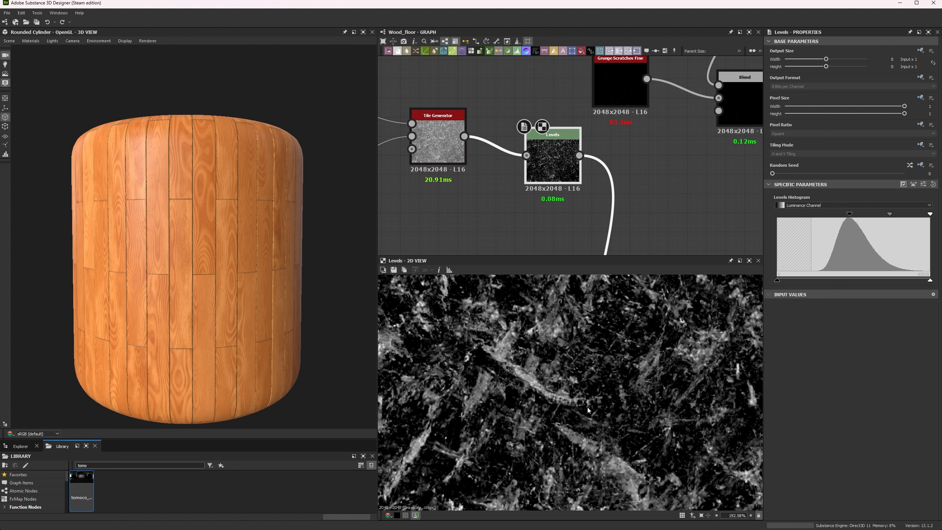
# Duplicate the Levels node that follows the Tile Generator, feed the copy from the masked scratch Blend, and preview it
pyautogui.scroll(-3, 541, 193)
pyautogui.moveTo(526, 207); pyautogui.dragTo(658, 176, button='middle')
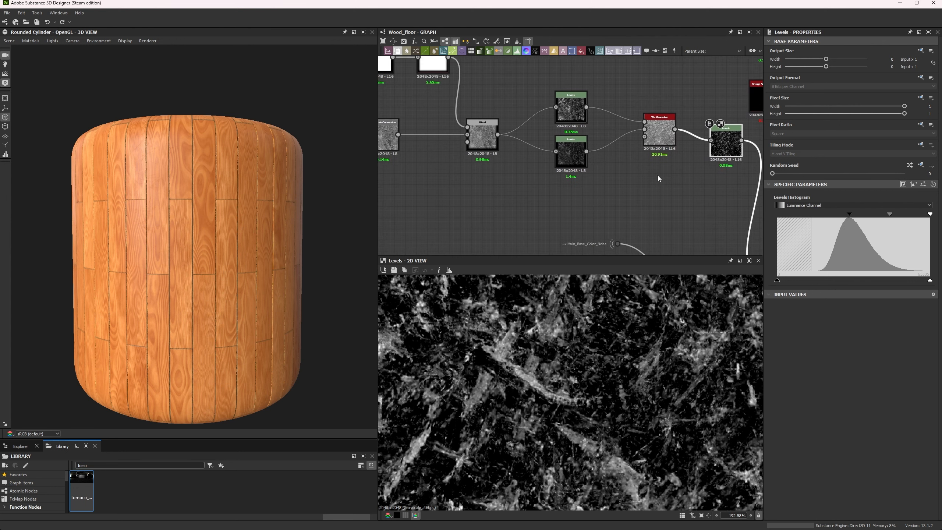
pyautogui.hotkey('ctrl', 'v')
pyautogui.moveTo(595, 191); pyautogui.dragTo(497, 134)
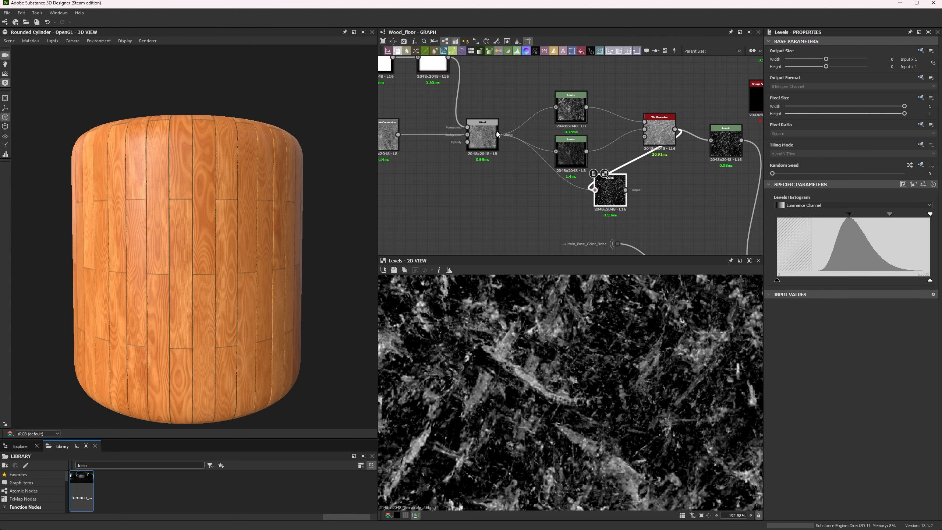
pyautogui.scroll(-6, 579, 382)
pyautogui.scroll(1, 594, 381)
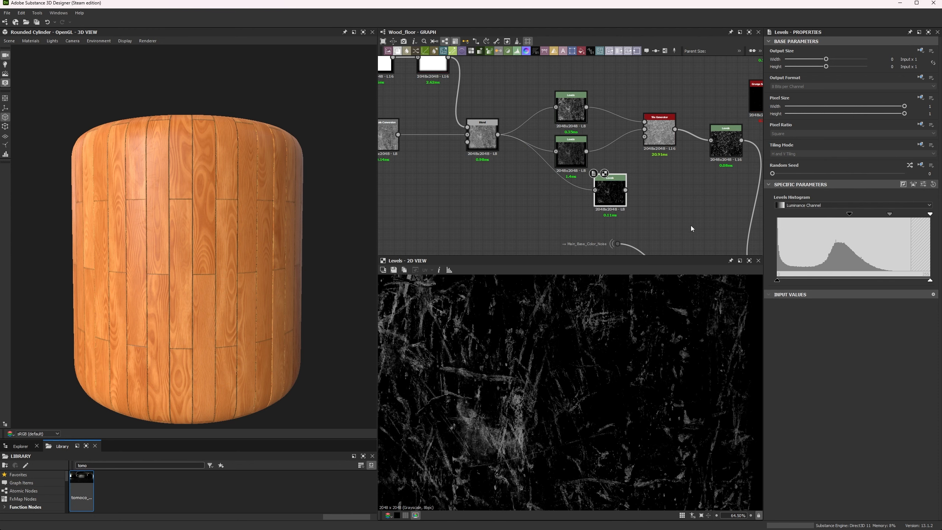
# Delete the duplicated Levels node fed by the masked scratch Blend
pyautogui.hotkey('ctrl', 'z')
pyautogui.press('Delete')
pyautogui.scroll(-5, 608, 188)
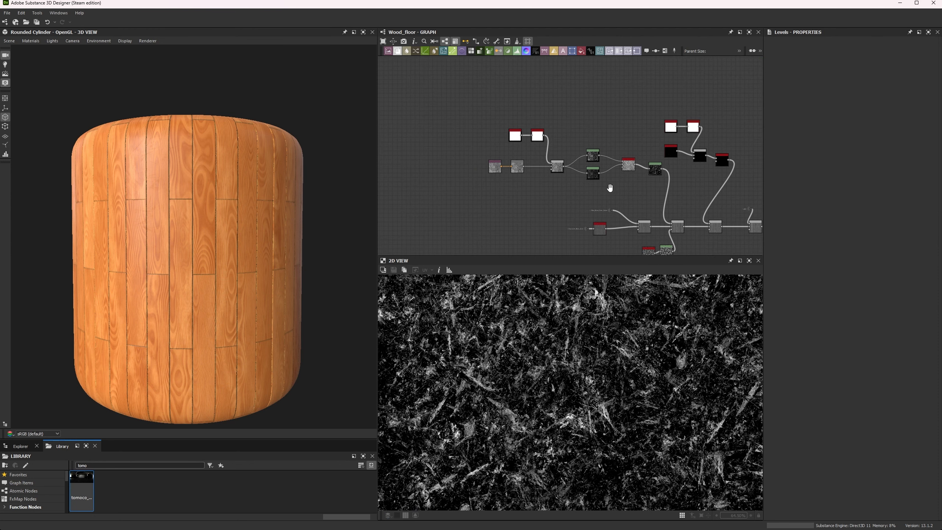
# Preview the first roughness Blend and both of its inputs, the Main_Base_Color_Noise portal and the Histogram Range
pyautogui.moveTo(610, 186); pyautogui.dragTo(515, 154, button='middle')
pyautogui.scroll(5, 534, 178)
pyautogui.doubleClick(572, 199)
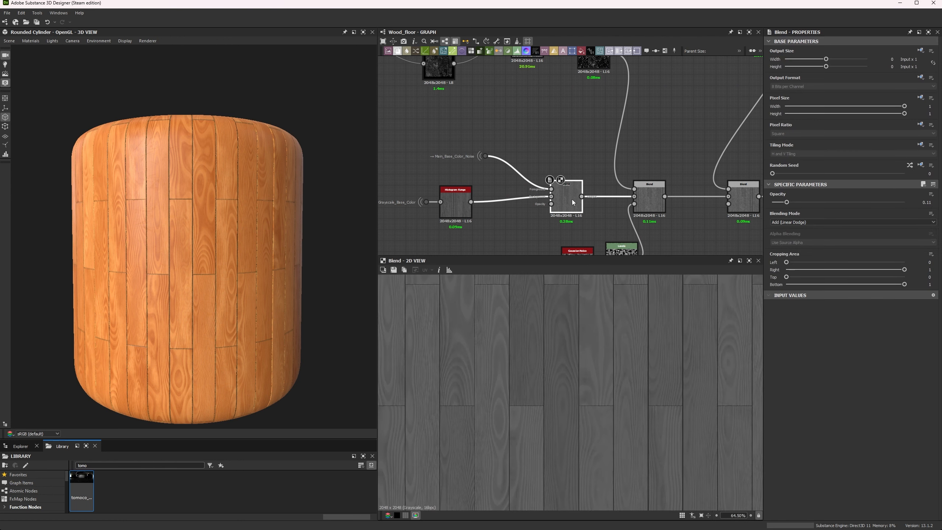
pyautogui.moveTo(416, 155); pyautogui.dragTo(469, 204)
pyautogui.doubleClick(485, 145)
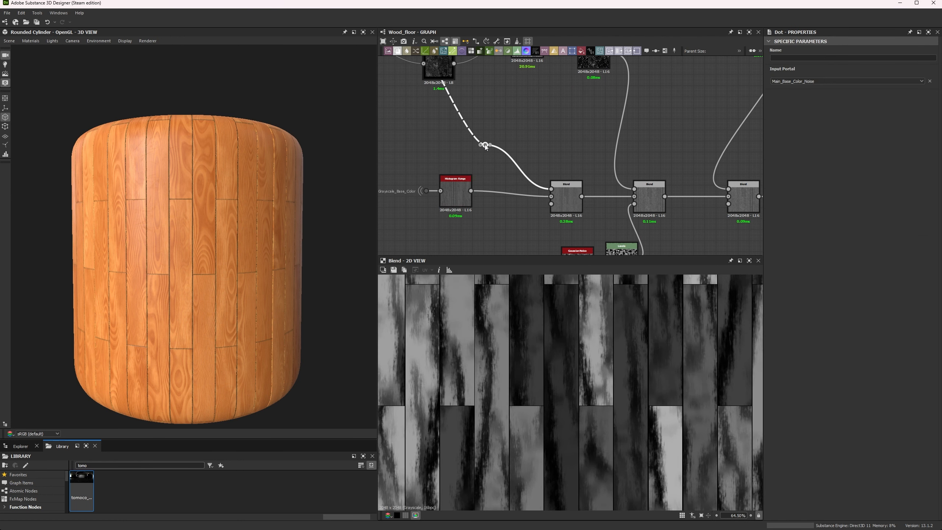
pyautogui.doubleClick(456, 196)
pyautogui.doubleClick(568, 200)
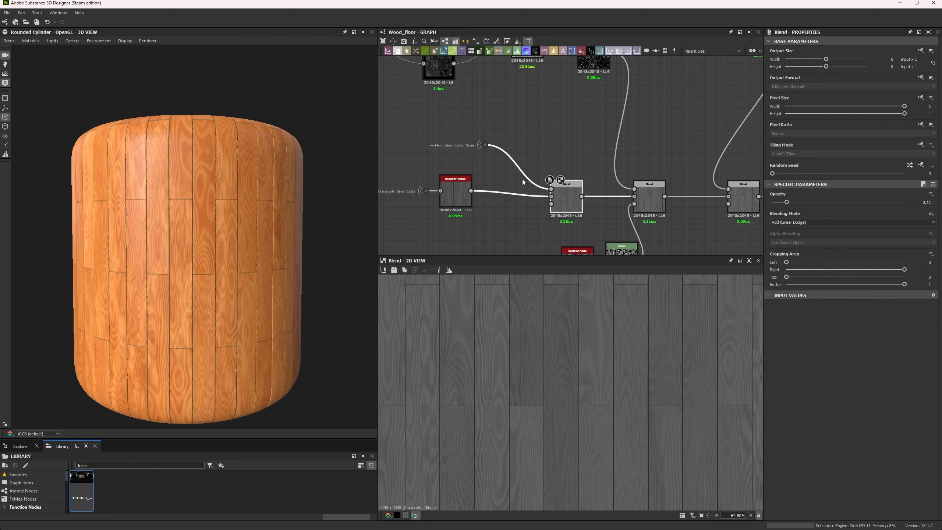
# Compare the Main_Base_Color_Noise portal with the first roughness Blend at full and close-up view
pyautogui.doubleClick(485, 145)
pyautogui.scroll(-4, 520, 277)
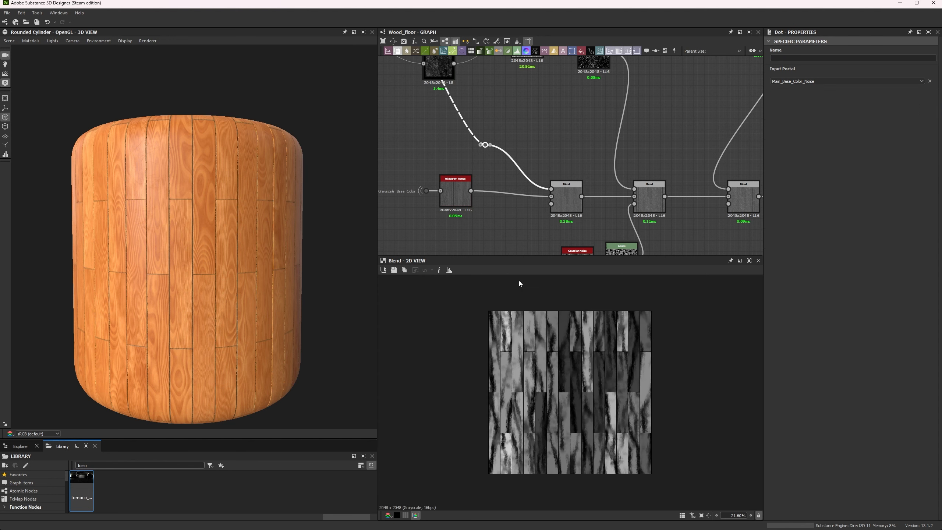
pyautogui.doubleClick(567, 201)
pyautogui.scroll(5, 593, 347)
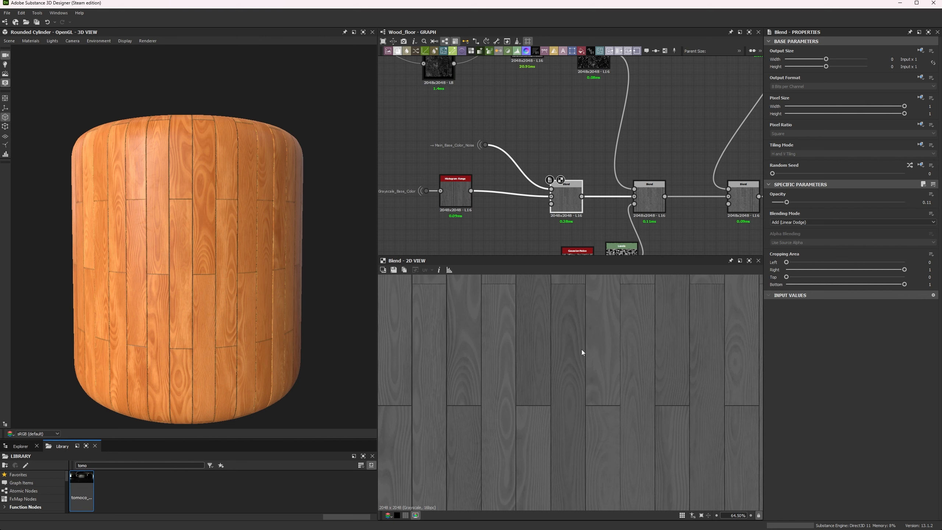
pyautogui.doubleClick(484, 146)
pyautogui.click(460, 187)
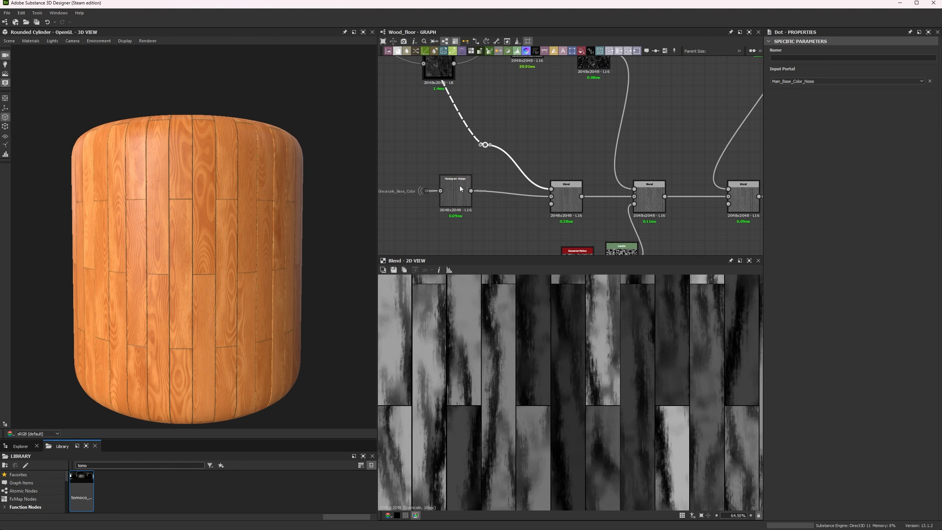
# Trace the Main_Base_Color_Noise portal back to its source Blend after the Vector Warp Grayscale, and view its settings
pyautogui.scroll(-9, 486, 145)
pyautogui.moveTo(441, 116); pyautogui.dragTo(600, 251, button='middle')
pyautogui.scroll(6, 561, 204)
pyautogui.click(560, 190)
pyautogui.scroll(-7, 563, 193)
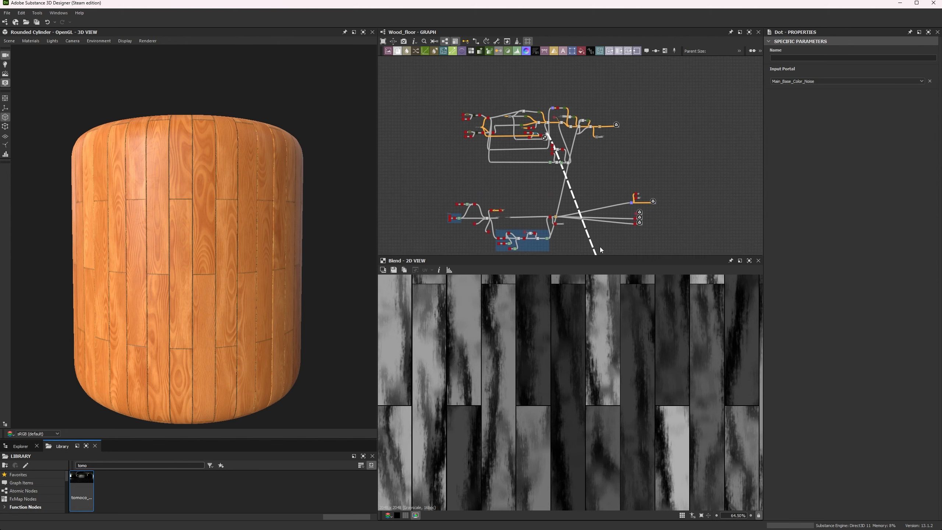
pyautogui.scroll(3, 546, 156)
pyautogui.scroll(5, 525, 99)
pyautogui.scroll(3, 581, 186)
pyautogui.click(582, 185)
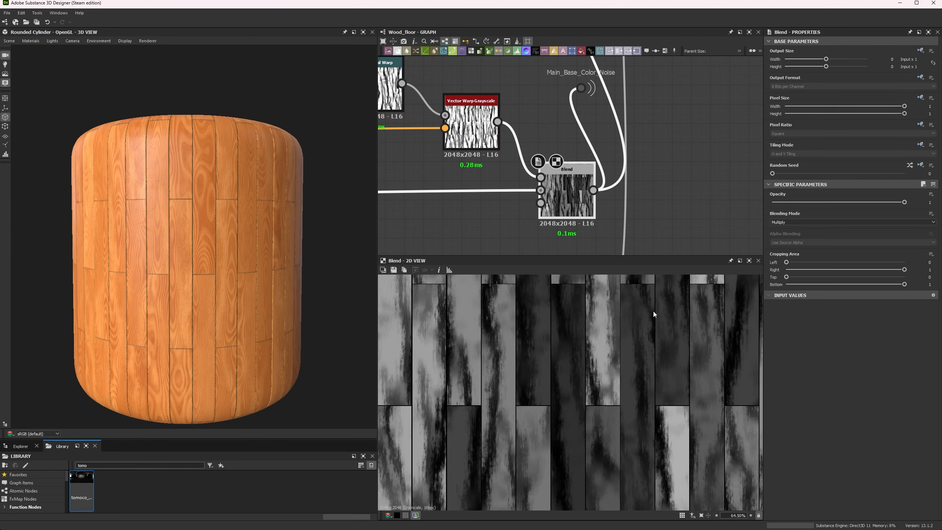
# Return to the roughness chain and inspect the Blend that adds the base color noise up close
pyautogui.scroll(-1, 654, 311)
pyautogui.scroll(-10, 535, 189)
pyautogui.moveTo(549, 207); pyautogui.dragTo(468, 58, button='middle')
pyautogui.scroll(8, 514, 148)
pyautogui.click(495, 195)
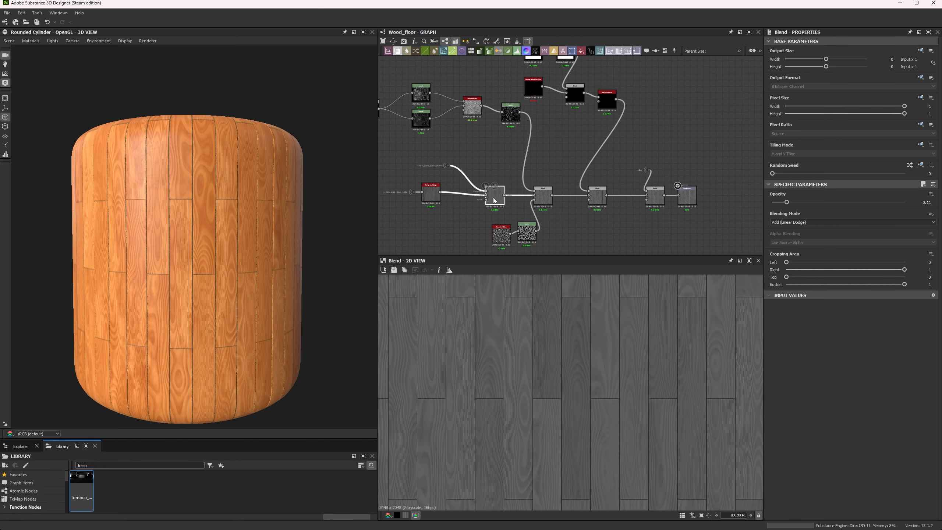
pyautogui.scroll(4, 533, 336)
pyautogui.scroll(-4, 534, 334)
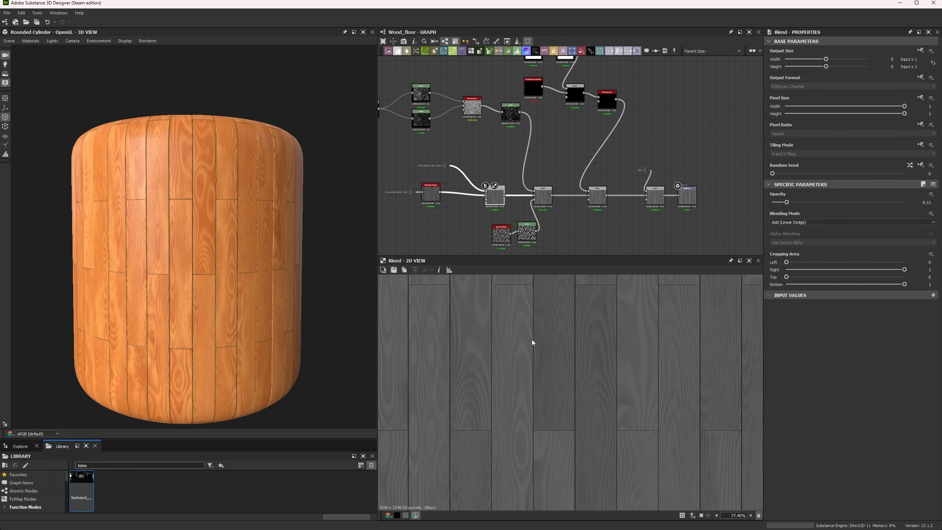
# Try an opacity of 0.41 on the base color noise Blend, and undo the change
pyautogui.click(835, 203)
pyautogui.scroll(3, 177, 262)
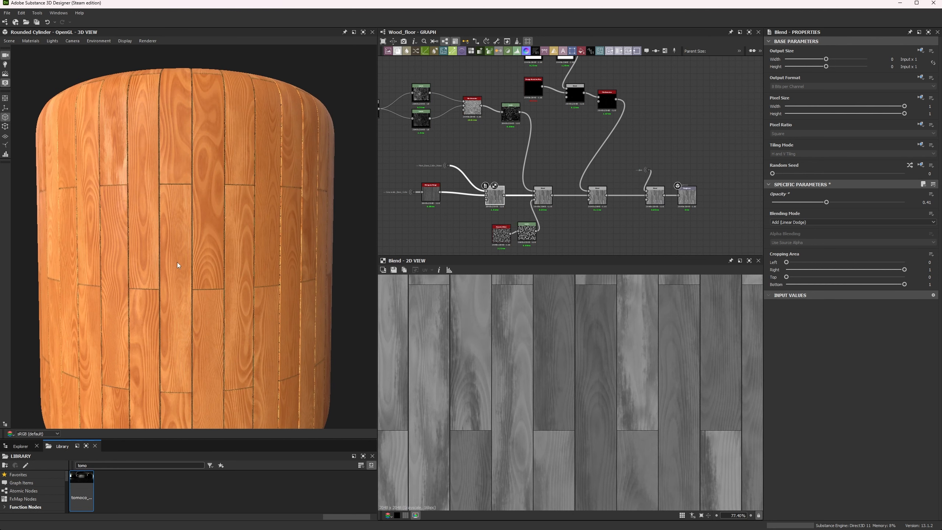
pyautogui.hotkey('ctrl', 'z')
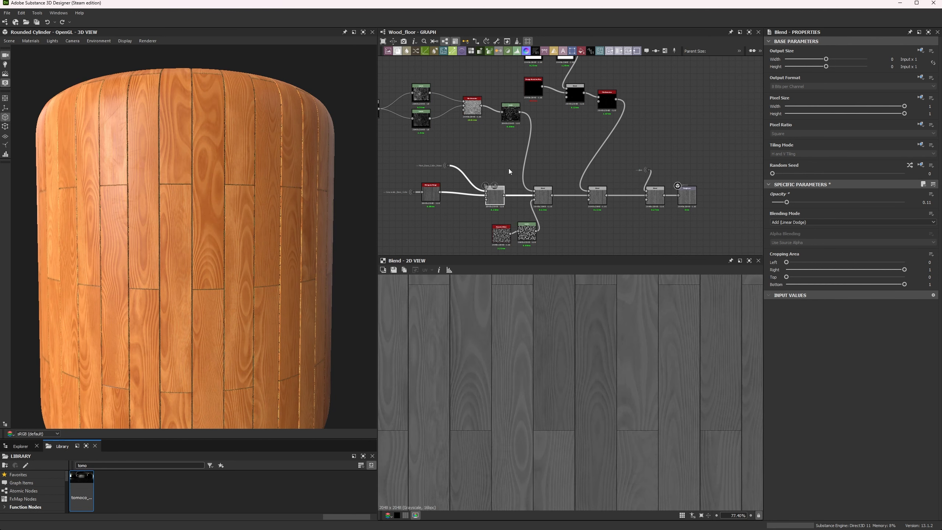
pyautogui.click(573, 163)
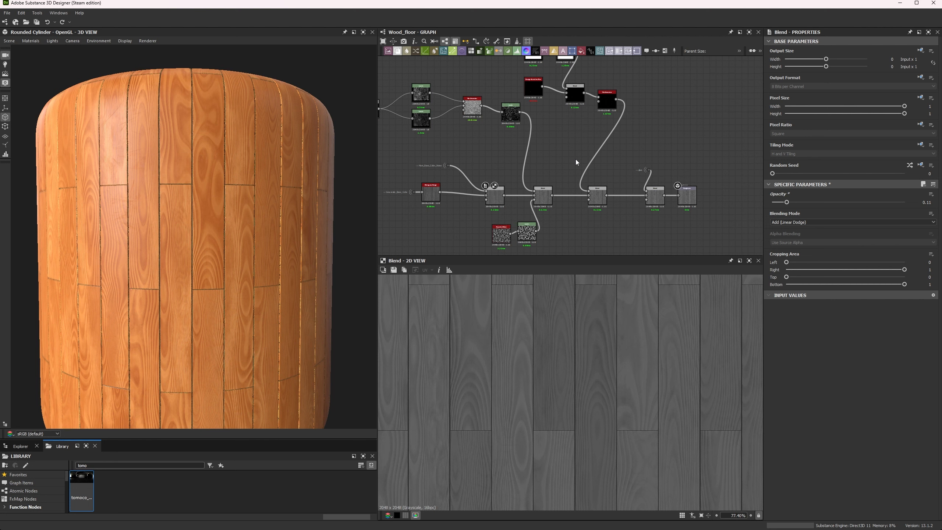
# Preview the Blend that adds the tiled scratches, and view the material up close on the Plane (hi-res) mesh
pyautogui.doubleClick(543, 196)
pyautogui.moveTo(181, 192); pyautogui.dragTo(202, 167)
pyautogui.click(9, 41)
pyautogui.click(41, 104)
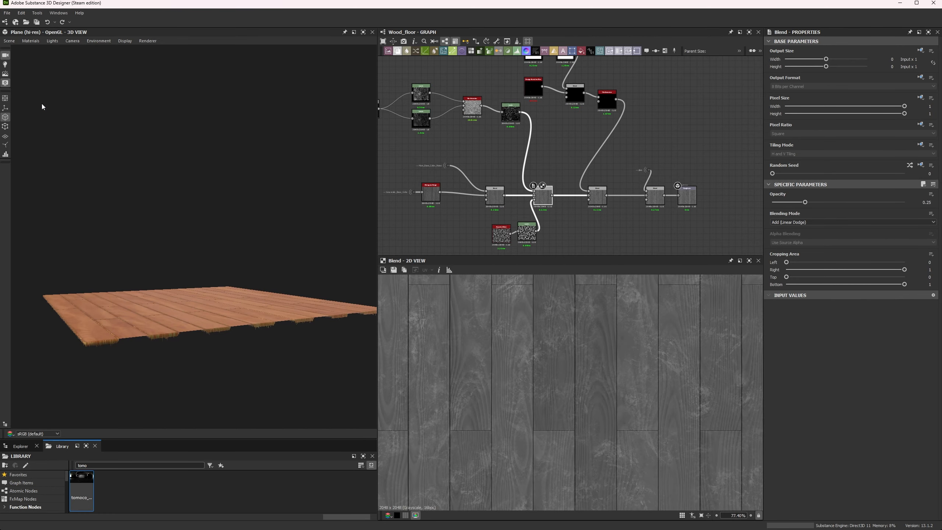
pyautogui.moveTo(42, 103); pyautogui.dragTo(155, 269)
pyautogui.scroll(3, 561, 192)
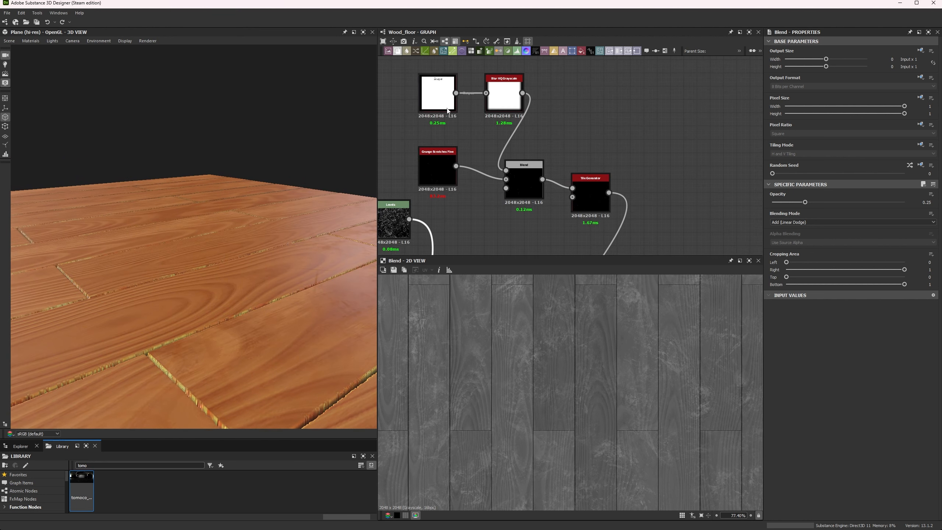
# Preview the Grunge Scratches Fine node, its masking Blend and the Tile Generator that scatters the fine scratches
pyautogui.doubleClick(449, 153)
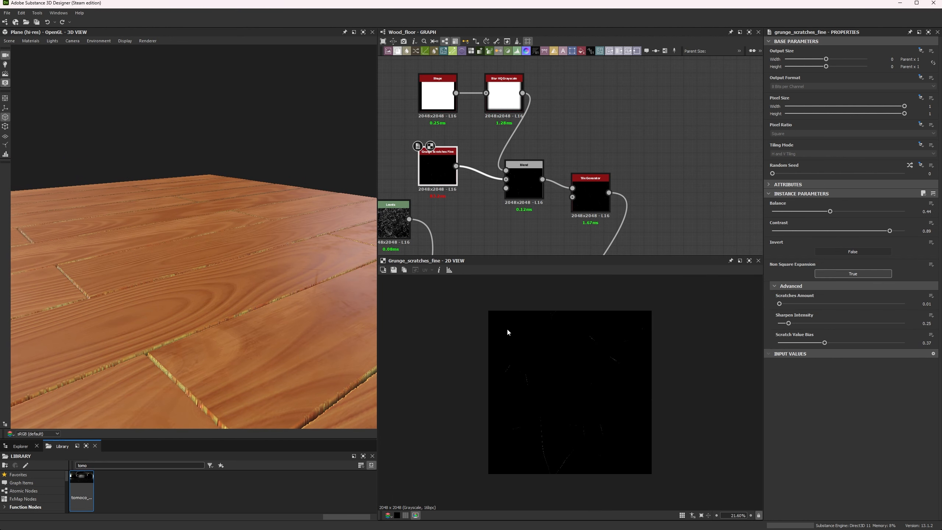
pyautogui.doubleClick(524, 176)
pyautogui.doubleClick(591, 193)
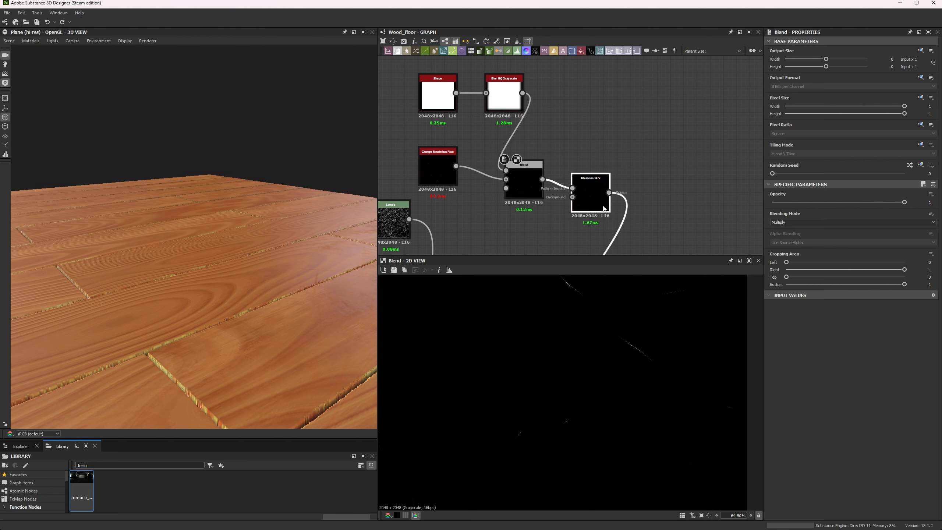
pyautogui.doubleClick(438, 163)
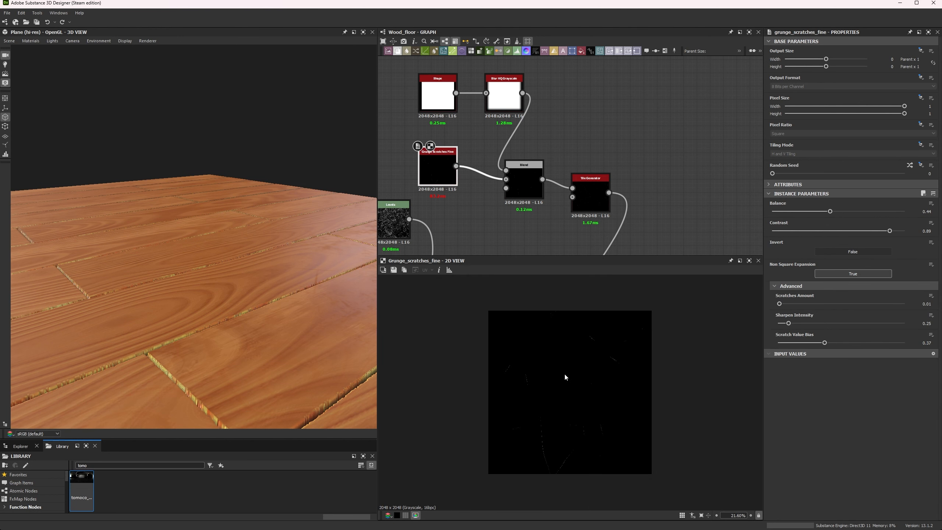
pyautogui.scroll(5, 555, 321)
pyautogui.click(582, 202)
pyautogui.doubleClick(581, 201)
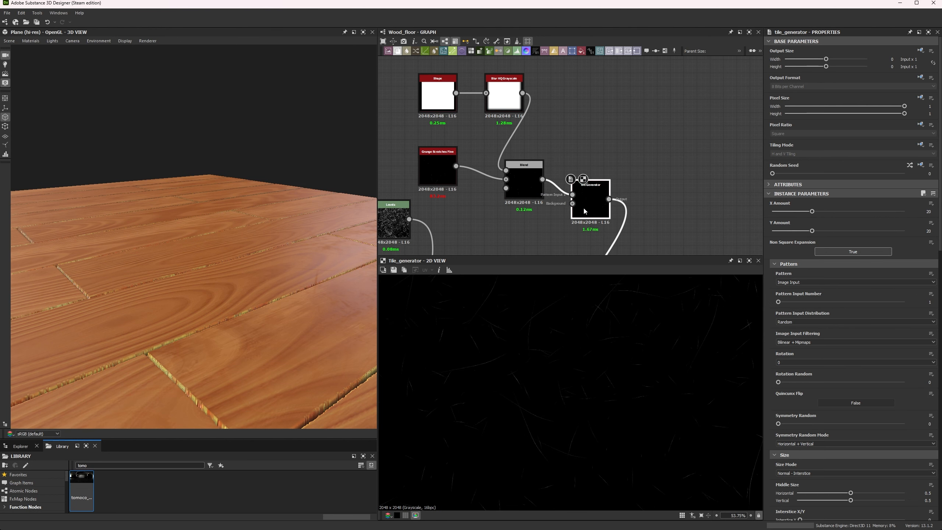
# Inspect the roughness Blend that adds the fine scratches, and compare it with the starting Histogram Range
pyautogui.scroll(6, 573, 337)
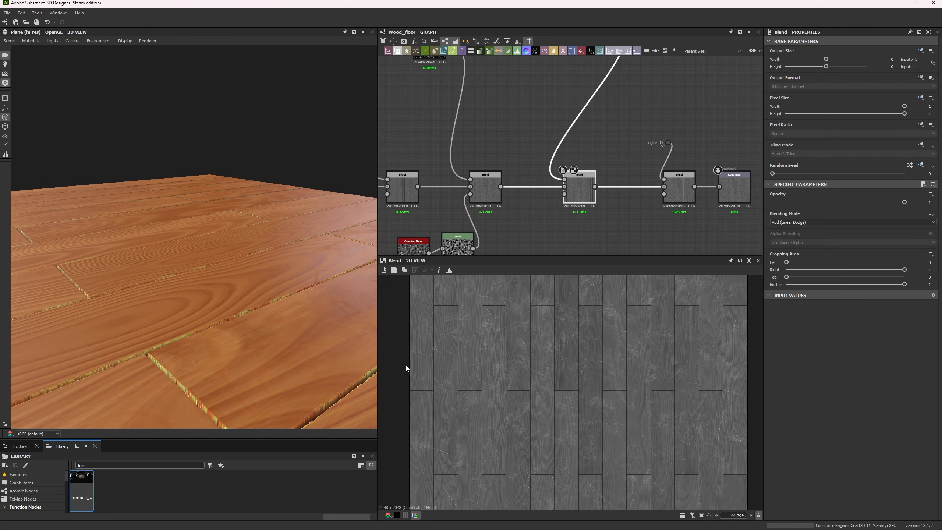
pyautogui.scroll(-3, 493, 347)
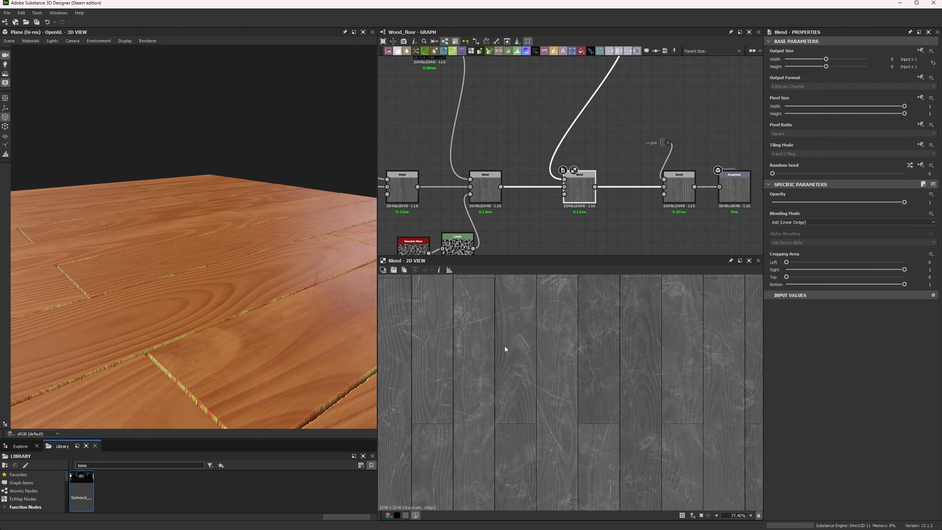
pyautogui.scroll(-4, 484, 226)
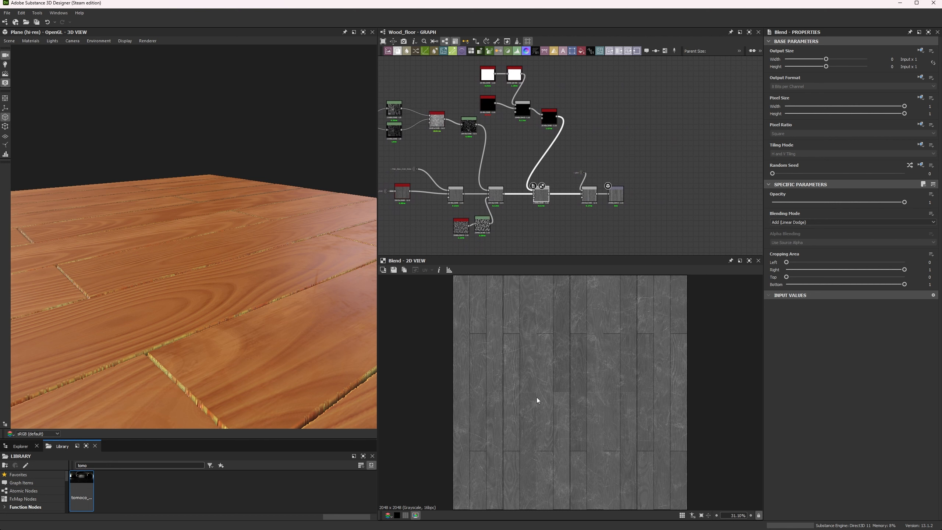
pyautogui.scroll(7, 520, 335)
pyautogui.moveTo(528, 202); pyautogui.dragTo(597, 186, button='middle')
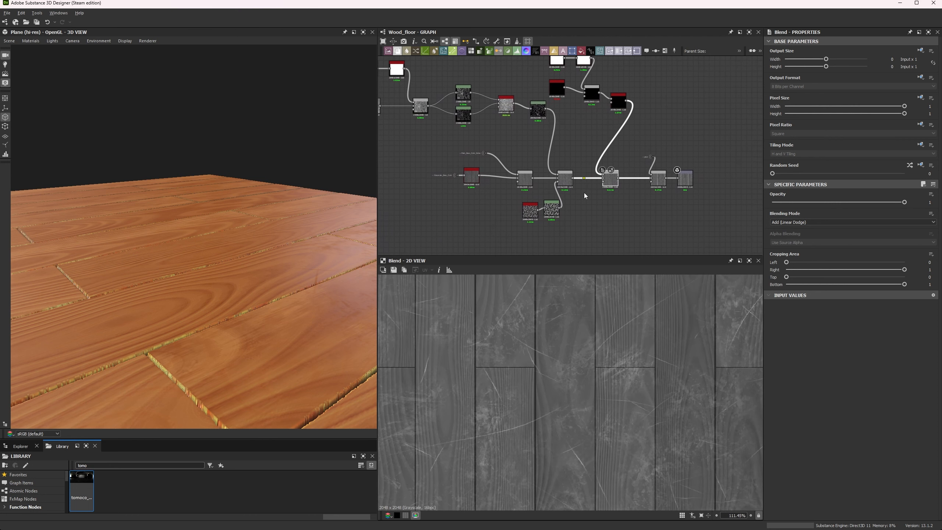
pyautogui.doubleClick(468, 181)
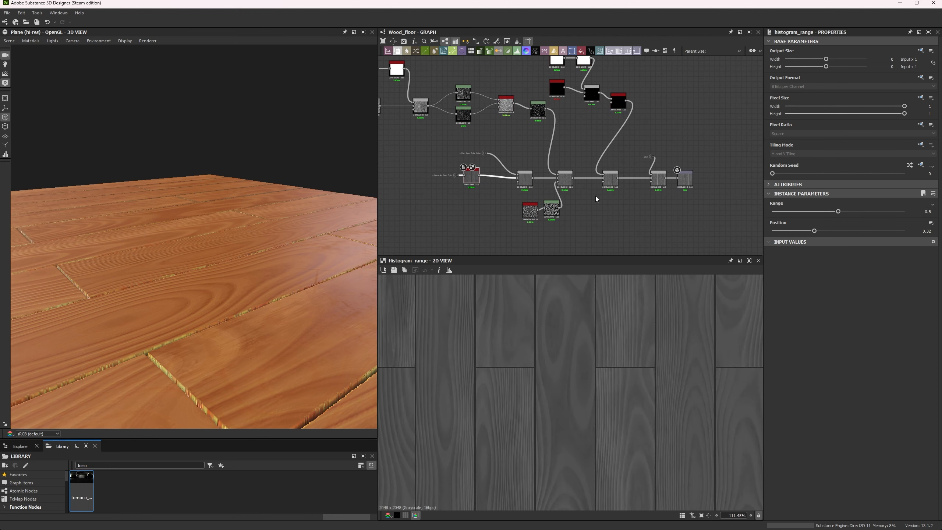
pyautogui.doubleClick(610, 179)
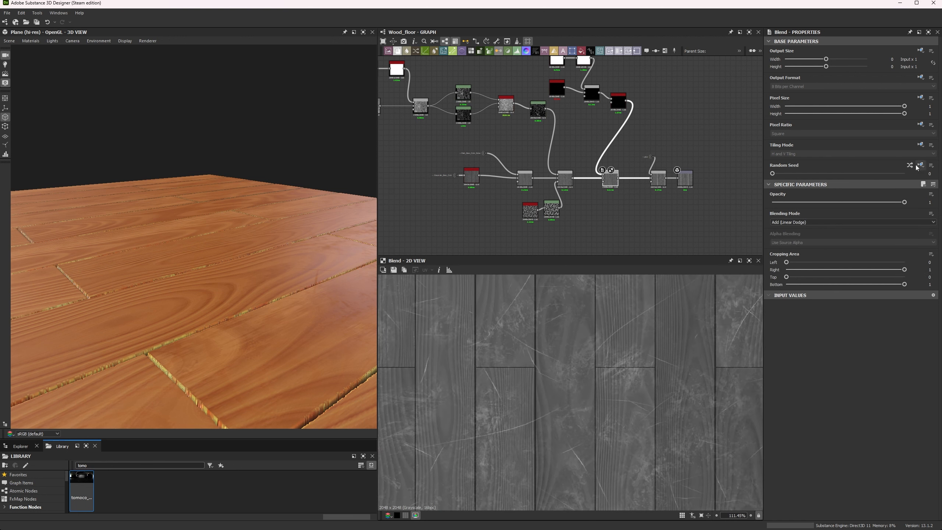
# Try a lower opacity on the fine scratches Blend, undo it, and check the planks in 3D
pyautogui.moveTo(851, 202); pyautogui.dragTo(784, 202)
pyautogui.hotkey('ctrl', 'z')
pyautogui.moveTo(163, 256); pyautogui.dragTo(300, 311)
# Examine the glue portal and the Blend that adds it just before the Roughness output
pyautogui.scroll(5, 559, 217)
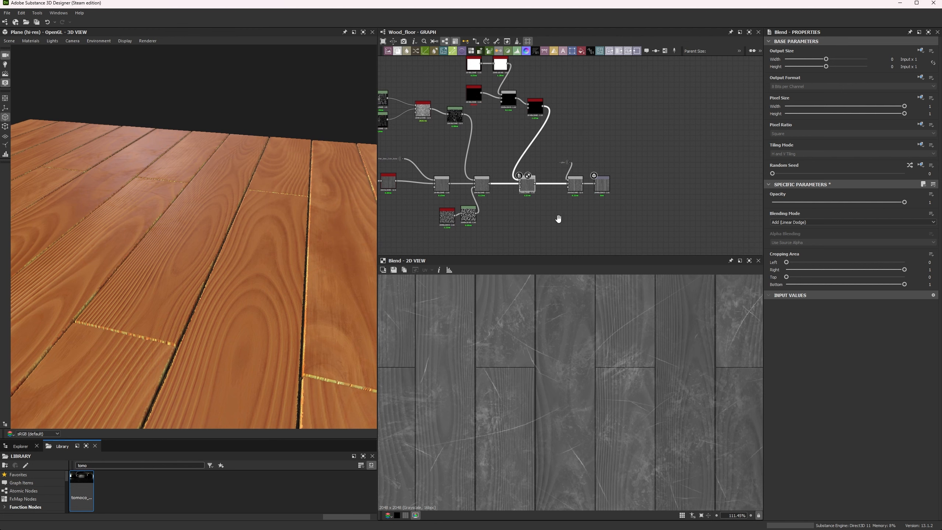
pyautogui.click(577, 161)
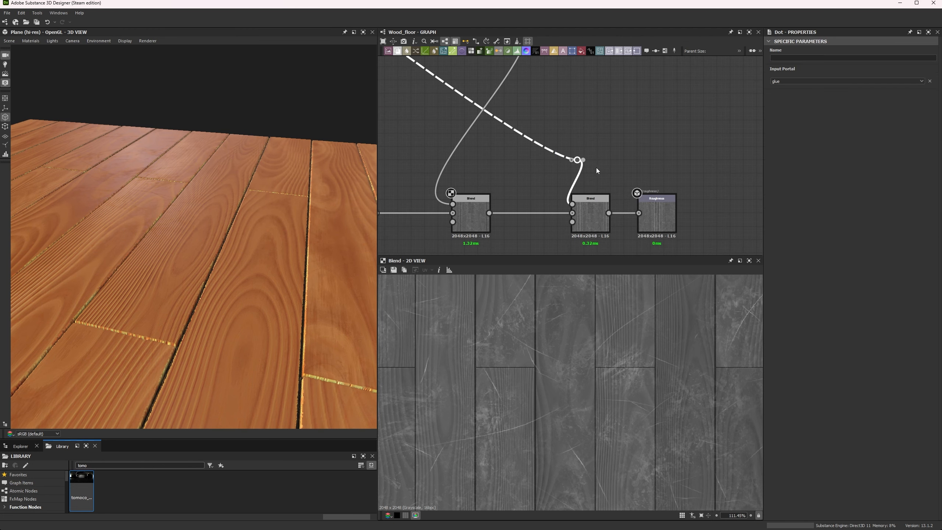
pyautogui.click(594, 208)
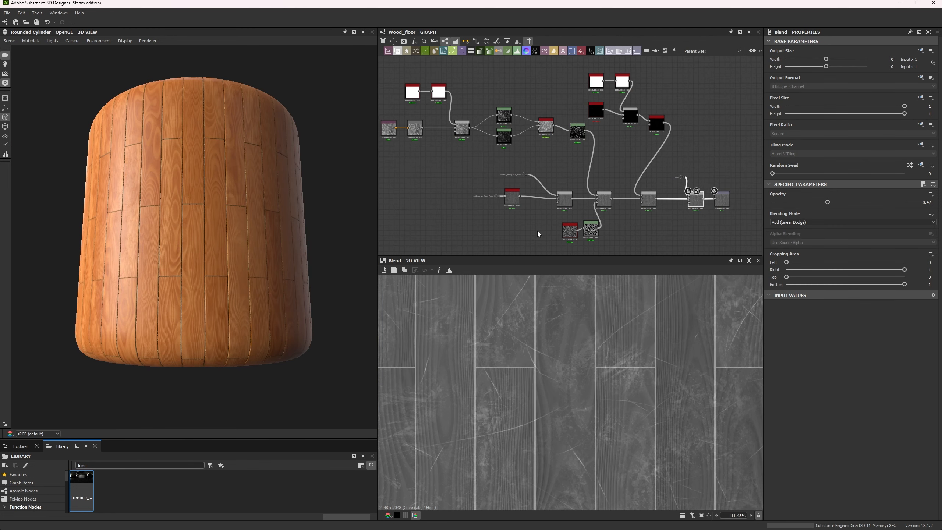